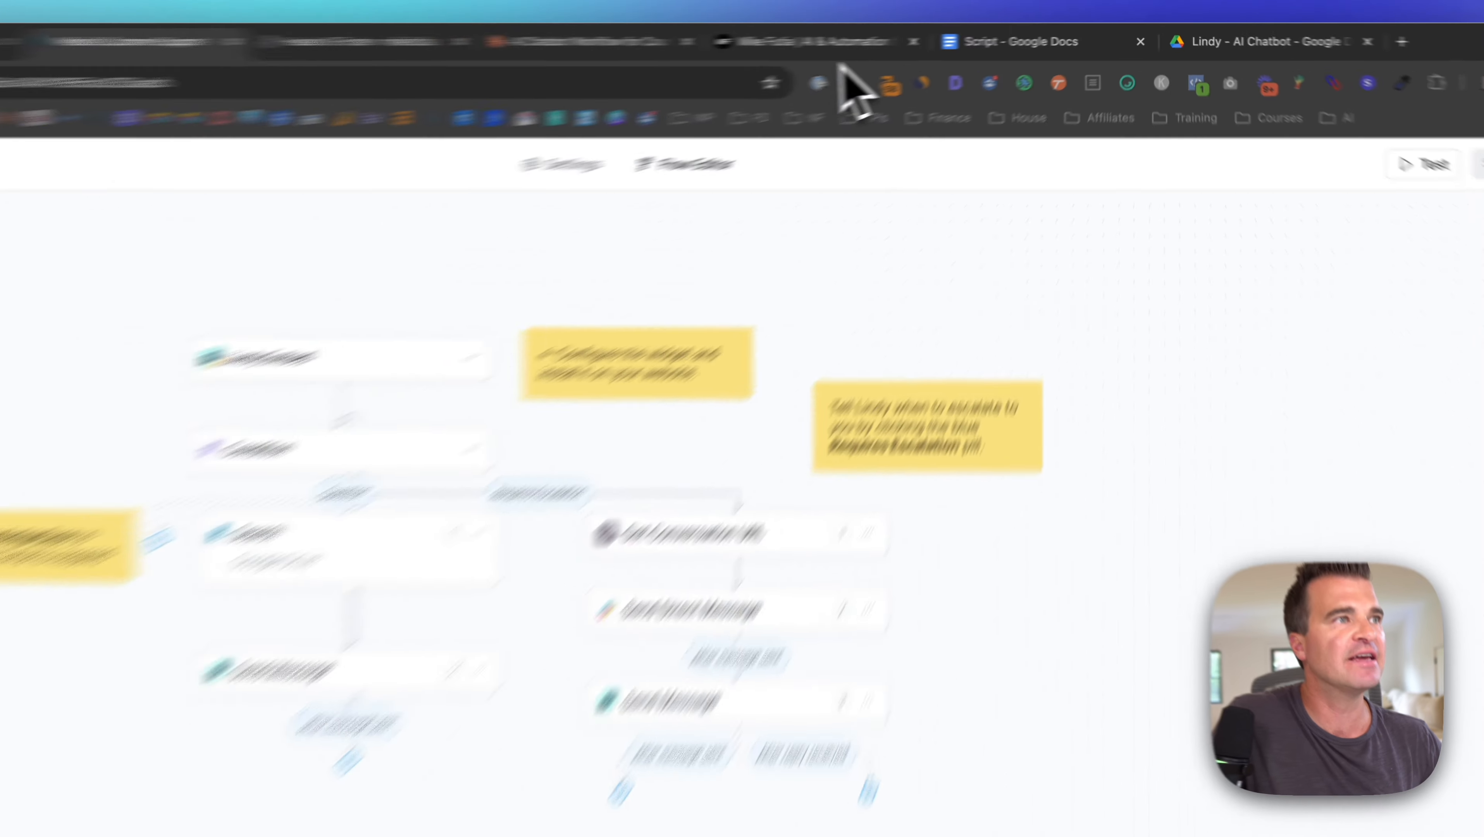
Step: Compare the website's chatbot with the Website Customer Support flow in Lindy
left_click(905, 38)
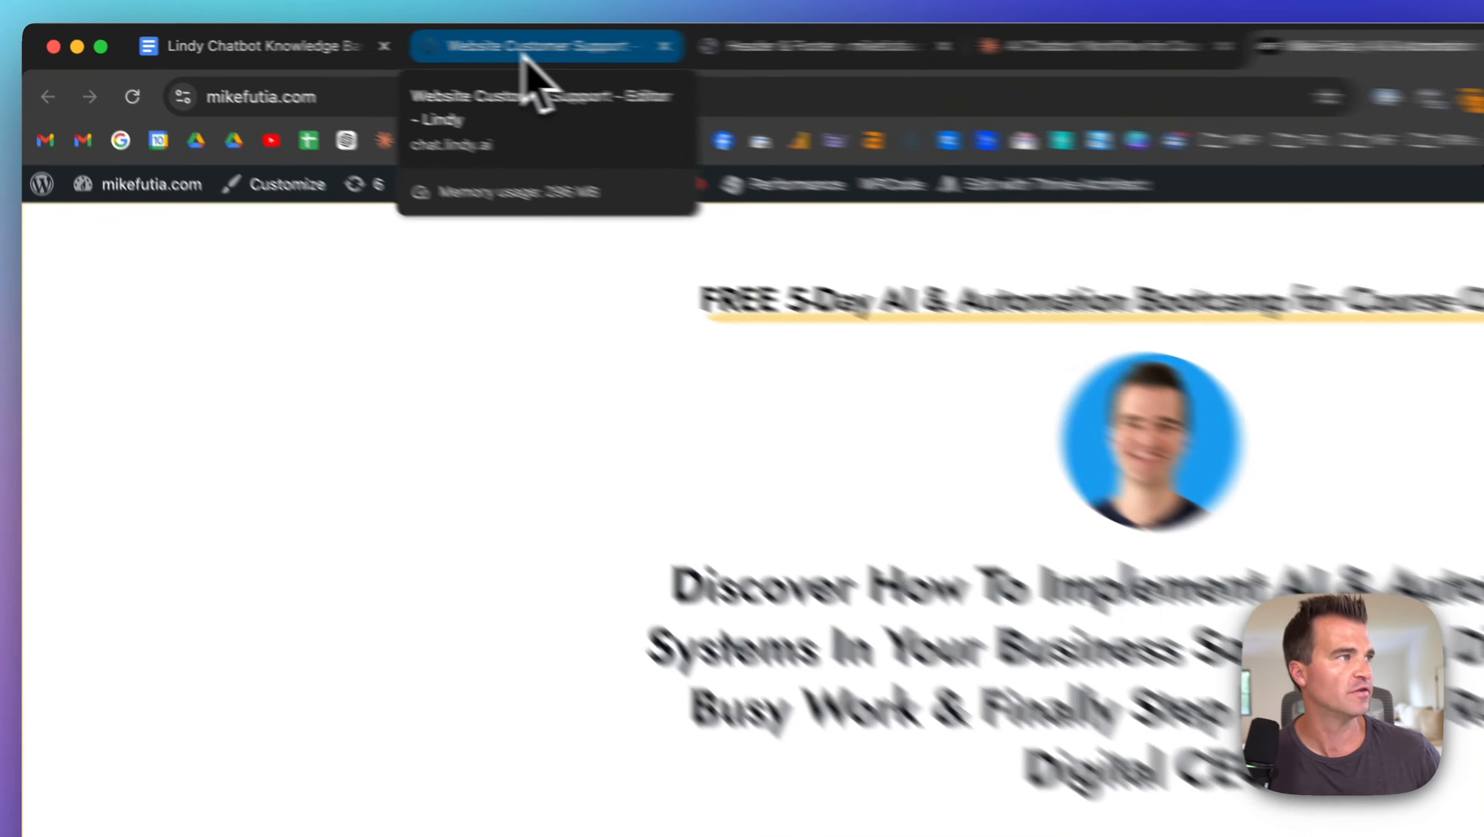
left_click(344, 38)
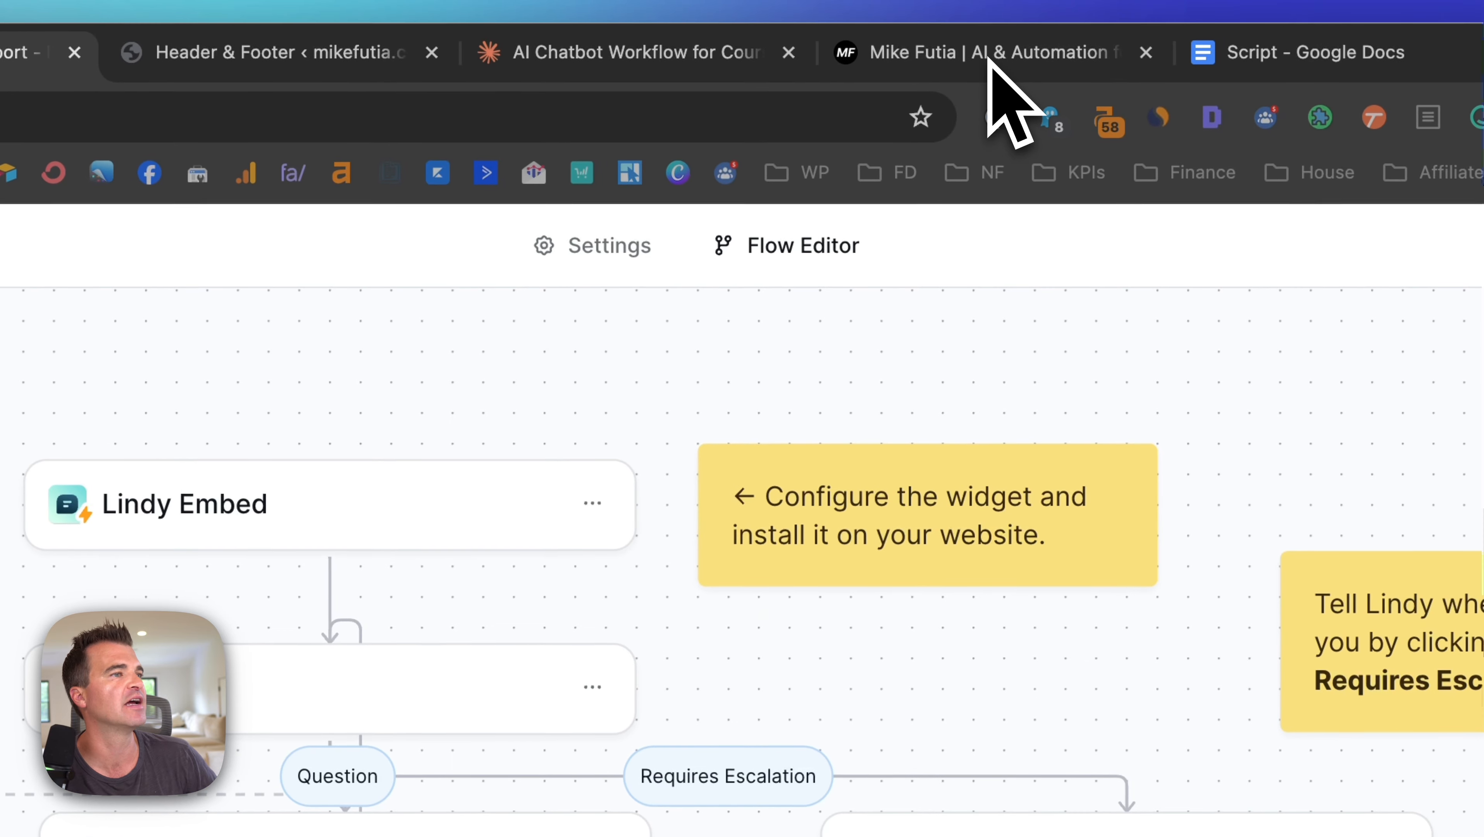
left_click(991, 59)
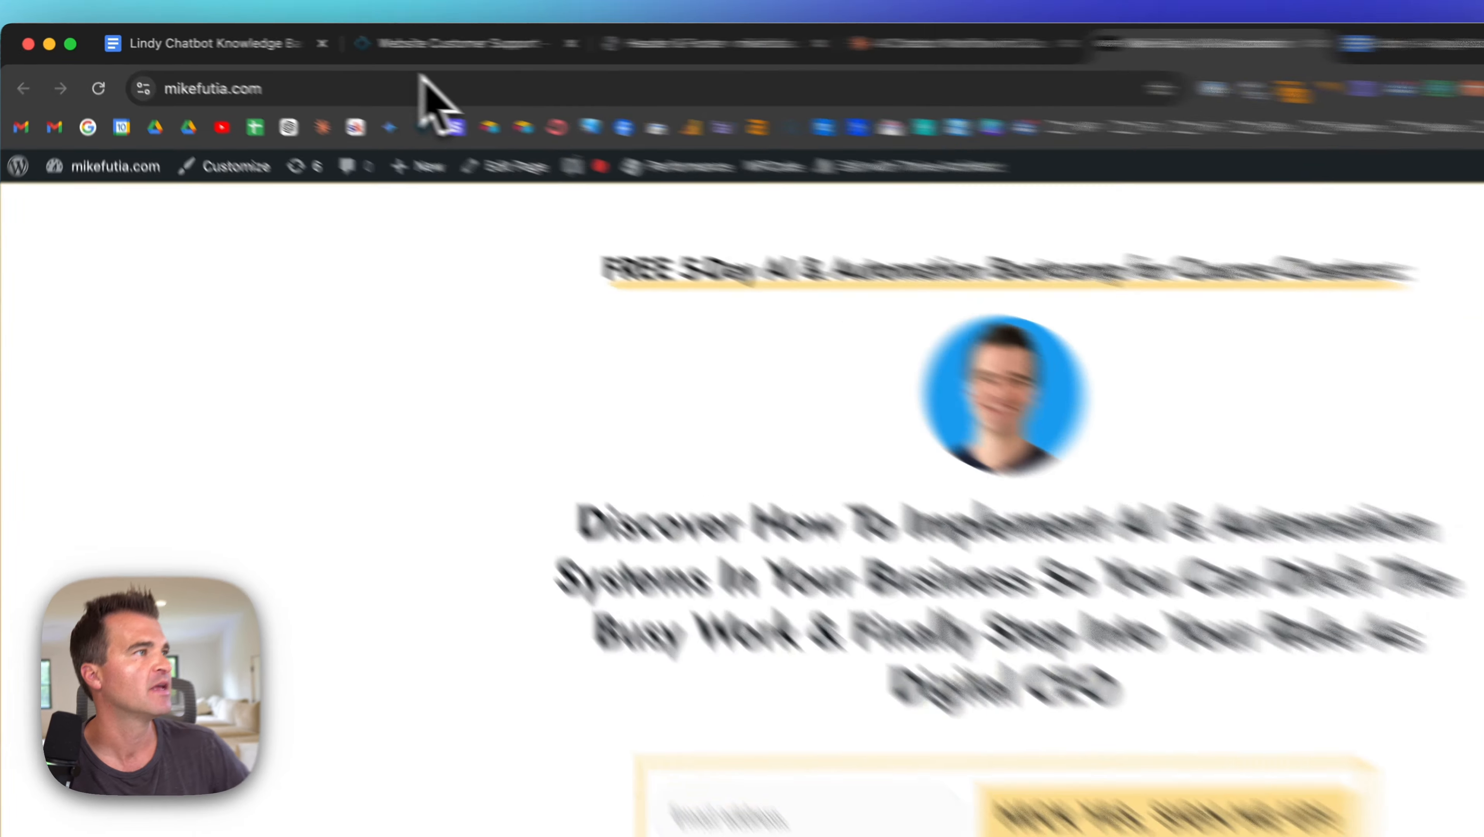
left_click(431, 44)
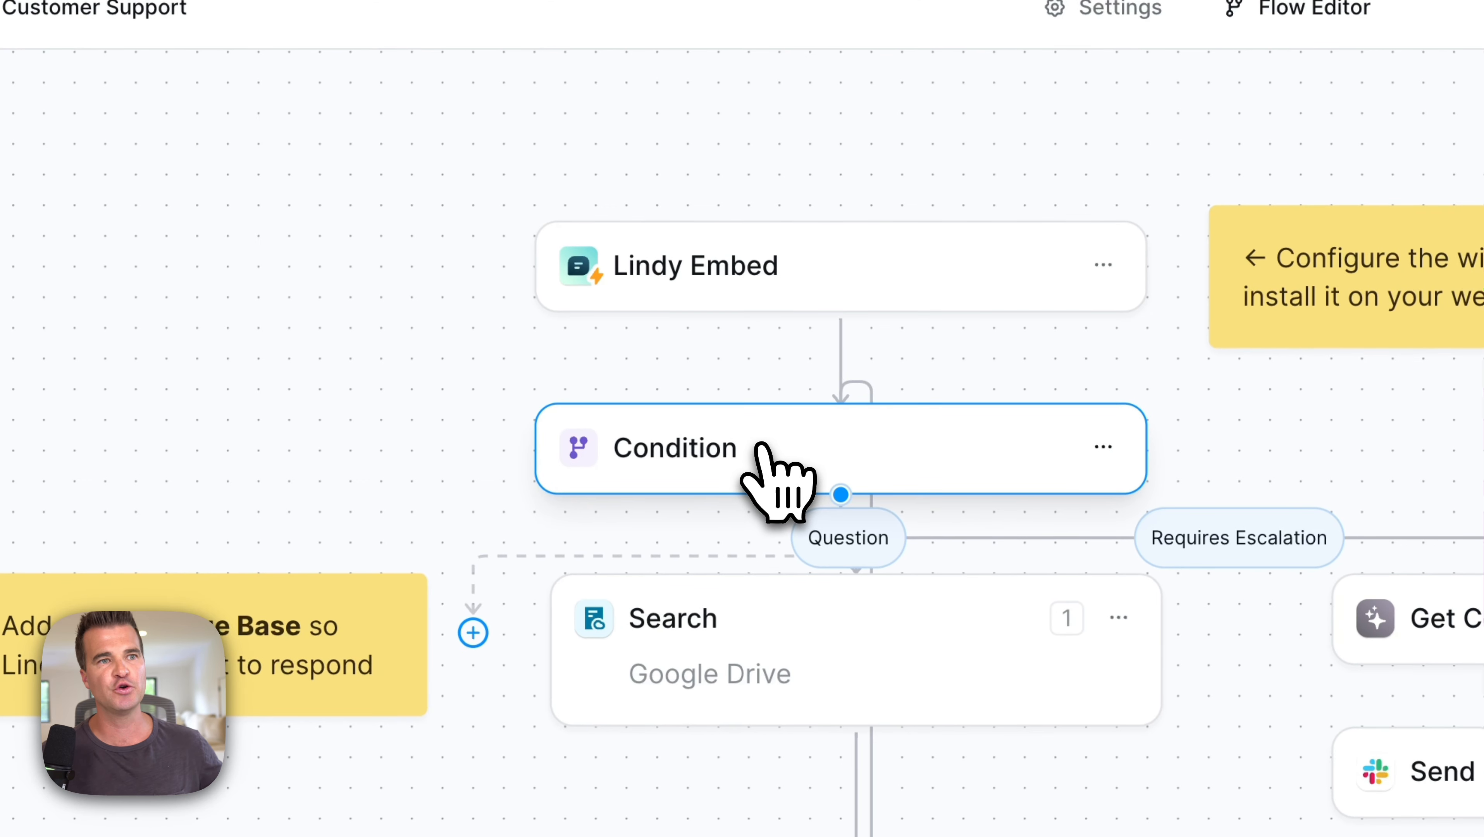
Step: Open the Condition step and read its Question and Requires Escalation path texts
left_click(762, 451)
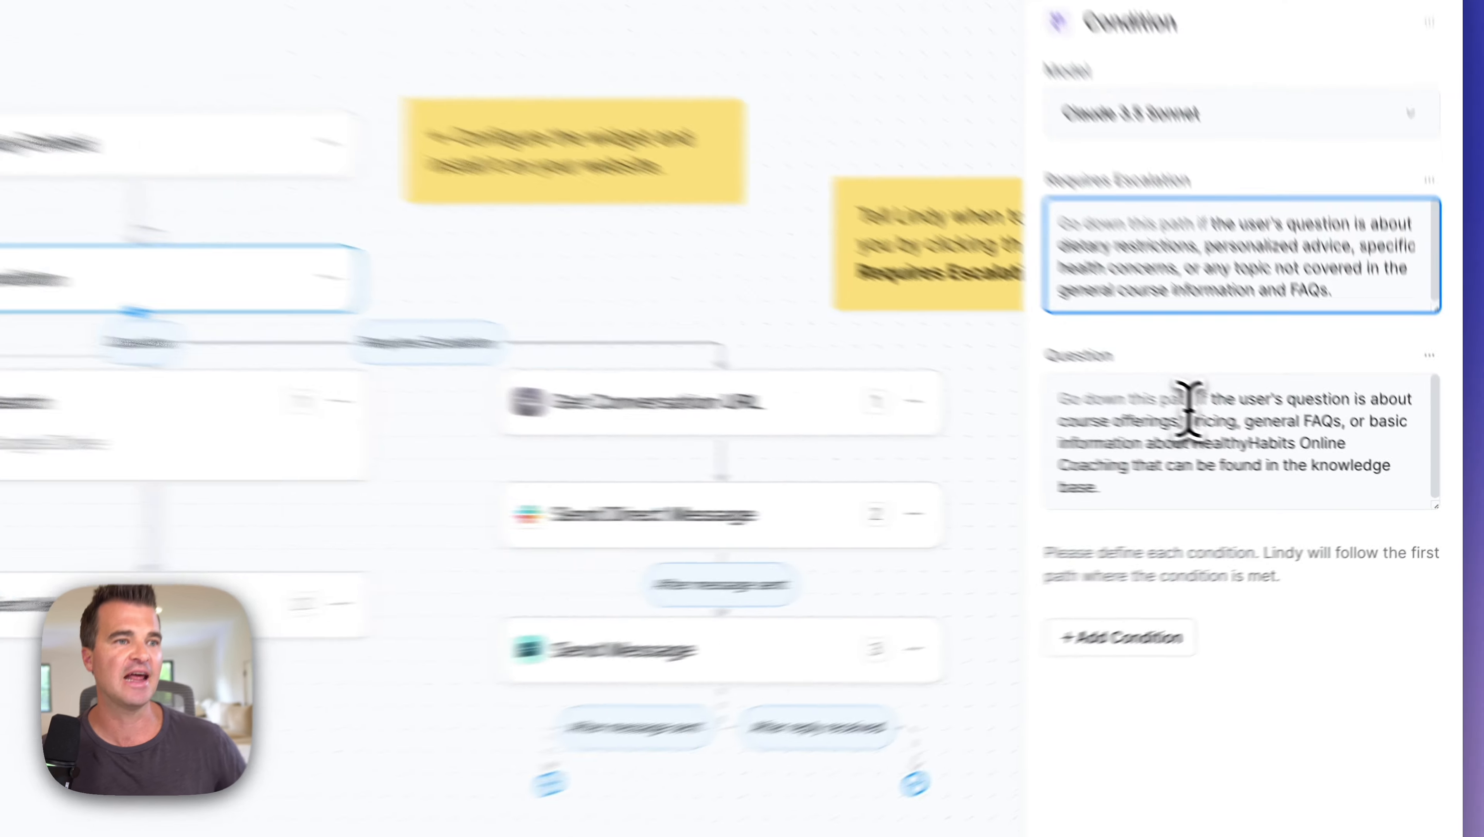
left_click(1198, 466)
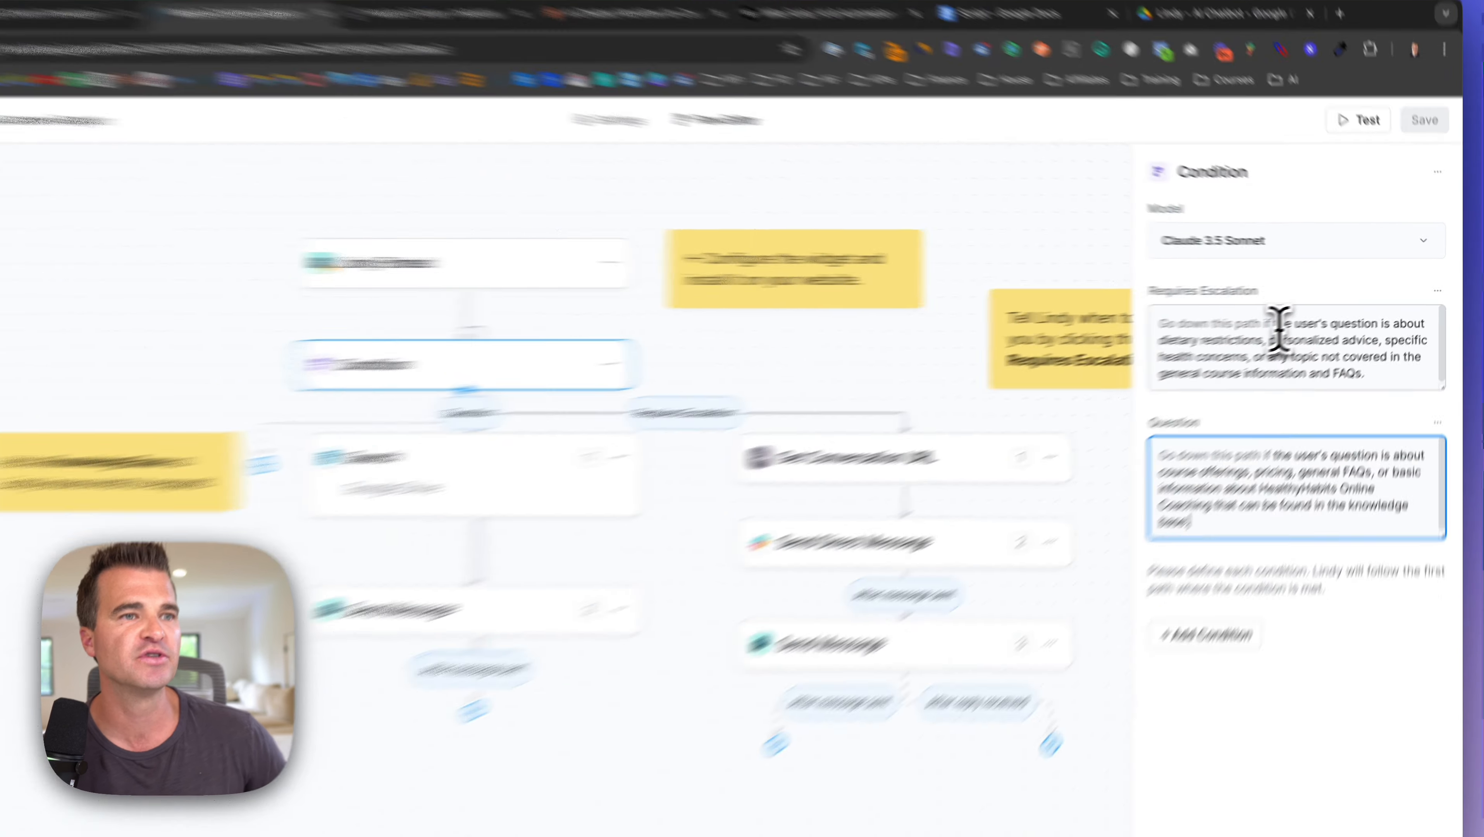
triple_click(1295, 321)
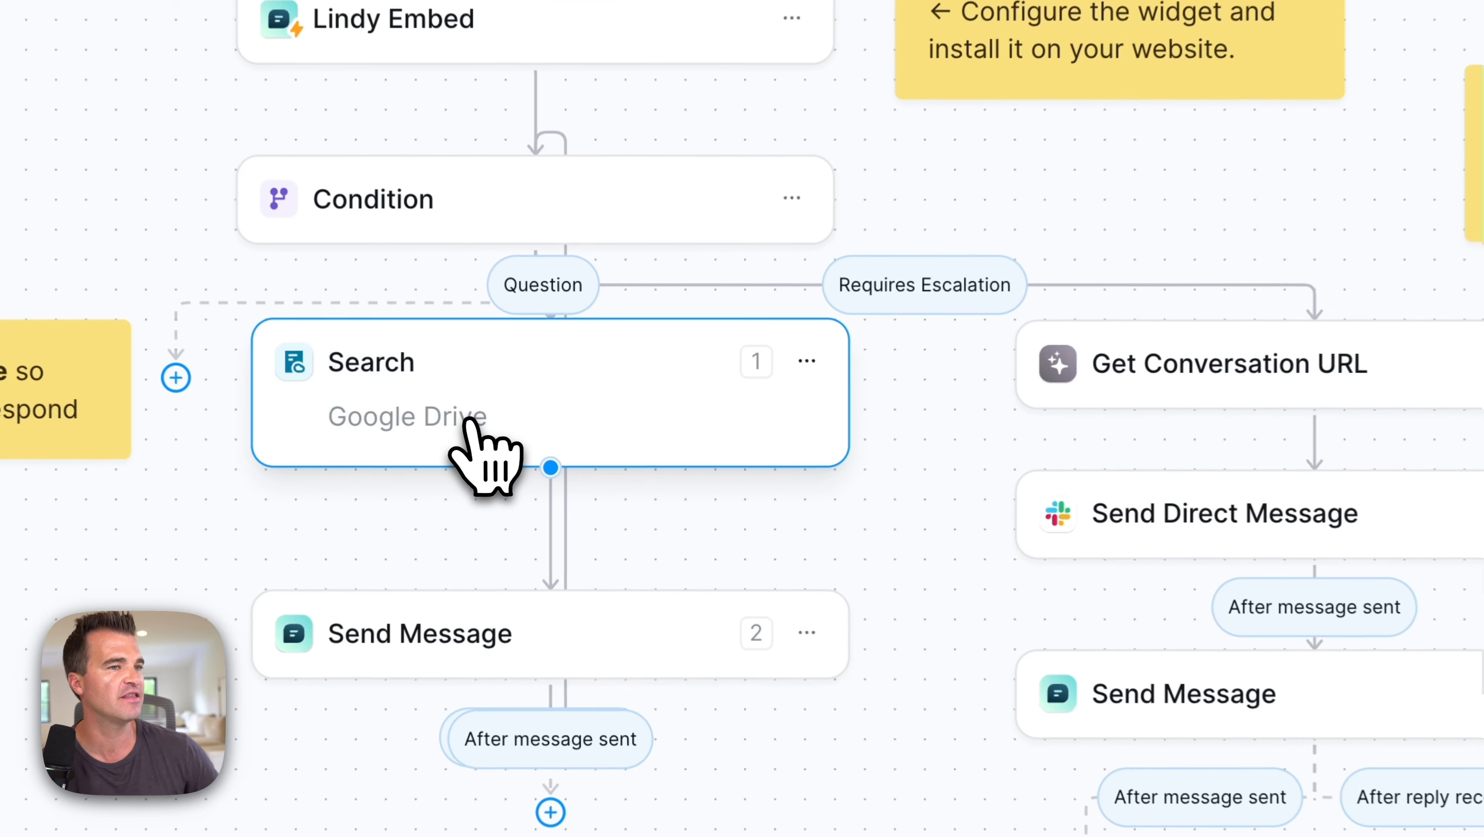
Step: Open the Search step's Google Drive knowledge base and its 'Lindy Chatbot Knowledge Base Example' doc
left_click(546, 425)
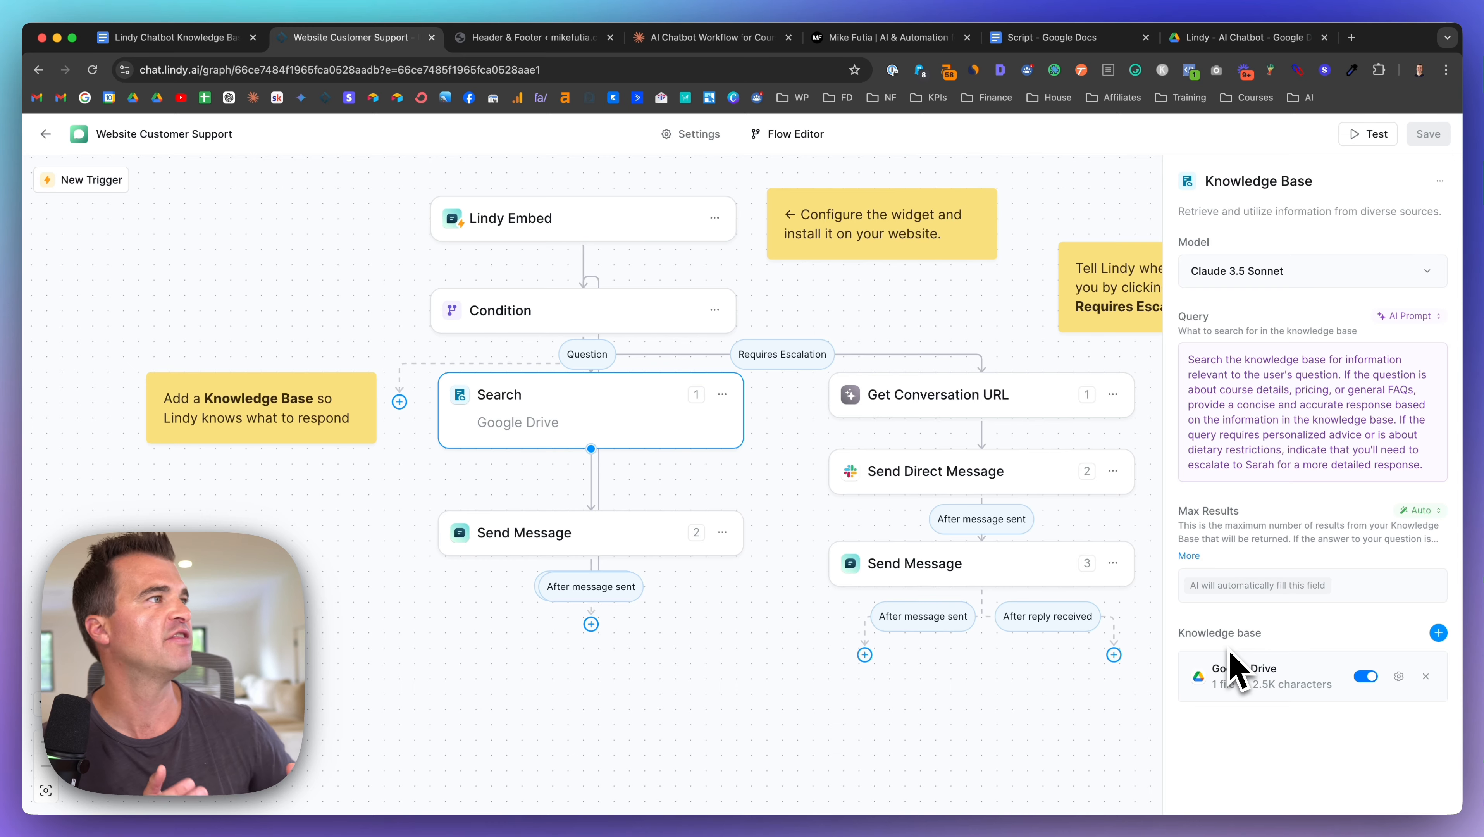
left_click(193, 38)
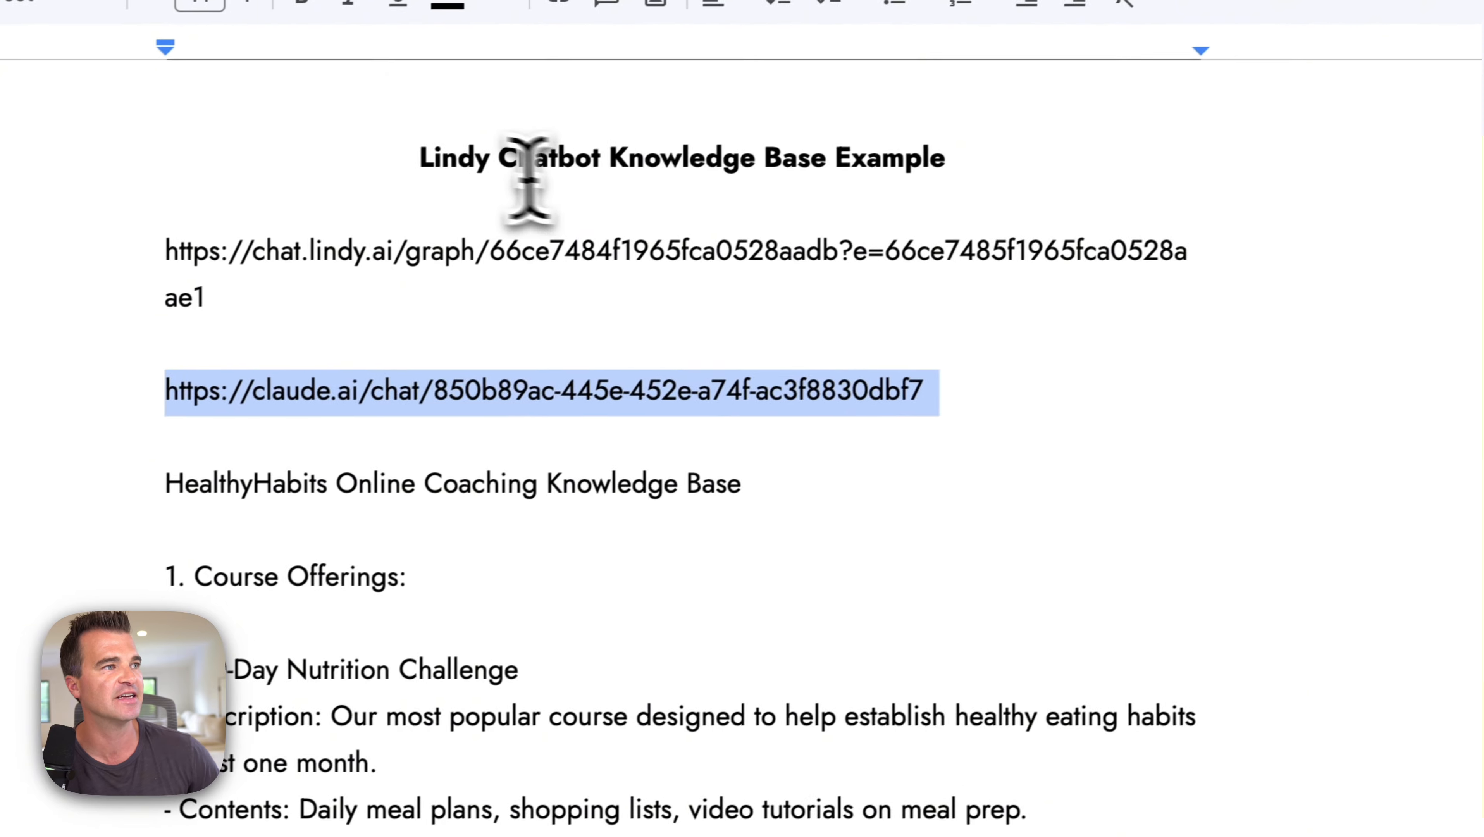
Step: Review the knowledge base title and course offerings, then return to the mikefutia.com chat widget
left_click_drag(418, 158, 1088, 140)
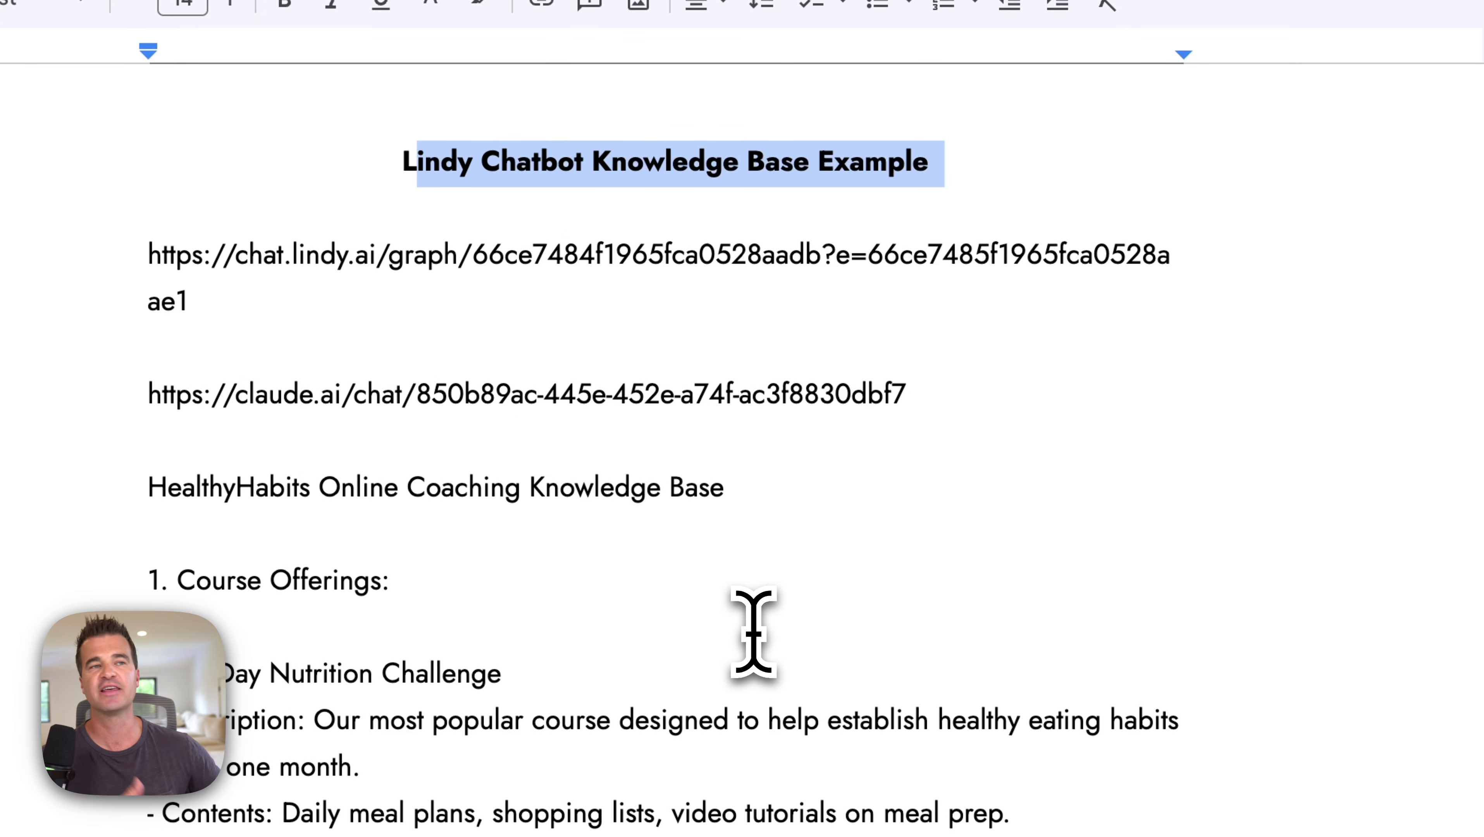
scroll(753, 633, "down", 5)
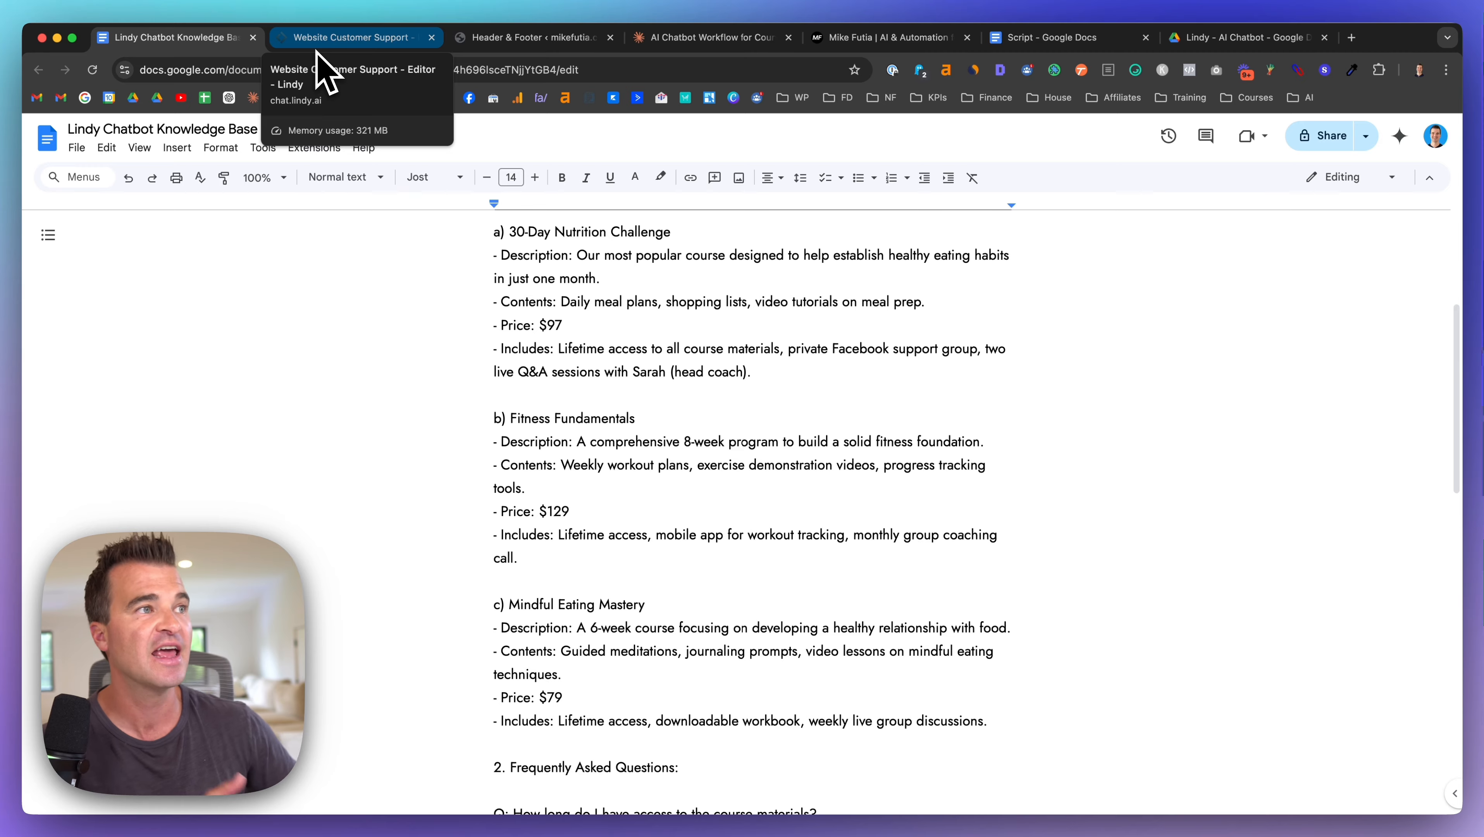
left_click(879, 41)
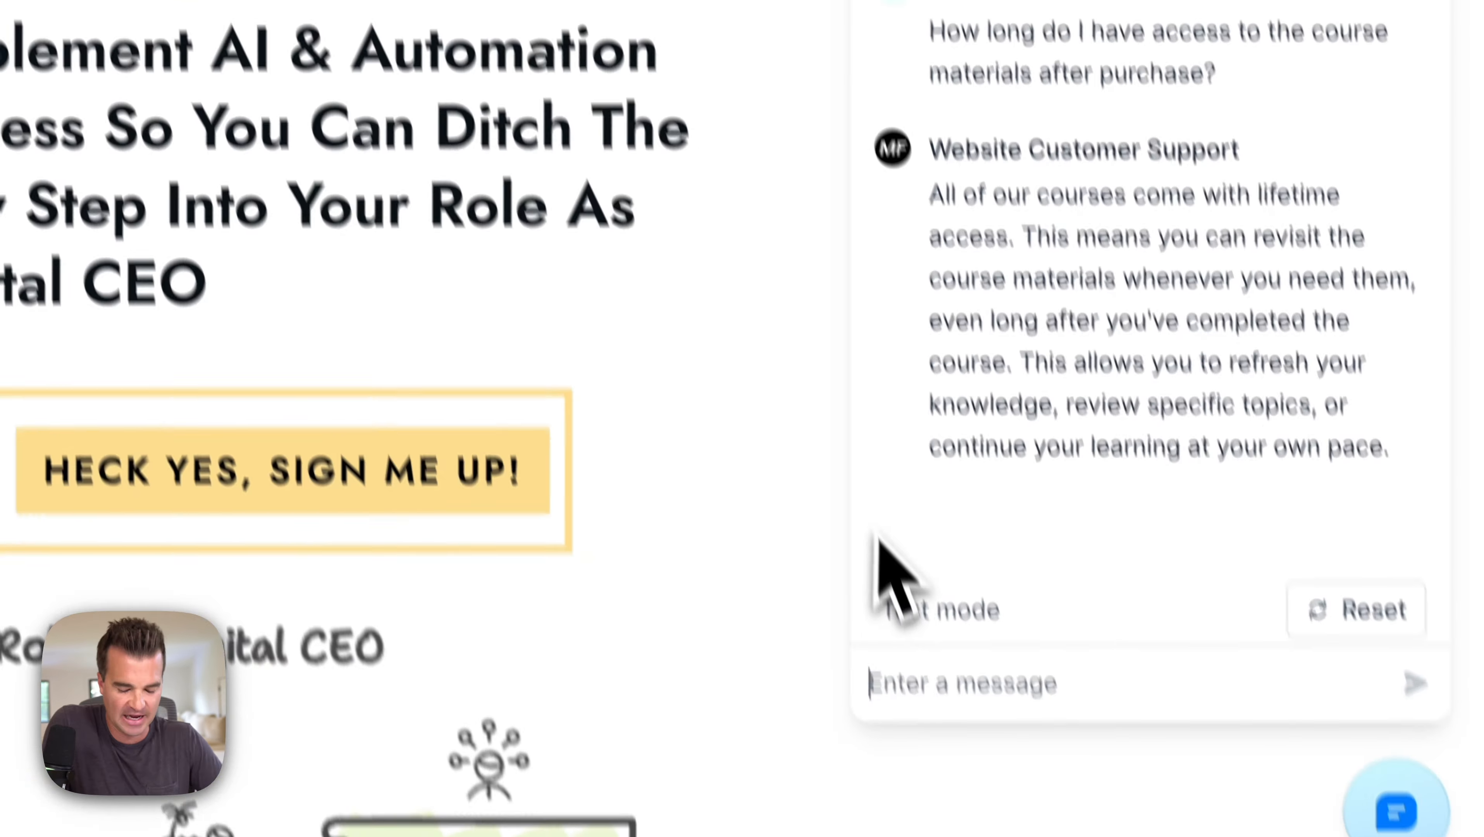
Step: Ask the chatbot 'how much is the course?' and read its $97 and $129 pricing reply
type("how mic")
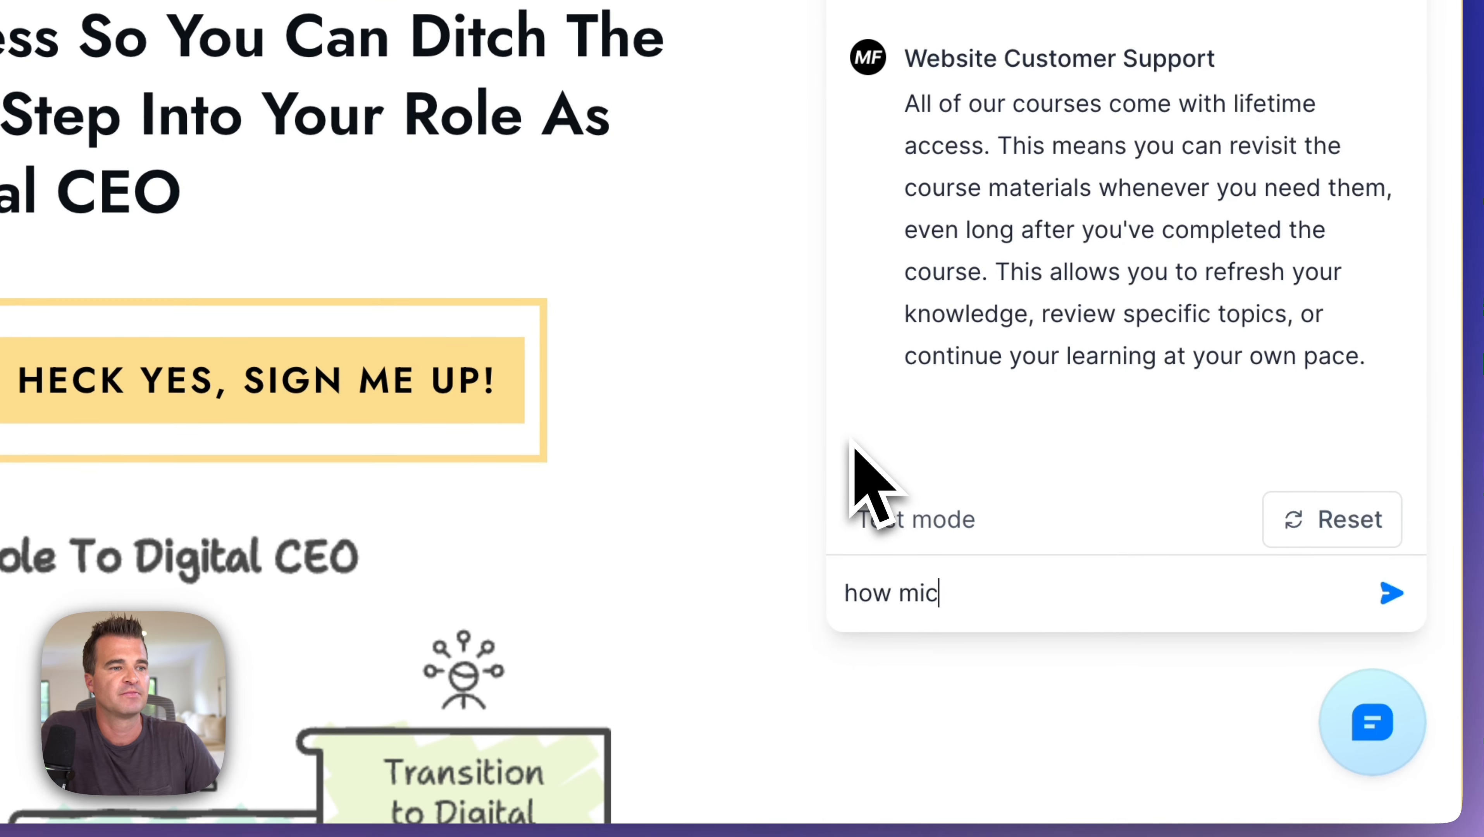
key("BackSpace")
key("BackSpace")
type("uch is the course?")
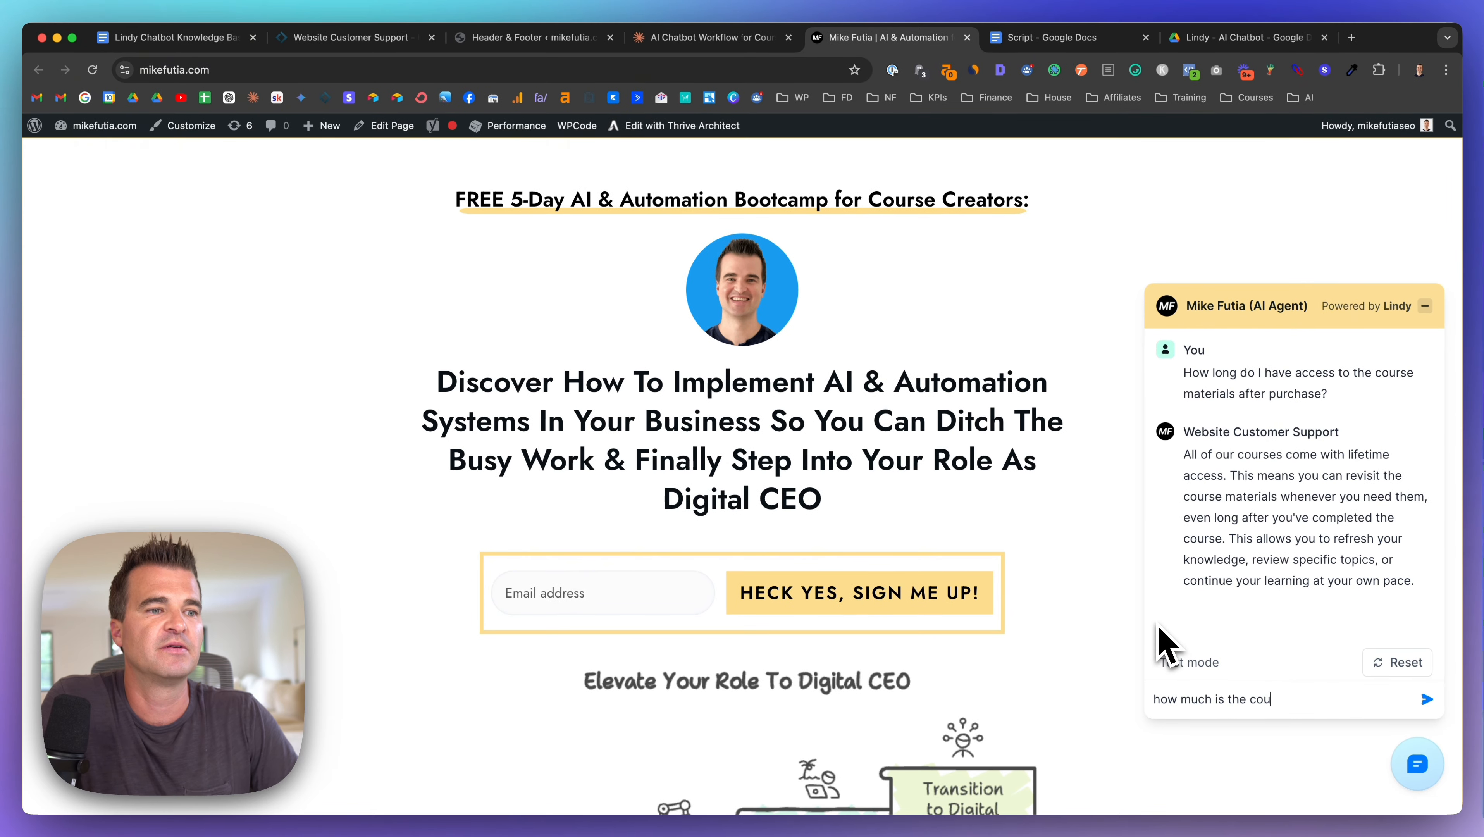
key("Return")
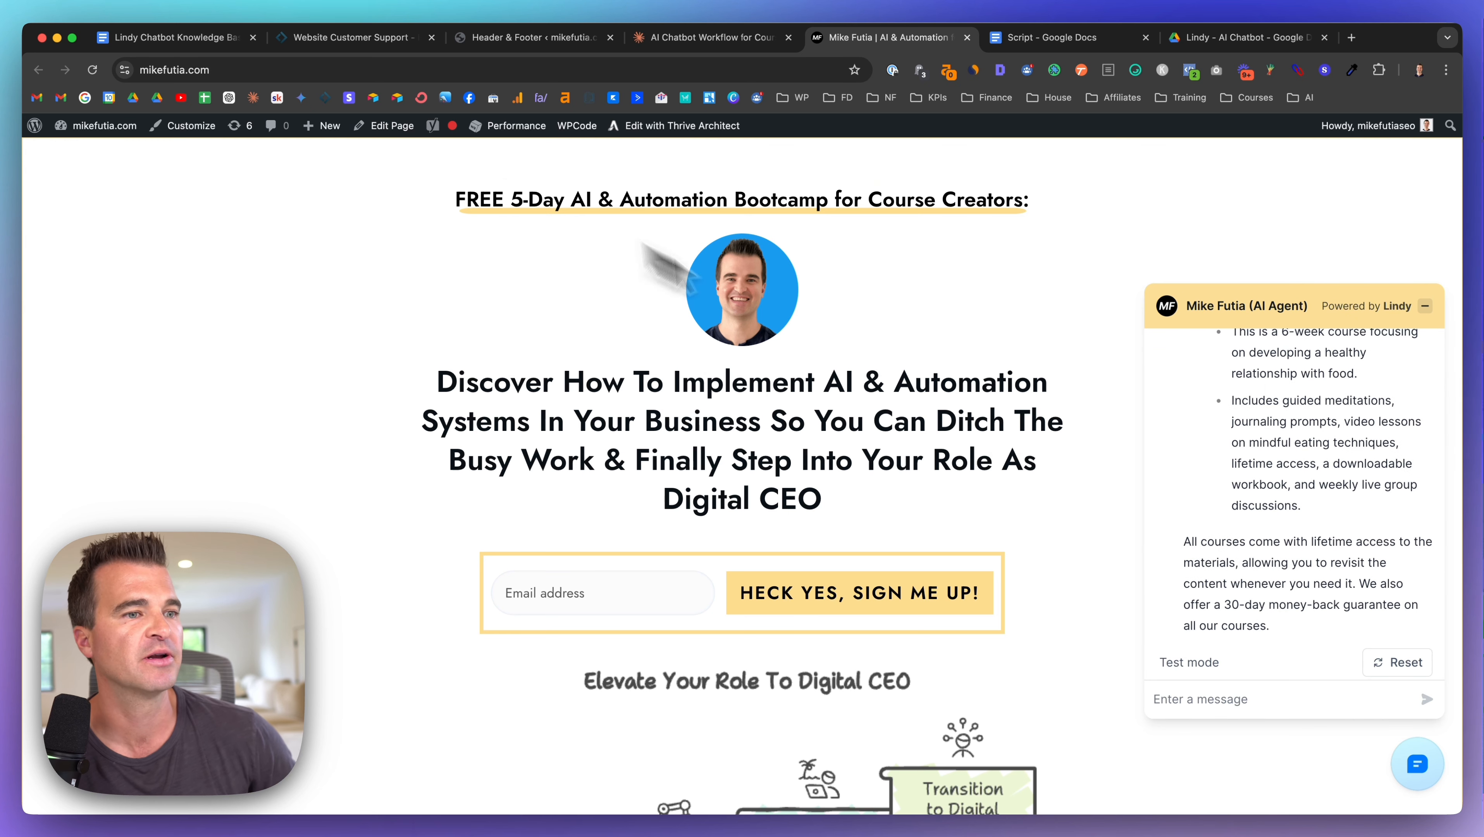
scroll(1231, 510, "up", 5)
scroll(1247, 516, "up", 5)
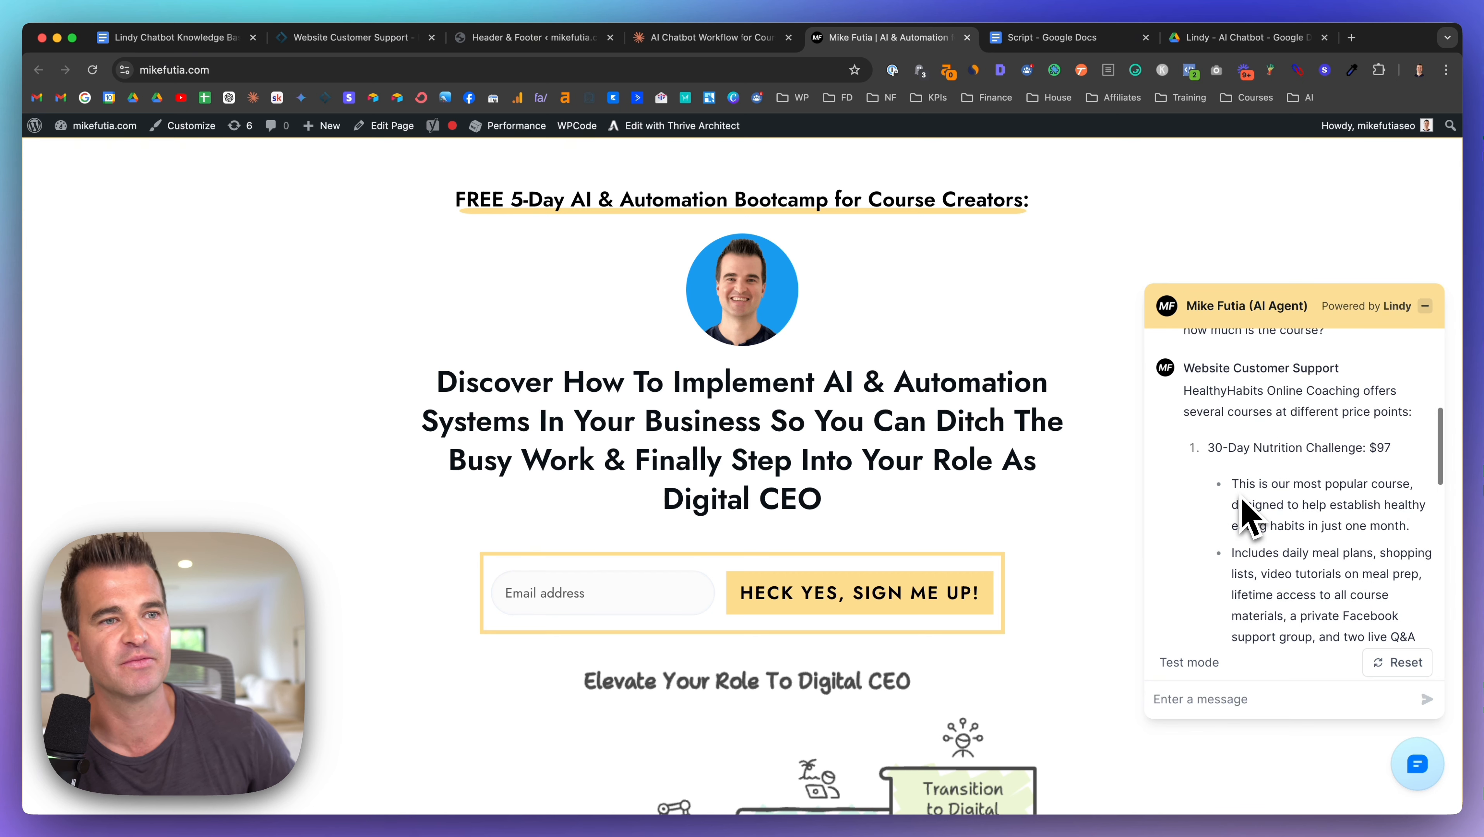
scroll(1245, 504, "down", 2)
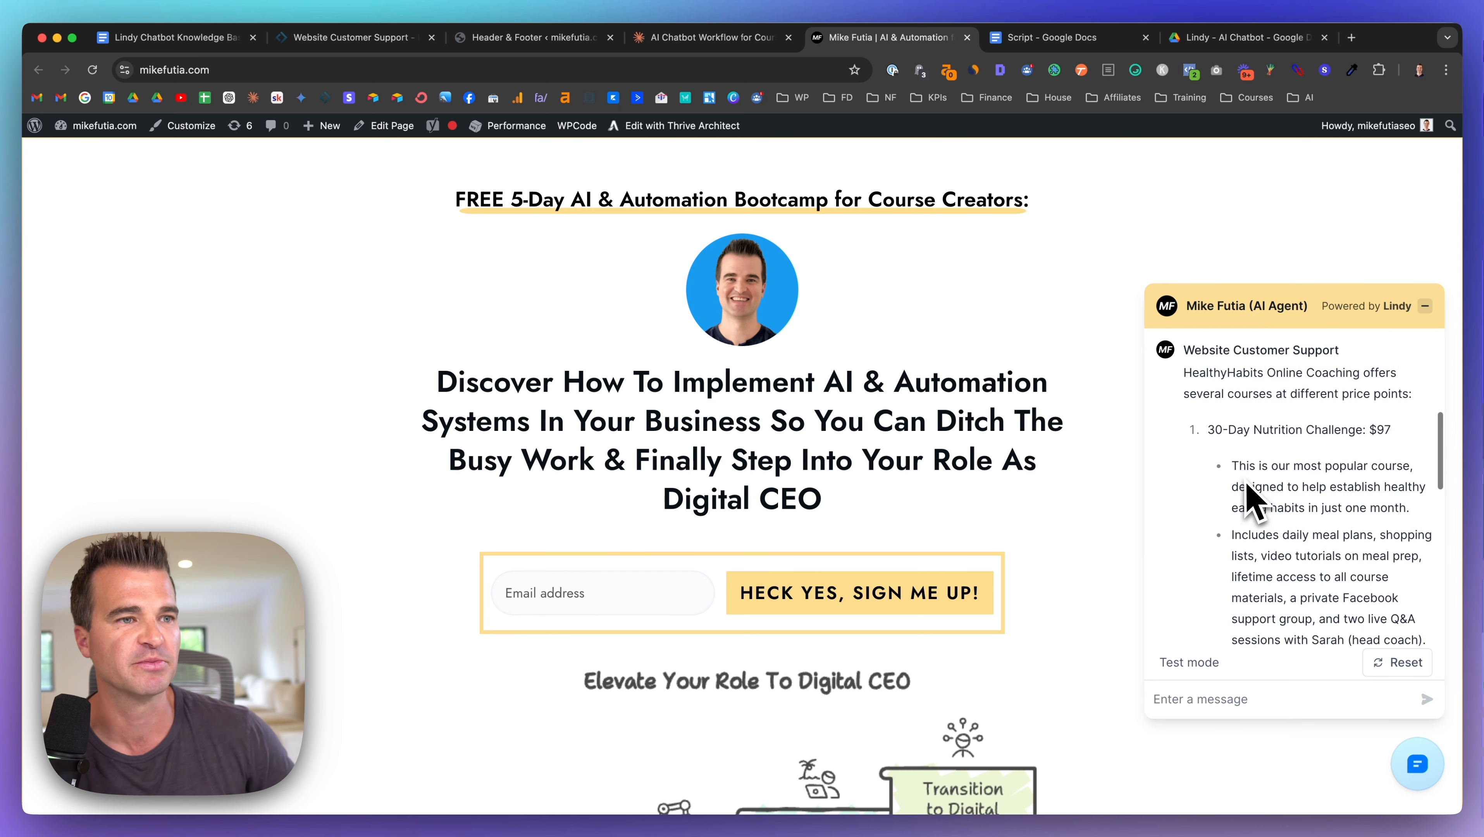
scroll(1305, 434, "down", 6)
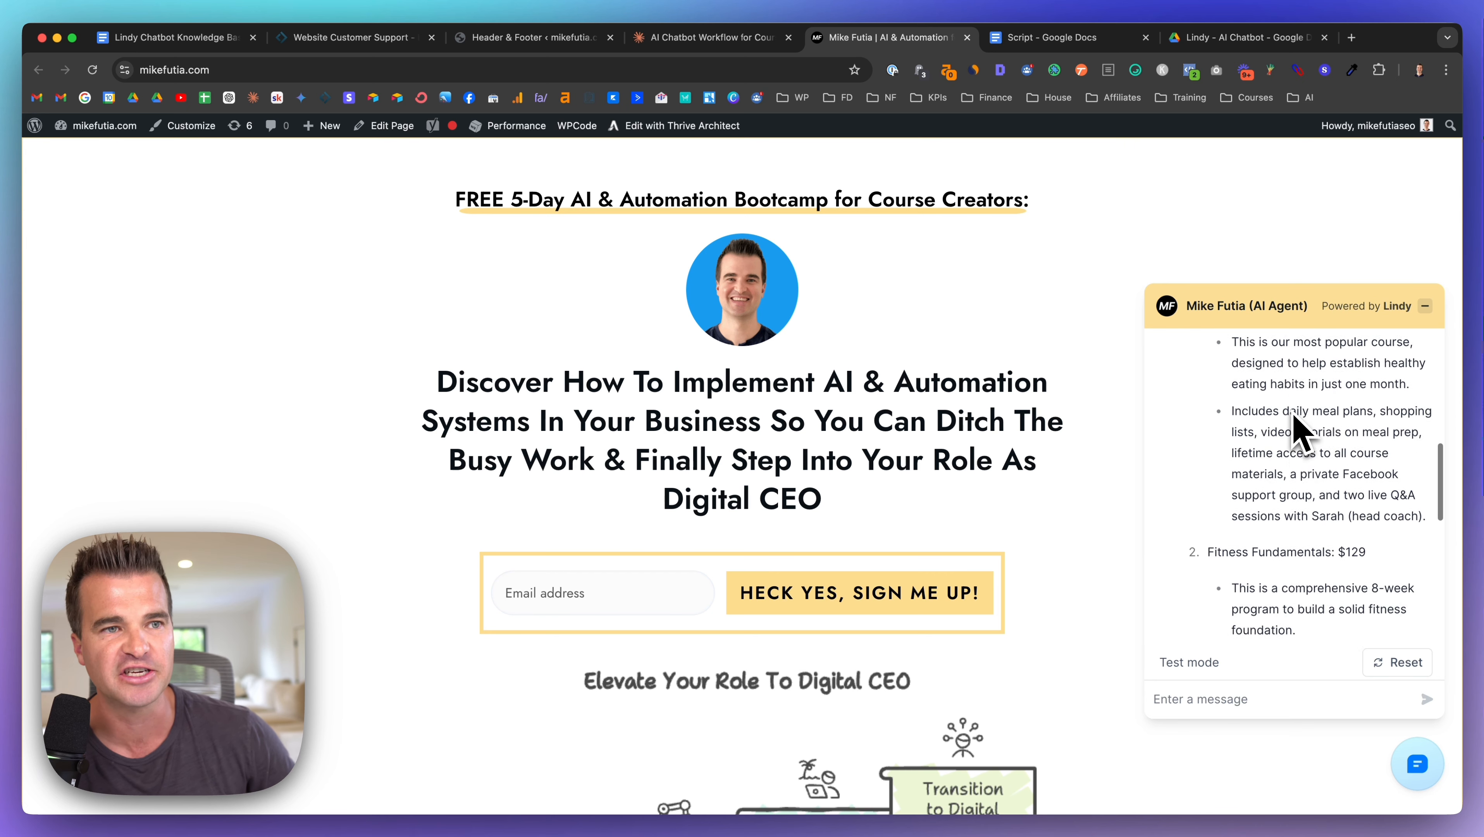
scroll(1295, 458, "down", 2)
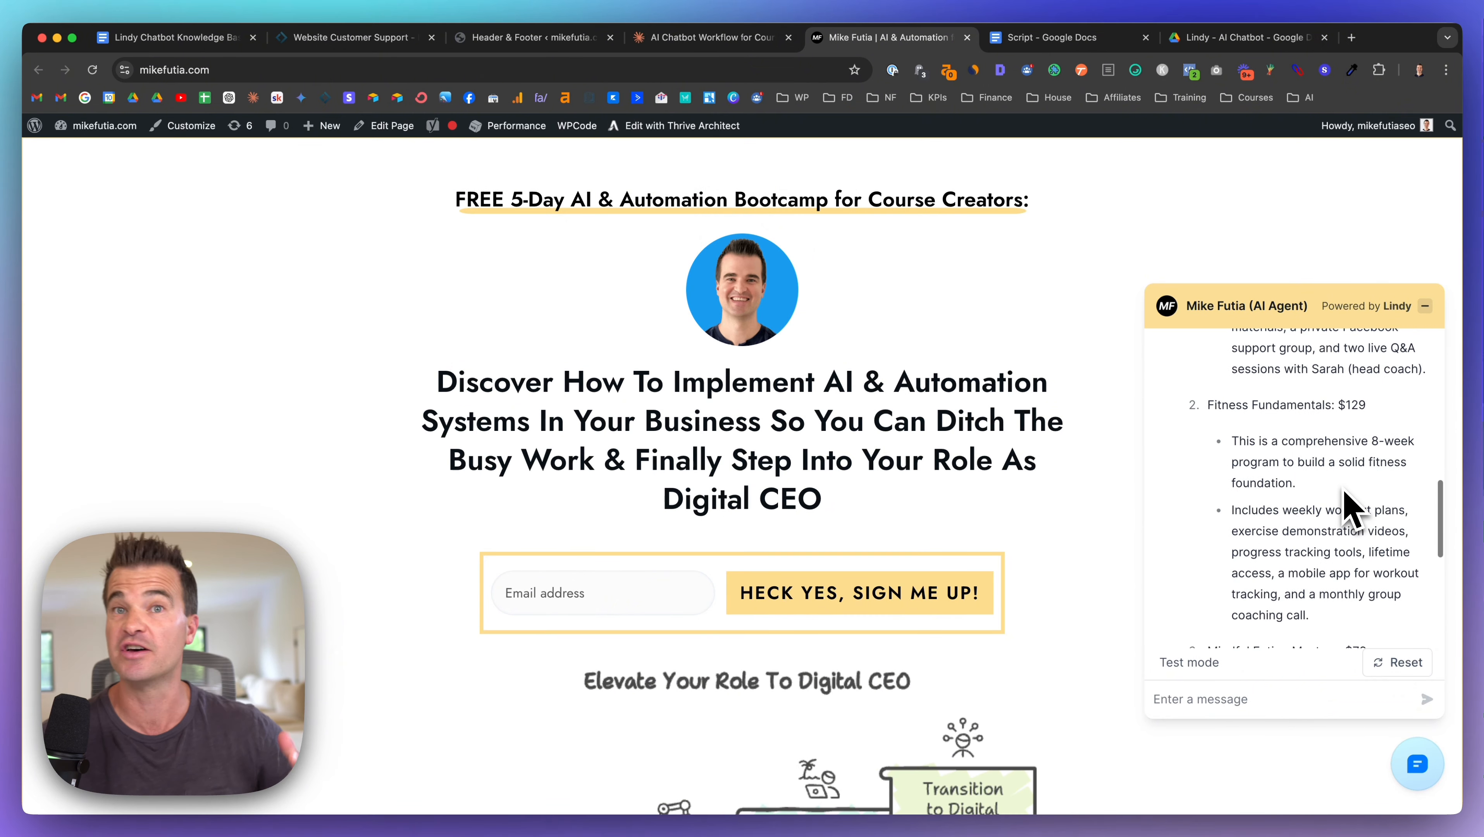
left_click(351, 37)
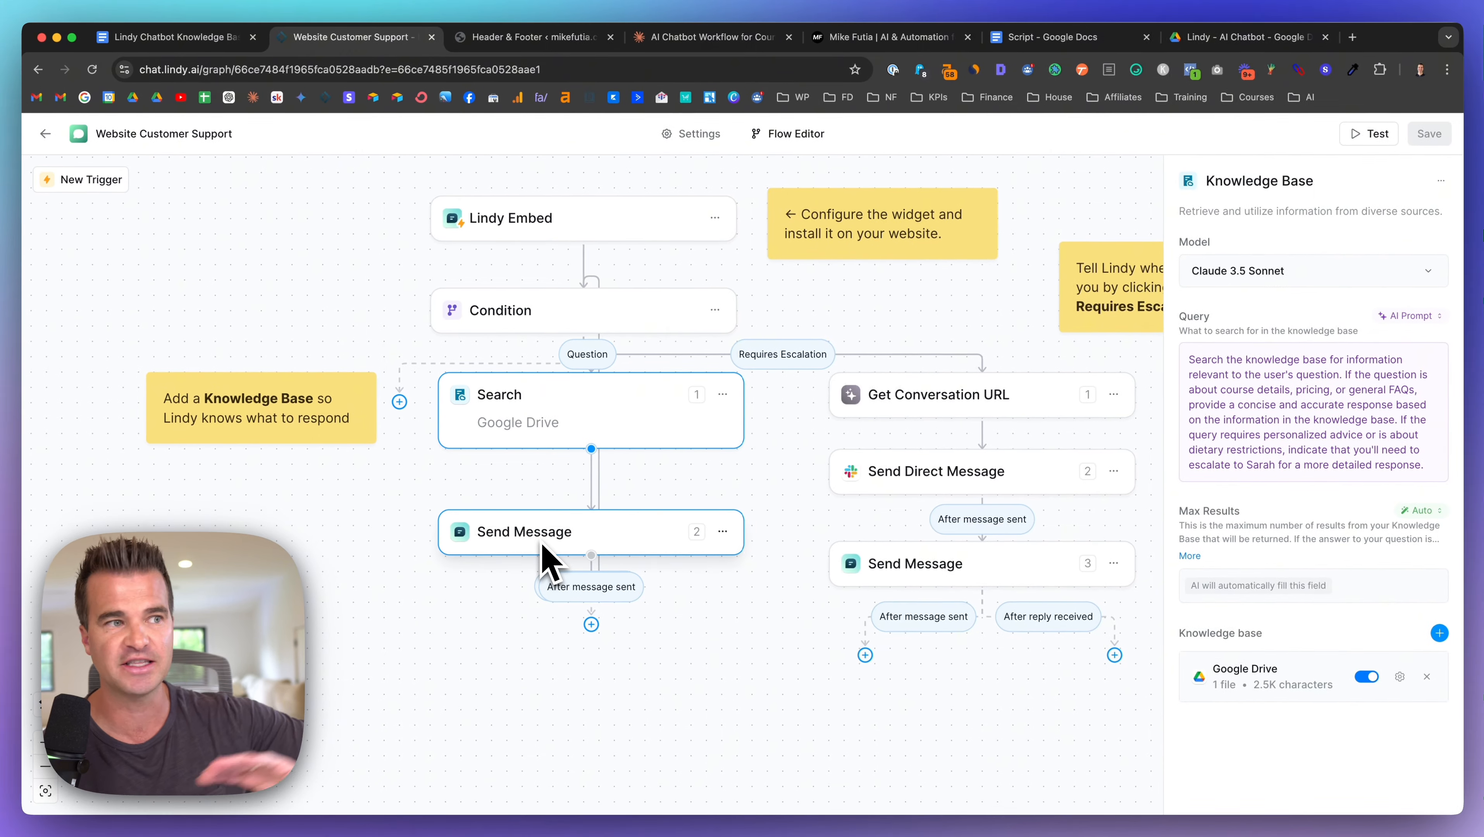
Step: Close the Search step's Knowledge Base panel on the Lindy canvas
scroll(811, 469, "right", 2)
scroll(811, 469, "up", 1)
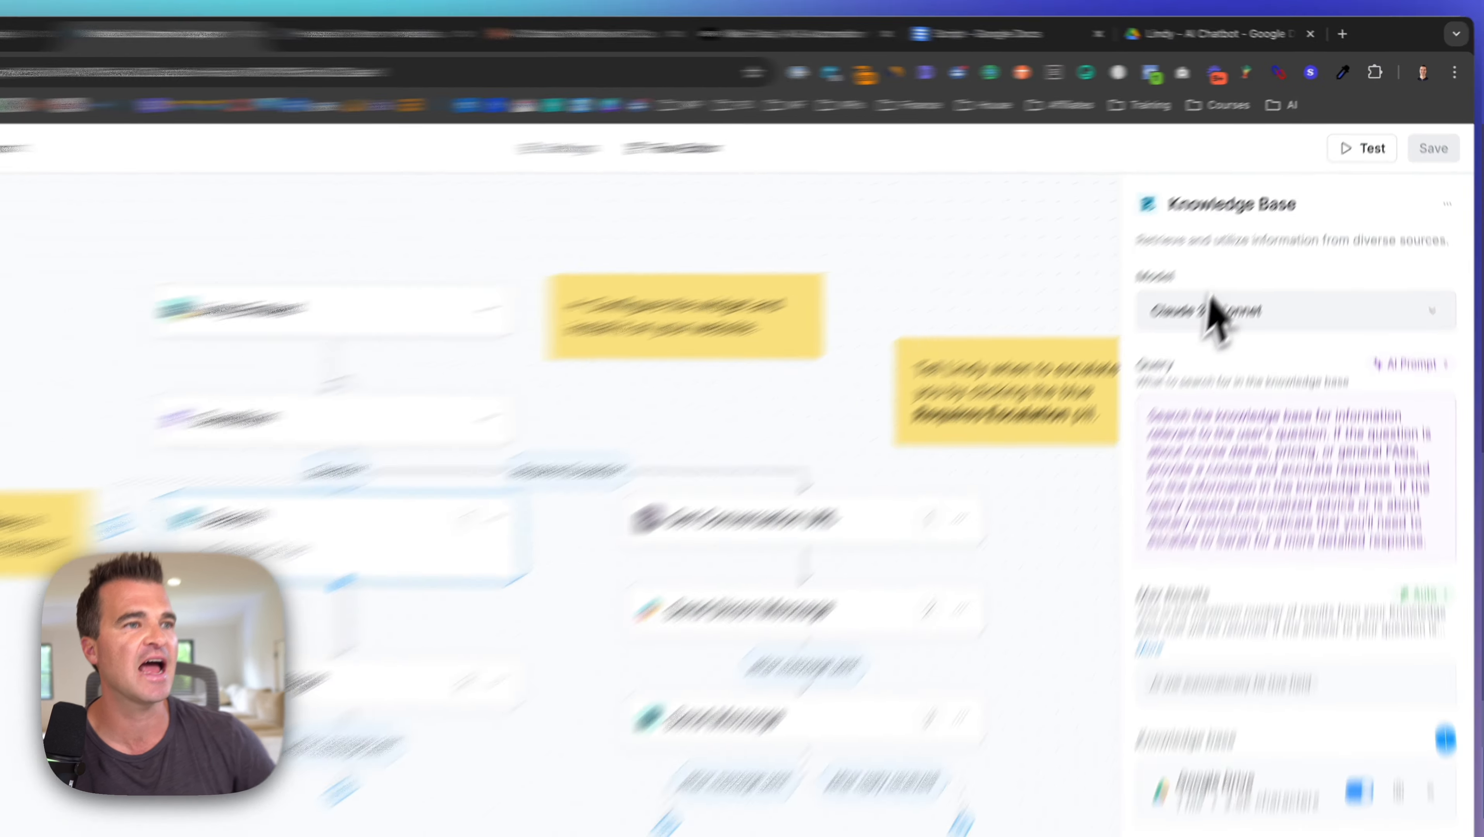
left_click(1089, 223)
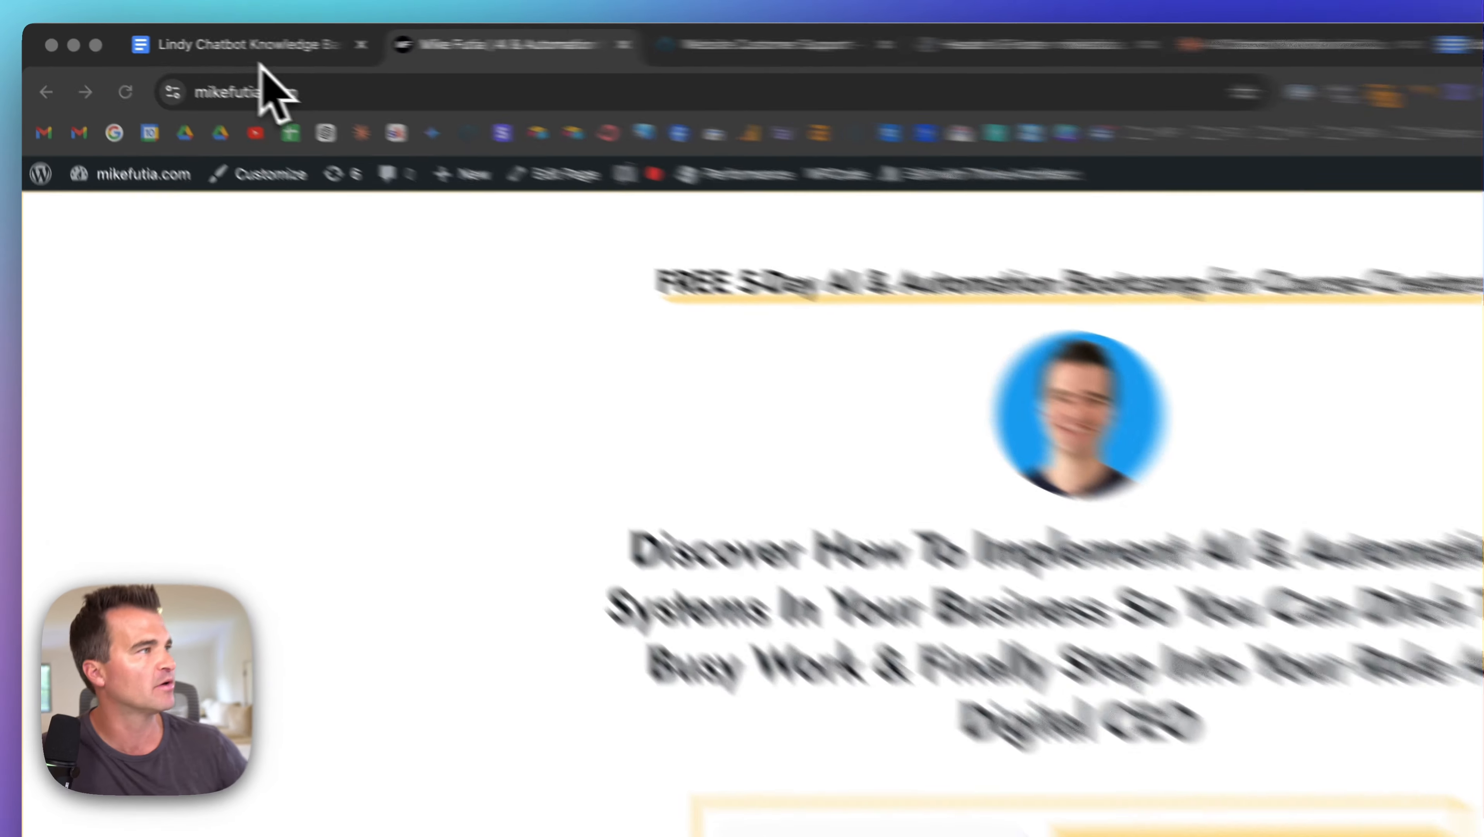
Step: Copy the first dummy question from the doc and send it to the chat widget
left_click(176, 37)
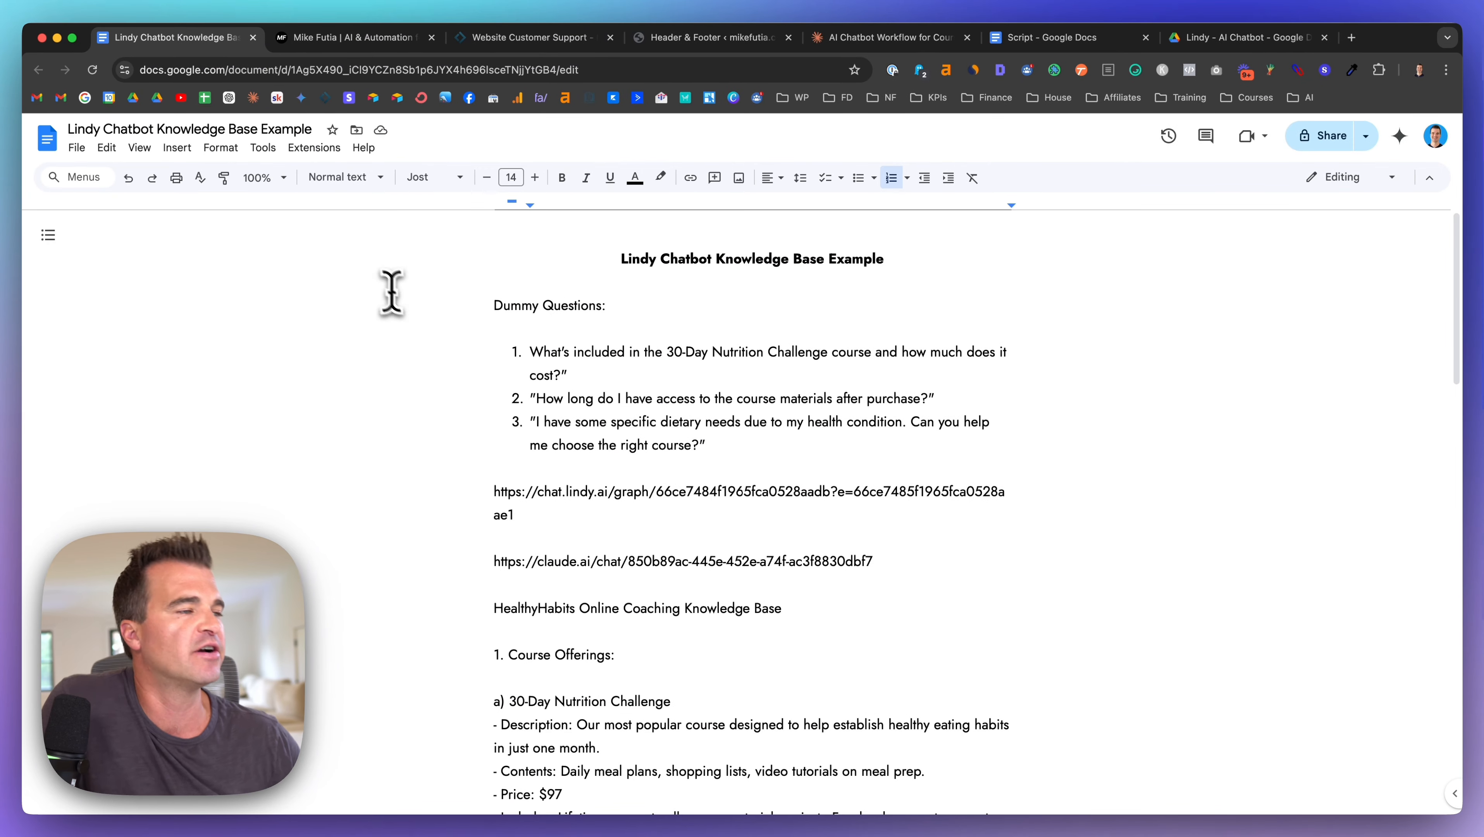
left_click_drag(527, 352, 574, 384)
key("super+c")
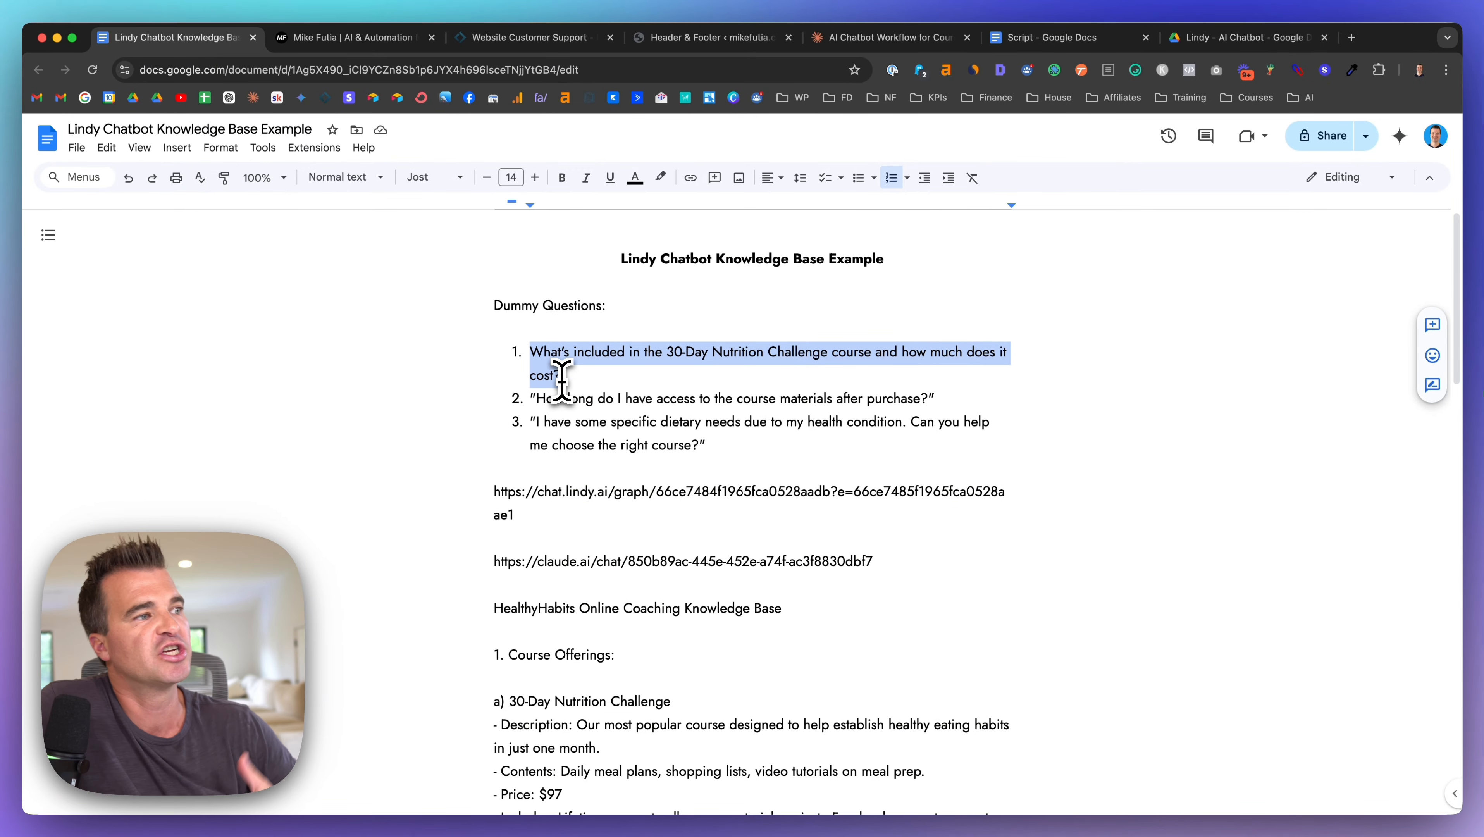
left_click(375, 41)
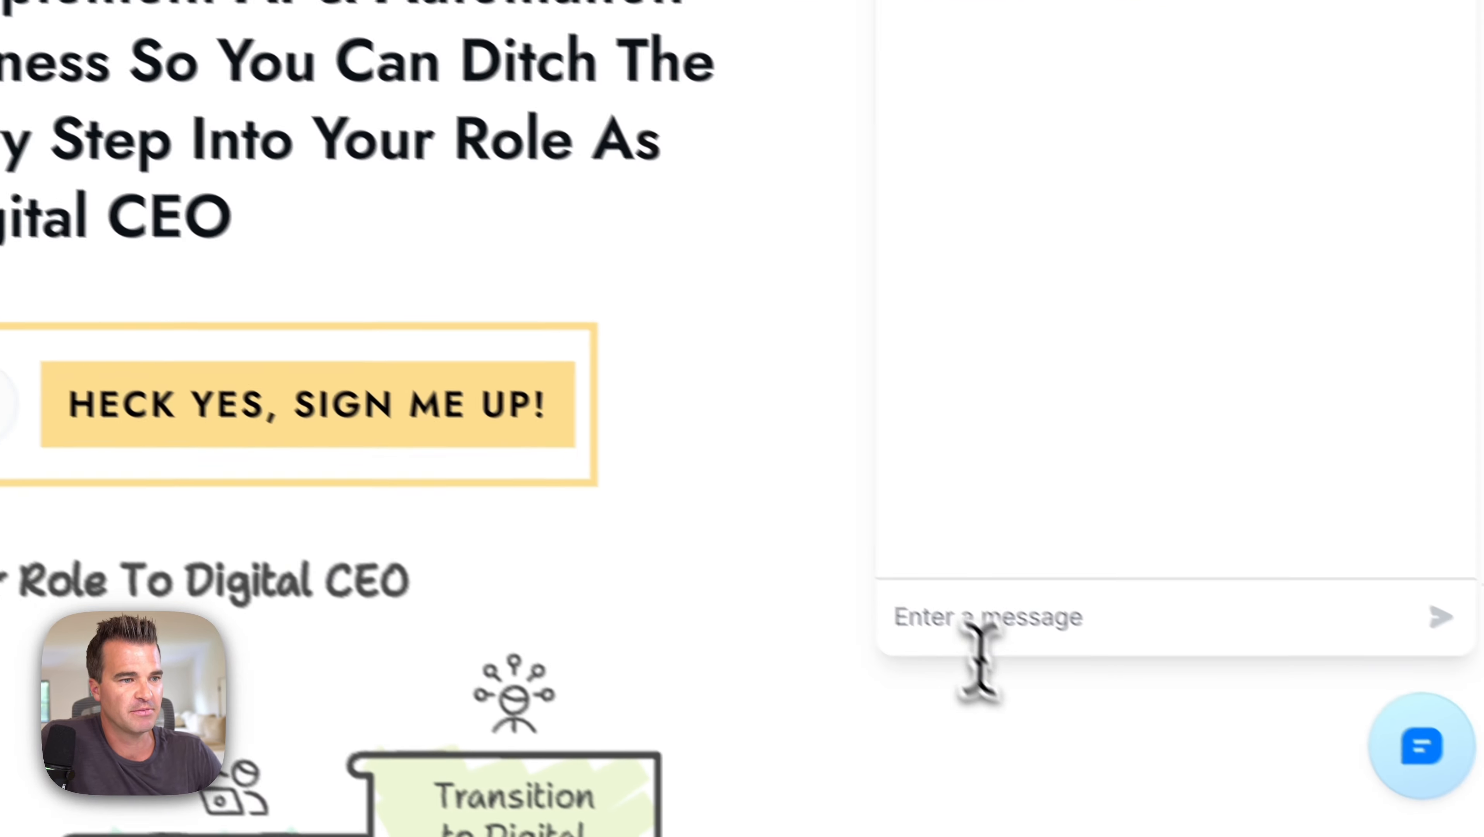
left_click(970, 619)
key("super+v")
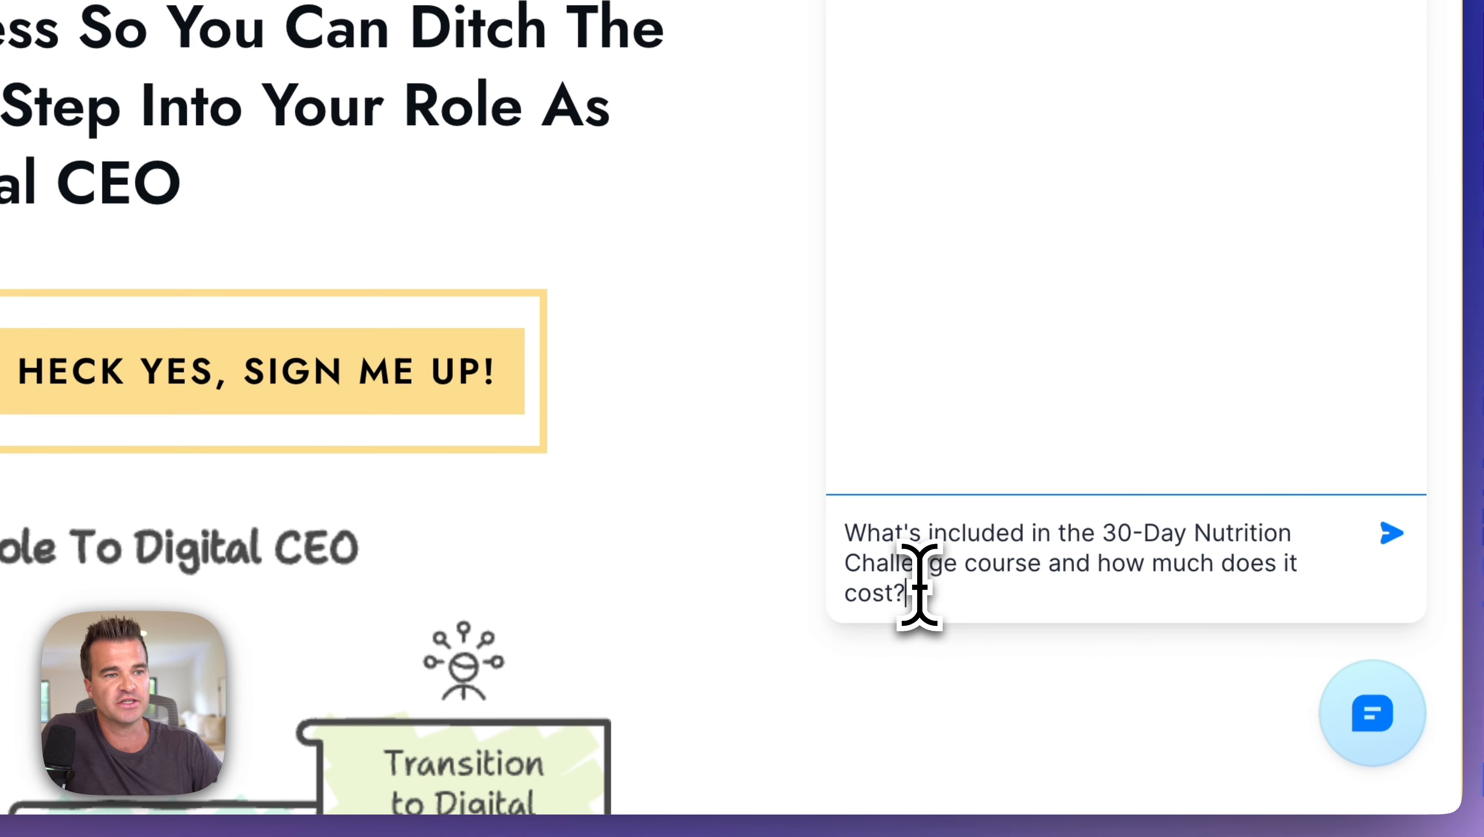
key("Return")
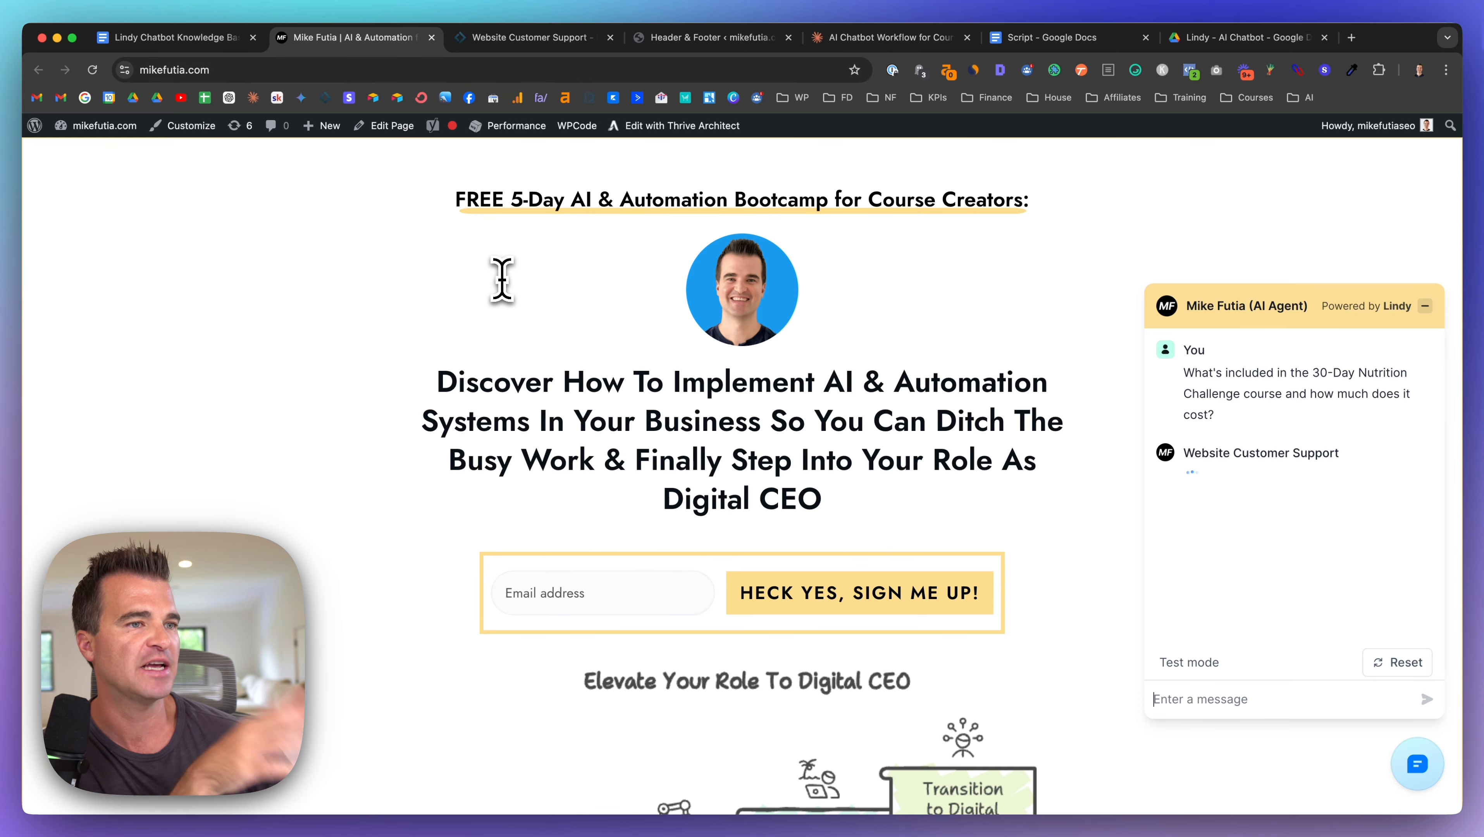
Step: Bold the HealthyHabits Online Coaching Knowledge Base heading and scroll to the course listings
left_click(176, 37)
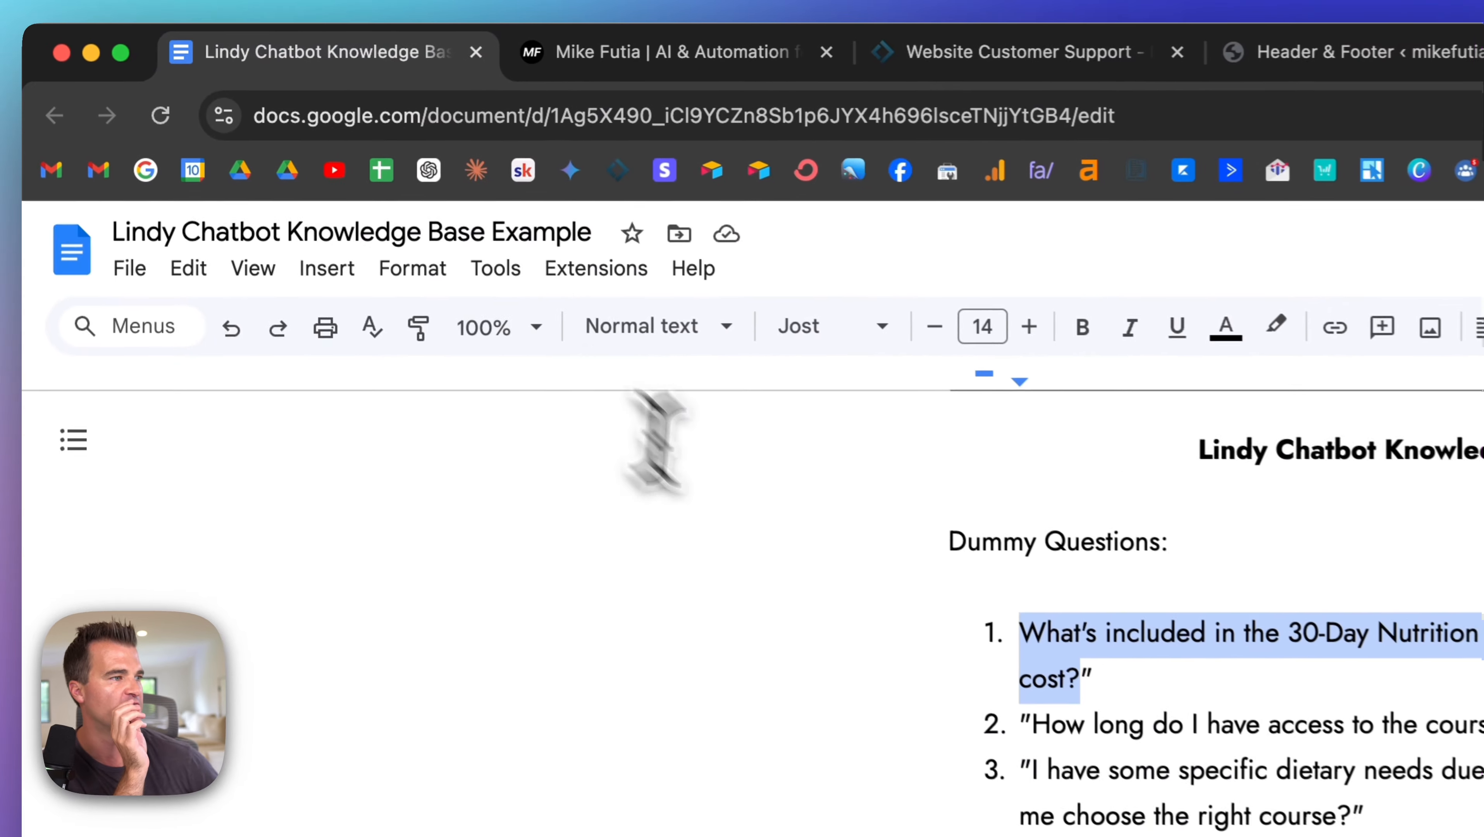
scroll(765, 546, "down", 4)
scroll(828, 556, "up", 2)
left_click_drag(828, 556, 1483, 557)
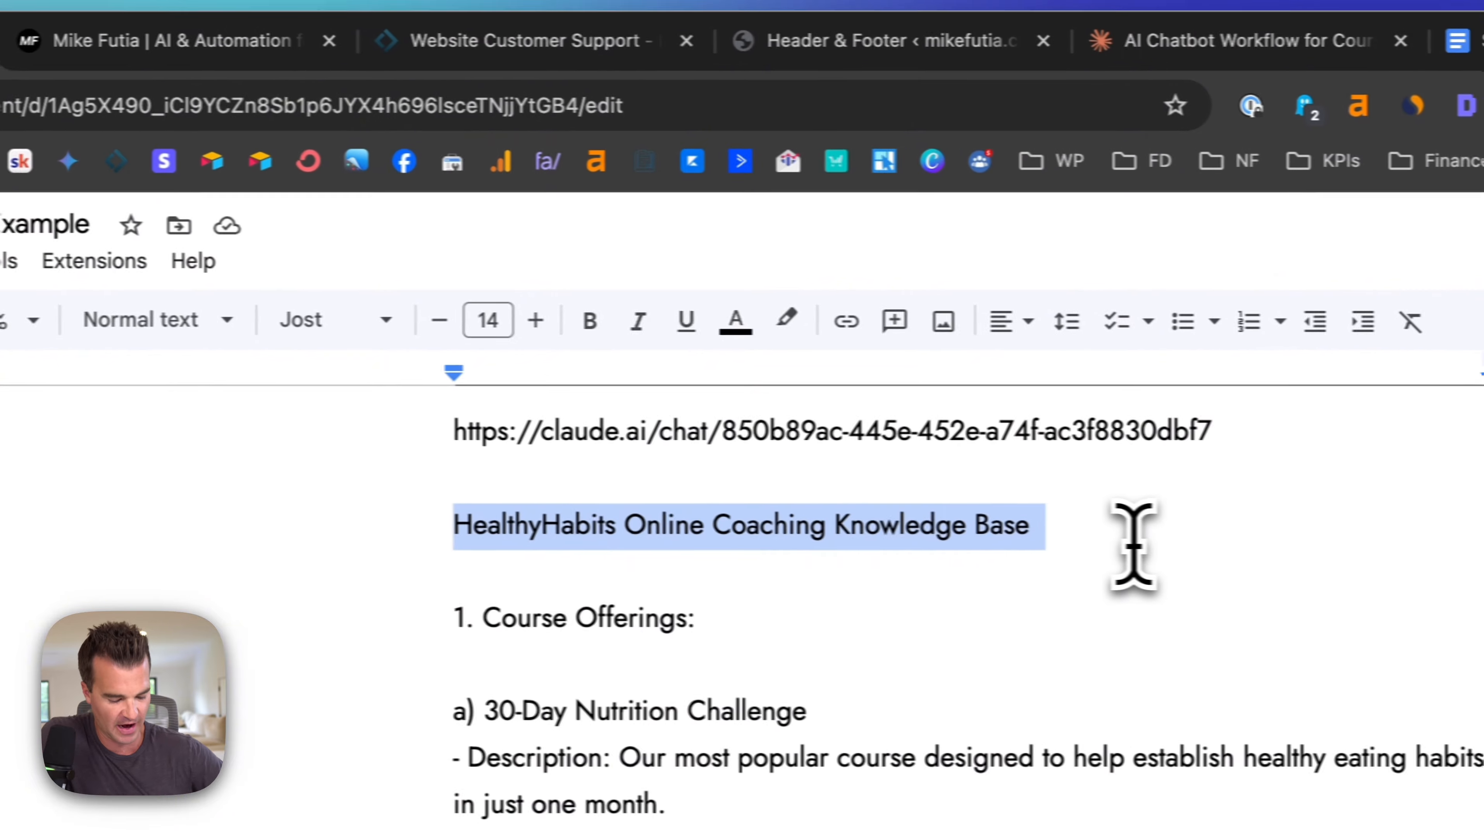
key("super+b")
left_click(907, 688)
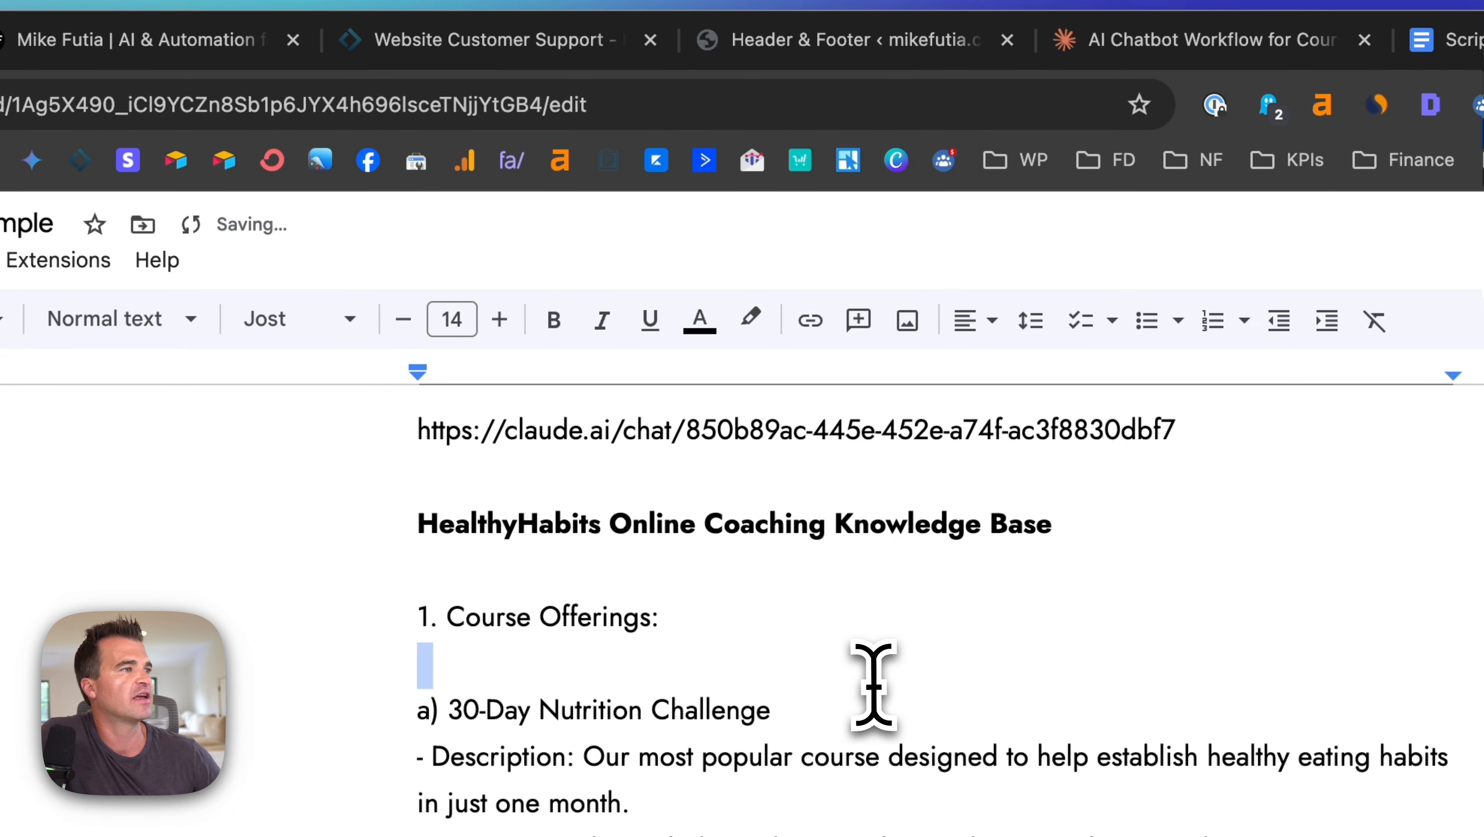
scroll(909, 683, "down", 7)
scroll(873, 682, "down", 5)
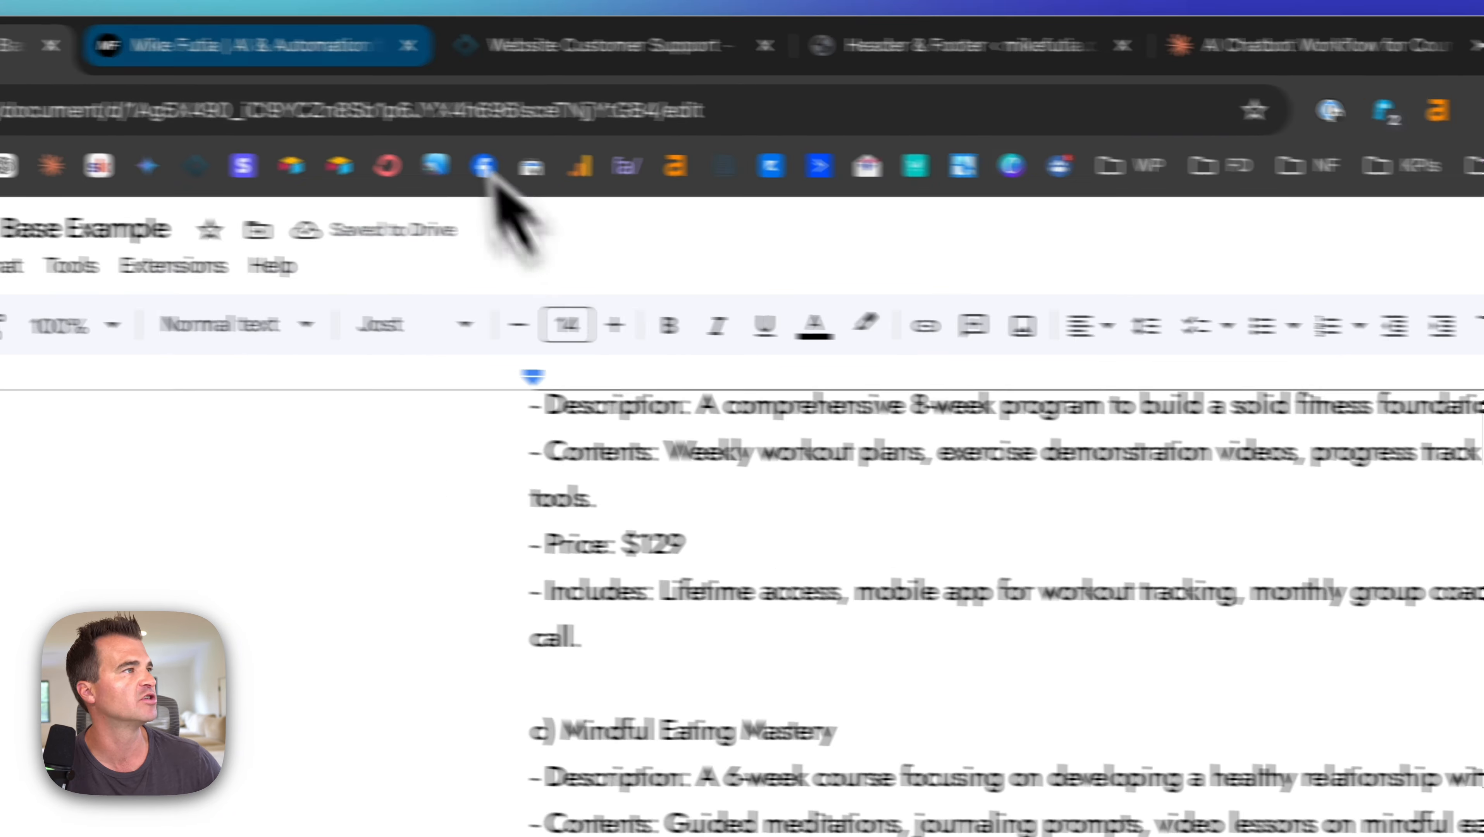
Step: Read the chatbot's reply about the 30-Day Nutrition Challenge contents and price
left_click(417, 72)
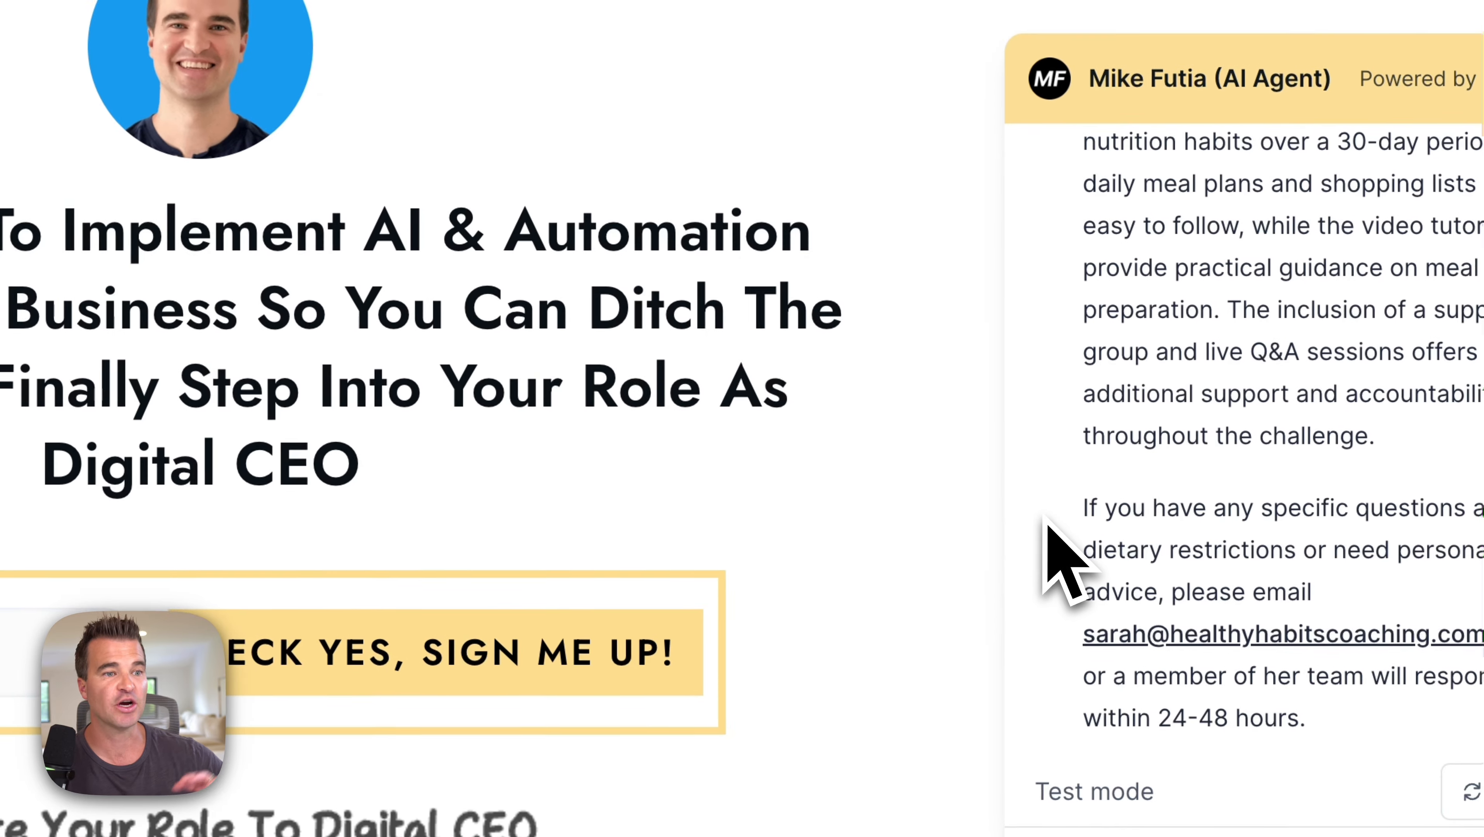
scroll(1043, 522, "up", 10)
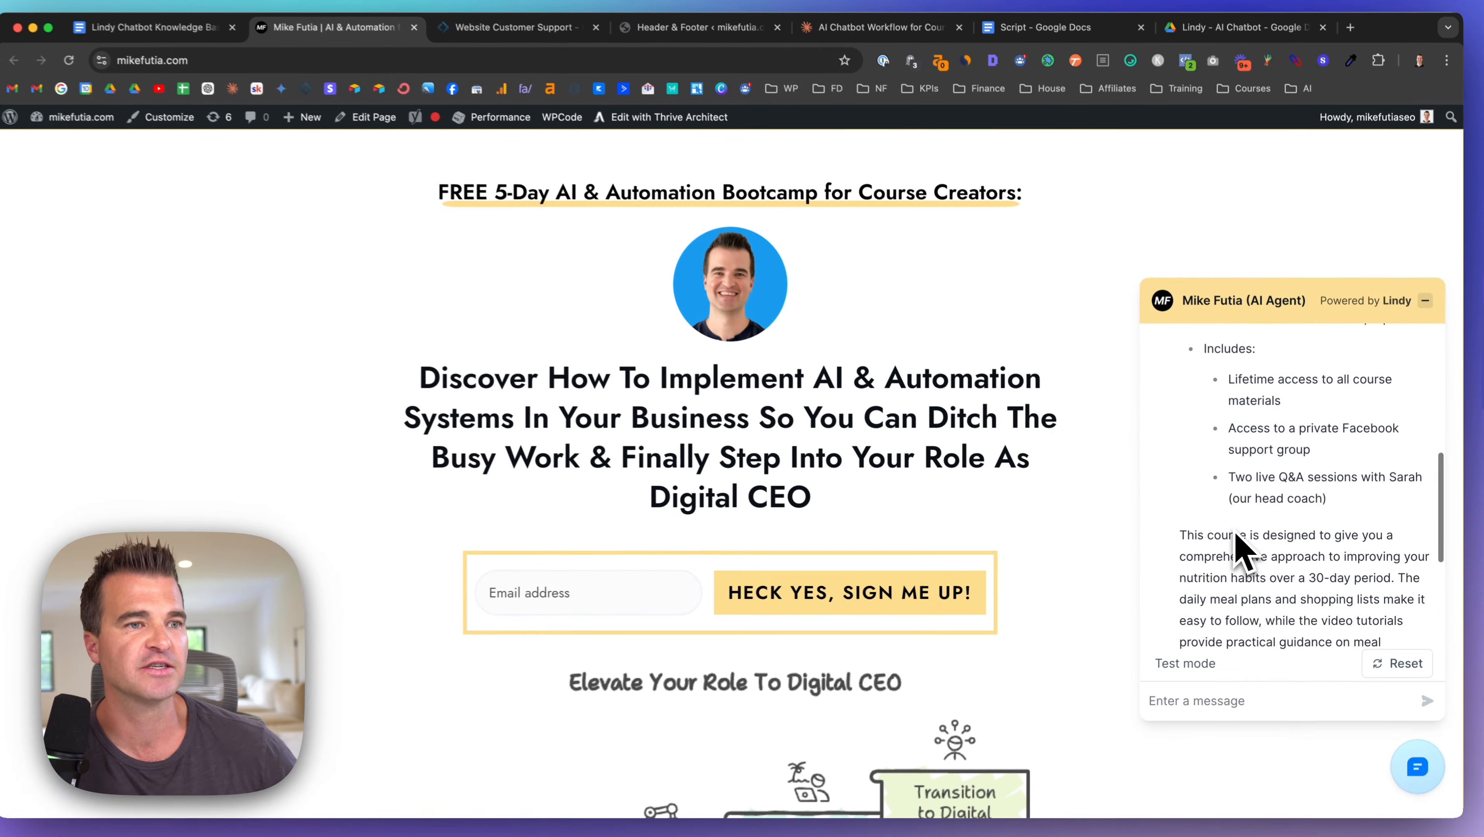
scroll(1238, 551, "up", 2)
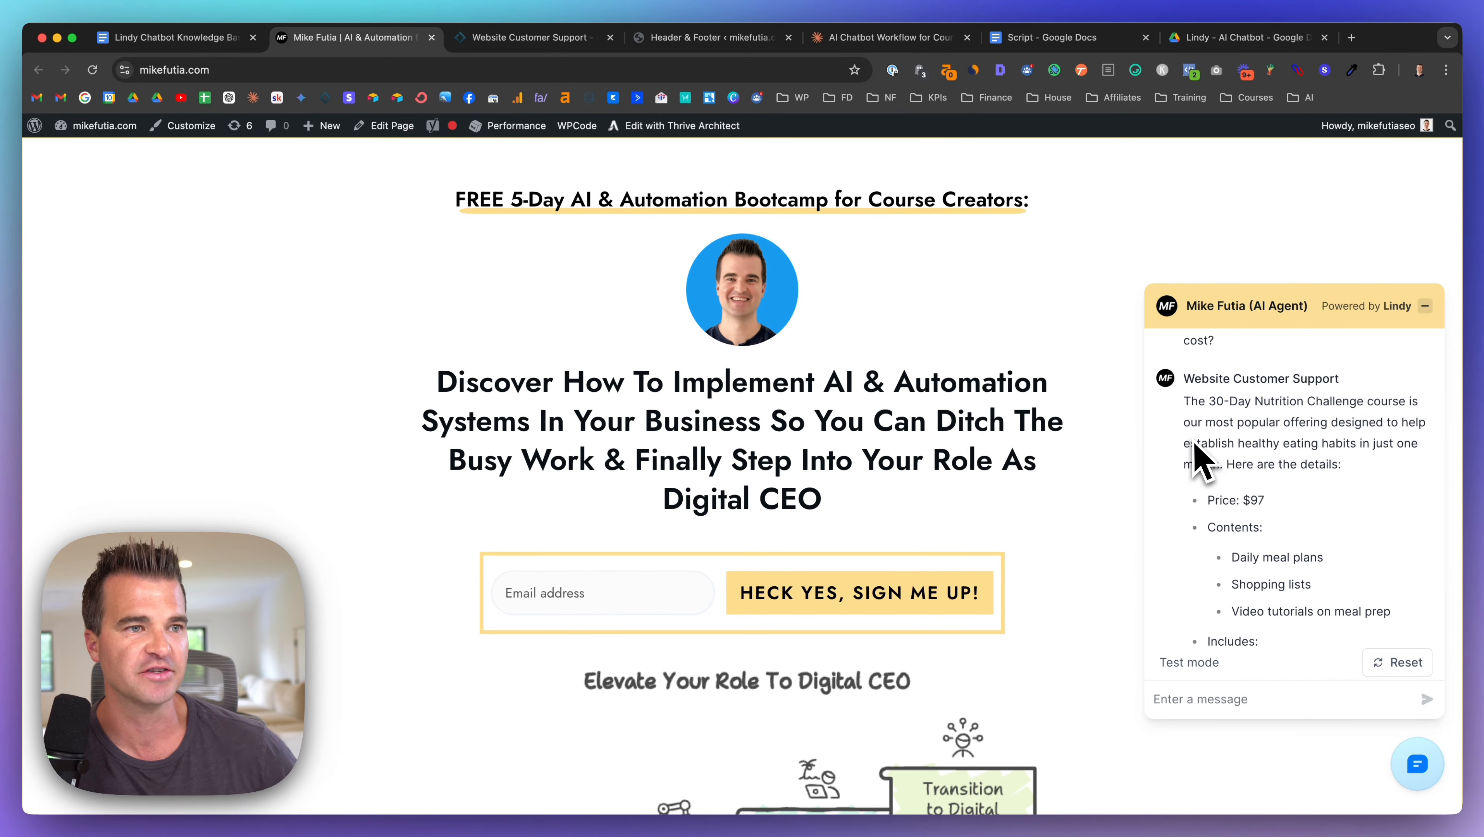
scroll(1233, 446, "down", 5)
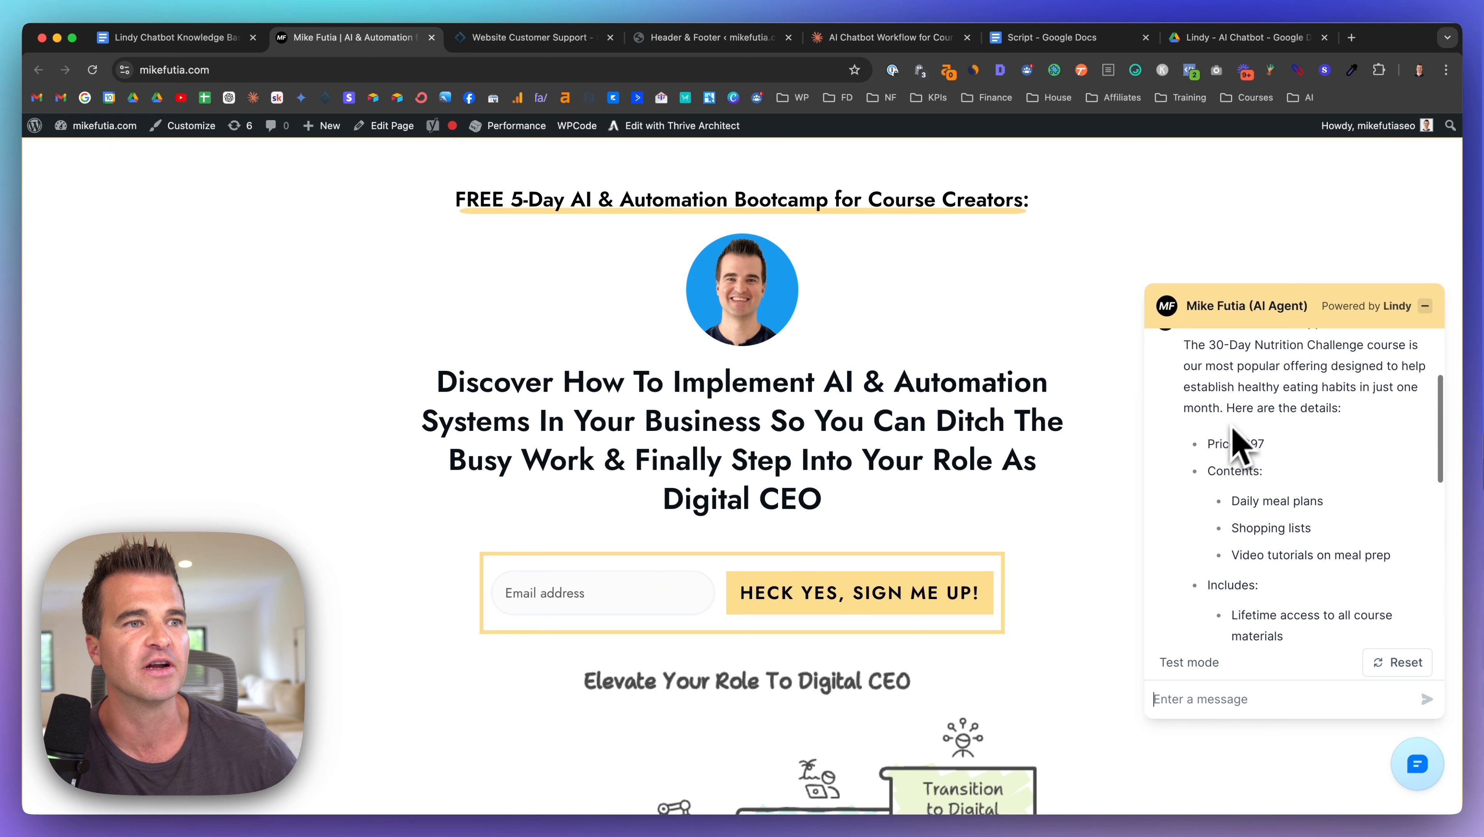
scroll(1274, 432, "down", 9)
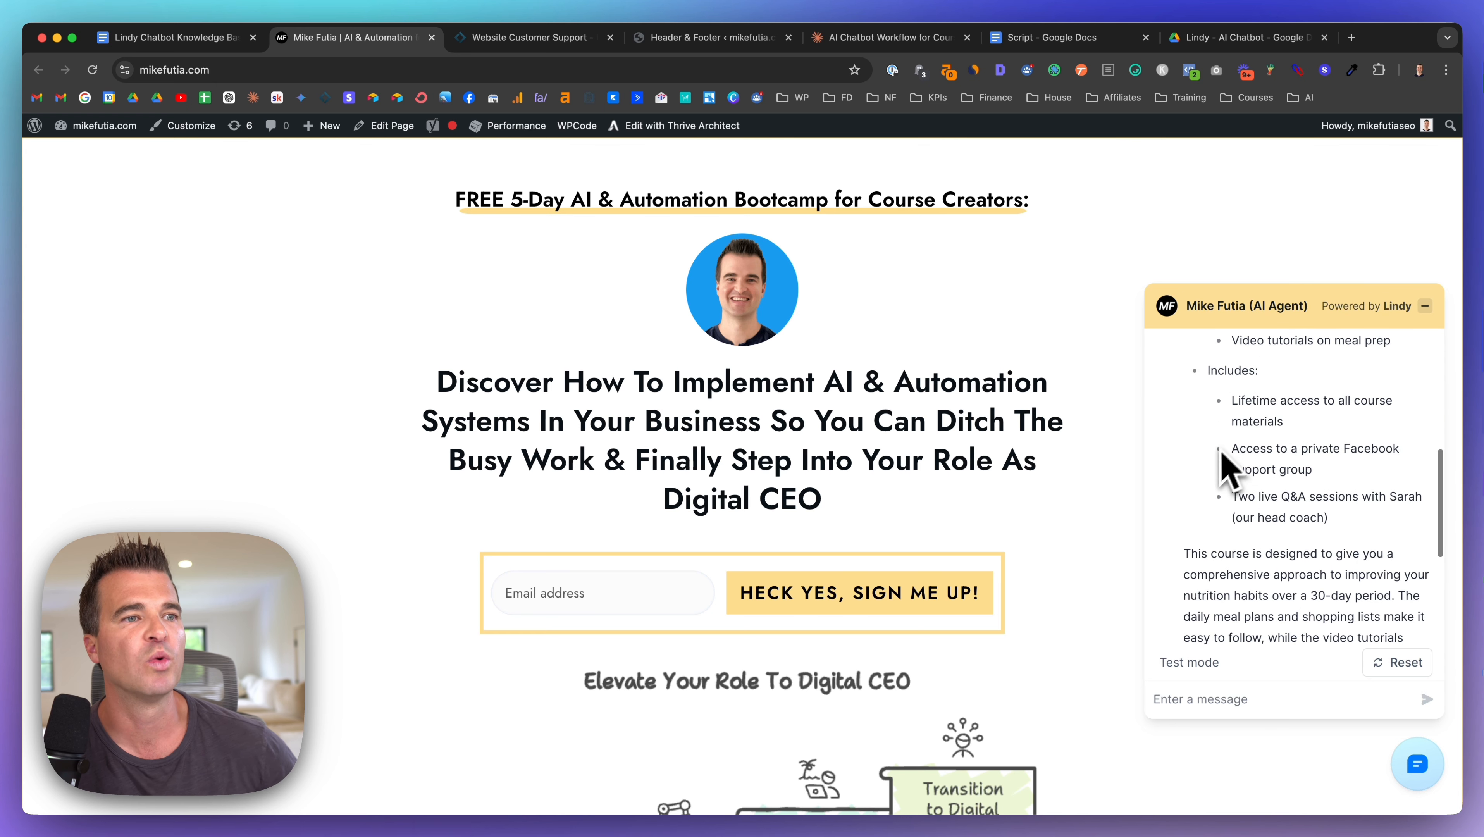
scroll(1241, 492, "down", 3)
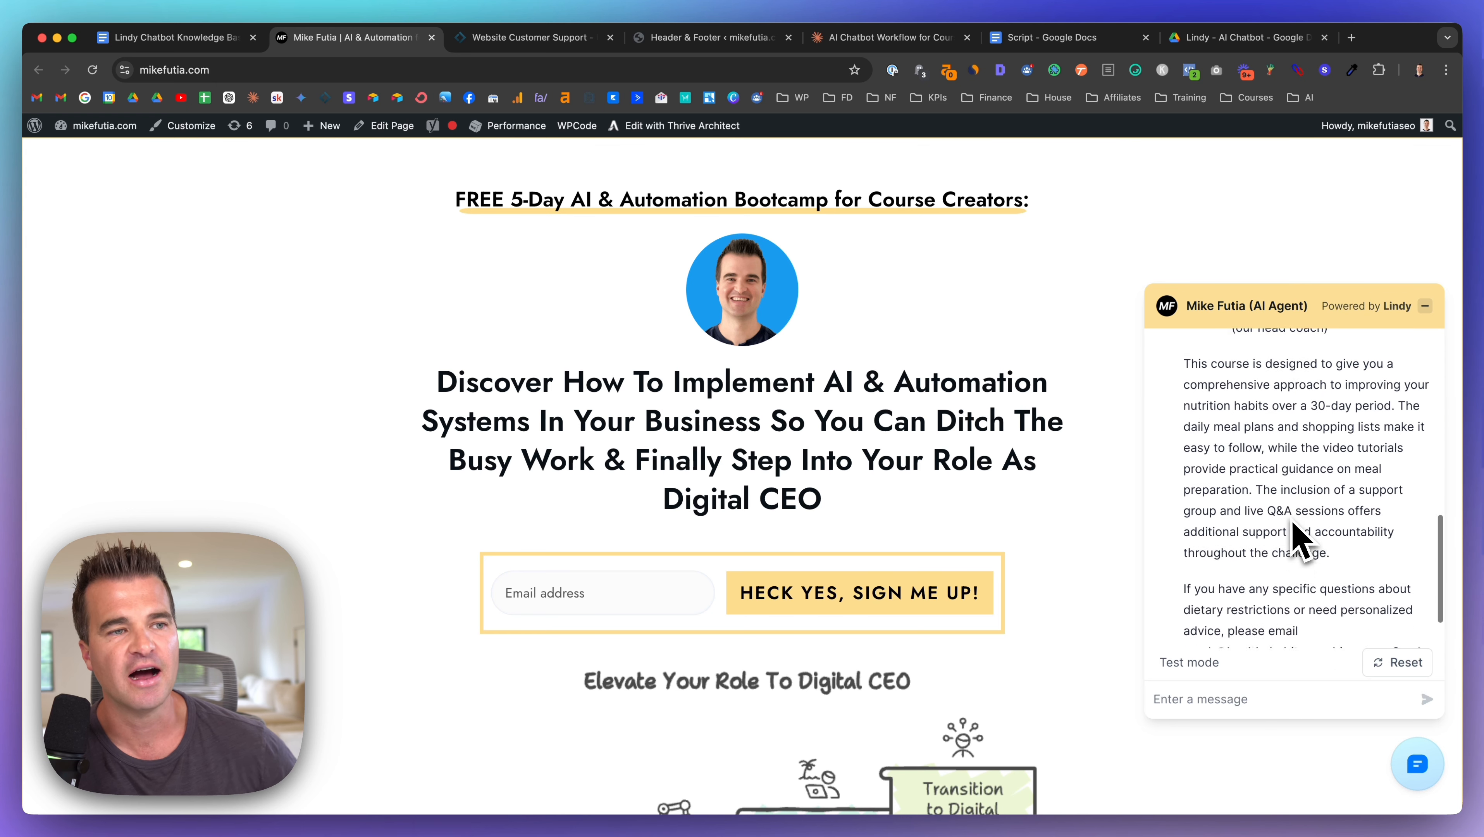
scroll(1233, 451, "down", 1)
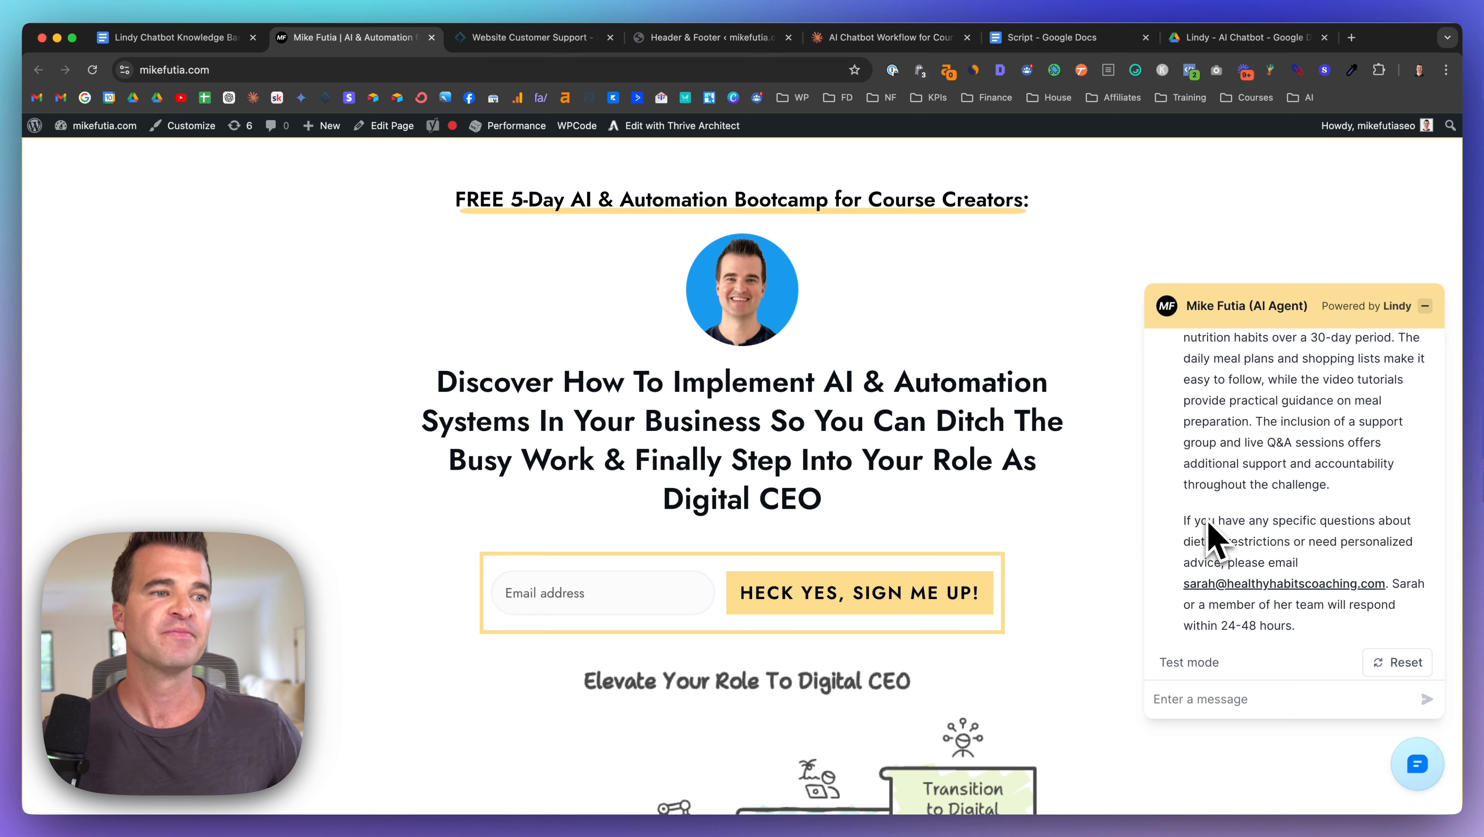
scroll(1210, 539, "up", 12)
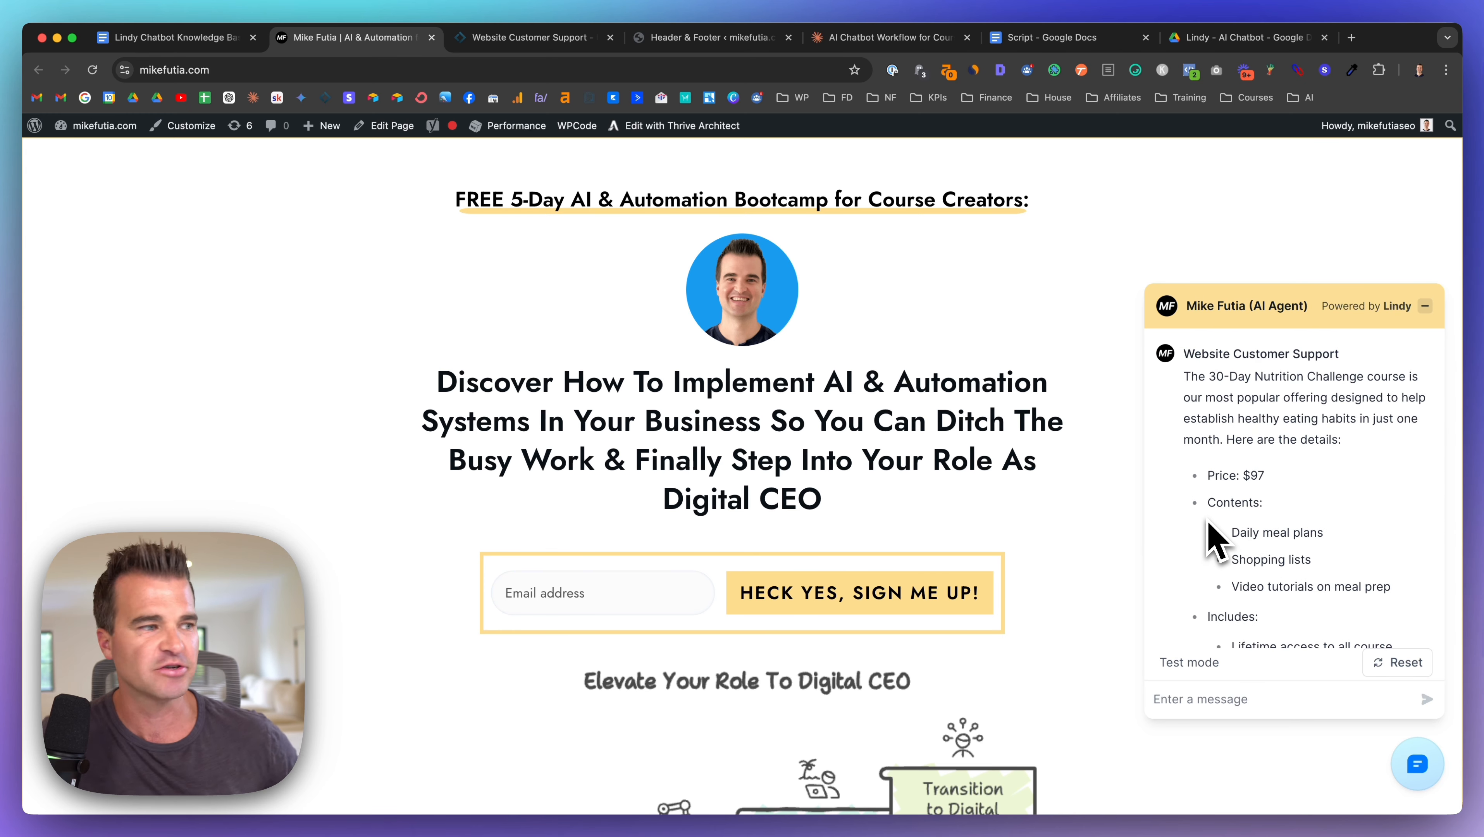
Step: Copy the second dummy question about course access and send it to the chatbot
left_click(129, 39)
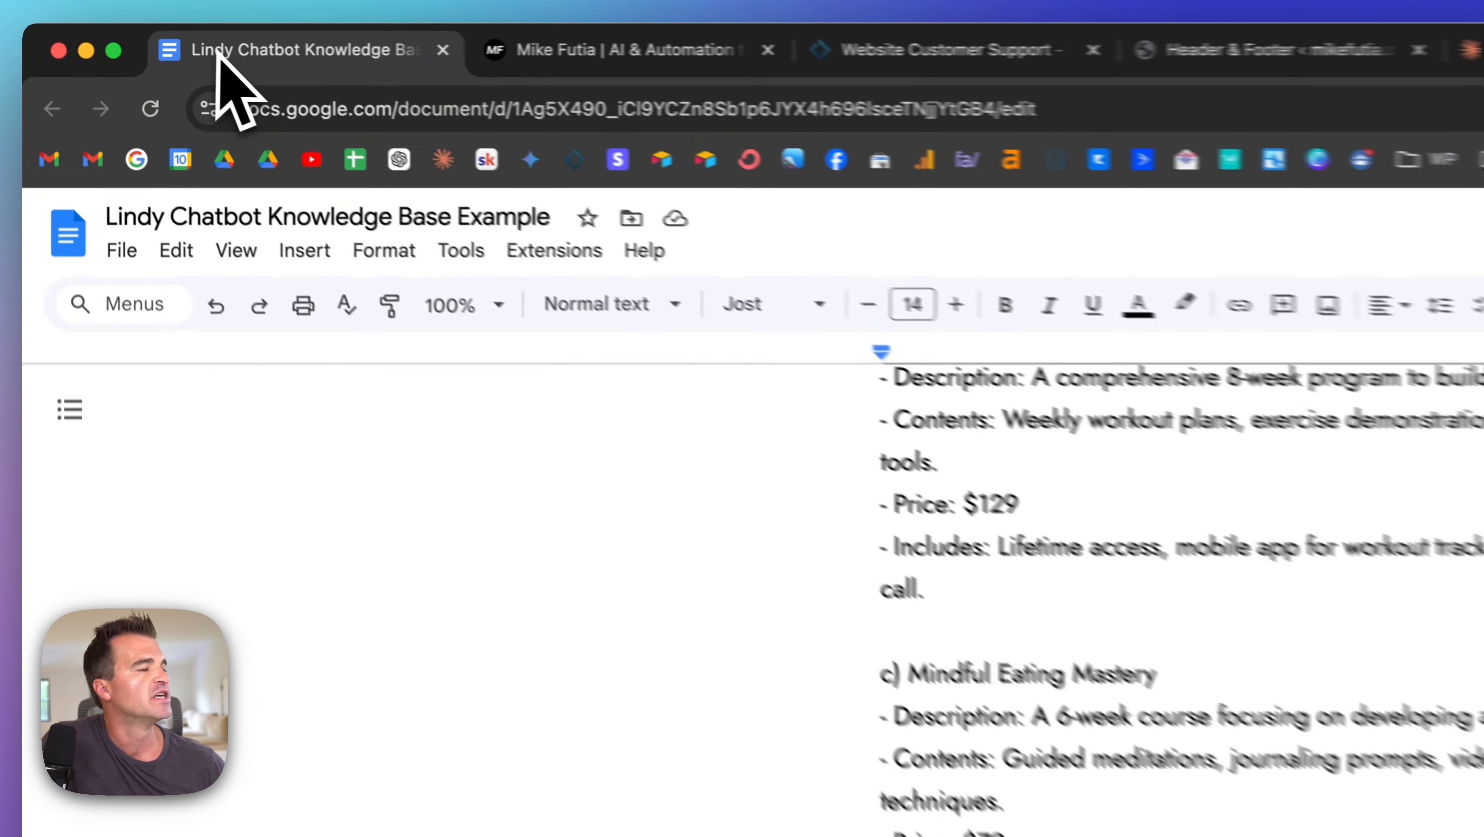
scroll(855, 691, "up", 15)
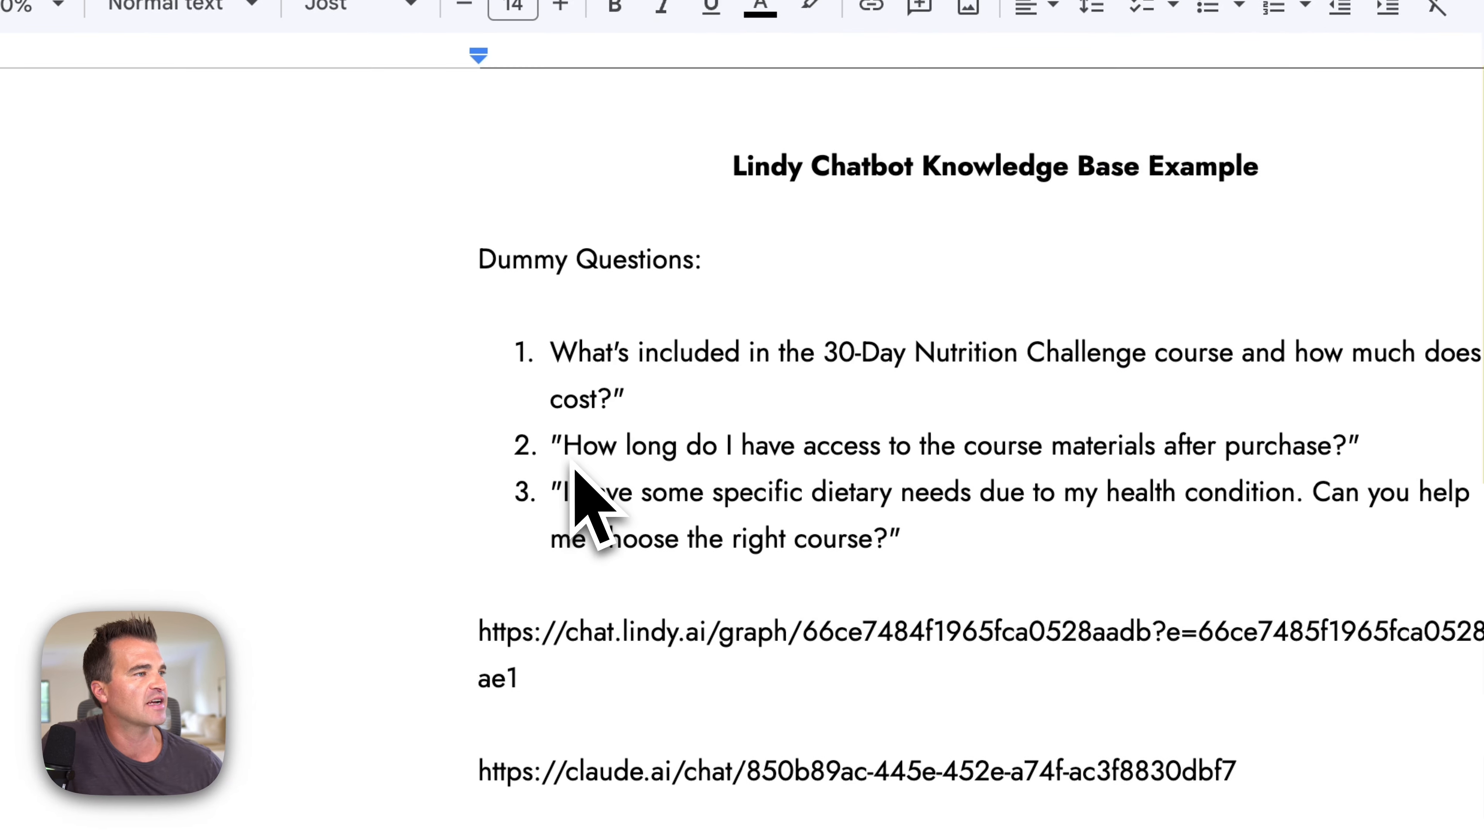
left_click_drag(573, 462, 1342, 457)
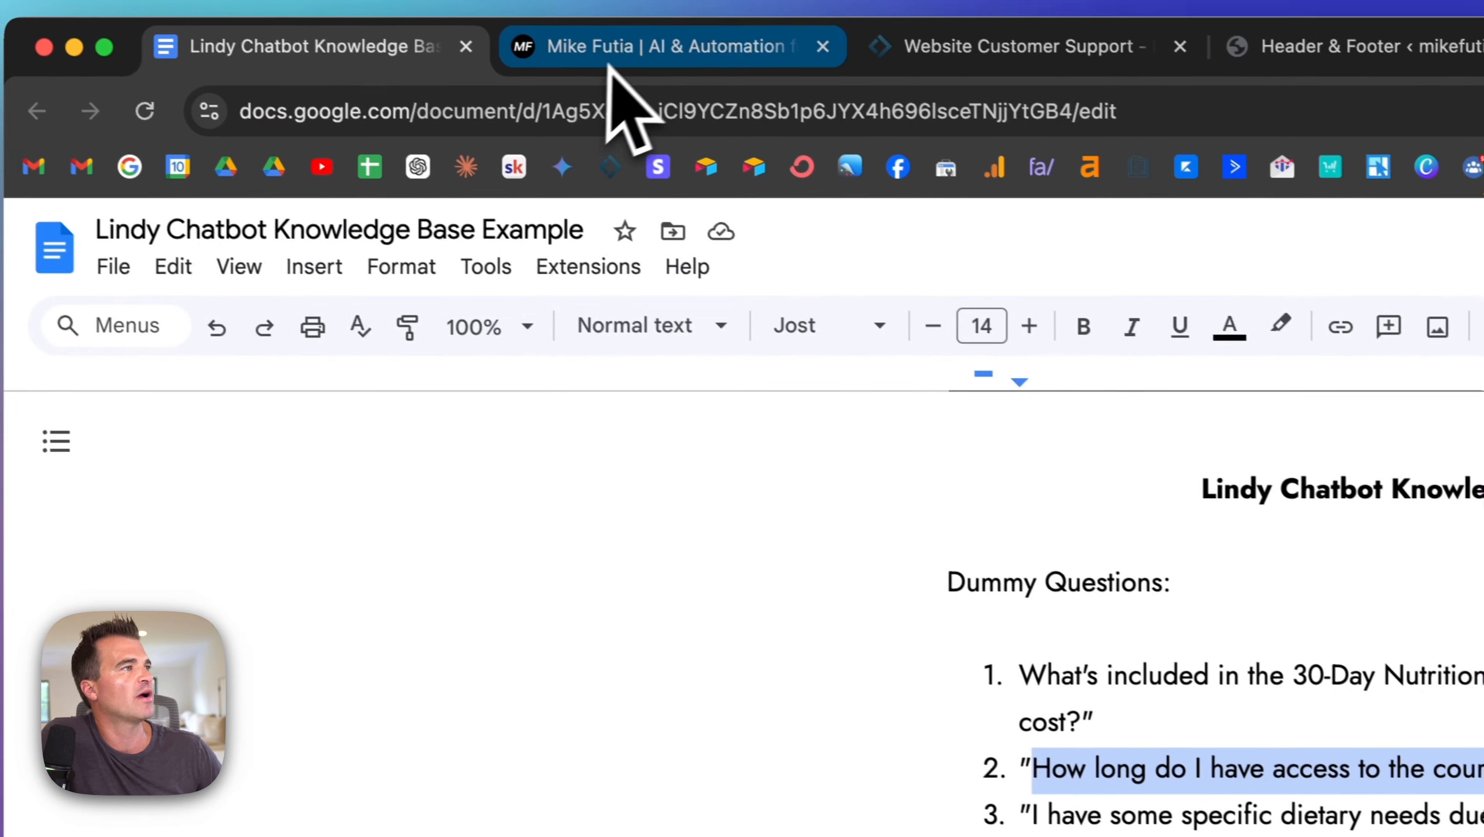
left_click(636, 59)
left_click(998, 580)
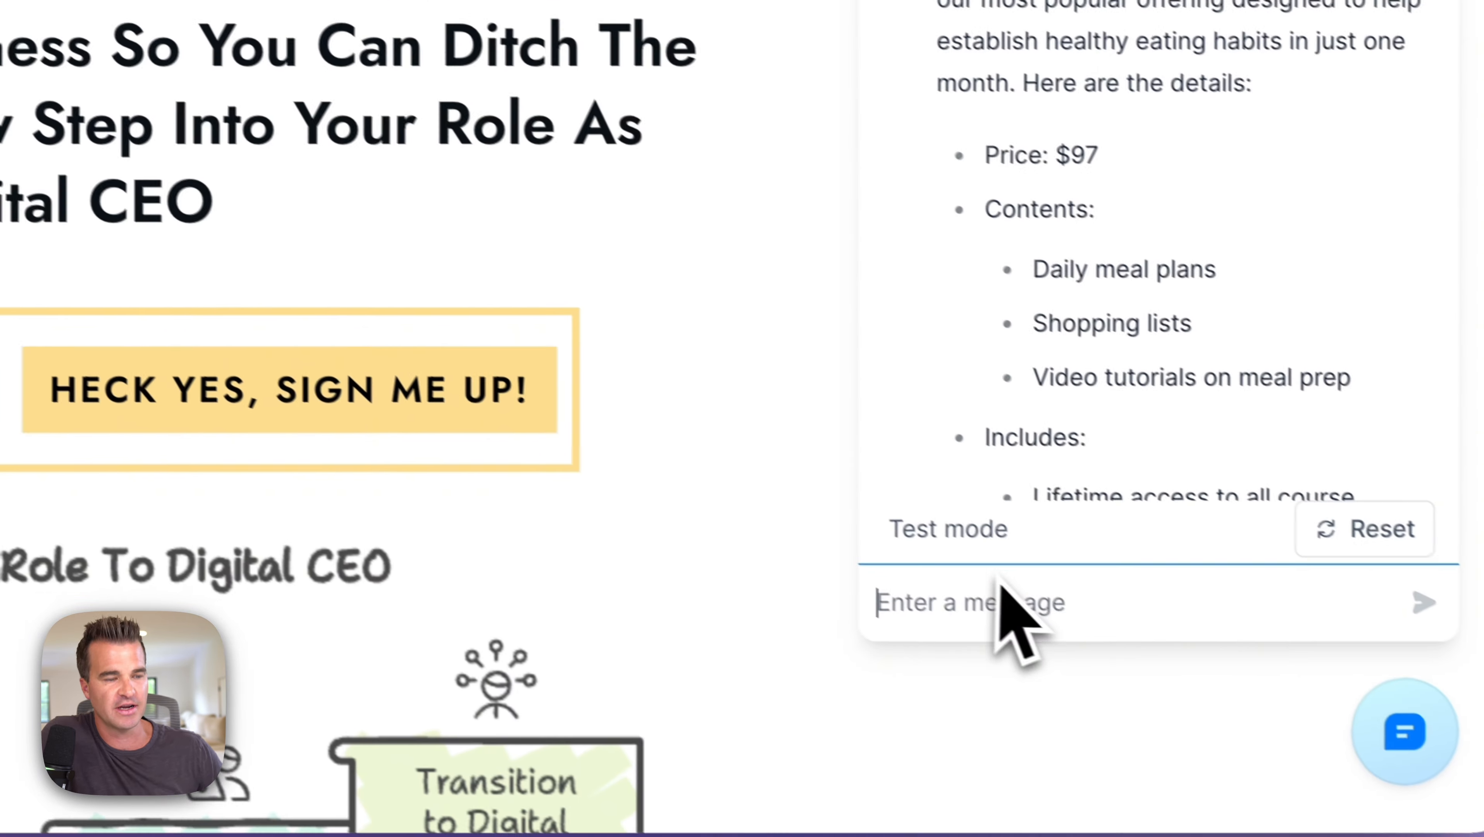
key("super+v")
key("Return")
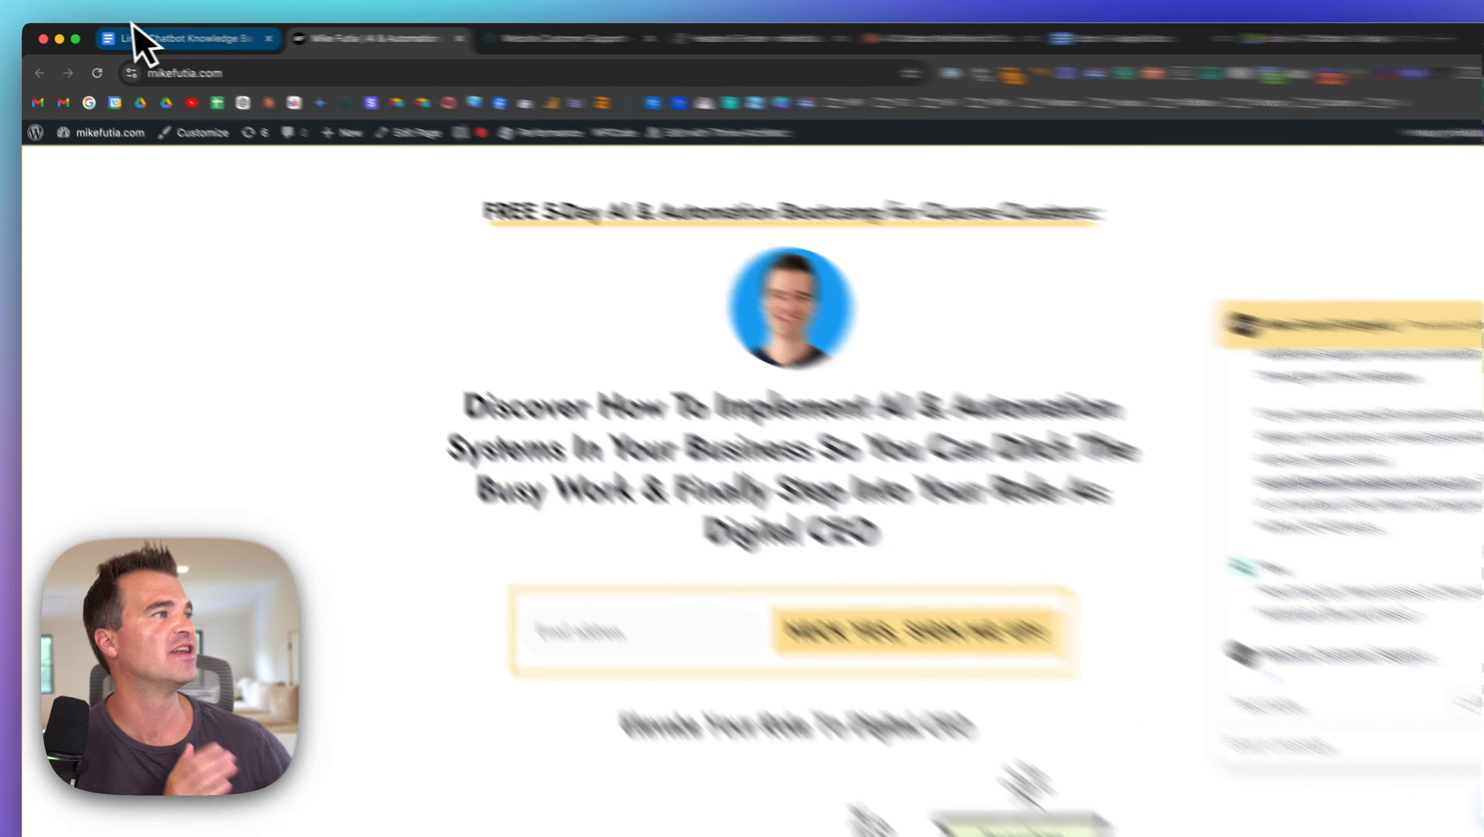
Step: Check the reply against the doc and highlight its lifetime-access answer
left_click(141, 37)
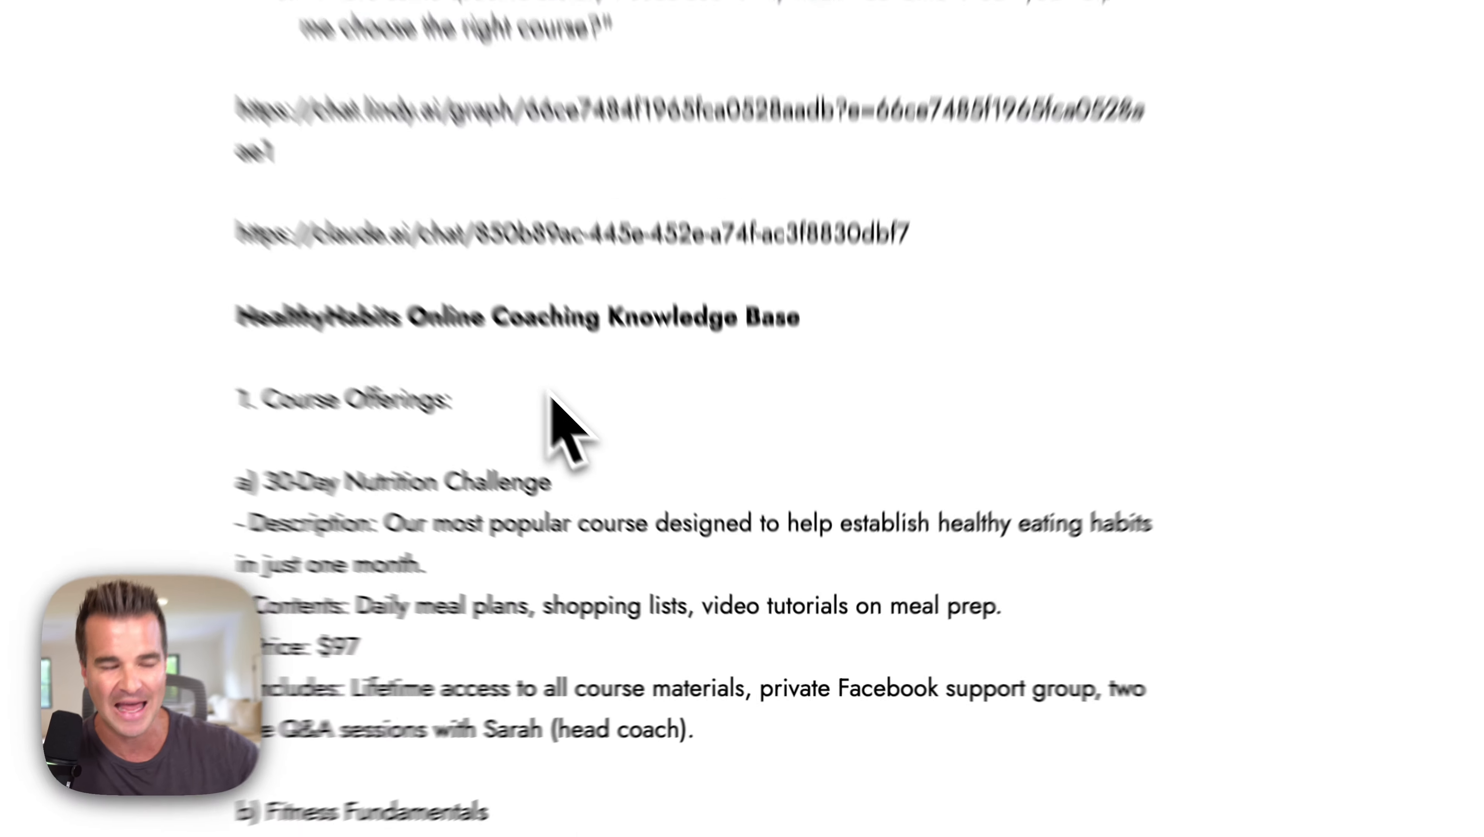
scroll(673, 538, "down", 5)
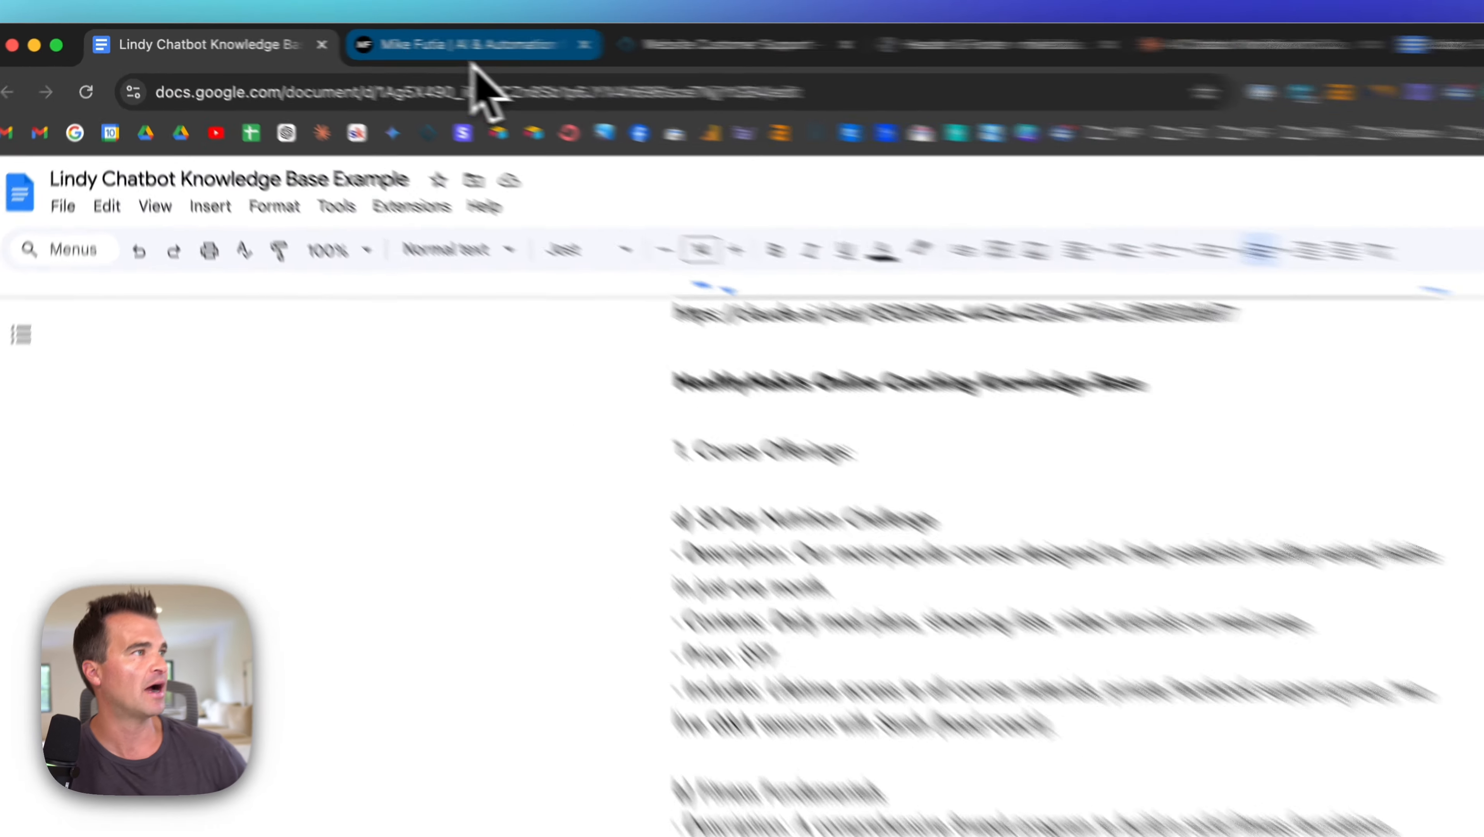
left_click(472, 47)
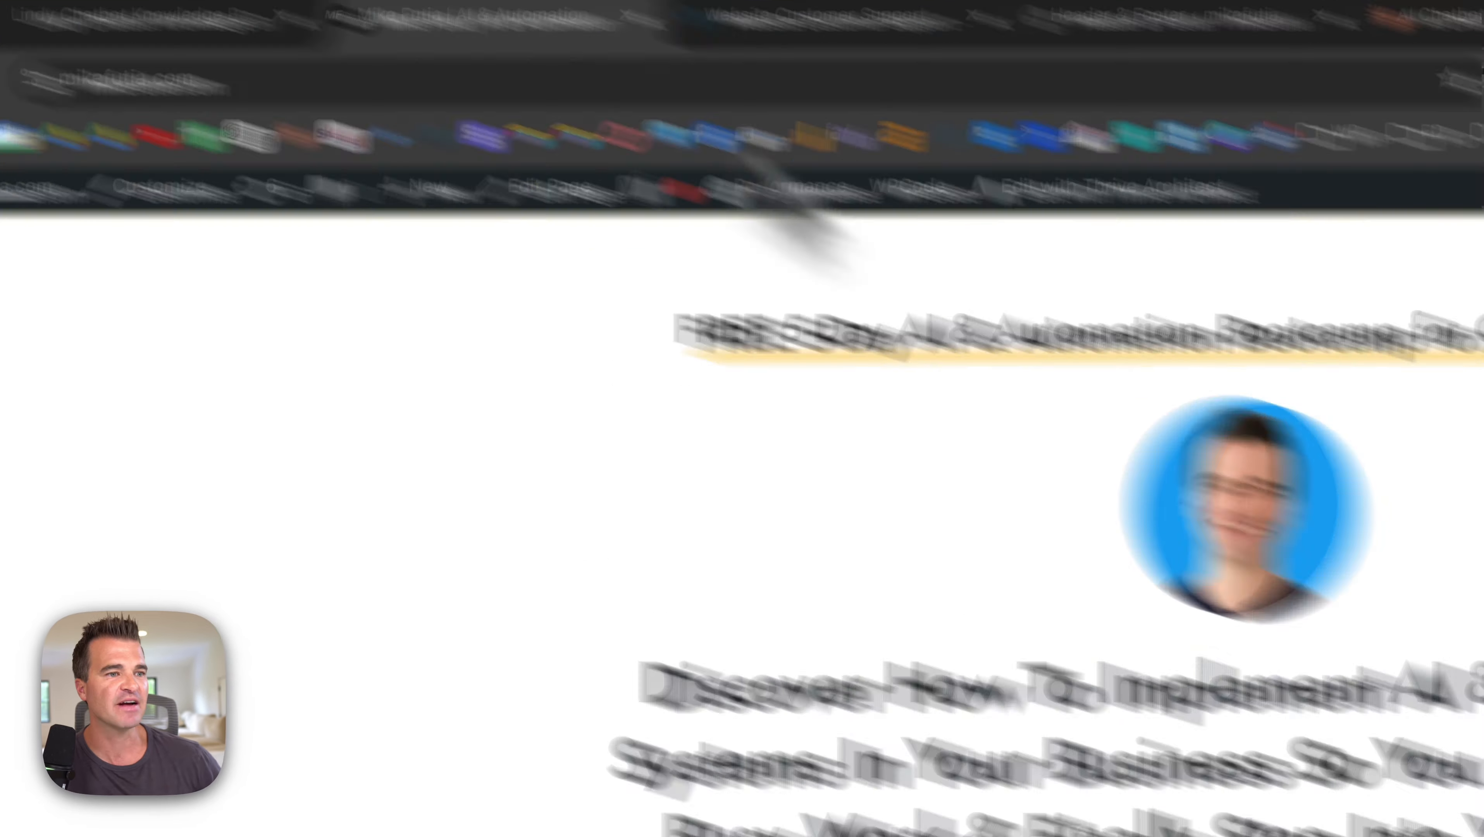
scroll(1055, 557, "up", 5)
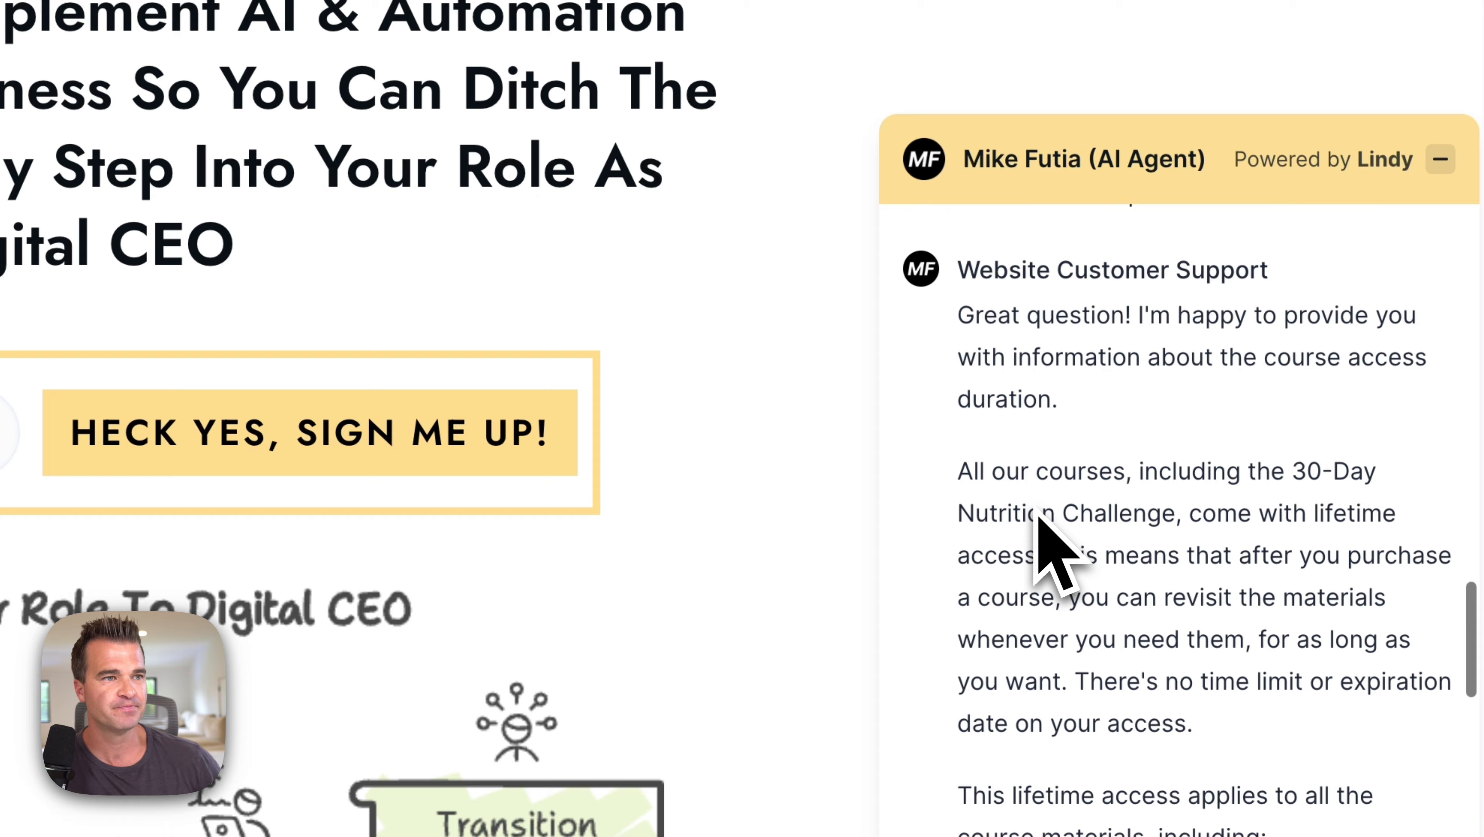
scroll(1049, 551, "up", 3)
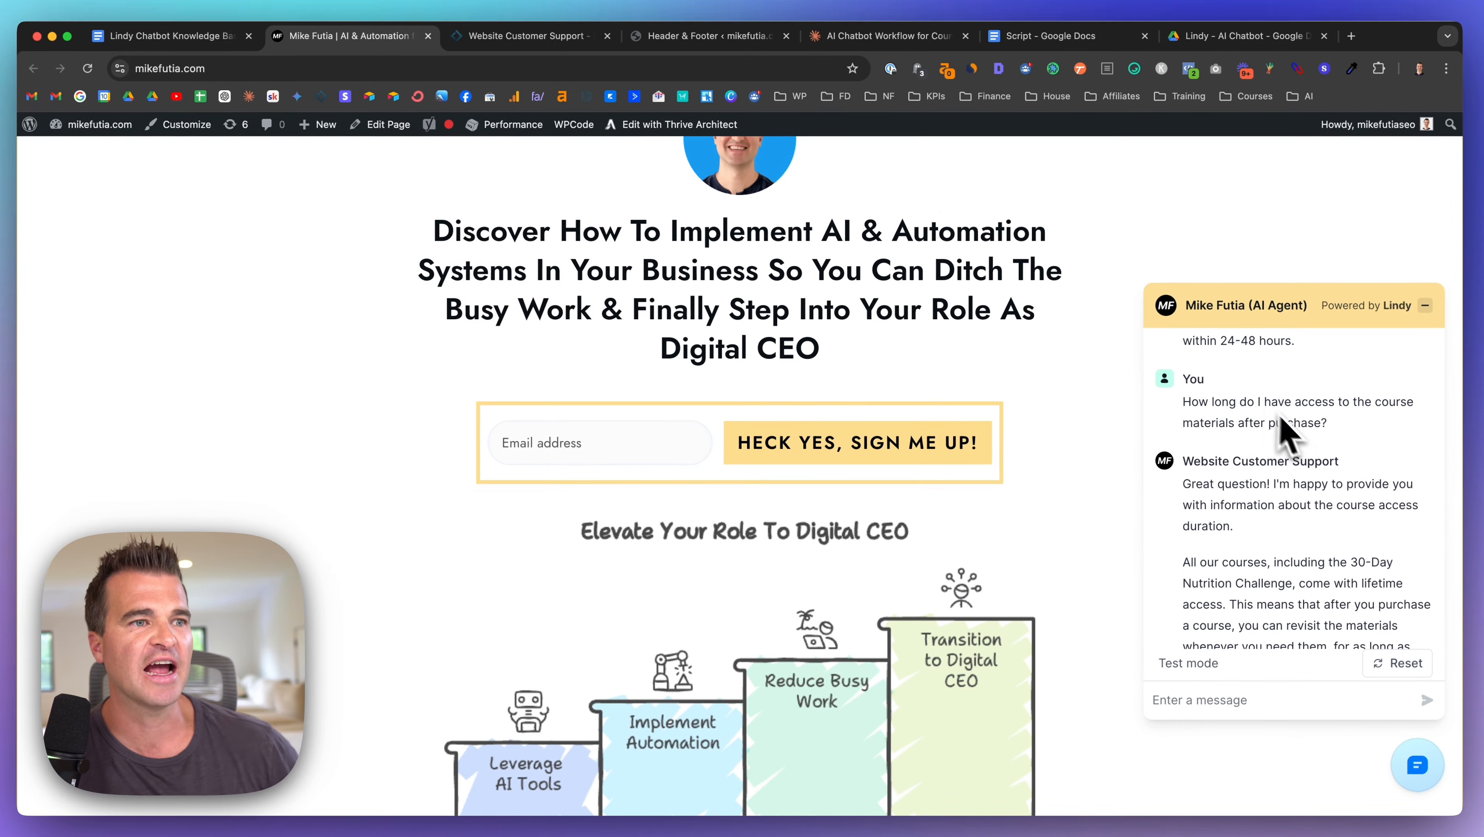
scroll(1272, 381, "down", 1)
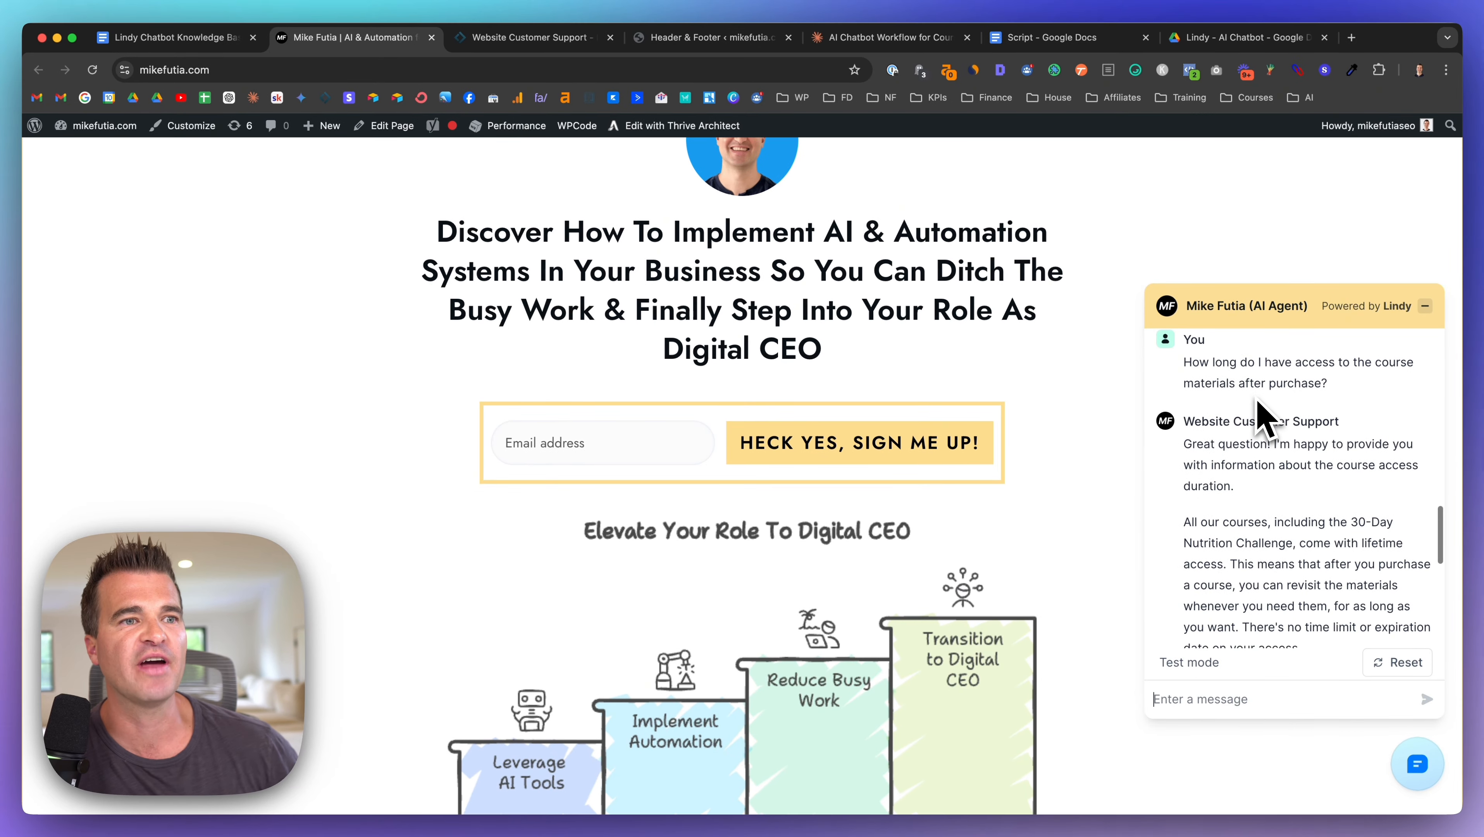
scroll(1236, 422, "down", 2)
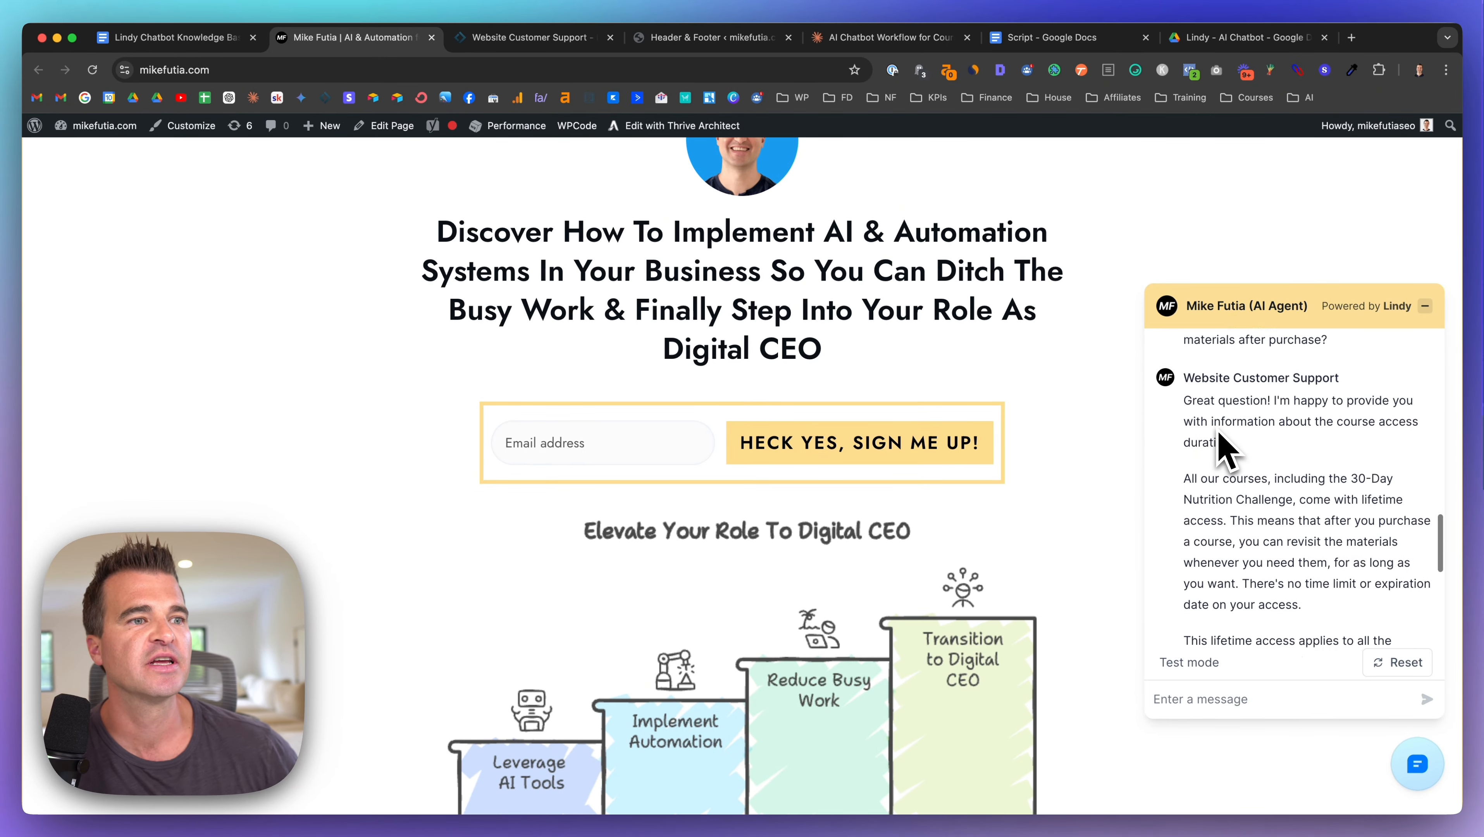
scroll(1220, 439, "down", 2)
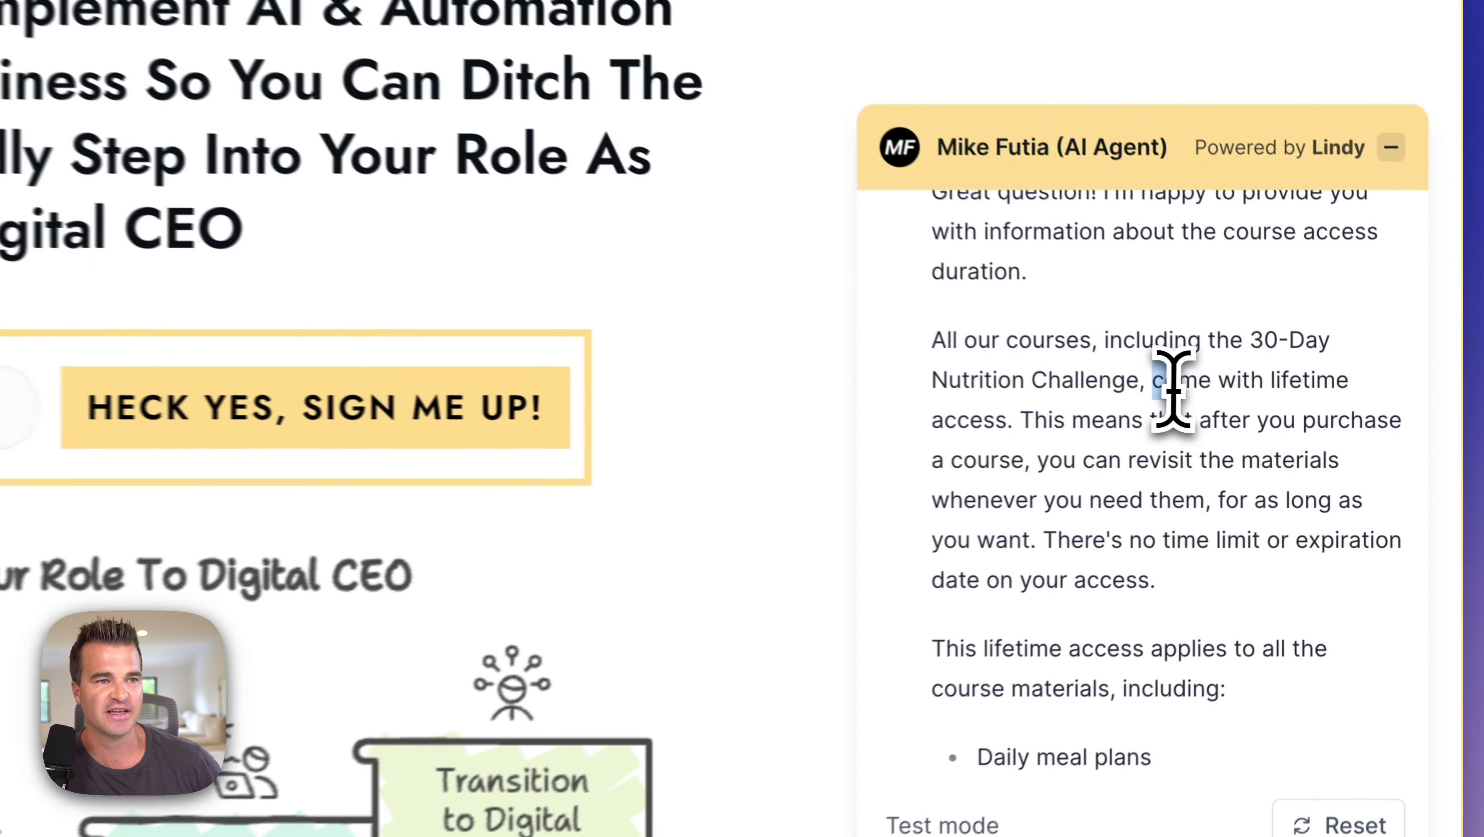
left_click_drag(1300, 428, 1235, 447)
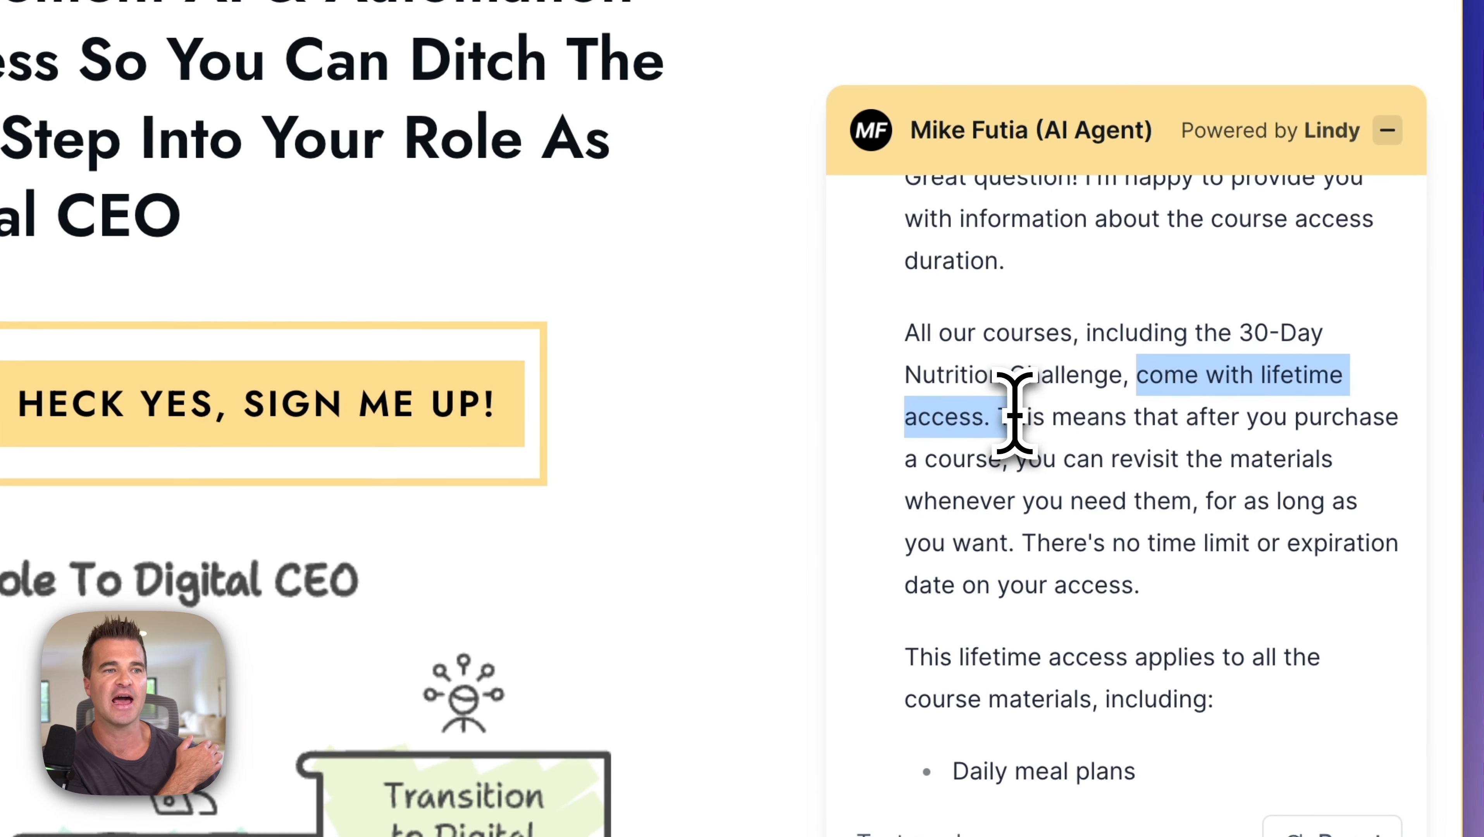
scroll(1049, 434, "down", 3)
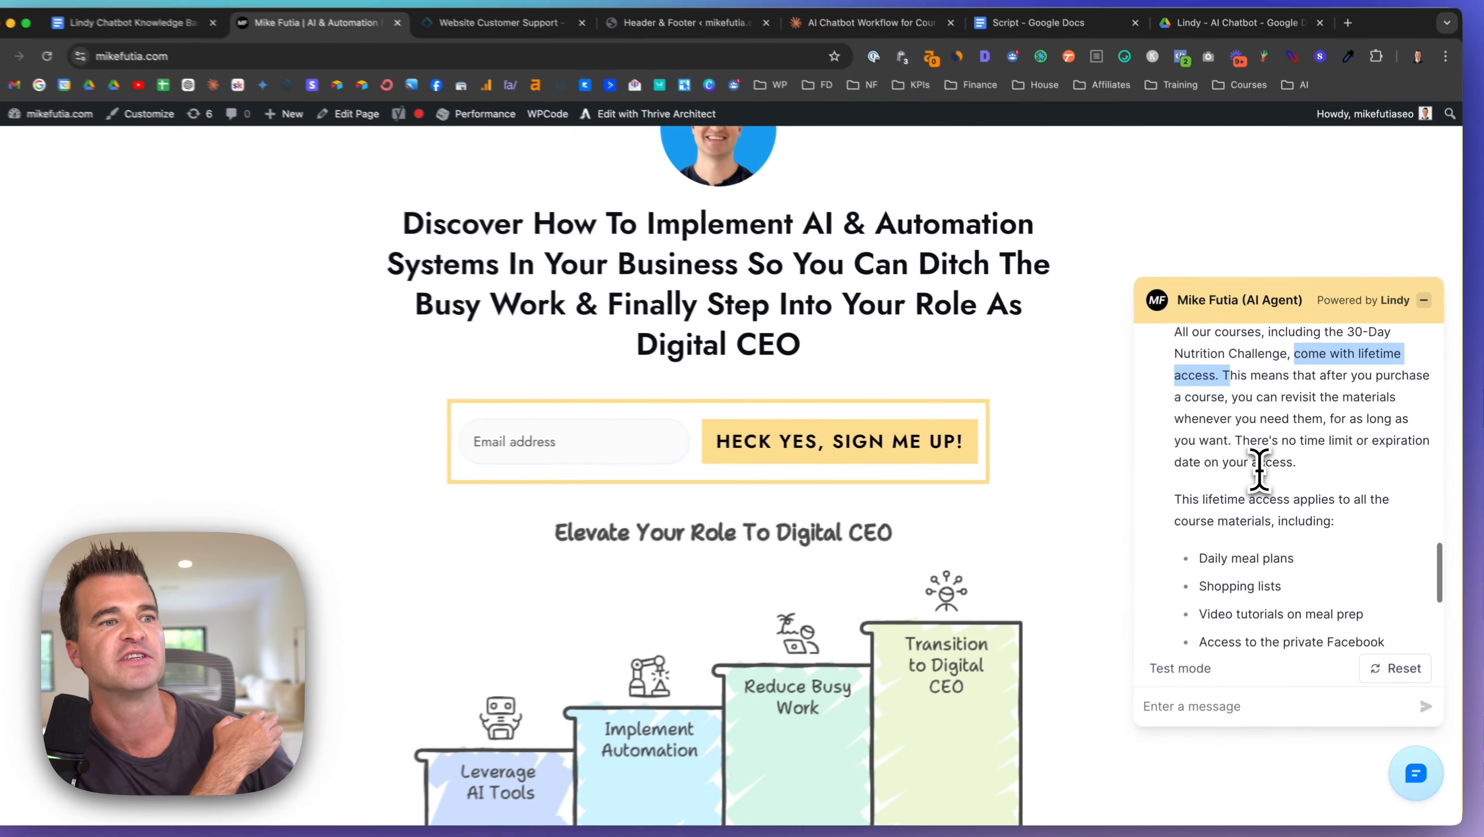
scroll(1260, 466, "down", 3)
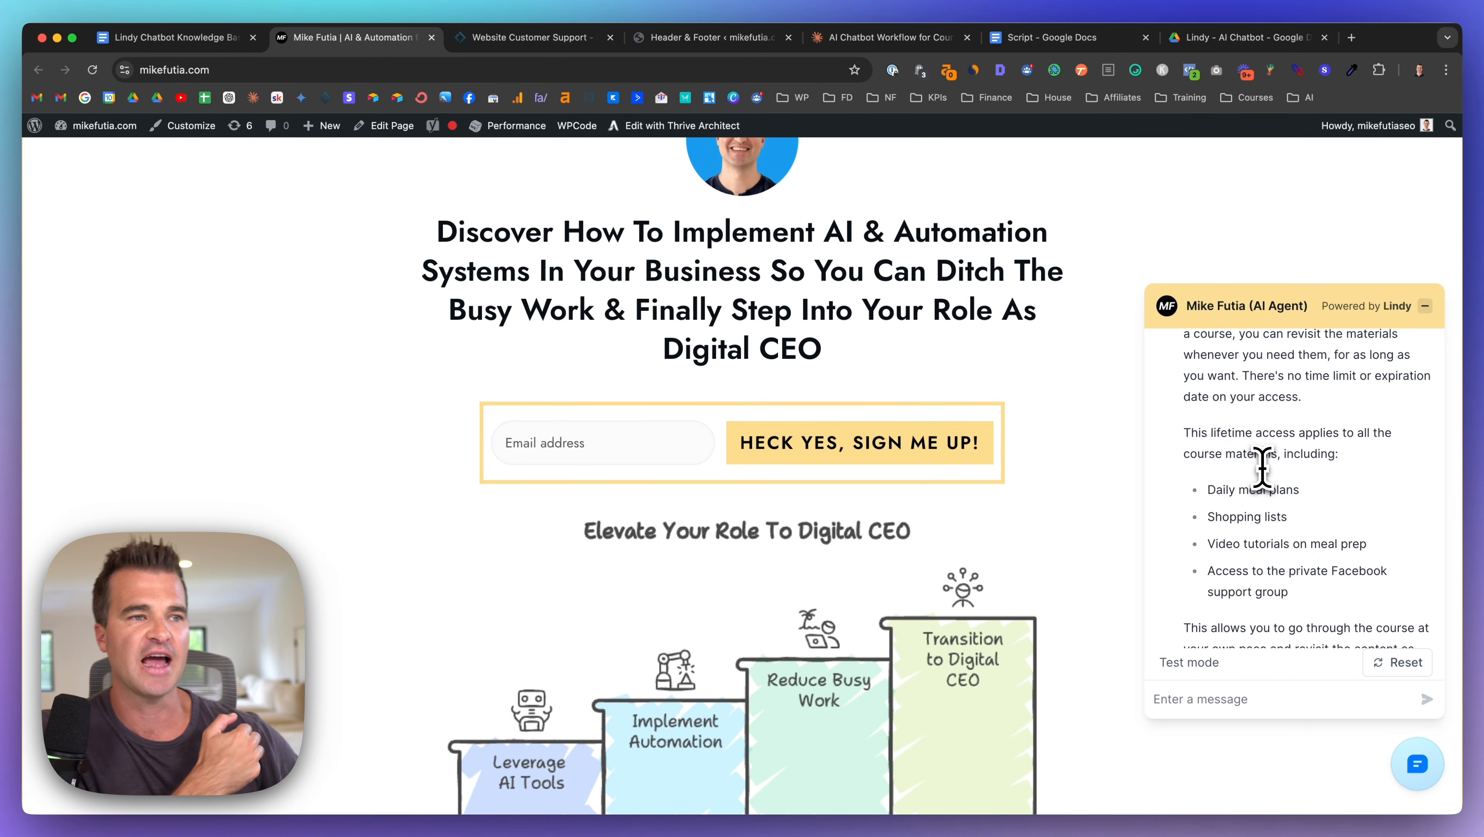
scroll(1261, 467, "up", 5)
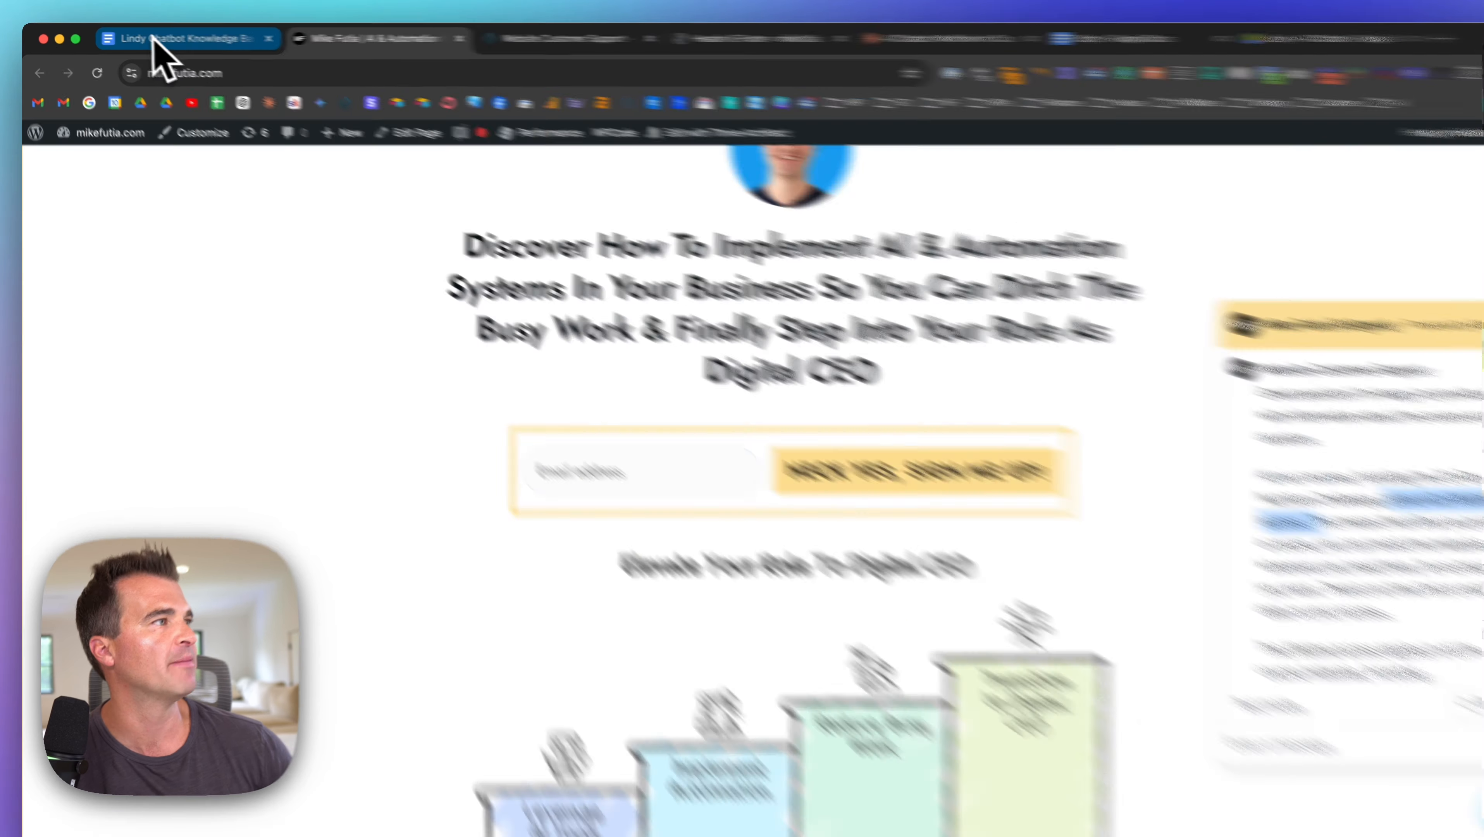
left_click(153, 38)
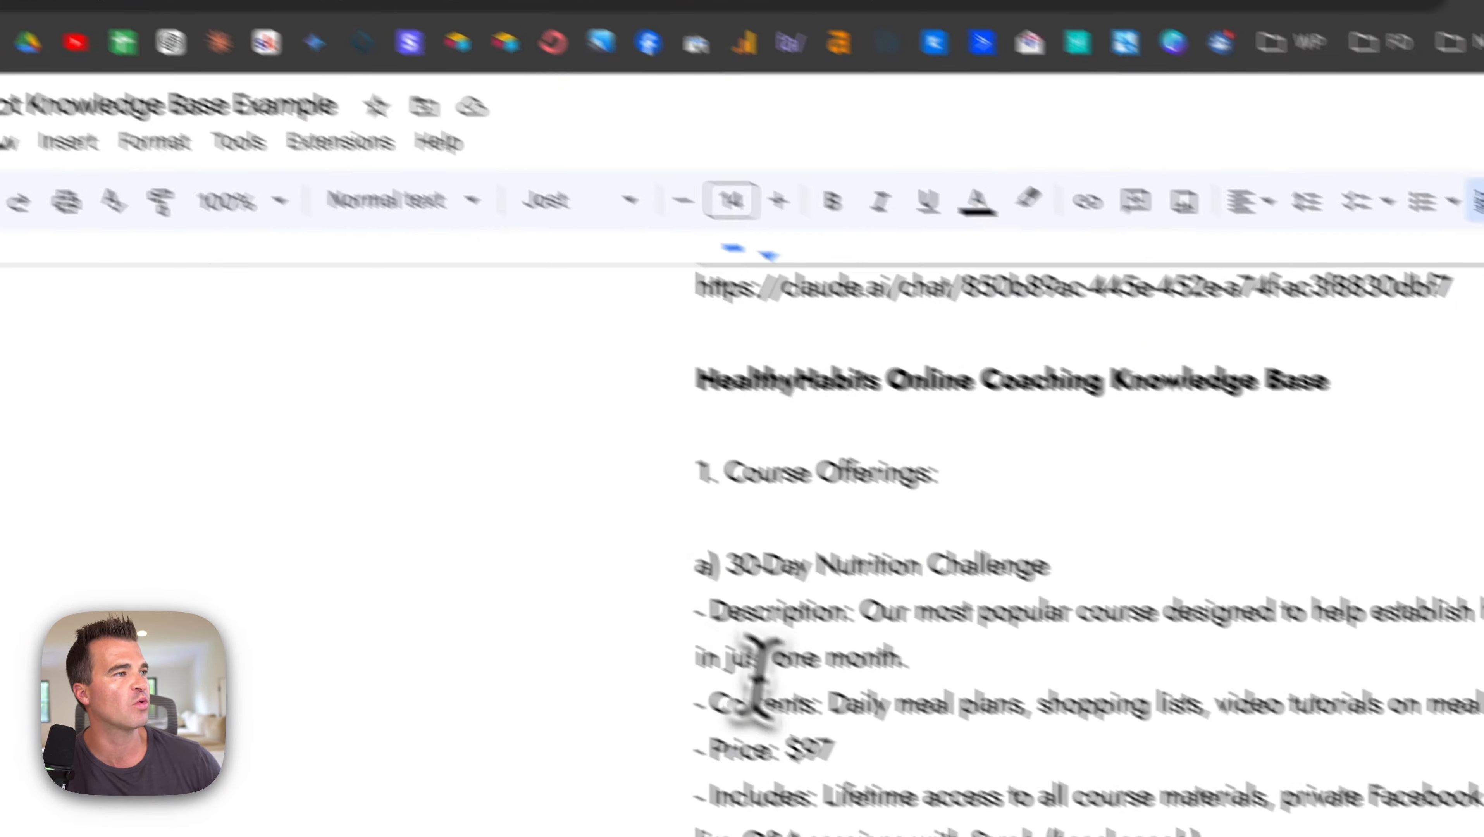
Step: Select the third dummy question about dietary needs and check the flow's Requires Escalation condition
scroll(667, 662, "up", 10)
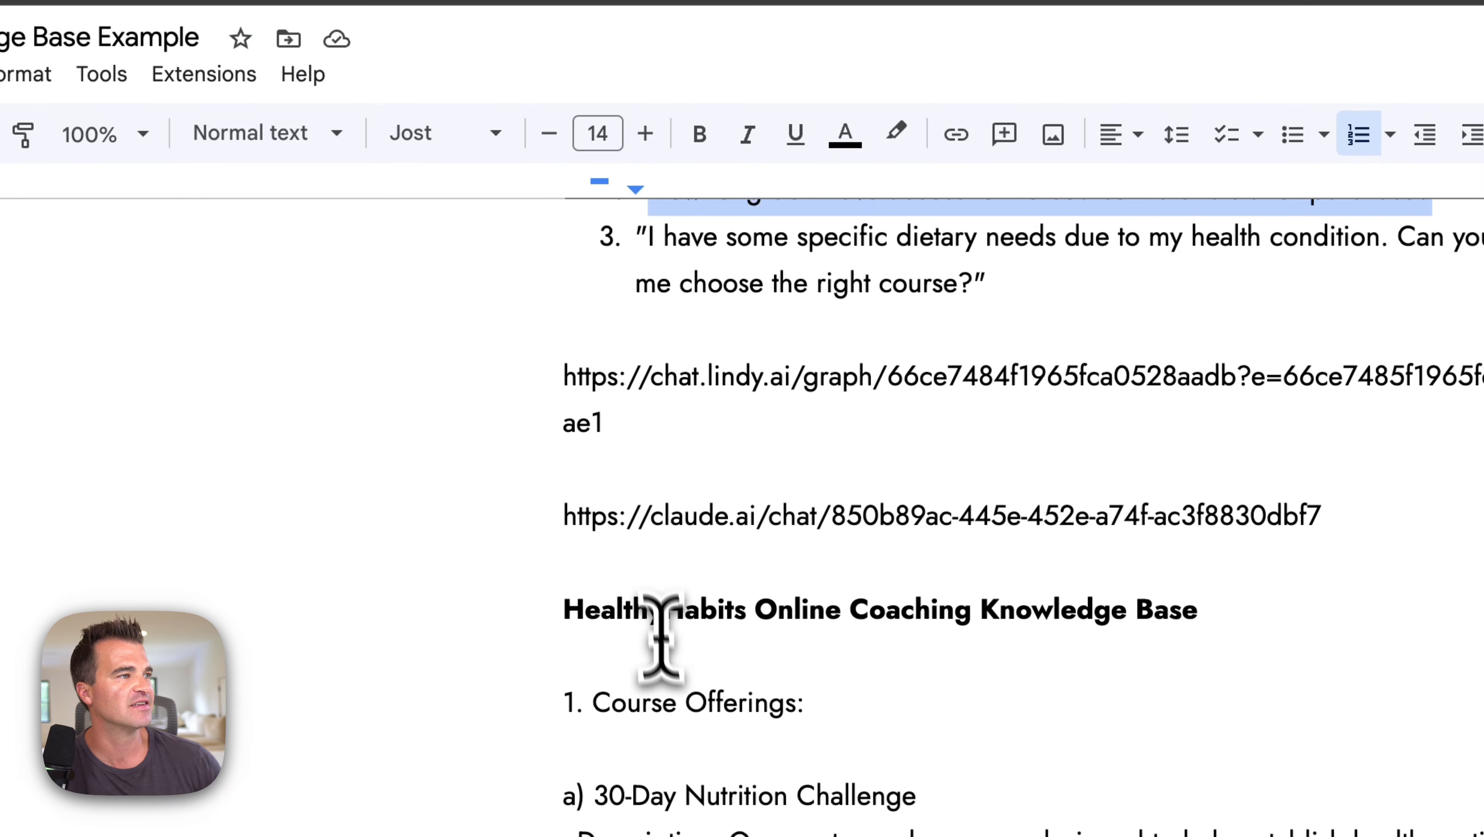
left_click_drag(646, 457, 972, 493)
key("super+c")
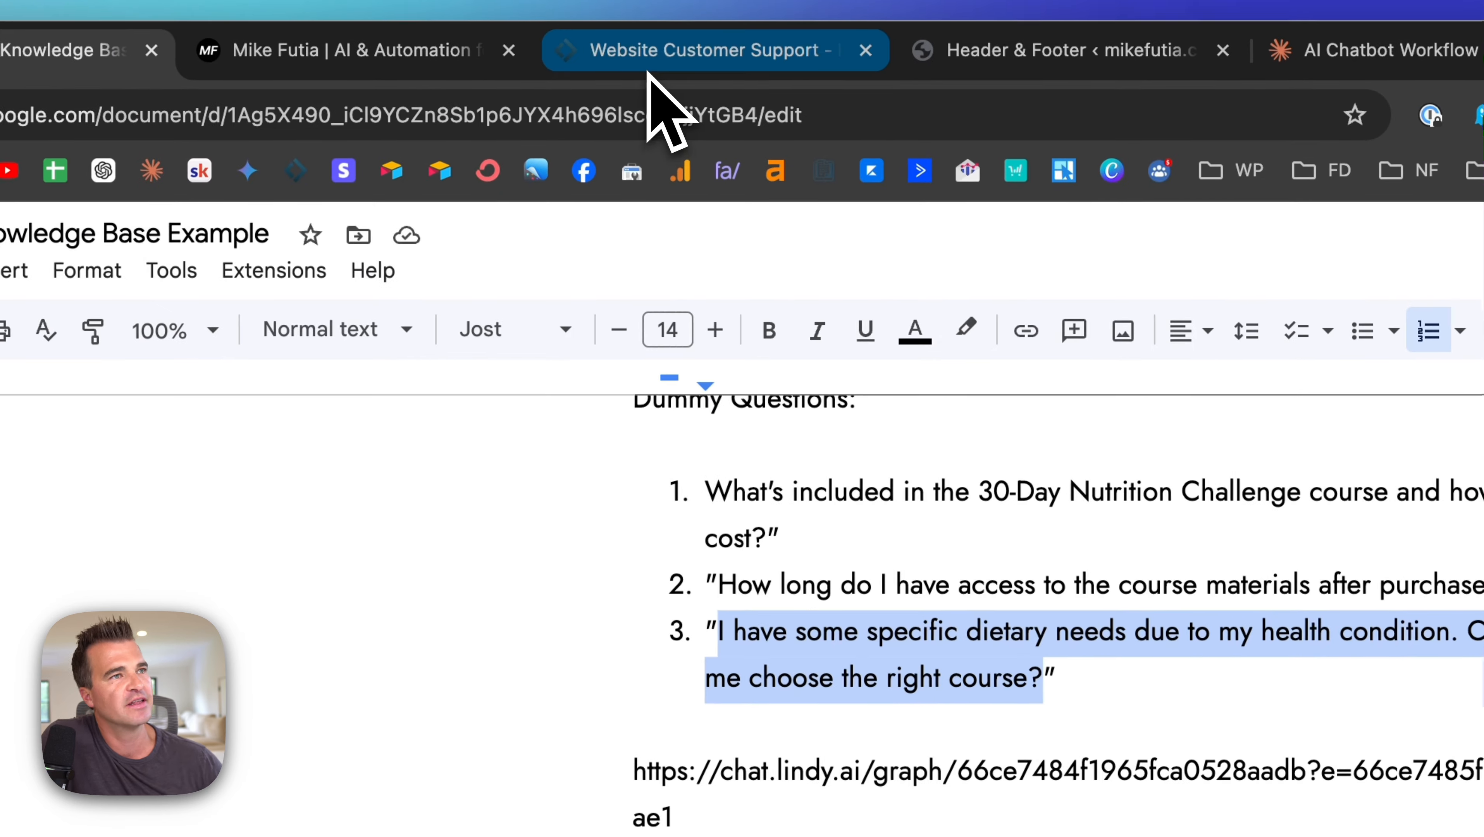
left_click(648, 76)
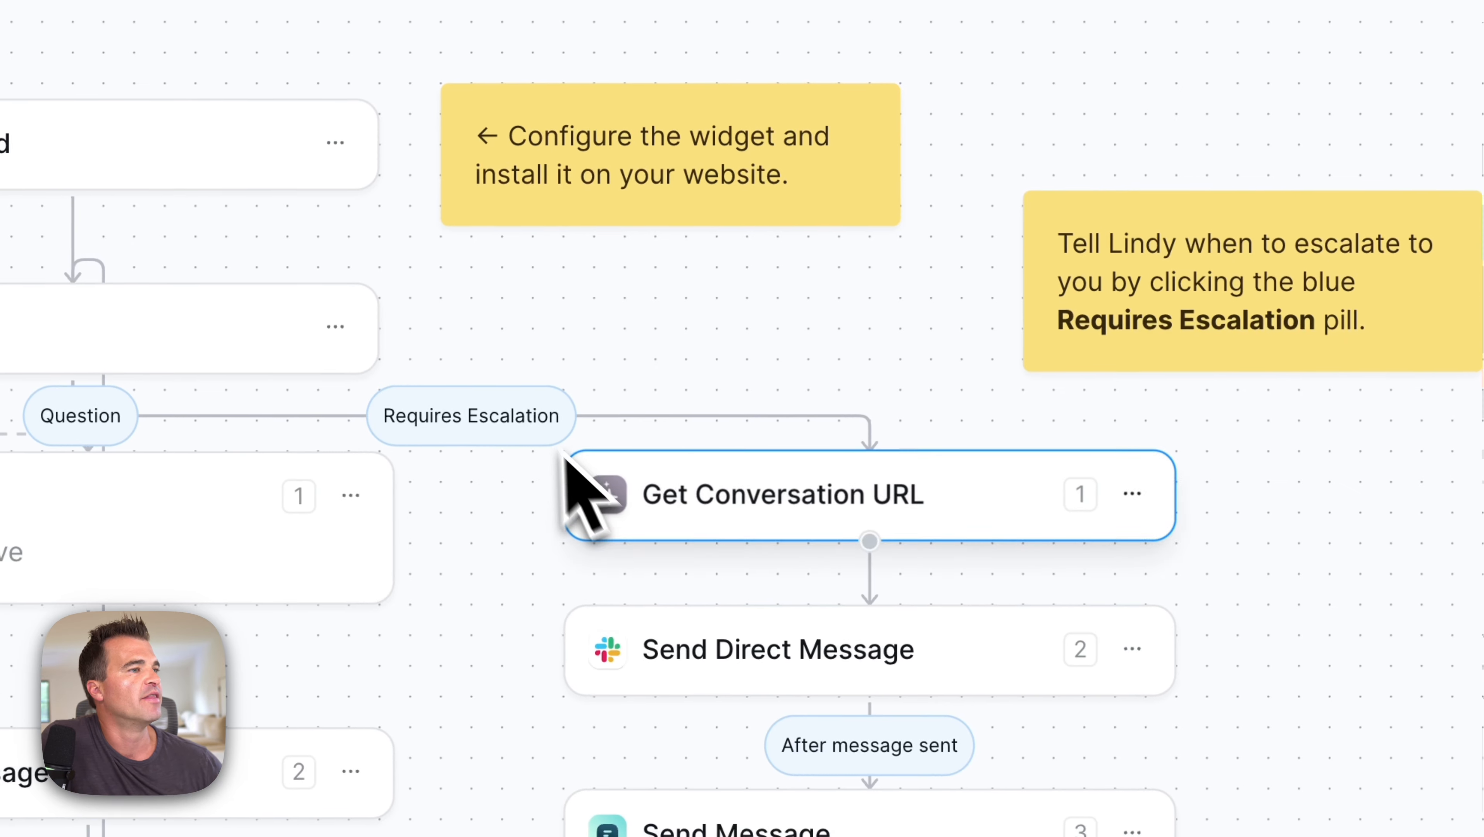
left_click(431, 410)
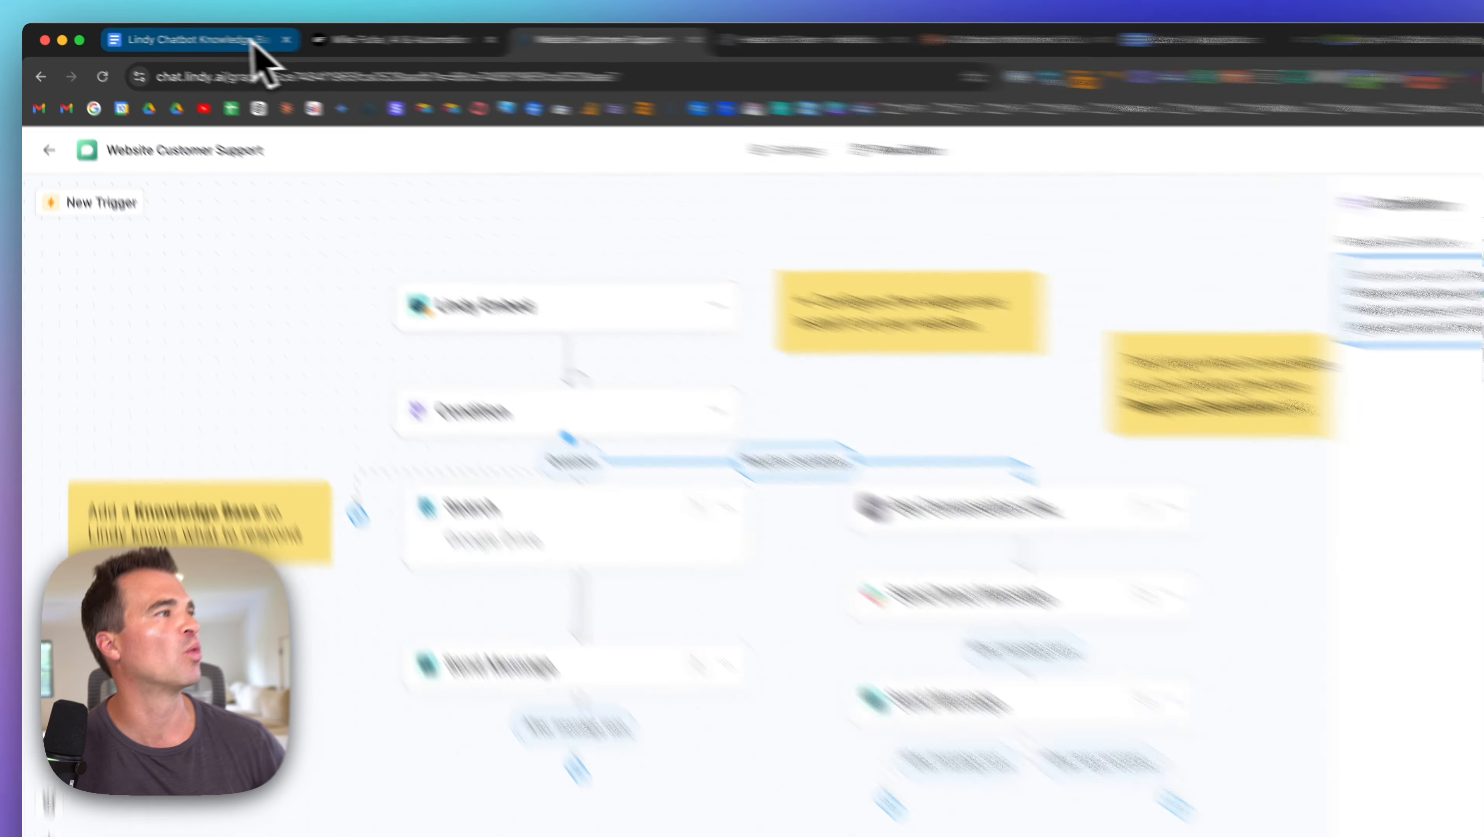
left_click(252, 42)
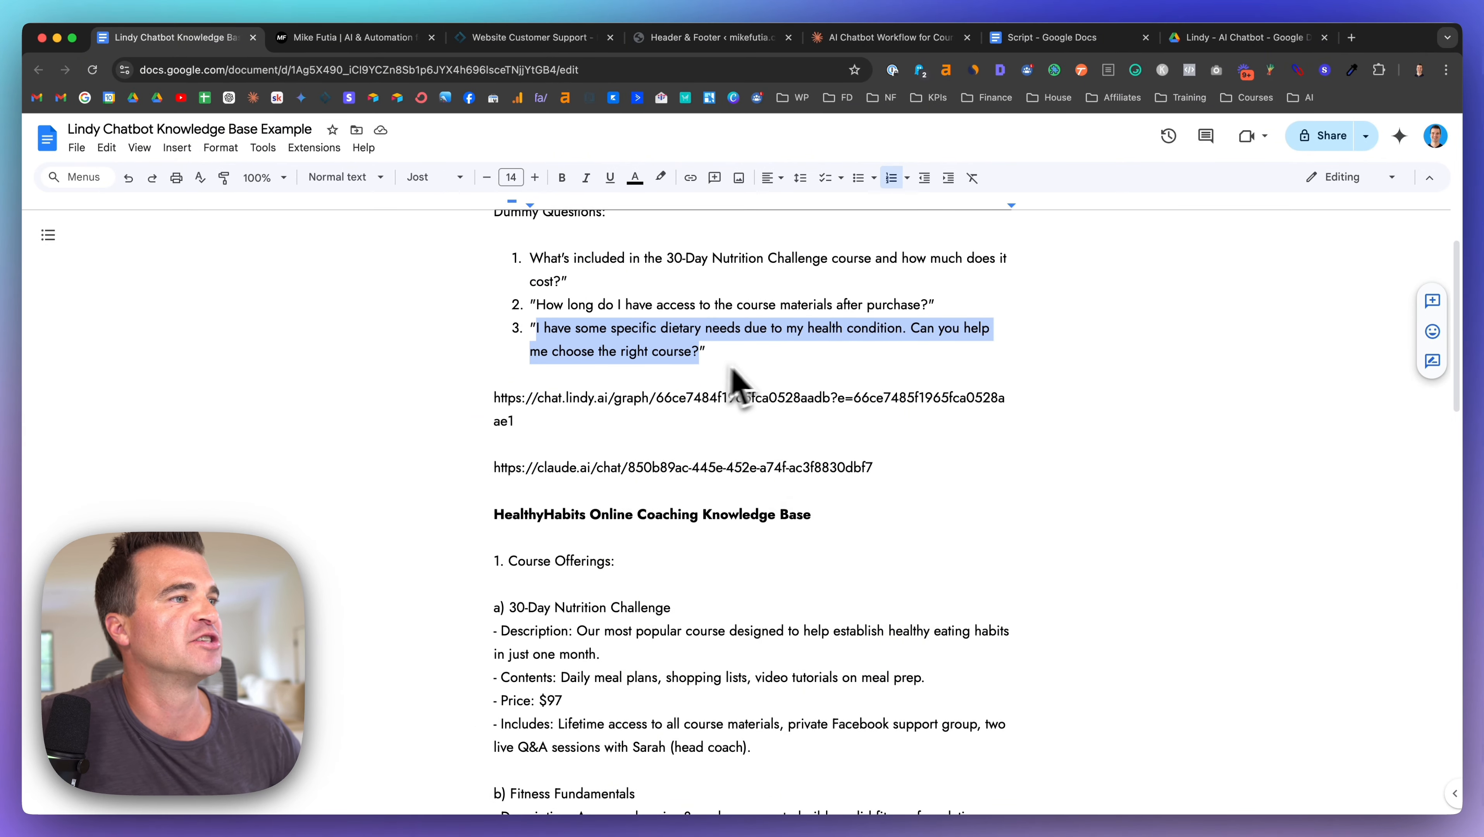
Step: Paste the dietary-needs question into the chat widget and send it
left_click(324, 38)
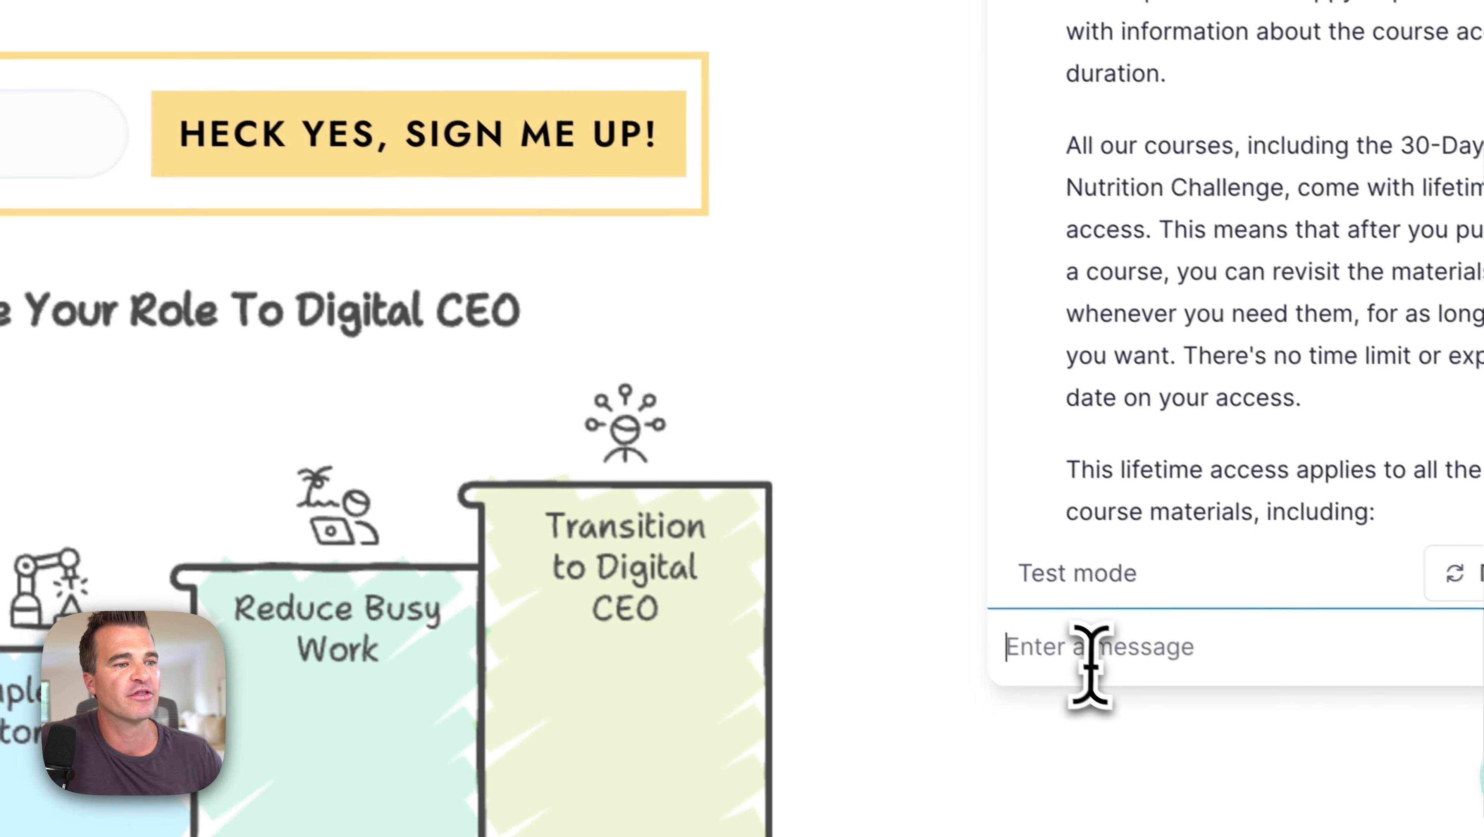
left_click(1070, 652)
key("super+v")
key("Return")
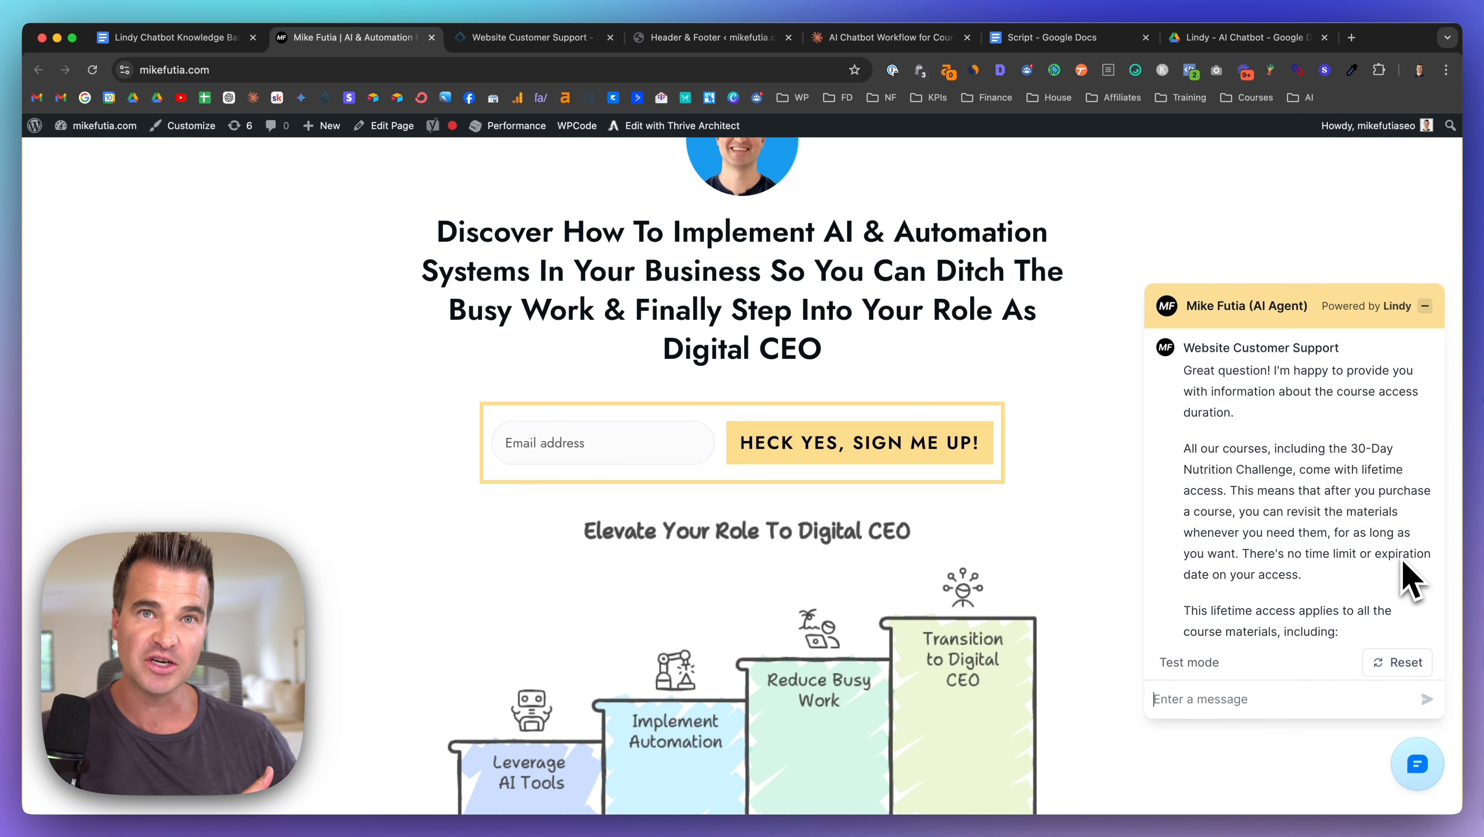
Step: Read the escalation reply and highlight the paragraph about alerting the team lead
scroll(1406, 579, "down", 10)
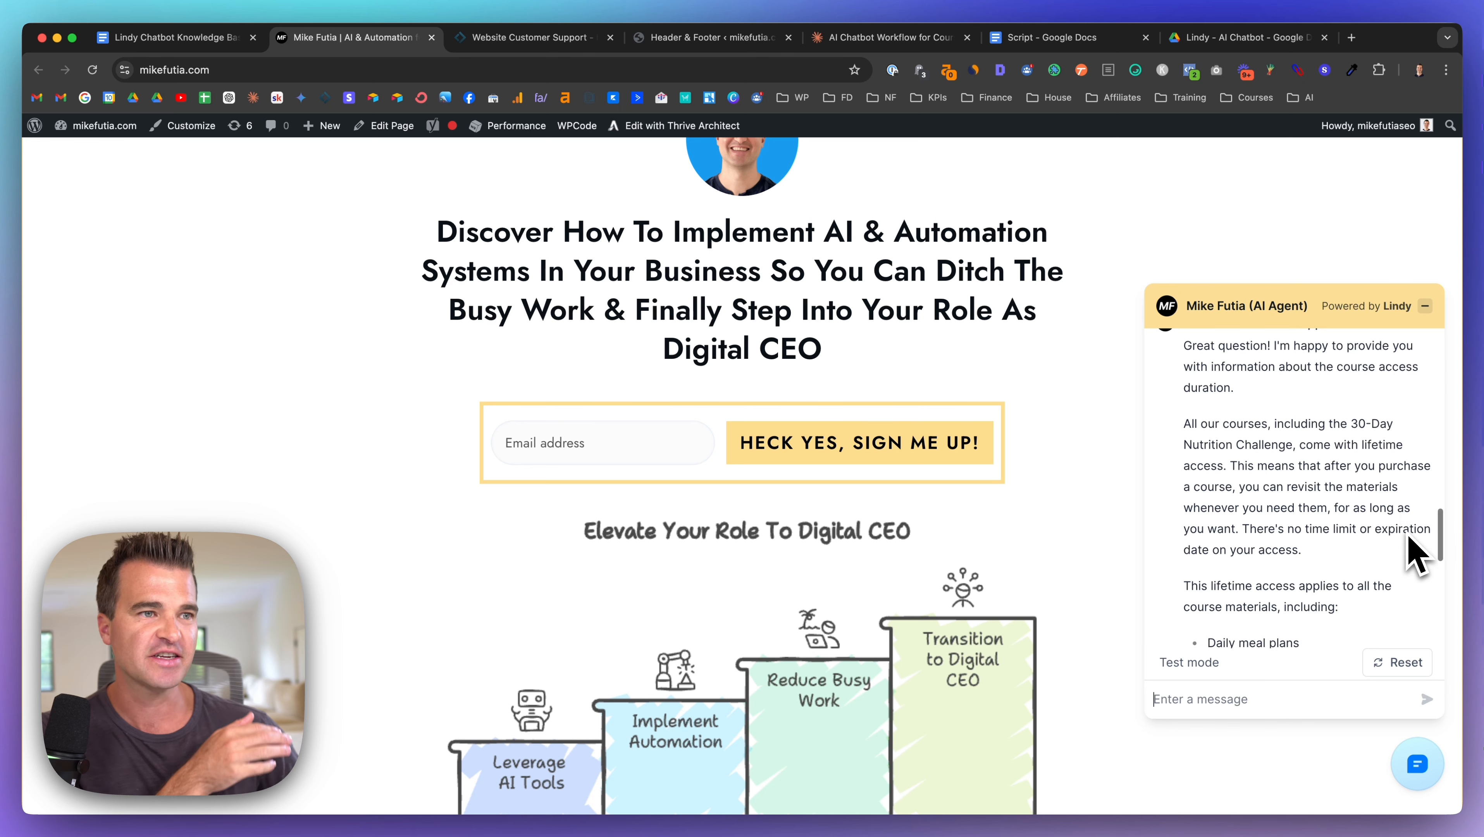
scroll(1228, 536, "down", 4)
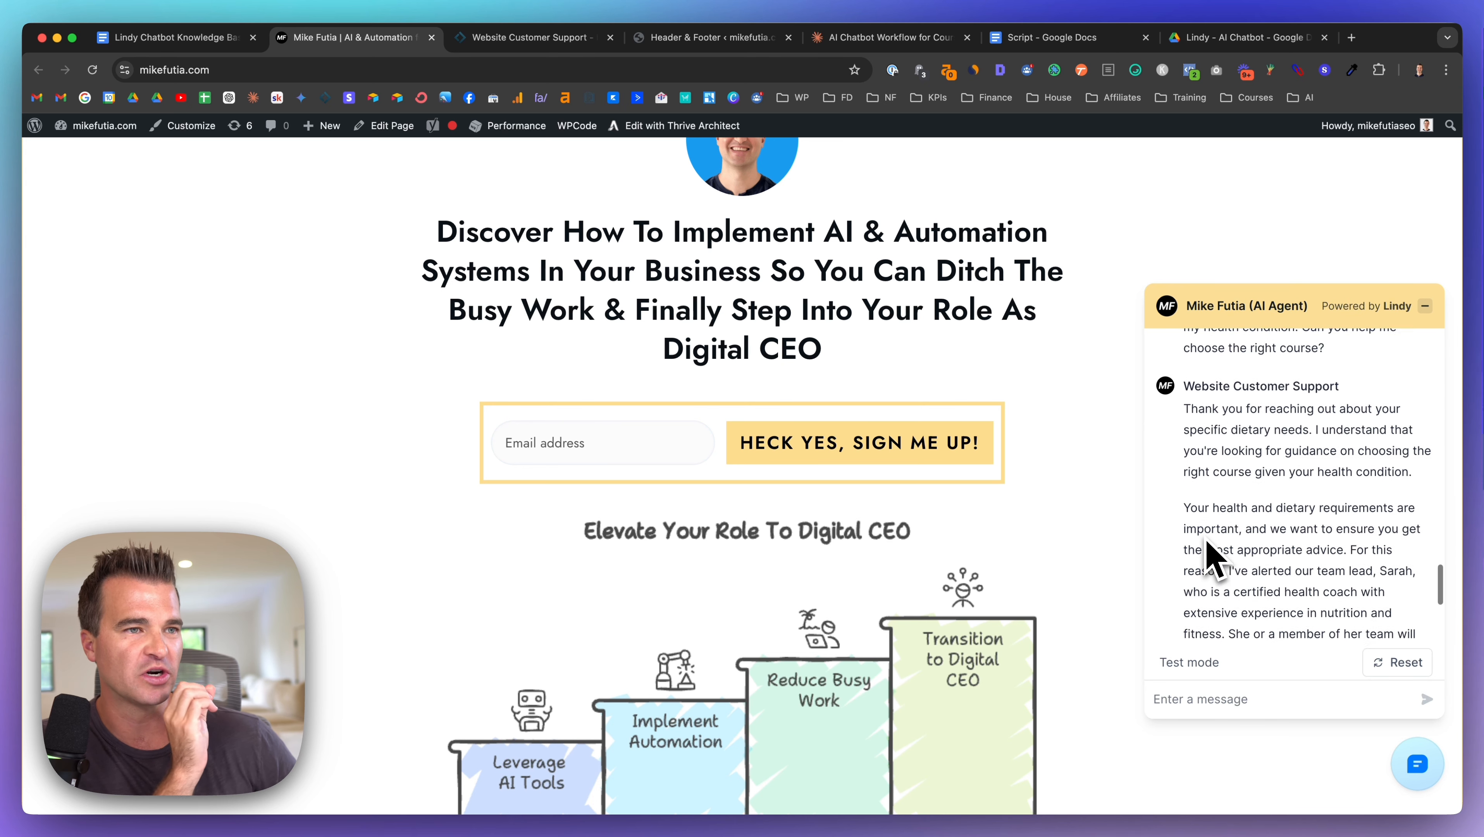
scroll(1212, 558, "down", 4)
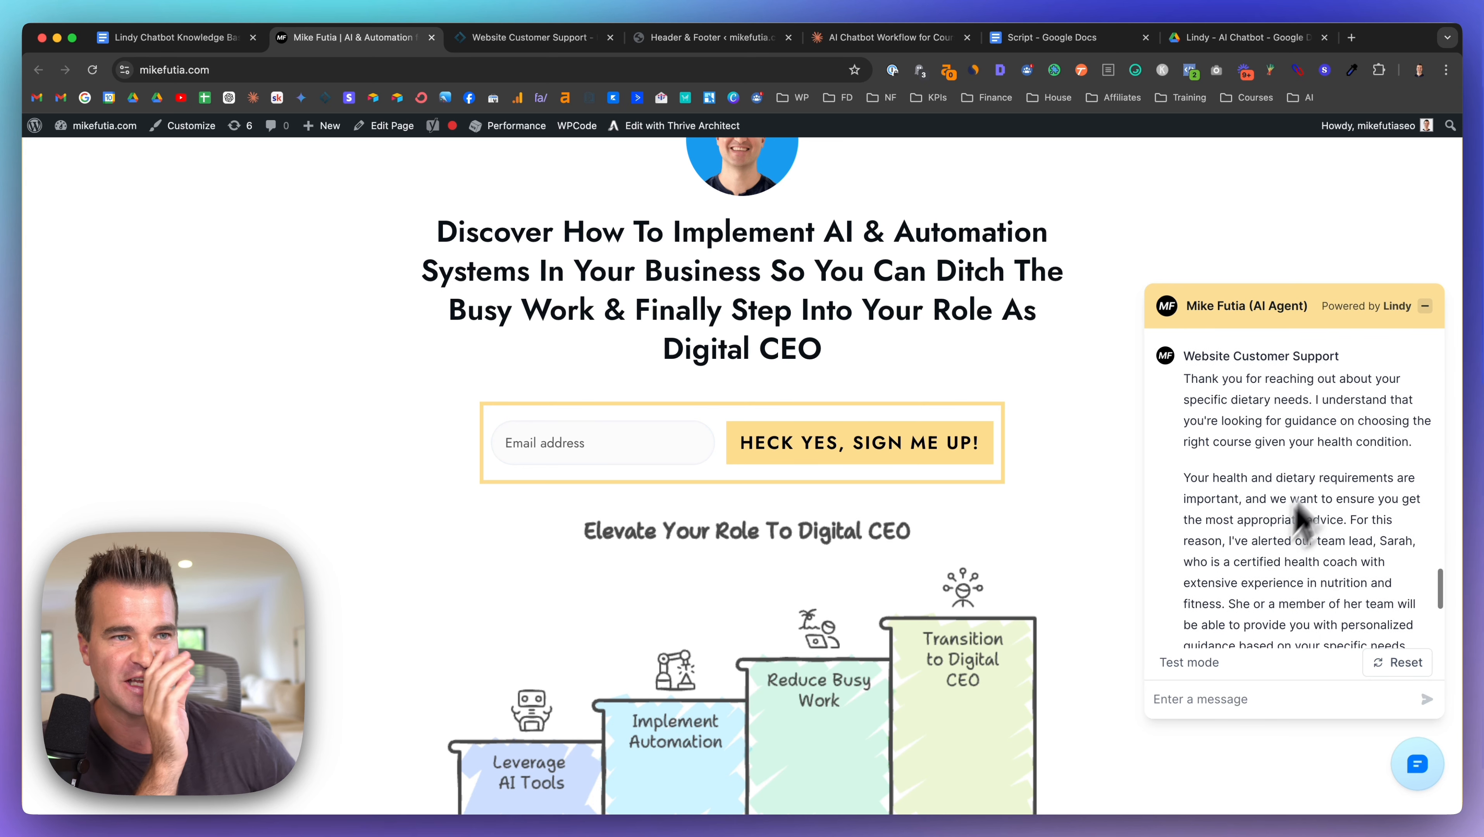
scroll(1206, 419, "down", 2)
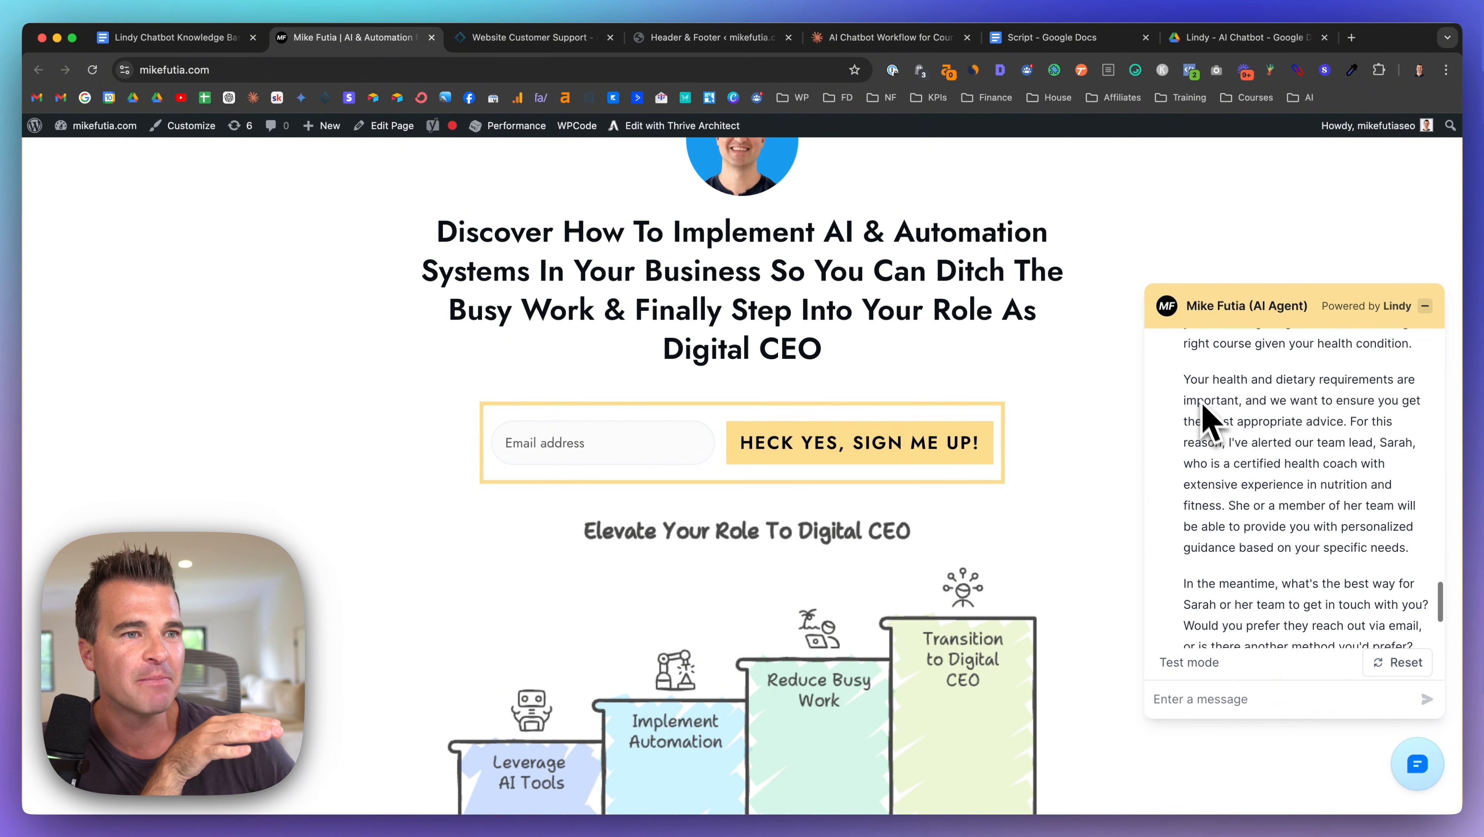
mouse_move(1185, 381)
left_mouse_down()
mouse_move(1265, 422)
mouse_move(1269, 446)
mouse_move(1350, 514)
left_mouse_up()
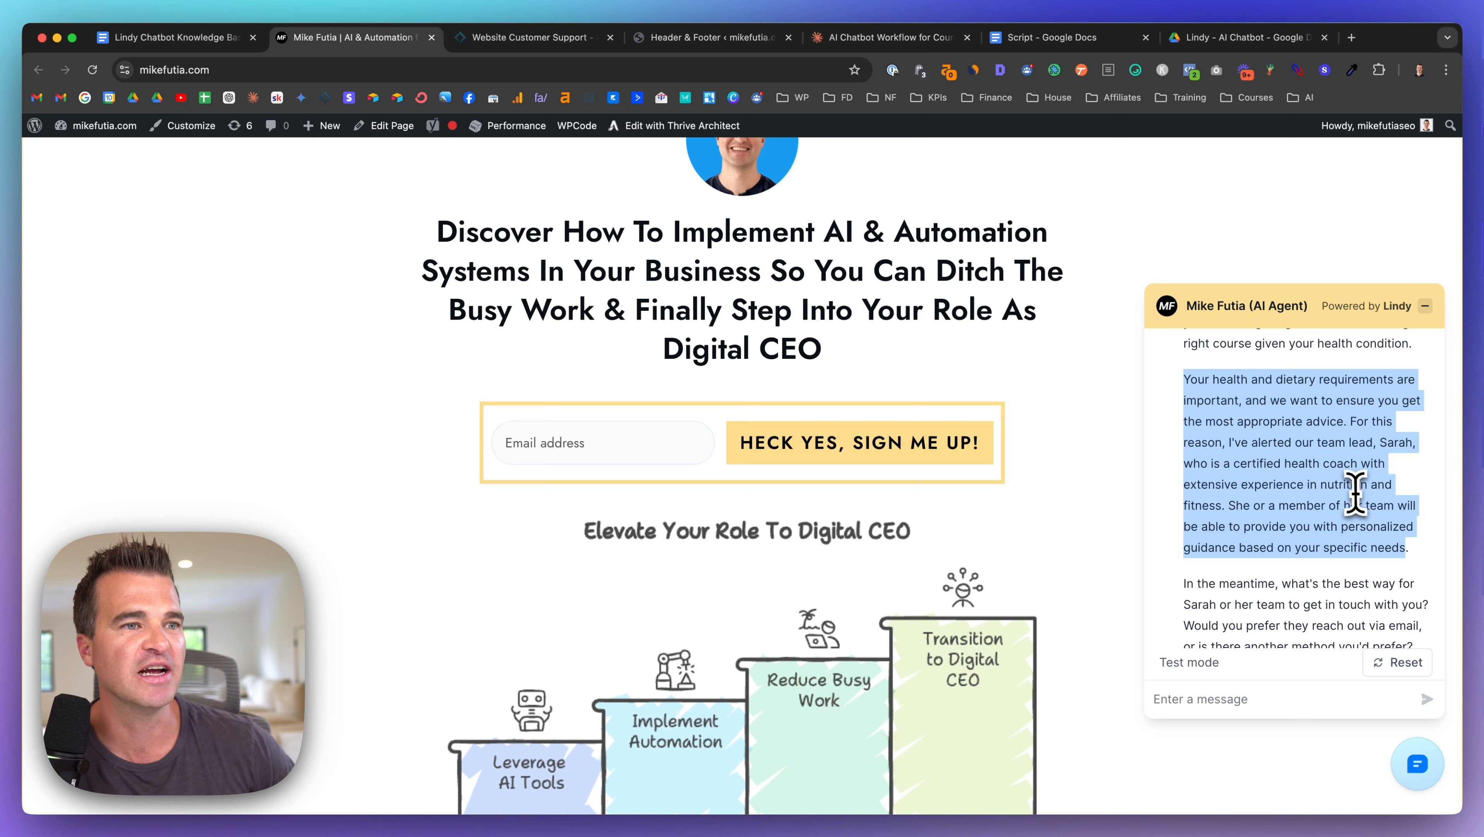
scroll(1272, 421, "down", 2)
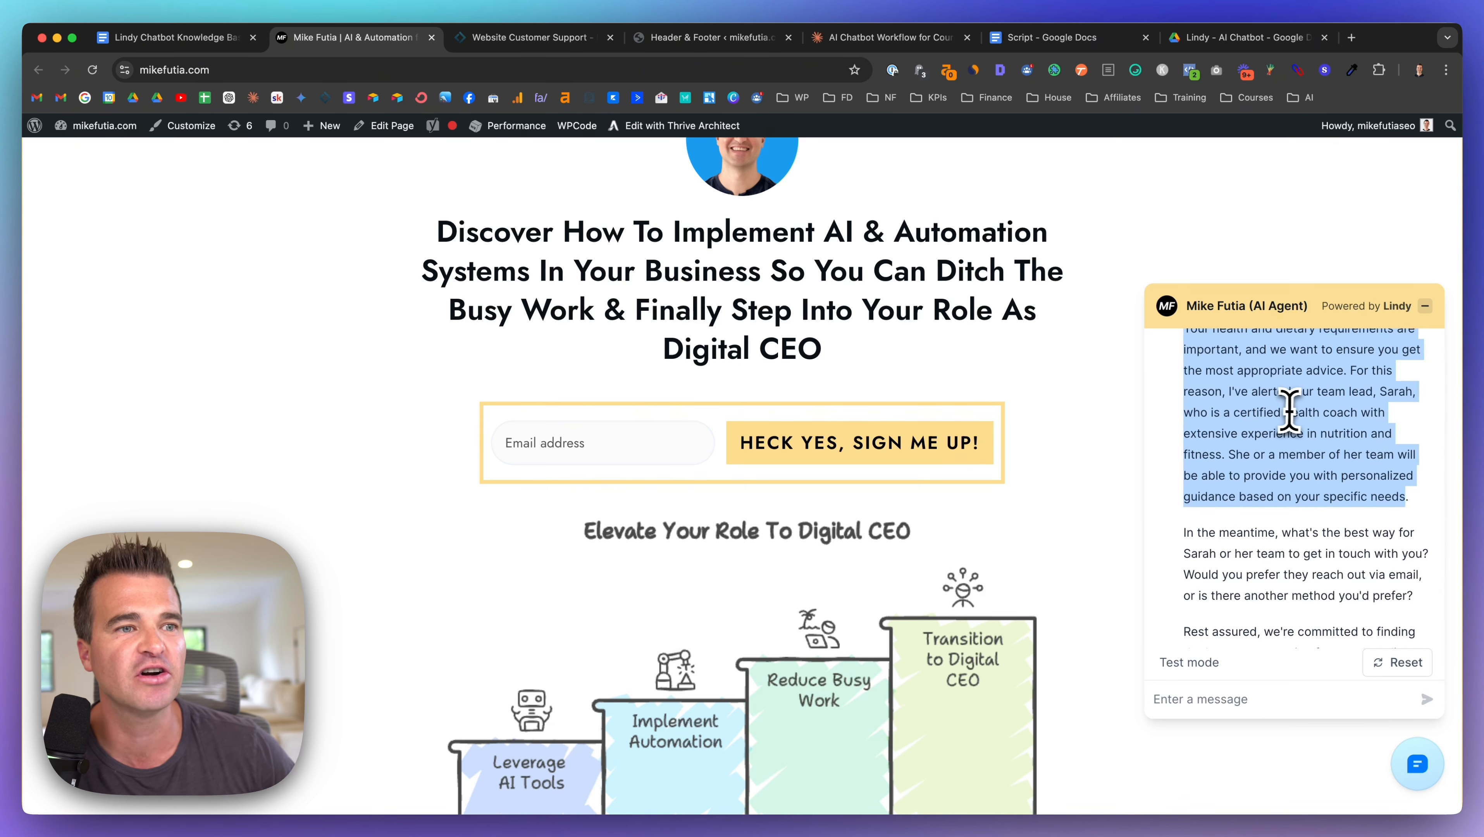
scroll(1290, 419, "down", 1)
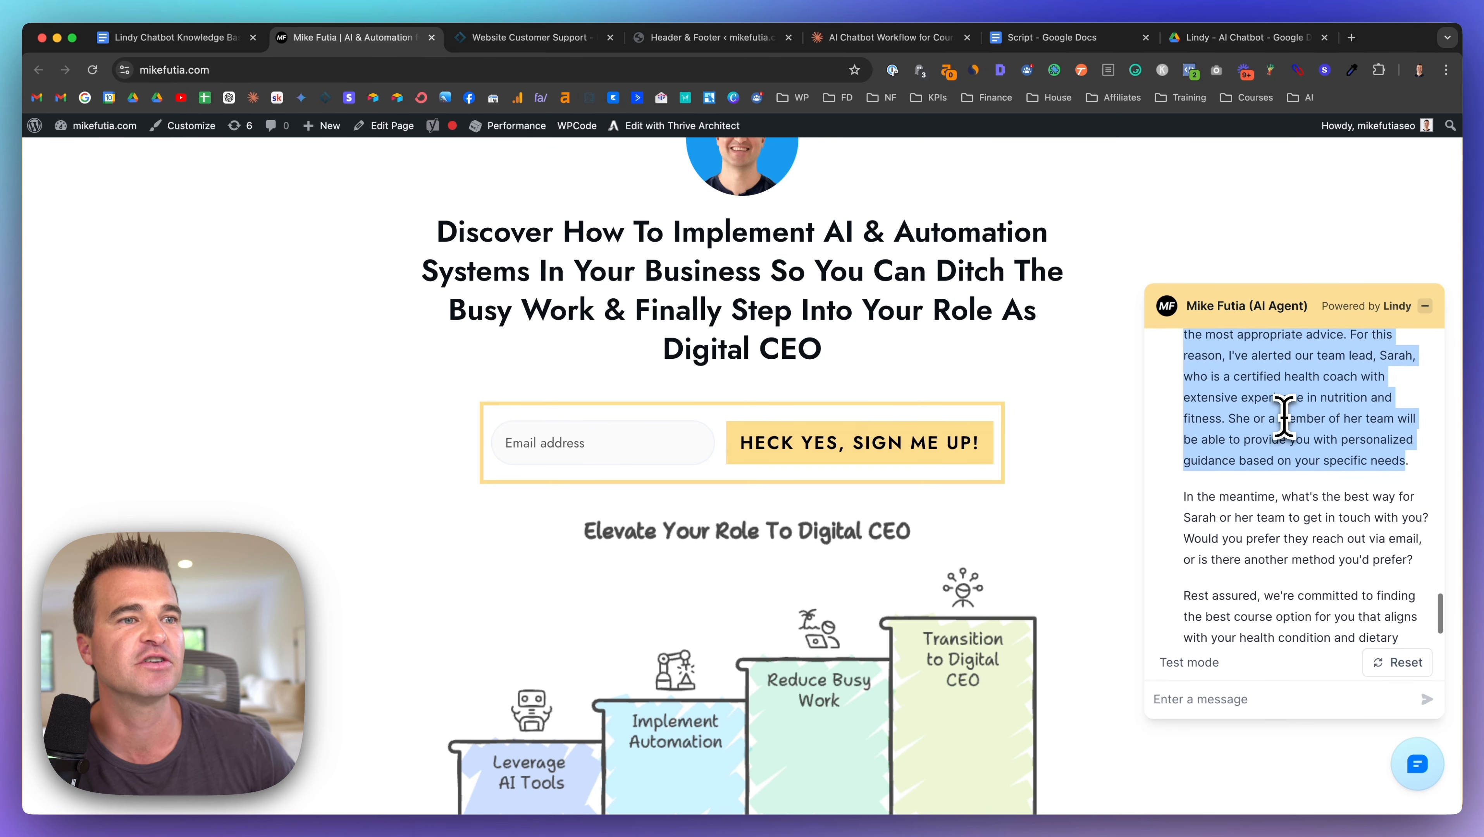
scroll(1286, 413, "down", 2)
scroll(1289, 404, "down", 3)
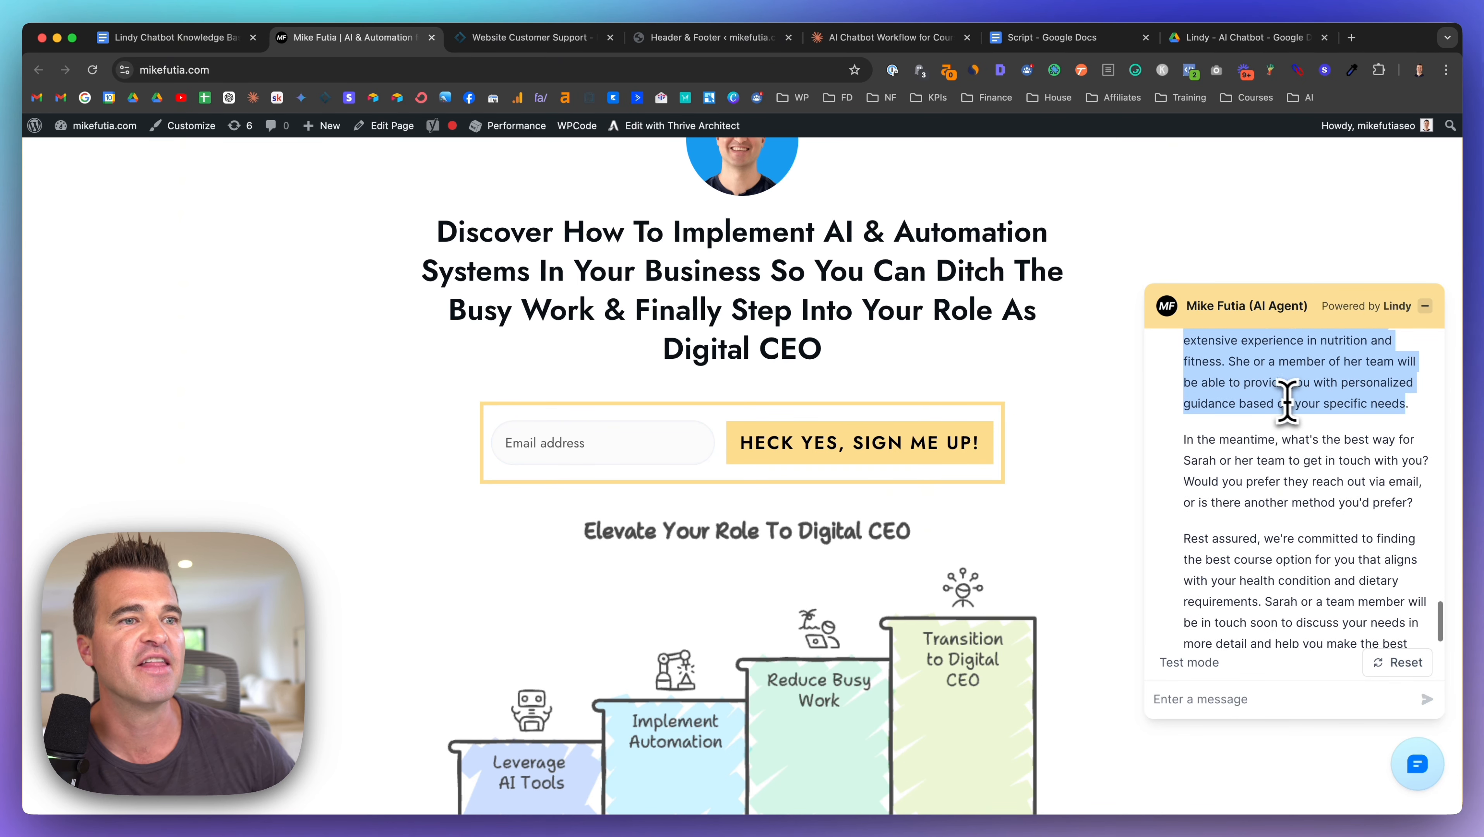
scroll(1272, 400, "down", 1)
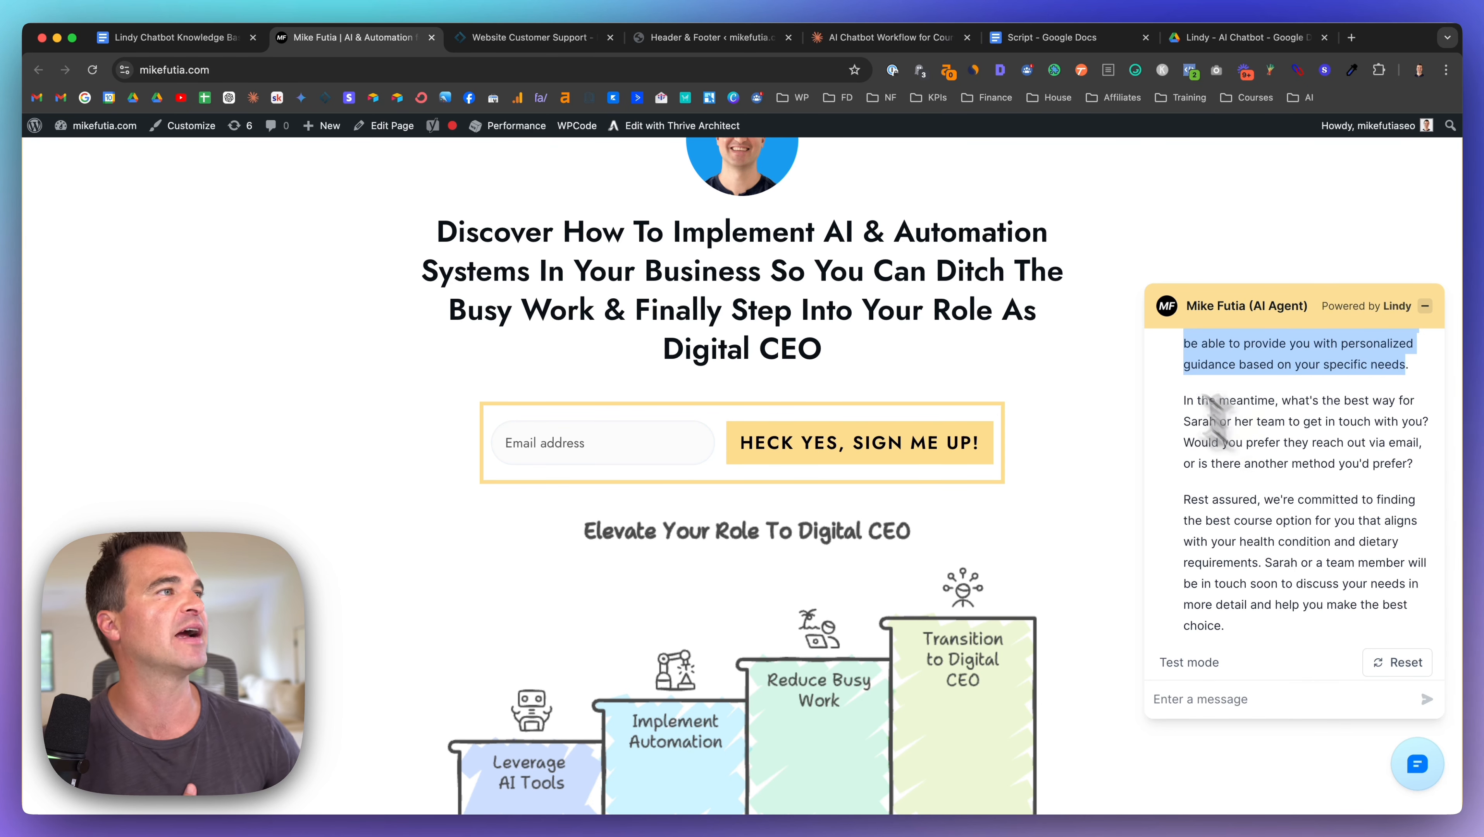
Step: Answer the chatbot with an email address for follow-up, then return to the flow
left_click(538, 37)
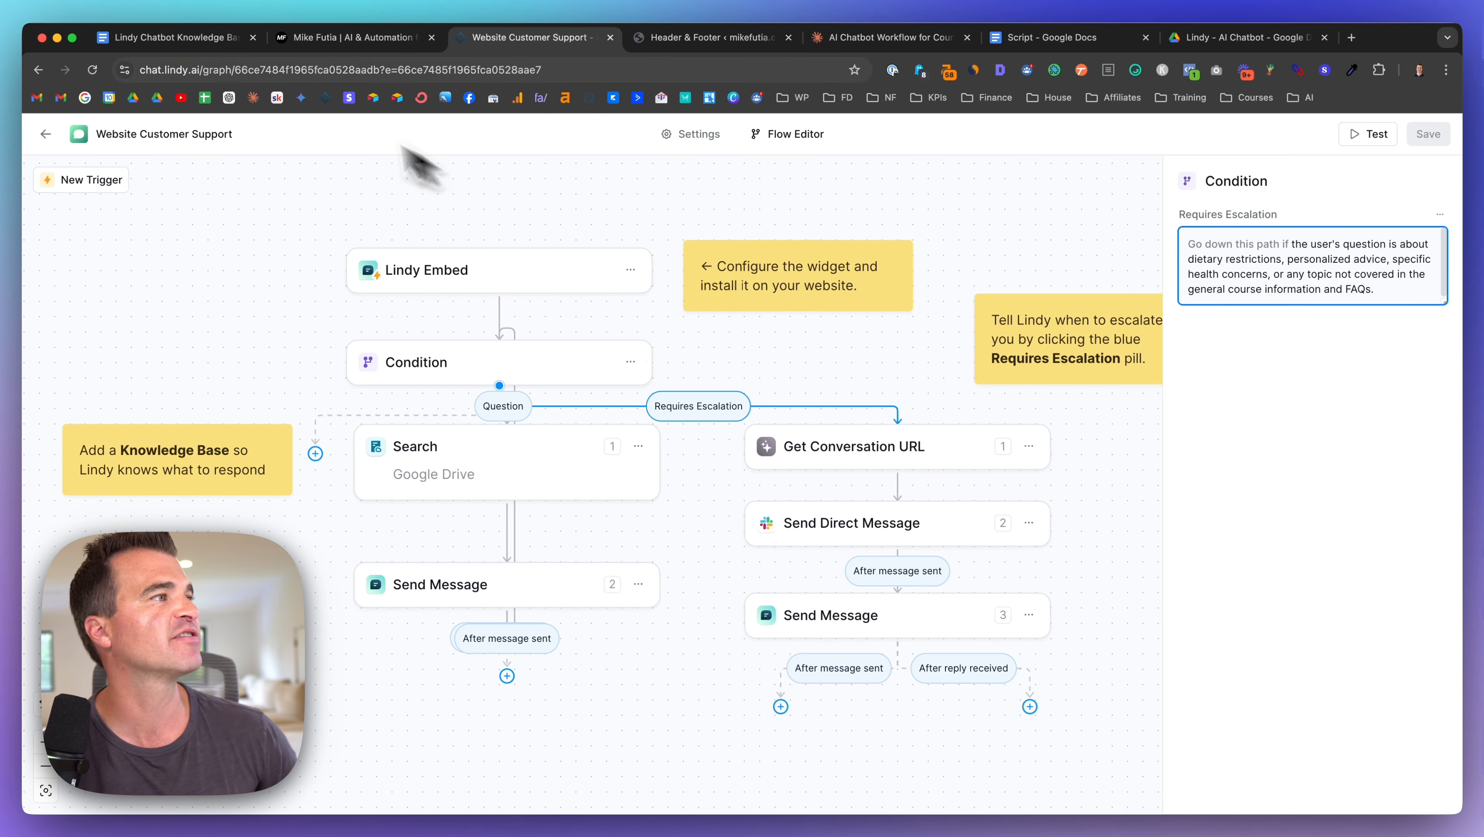
left_click(352, 43)
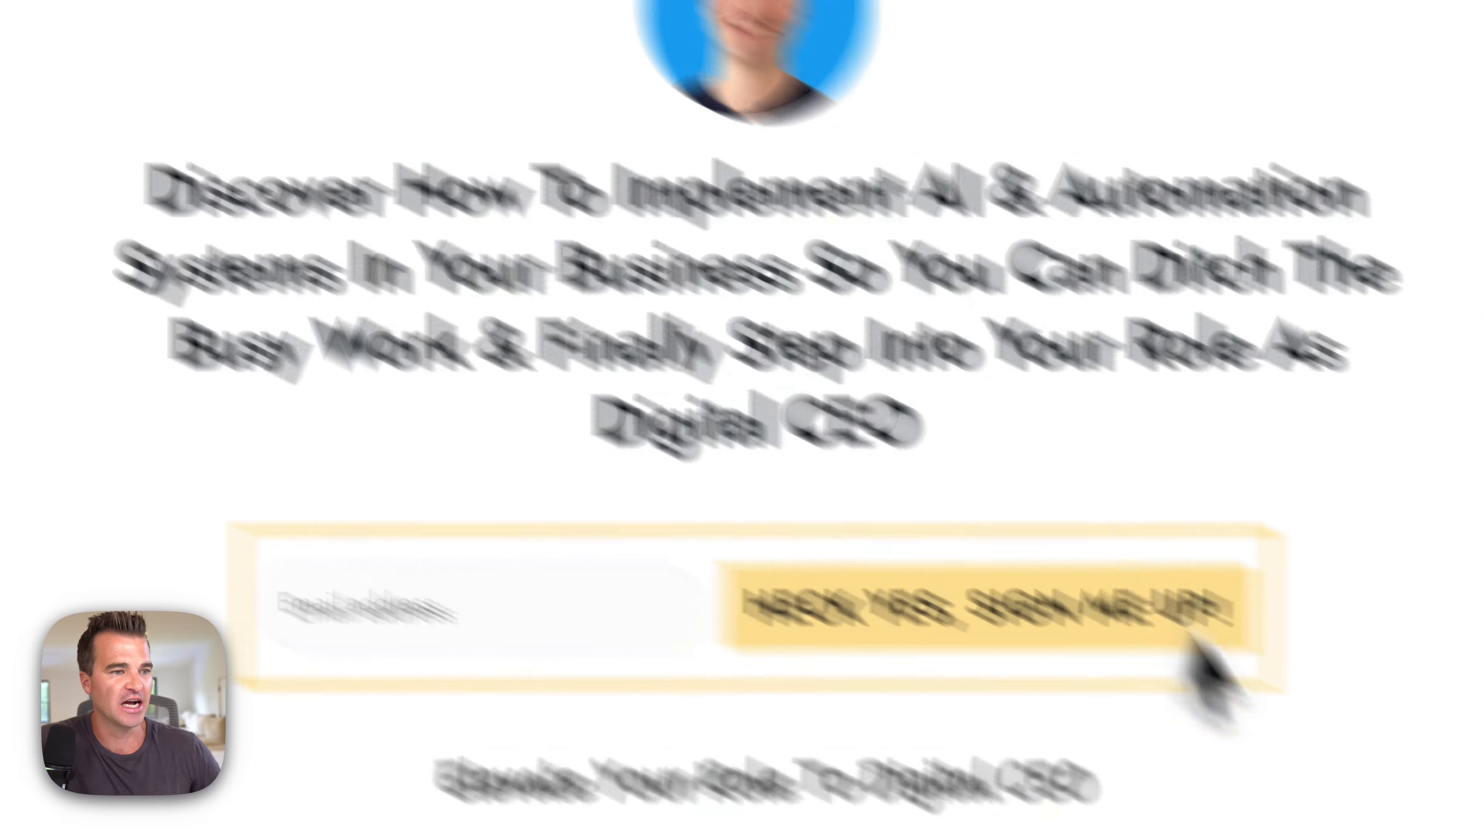
left_click(1011, 659)
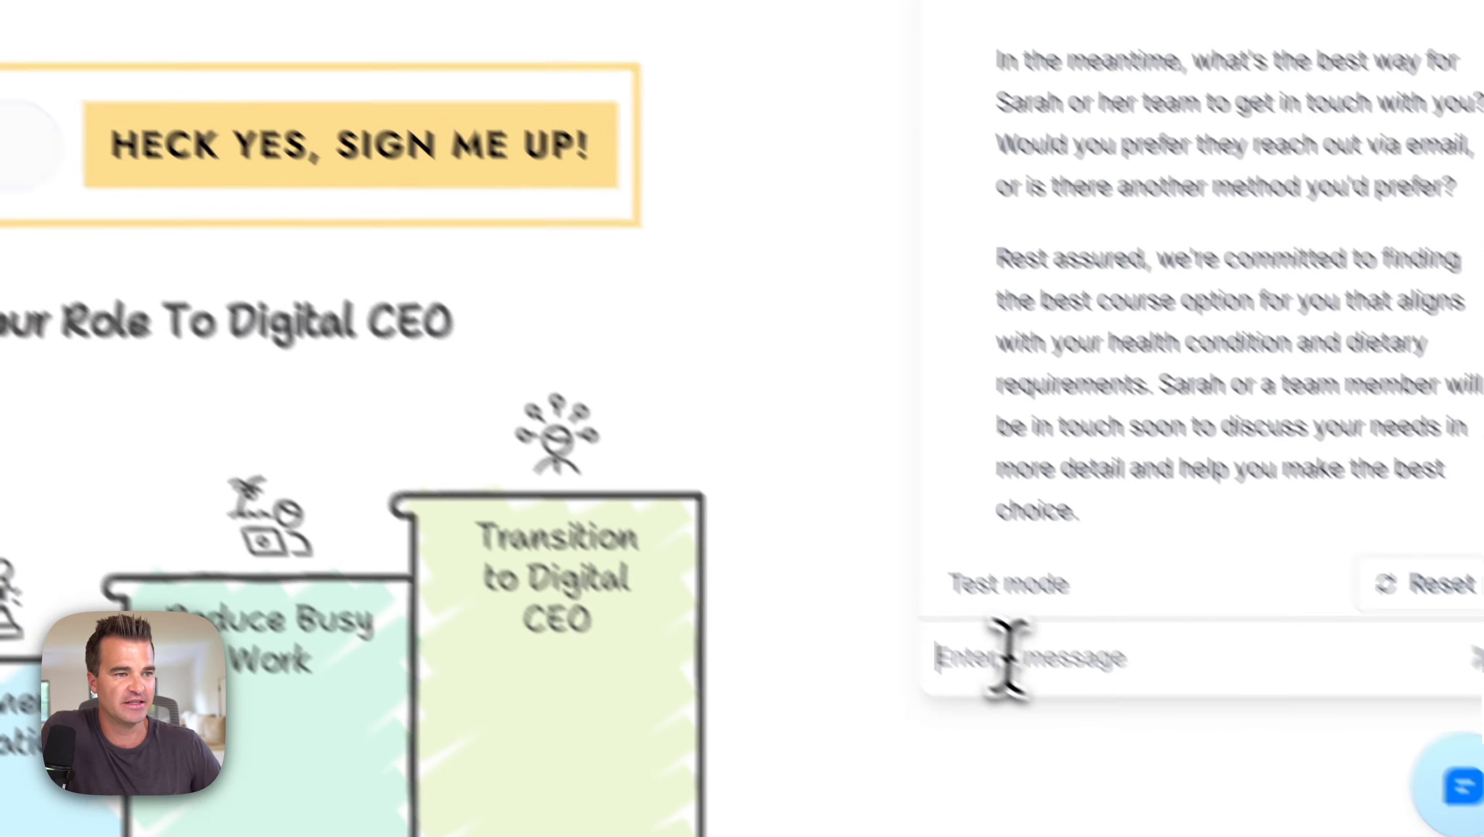
type("sure, my em")
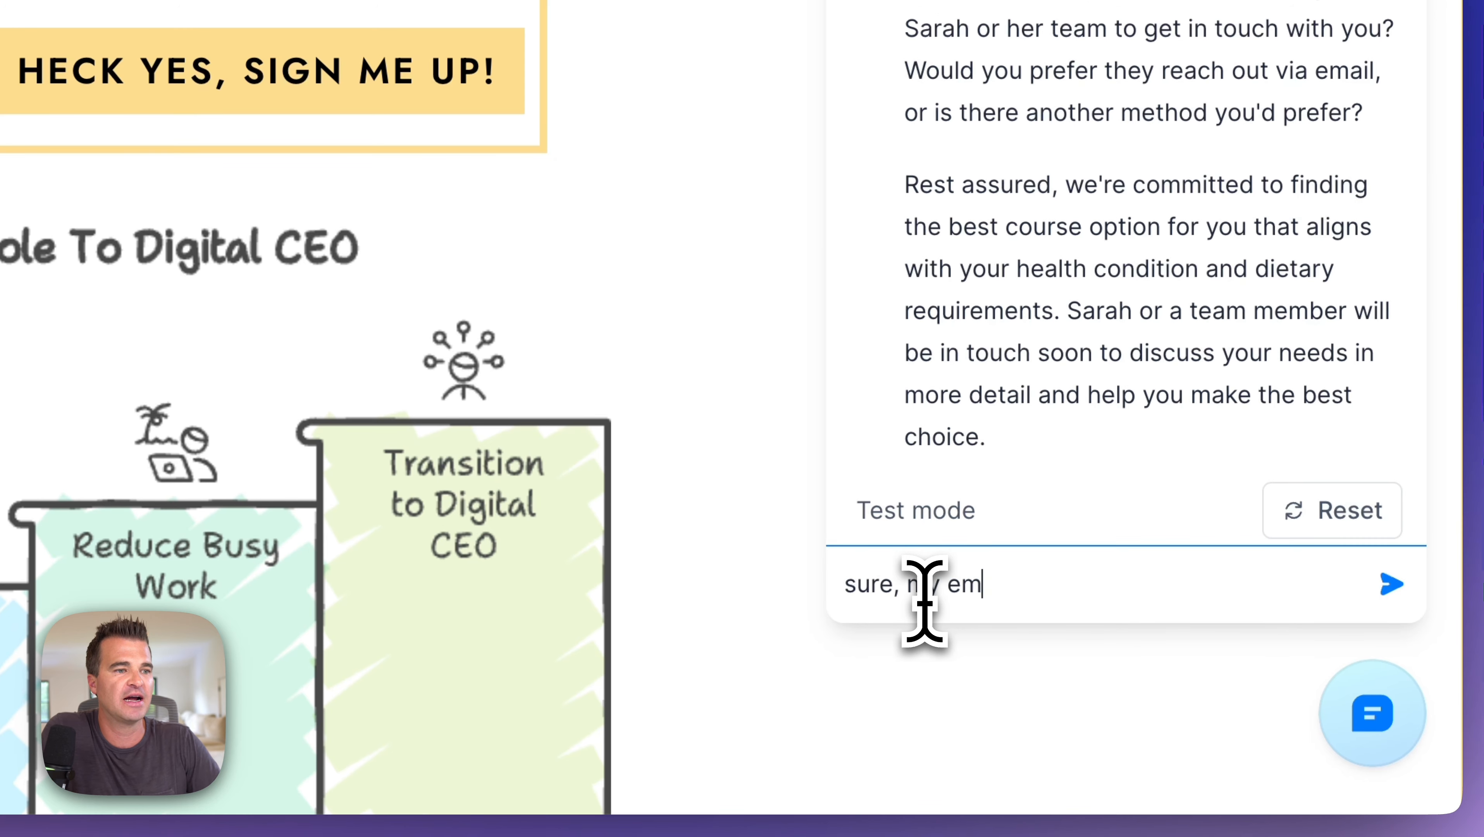
type("ail i")
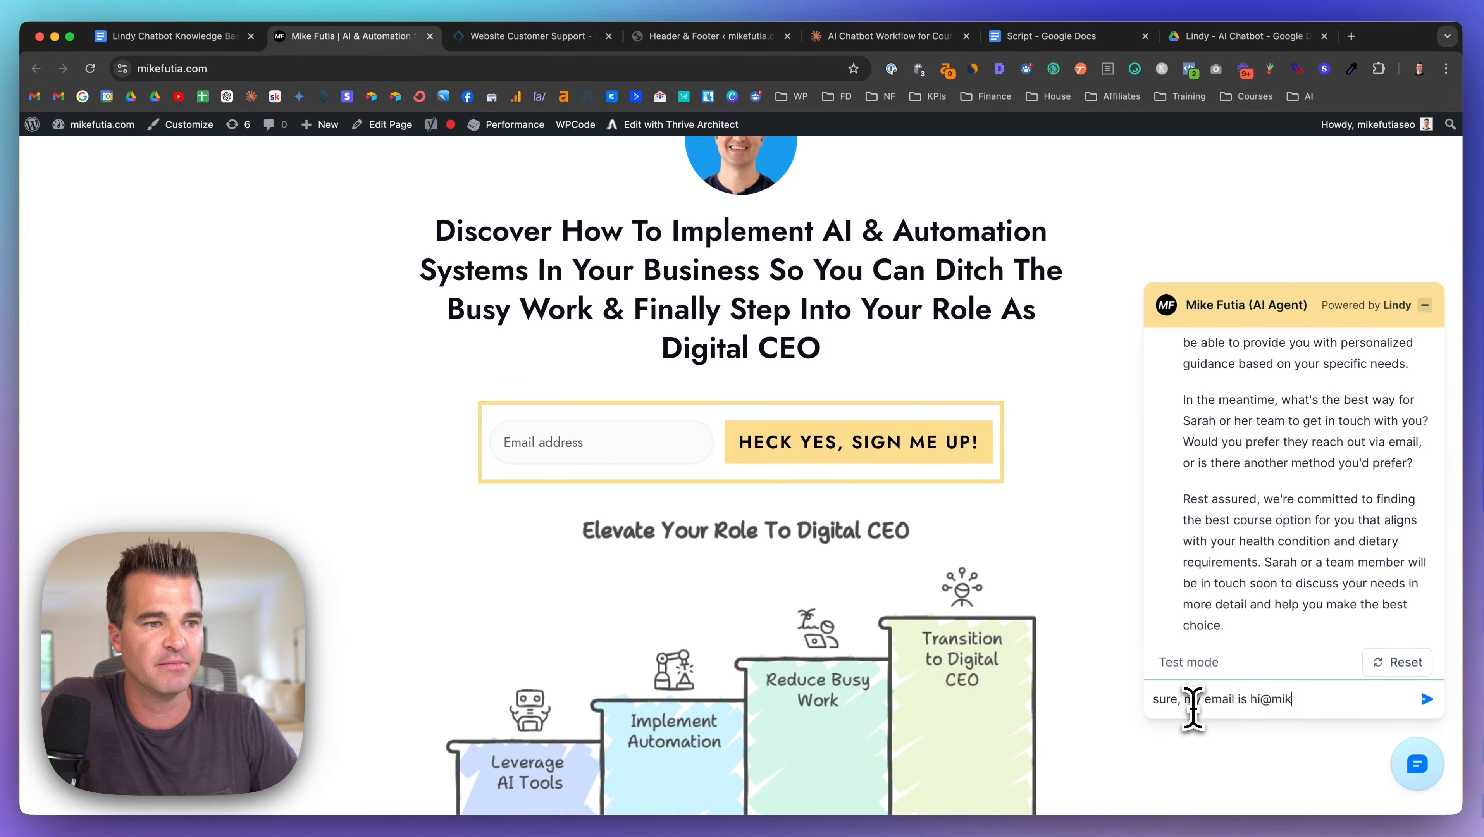
key("Return")
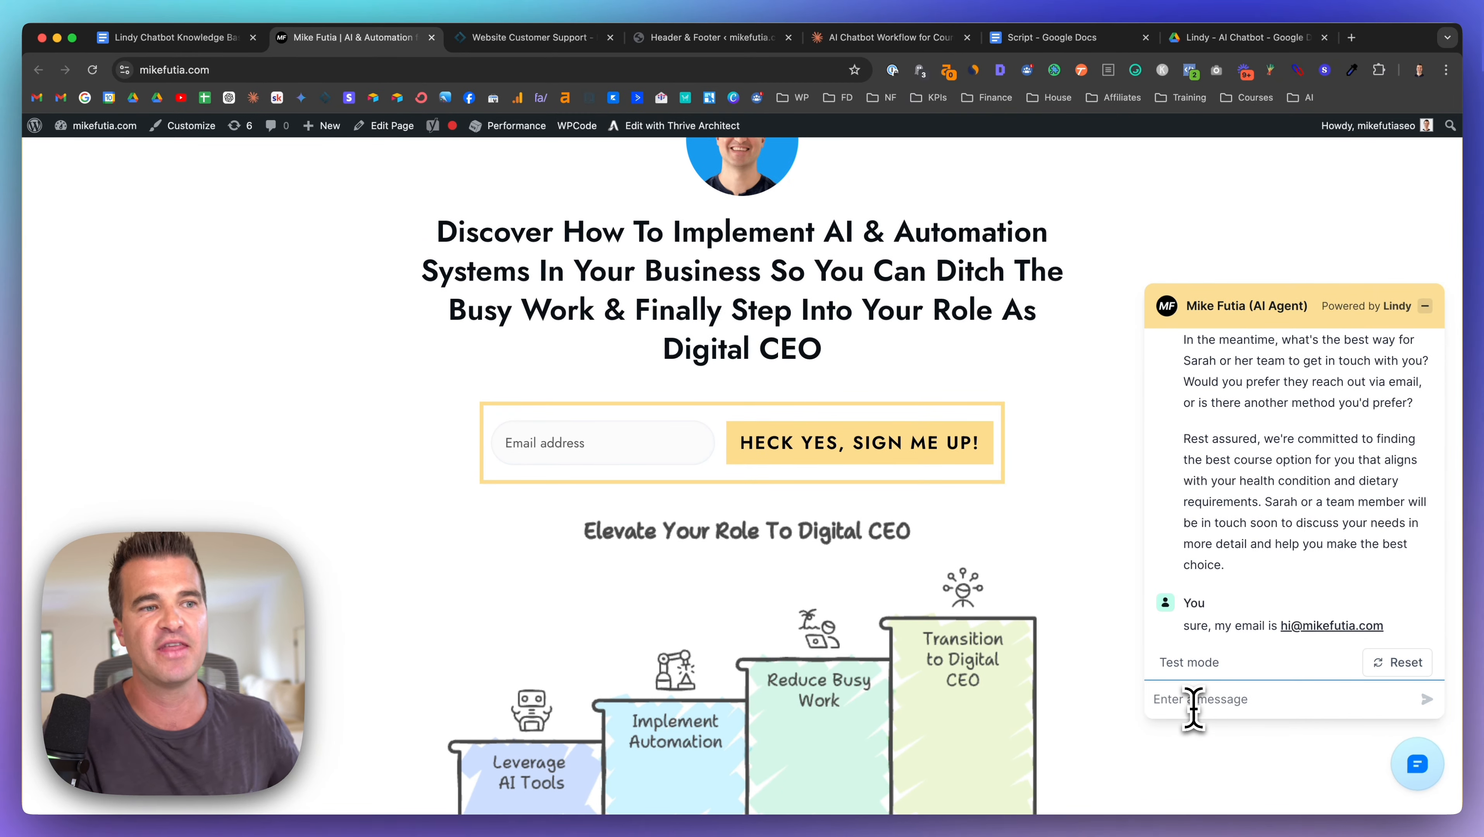
scroll(1250, 527, "down", 5)
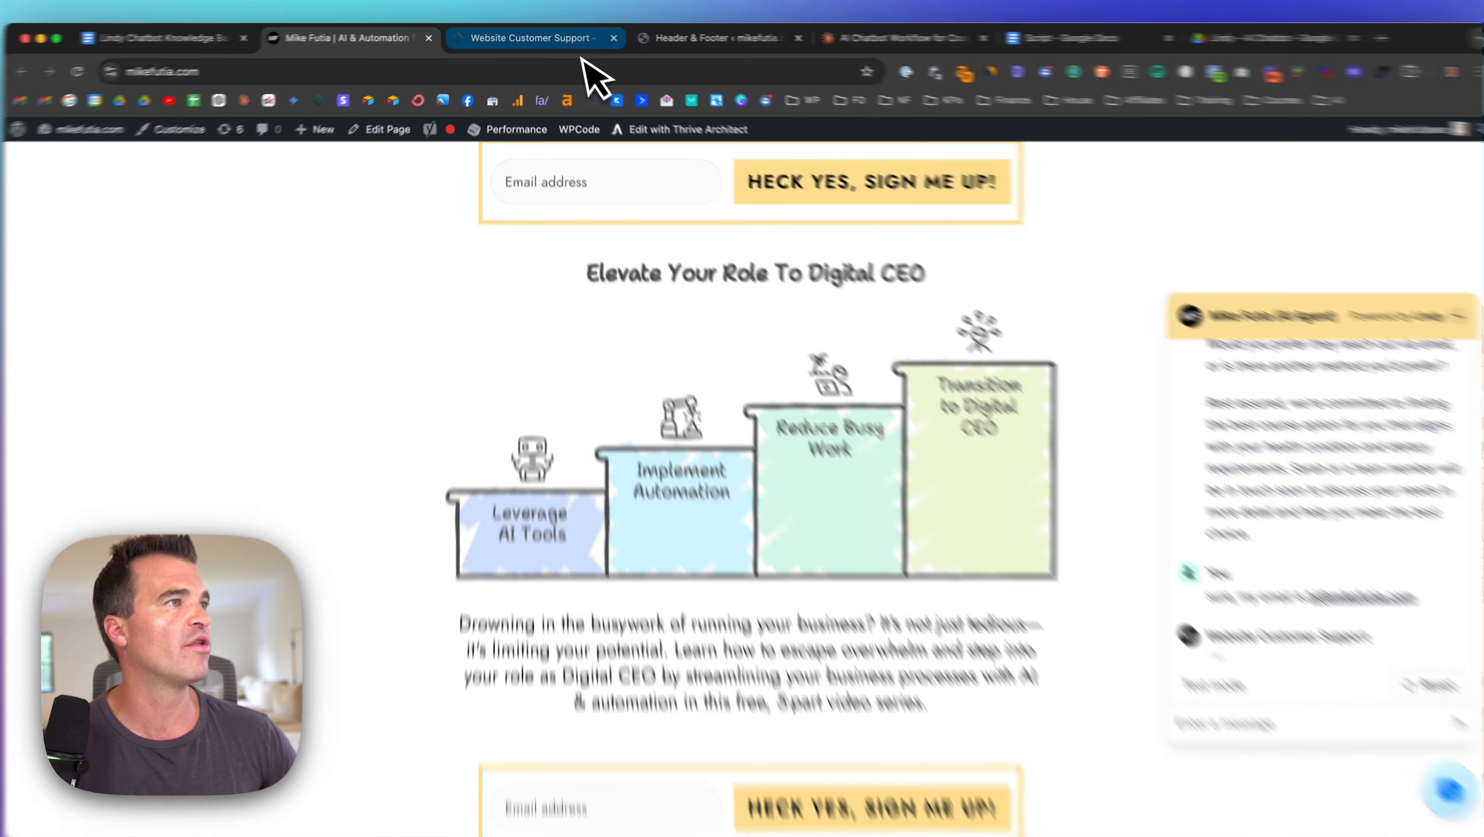
left_click(581, 39)
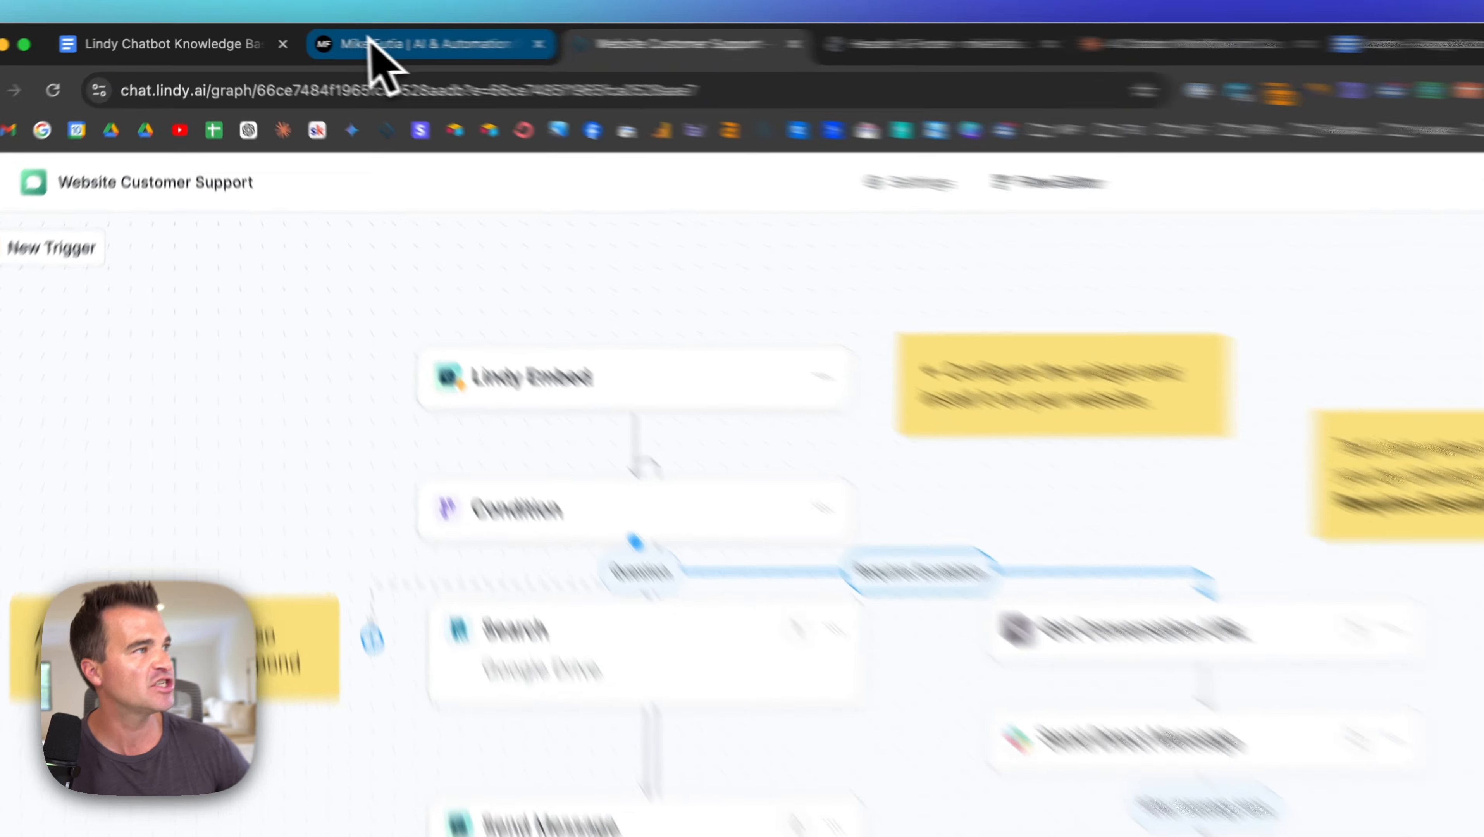
Step: Read the chatbot's reply confirming the team lead will follow up by email, then reopen the knowledge base doc
left_click(351, 36)
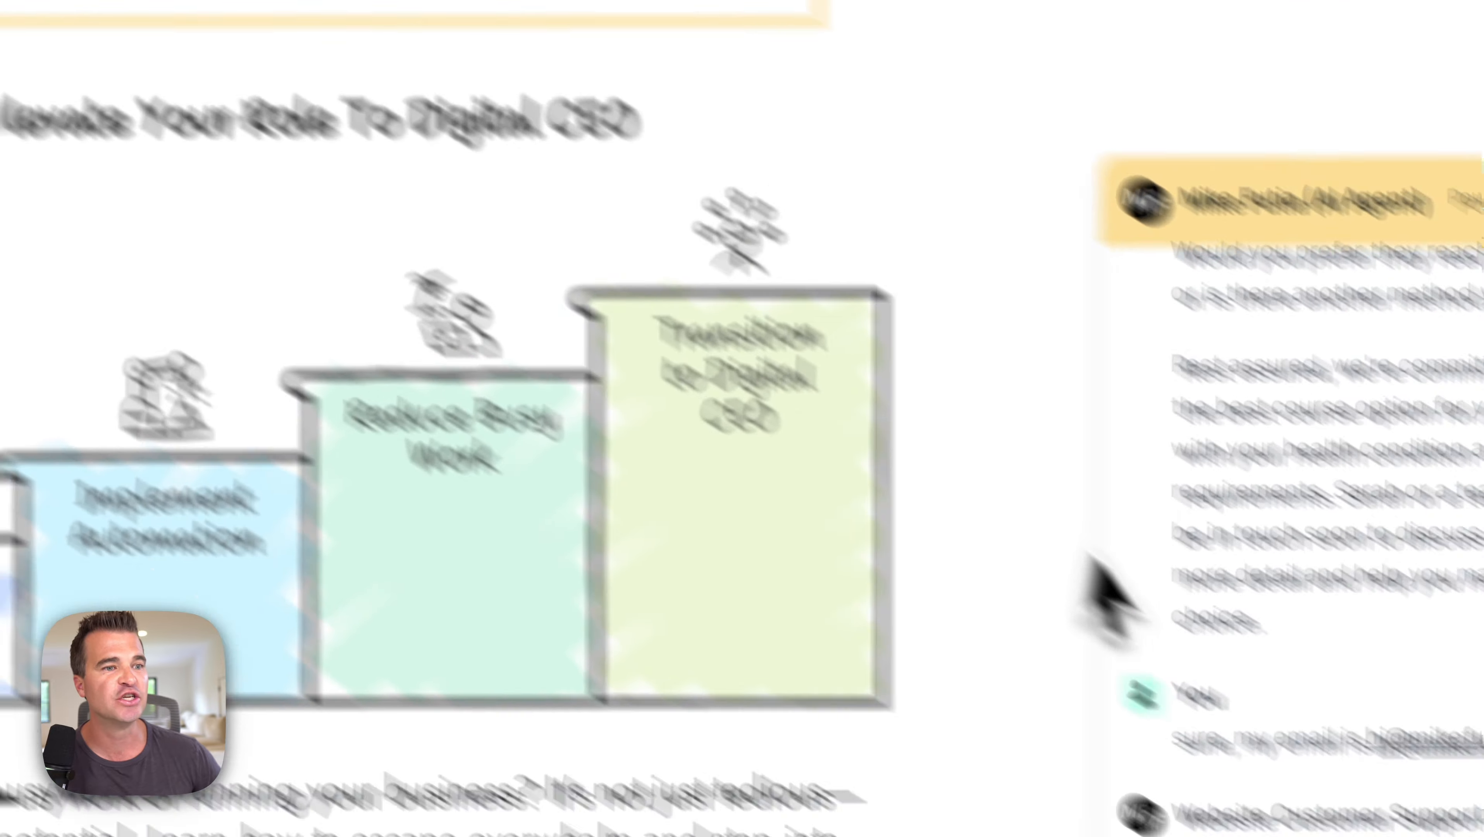
scroll(1436, 651, "down", 3)
scroll(1412, 621, "up", 2)
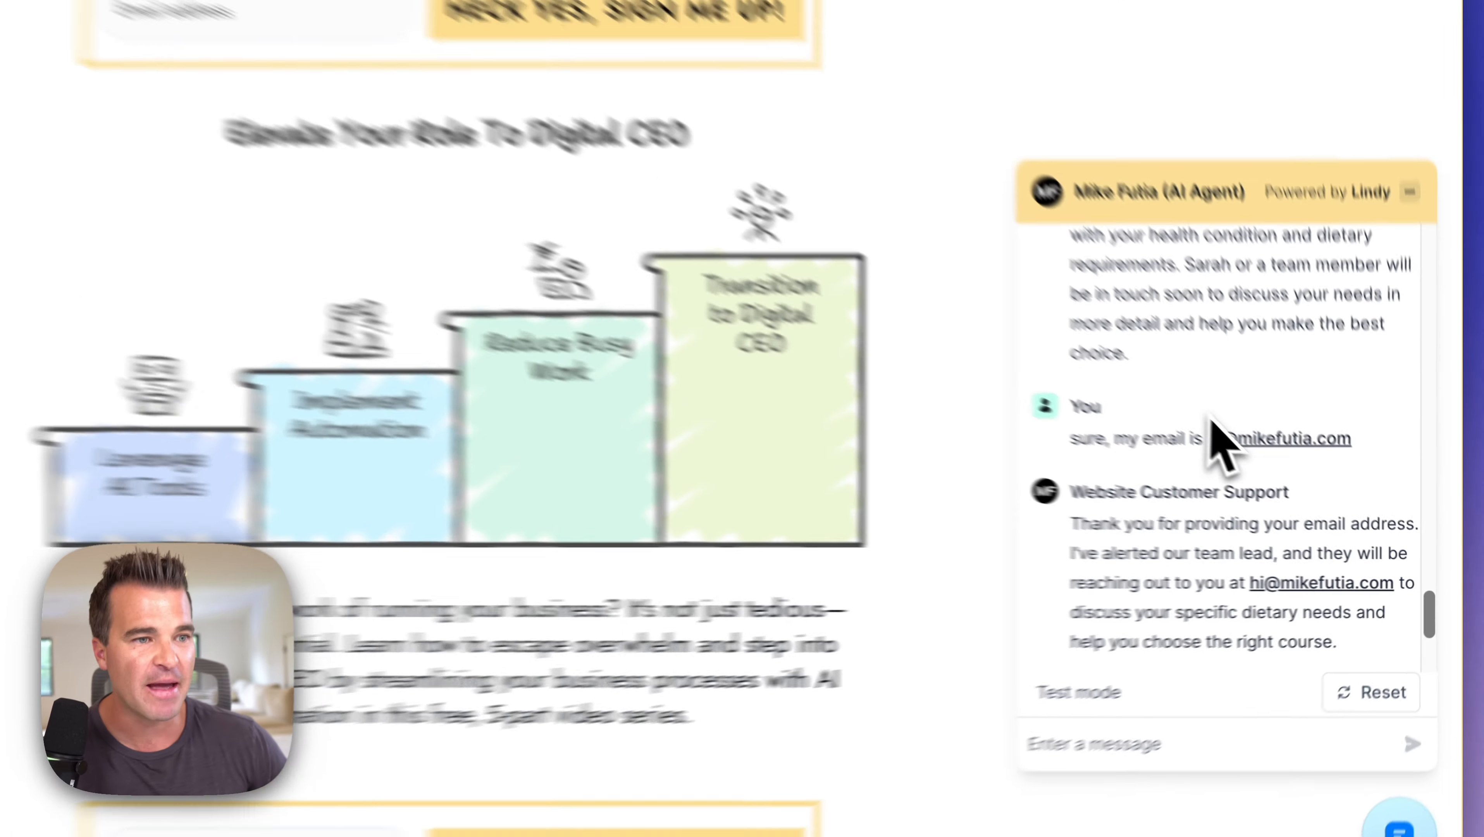
scroll(1212, 419, "down", 2)
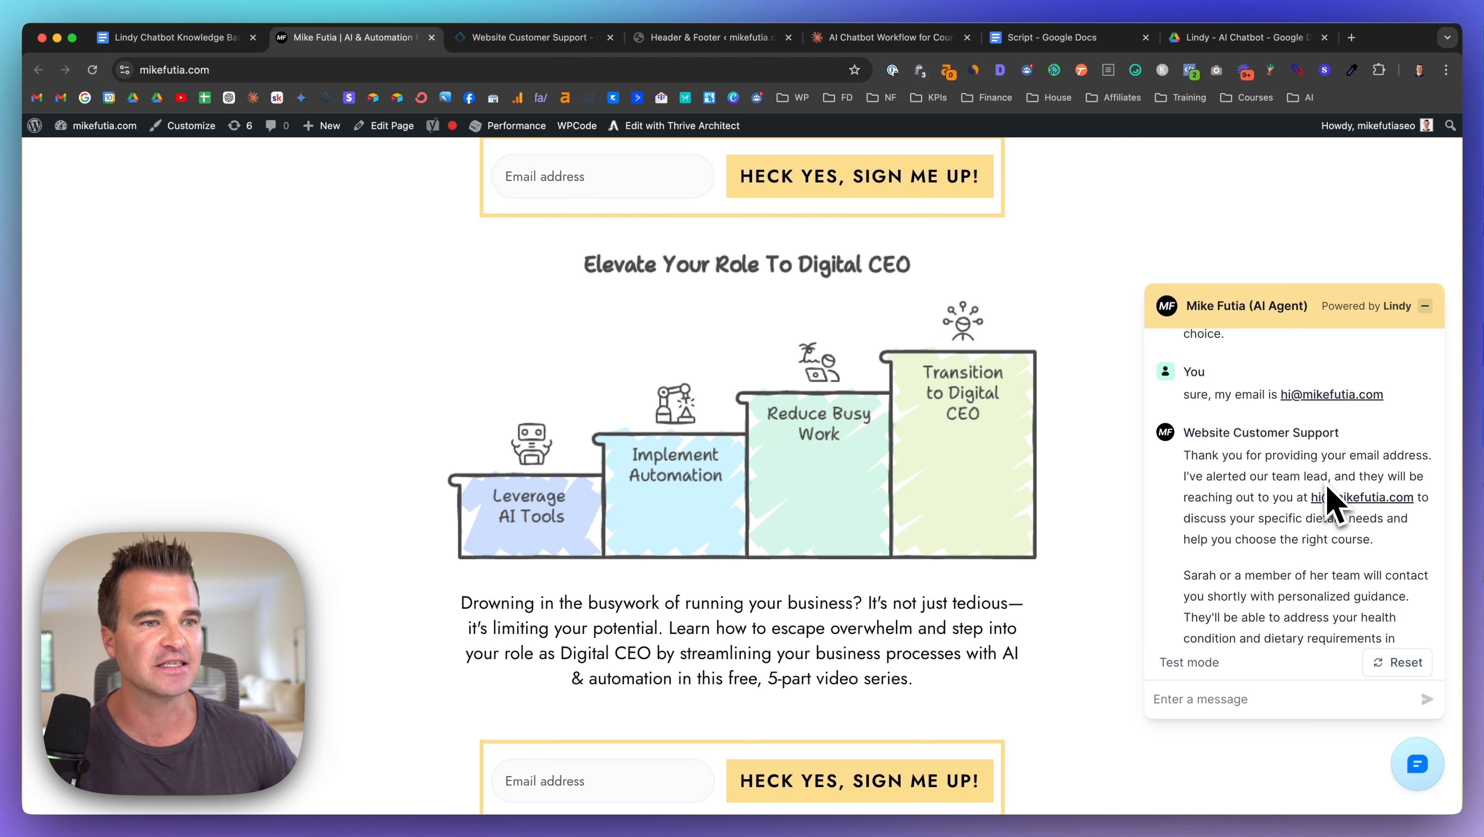
scroll(1330, 501, "down", 1)
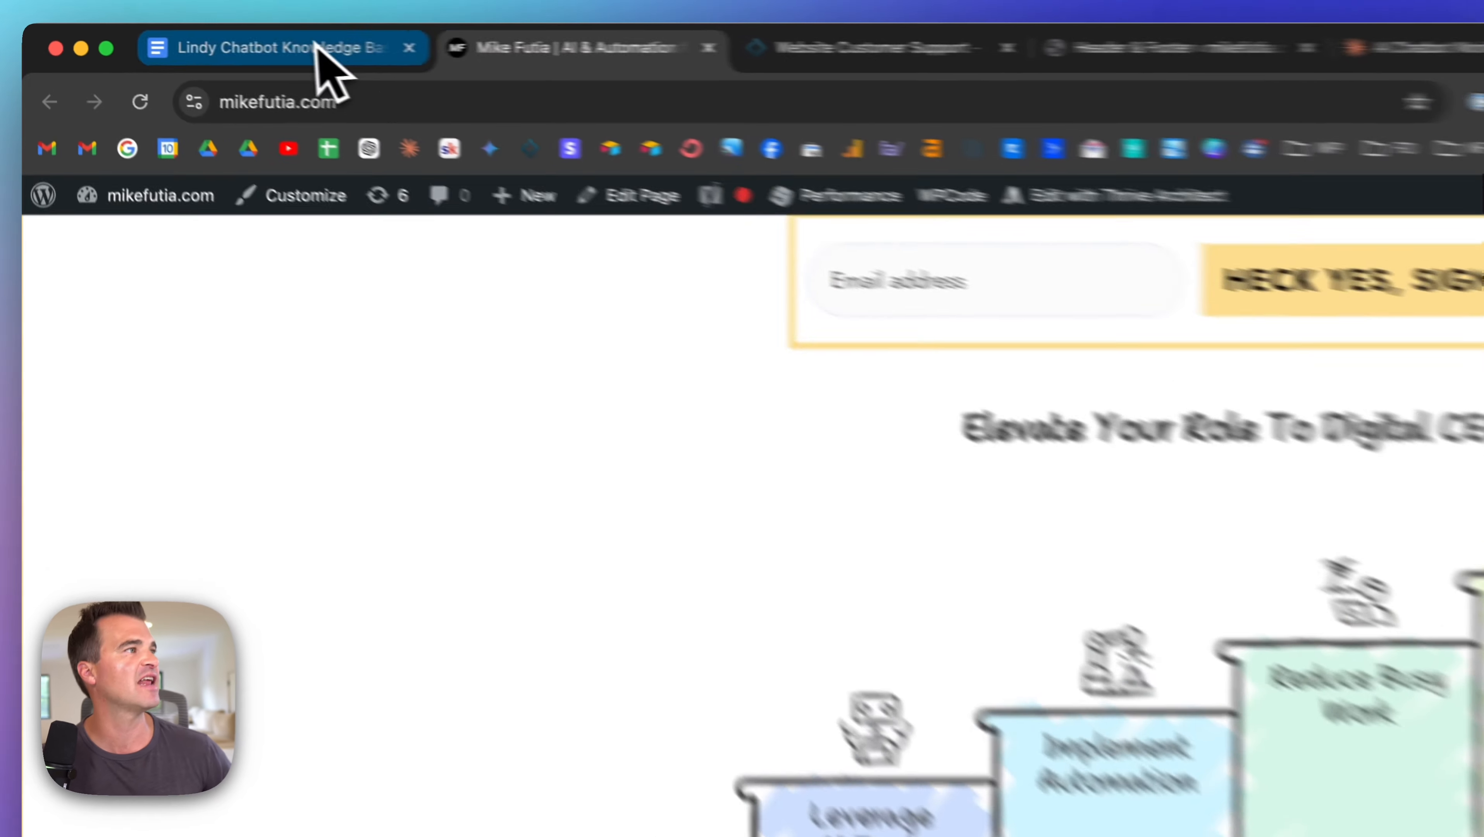
left_click(196, 37)
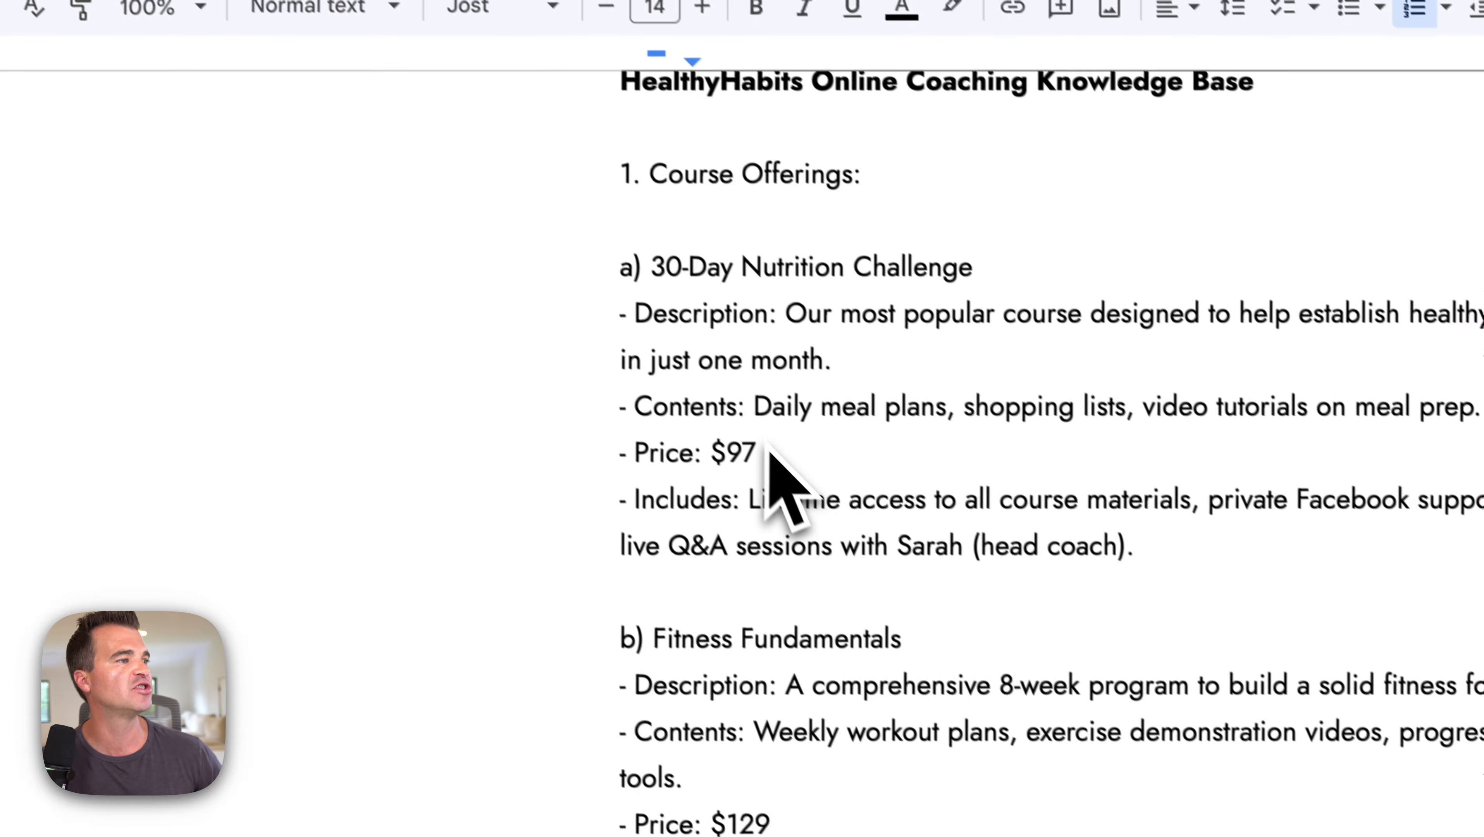
Step: Skim the HealthyHabits knowledge base document, then return to the Website Customer Support flow
scroll(756, 457, "down", 10)
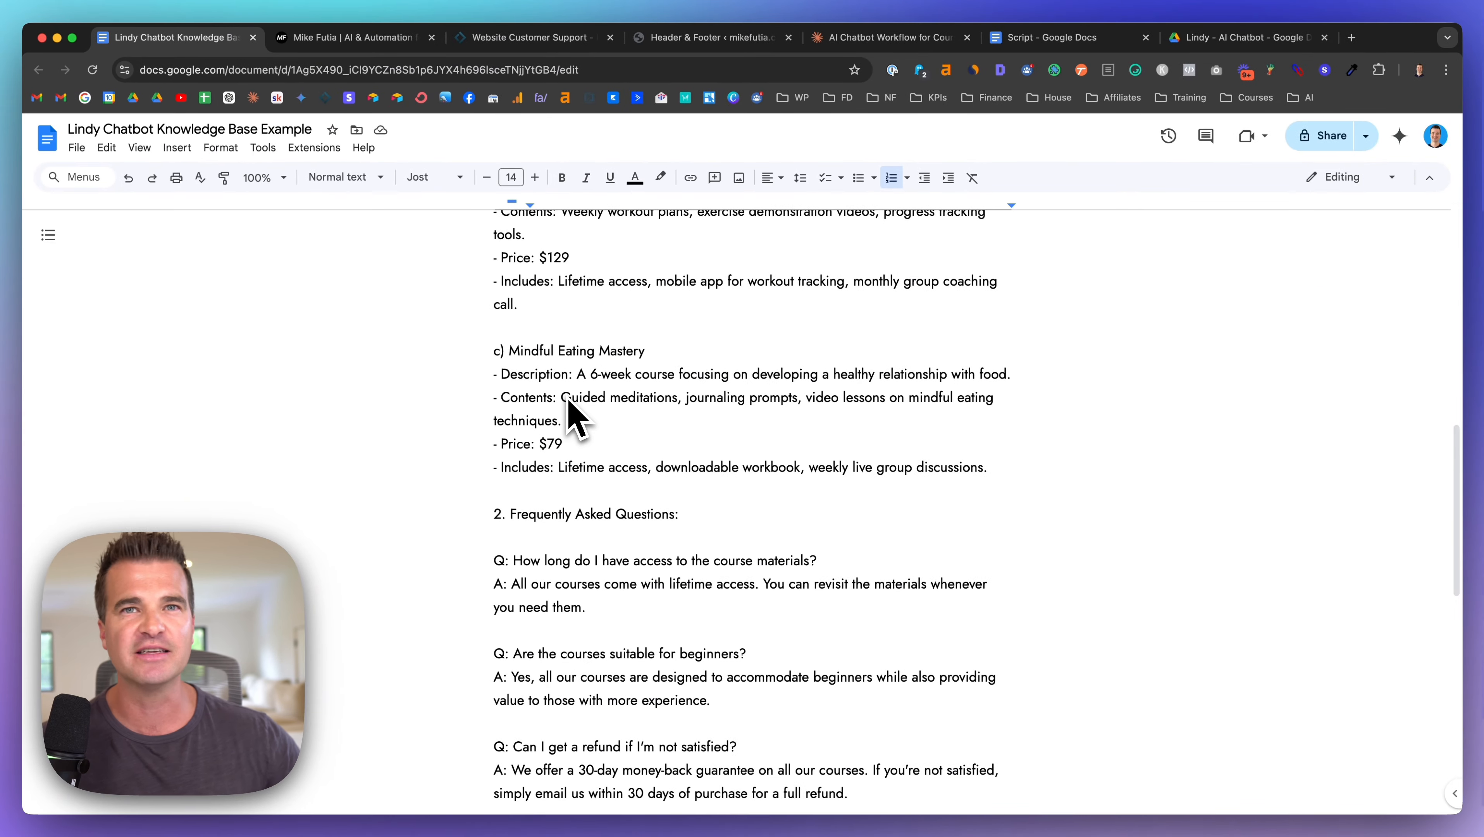
scroll(569, 417, "up", 10)
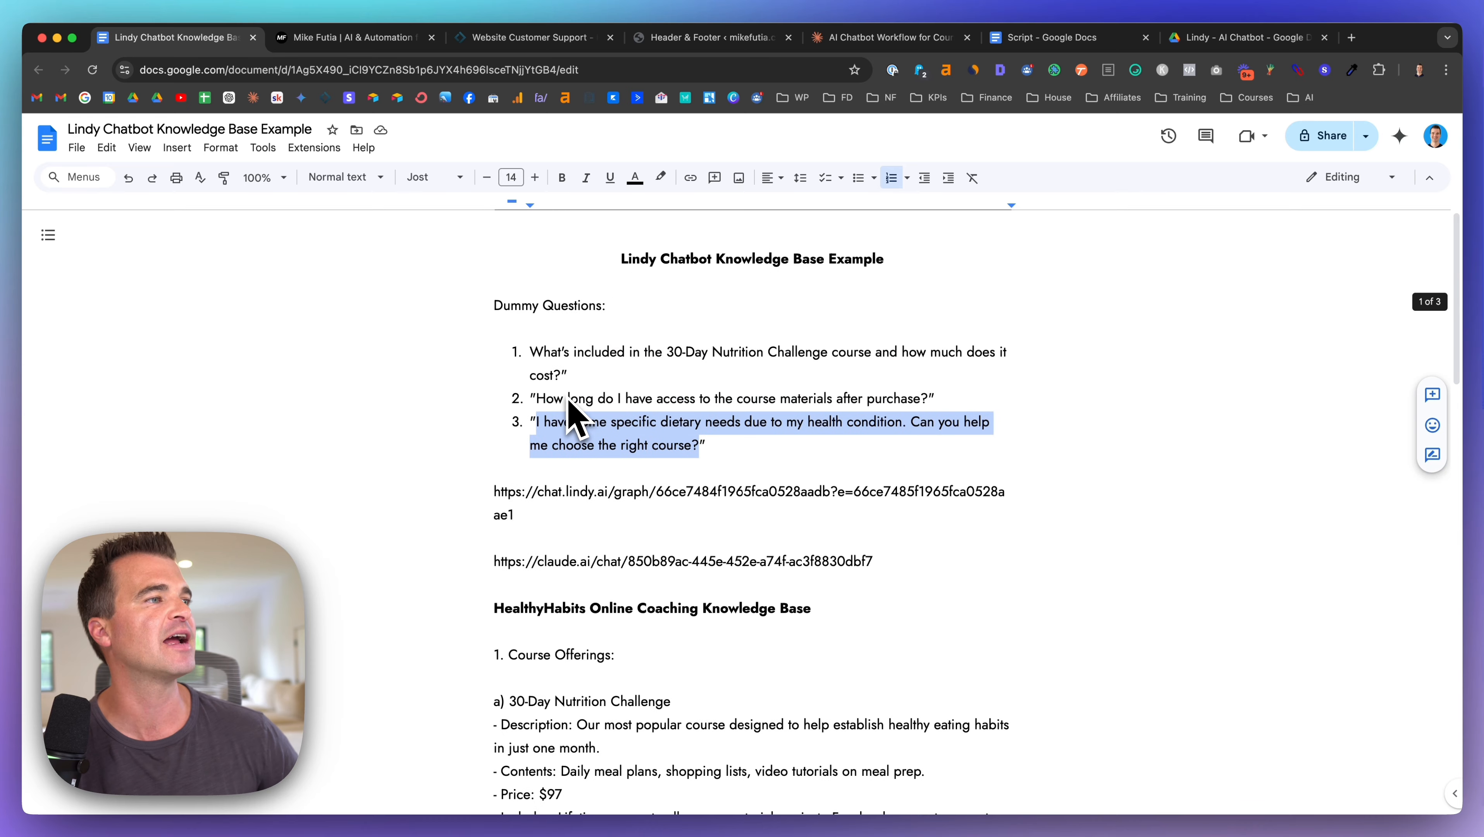
left_click(490, 41)
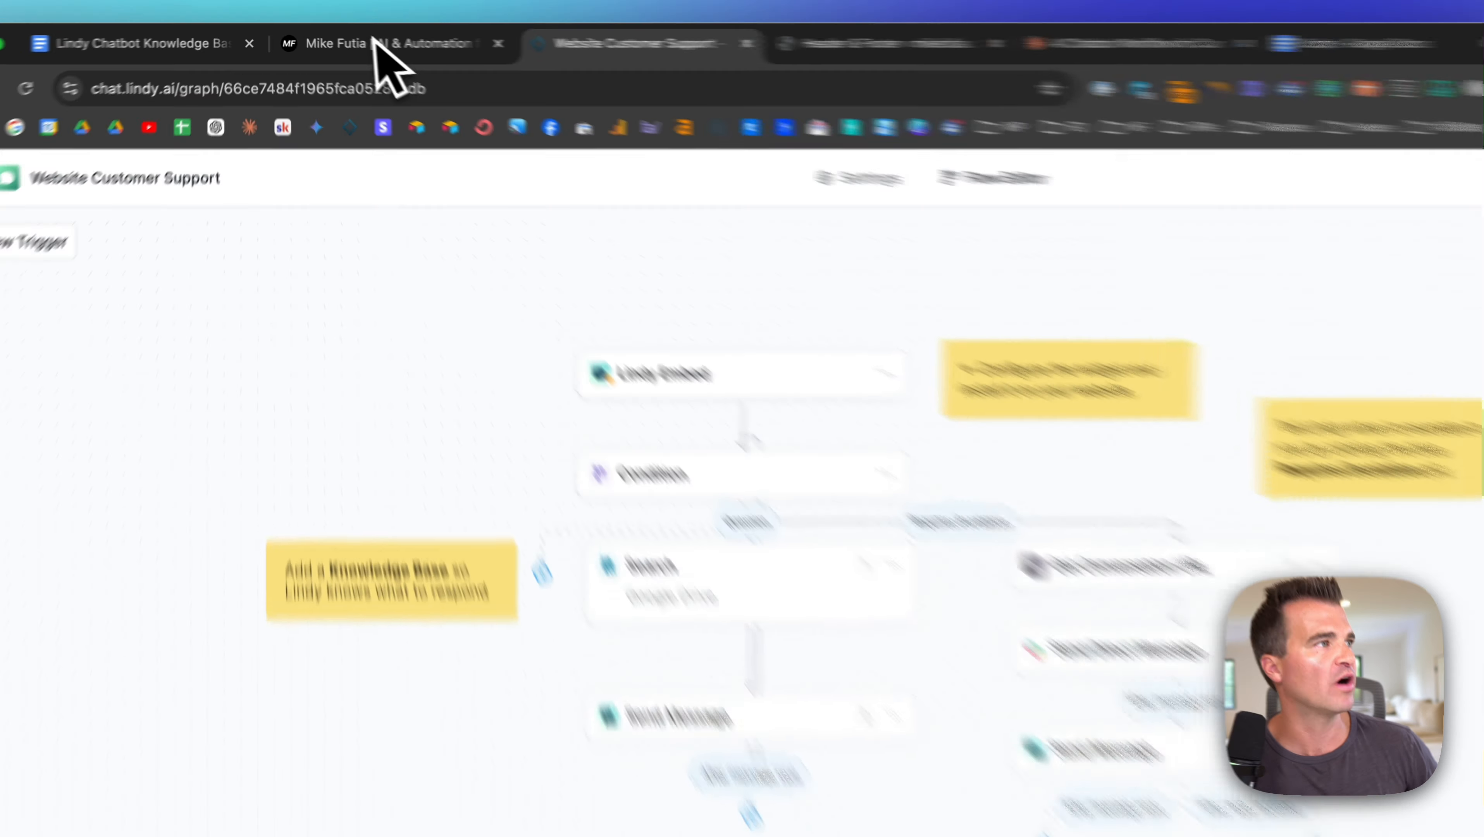
Step: Glance at the website chat, then go back to the Website Customer Support task list
left_click(352, 37)
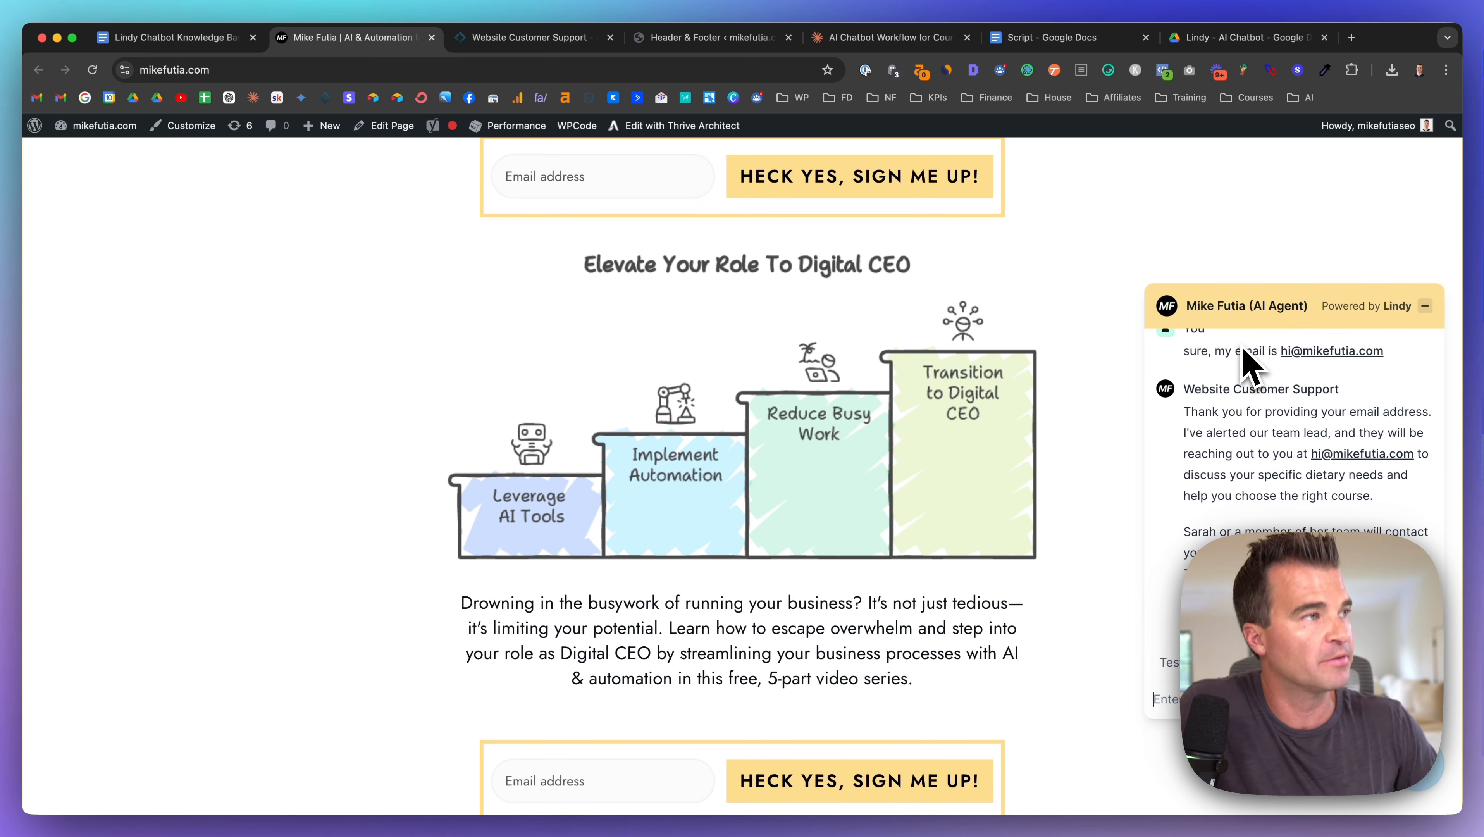
left_click(513, 40)
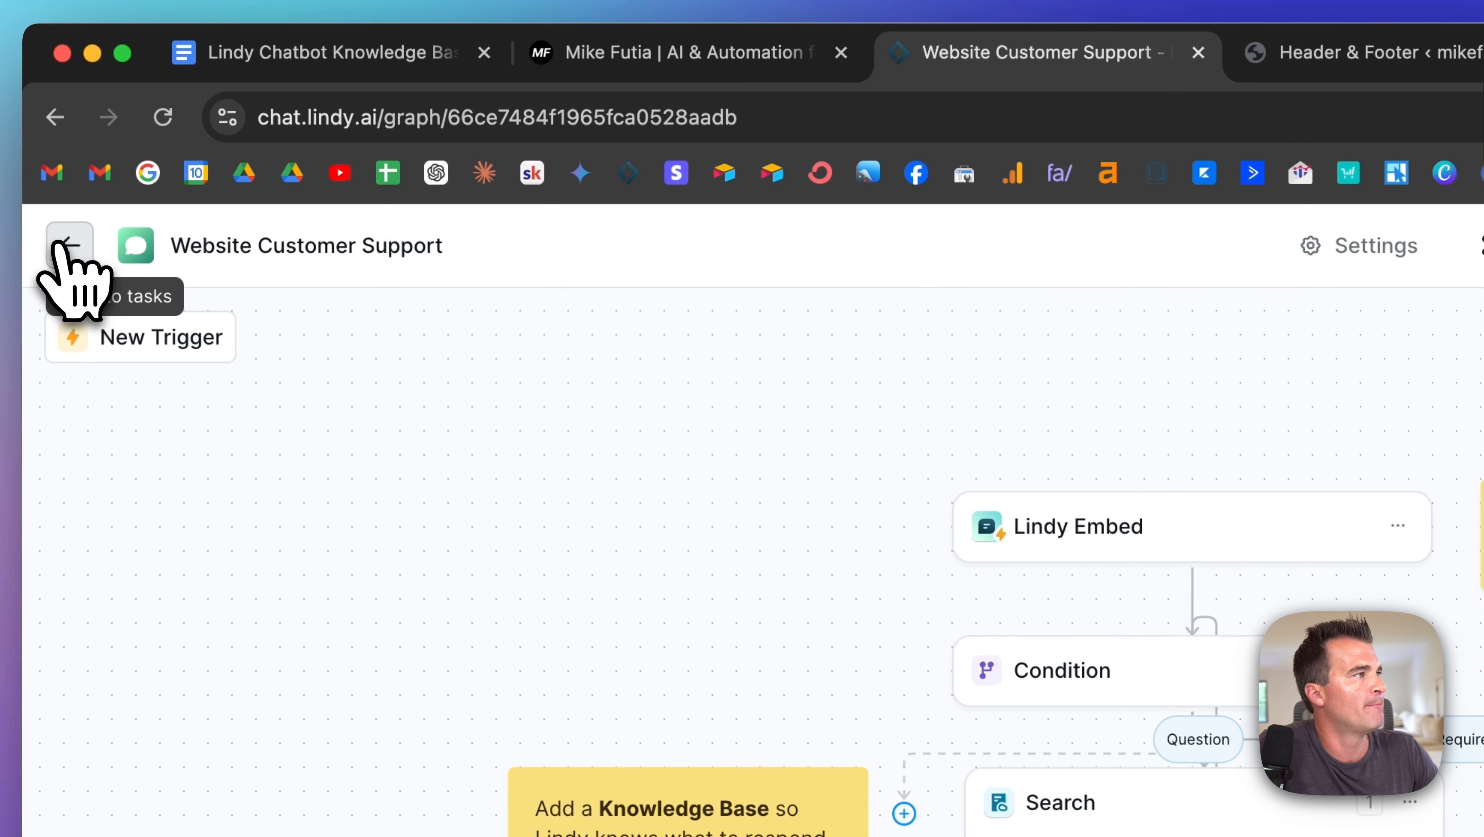
left_click(60, 246)
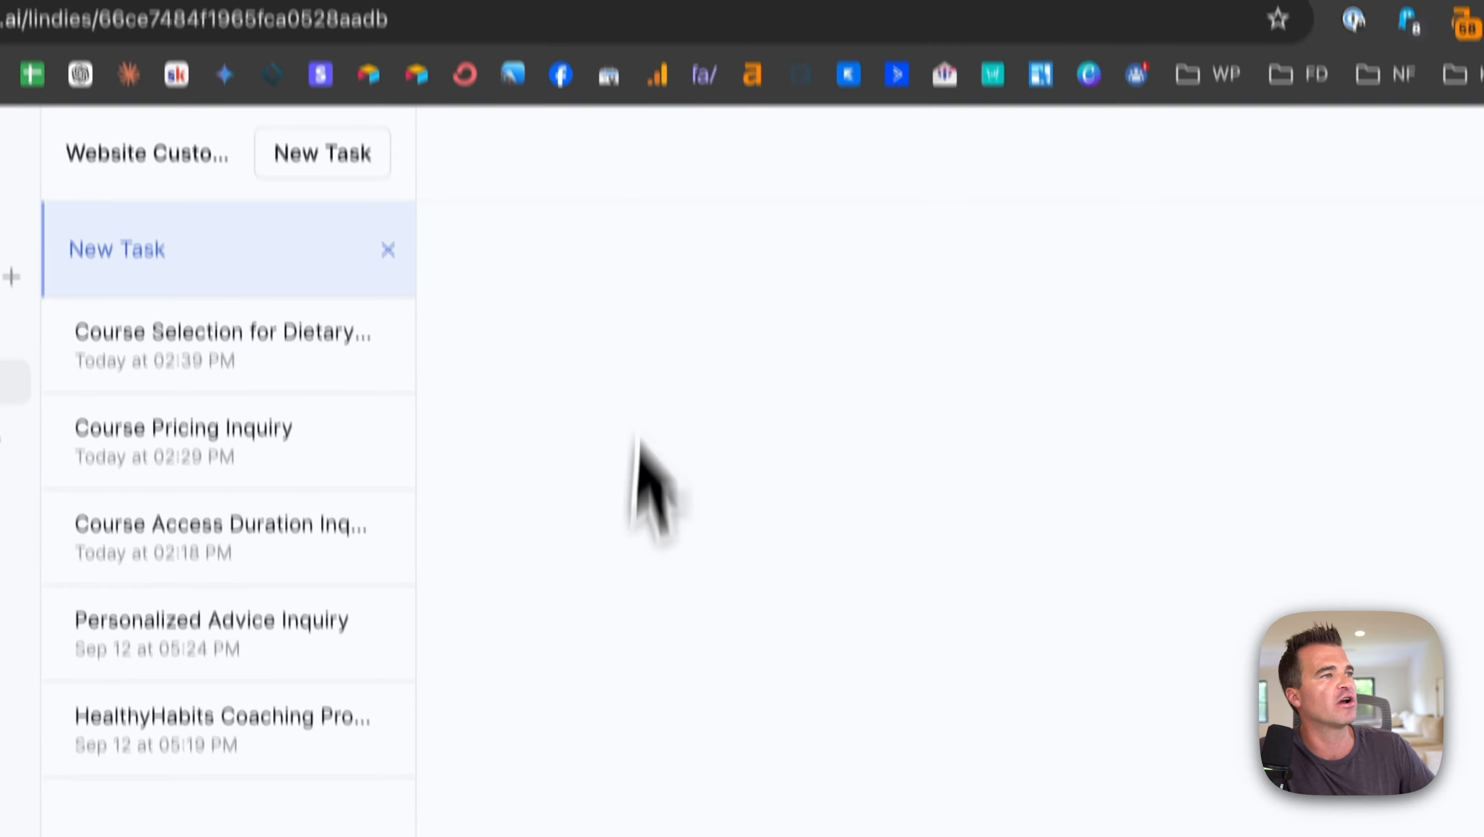
Step: Open the Course Selection for Dietary Needs task and review its full conversation log
left_click(446, 359)
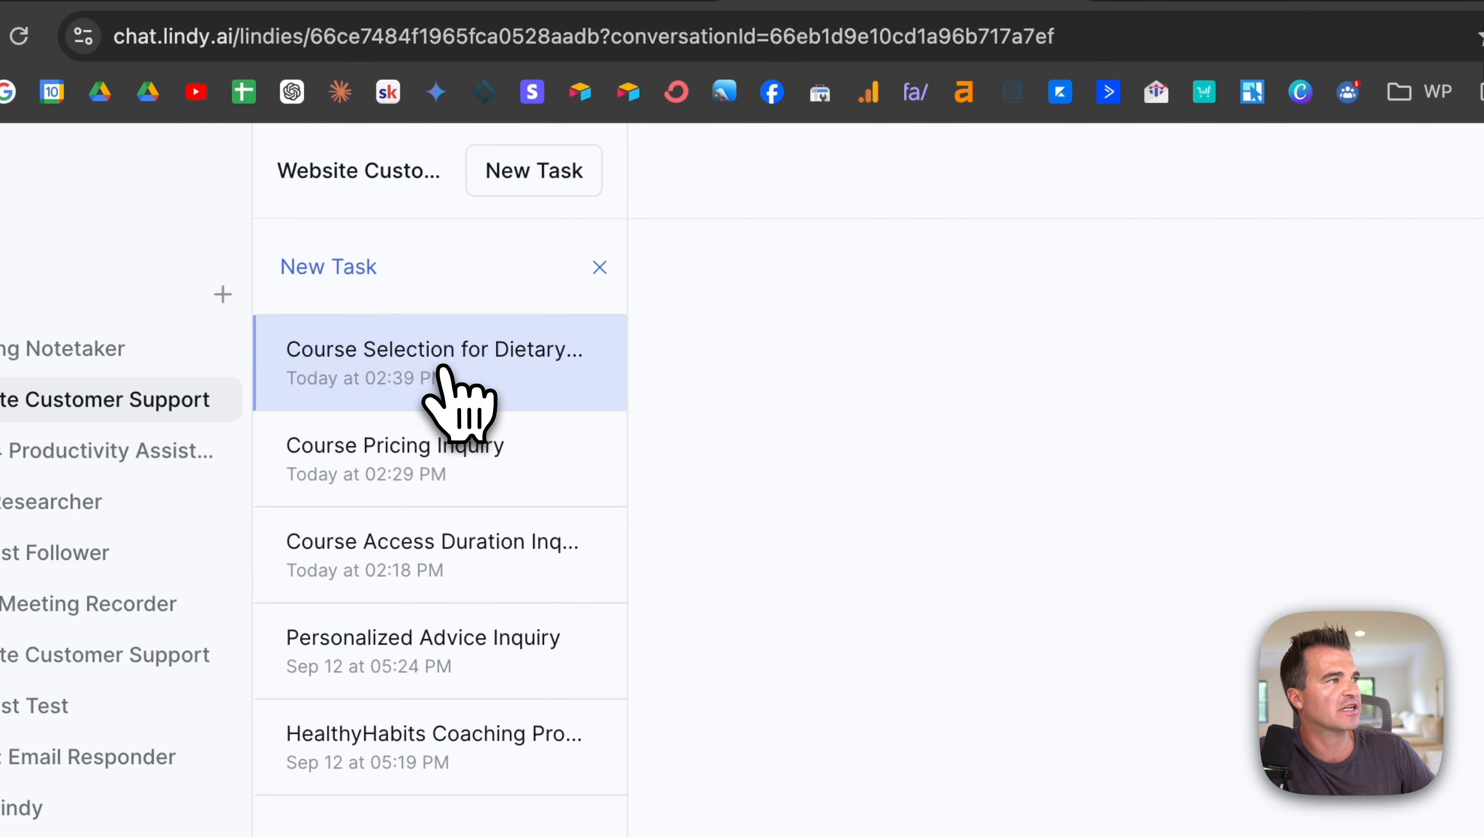
scroll(1046, 511, "down", 7)
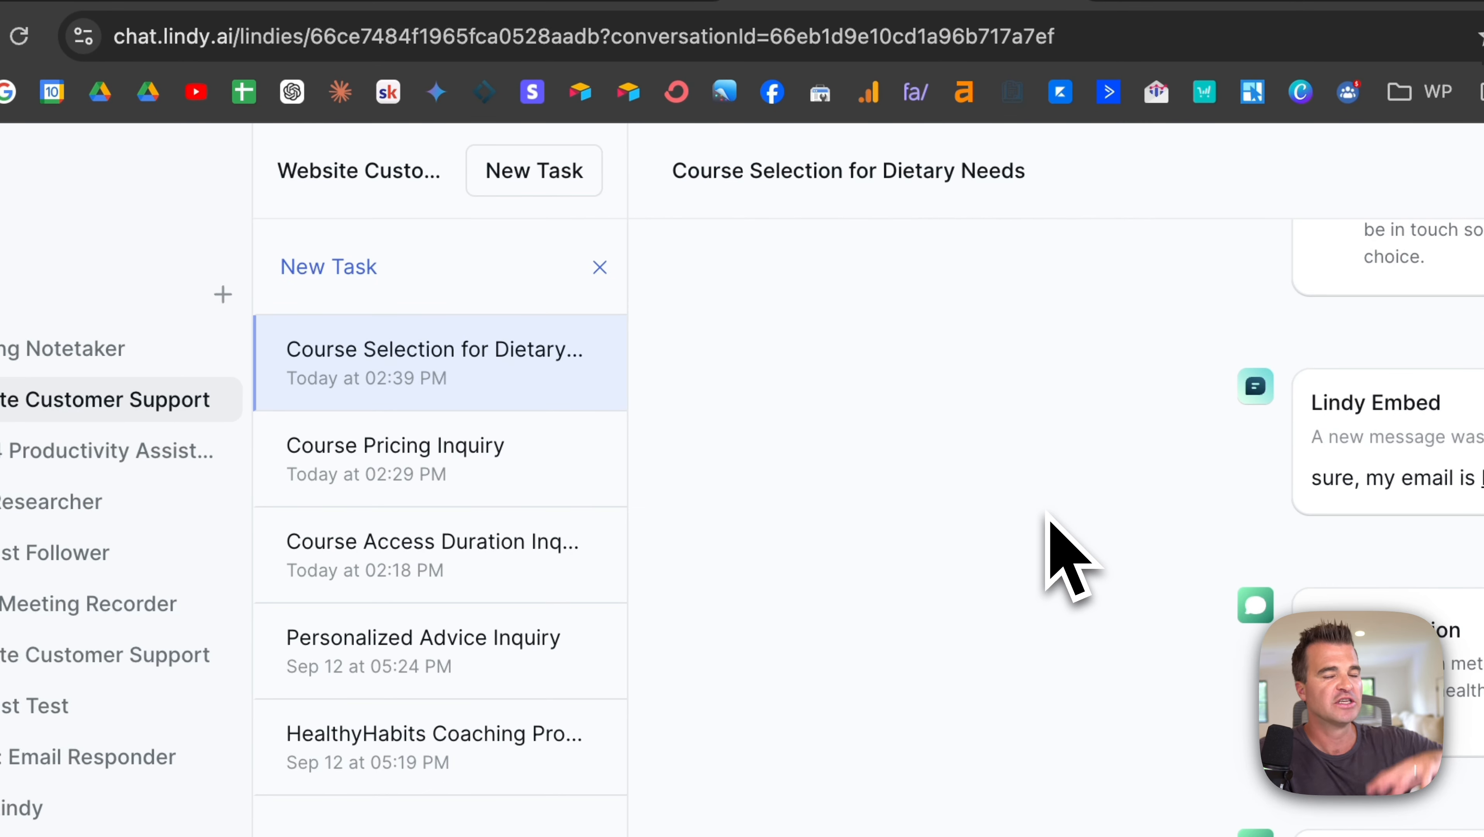
scroll(1046, 511, "up", 18)
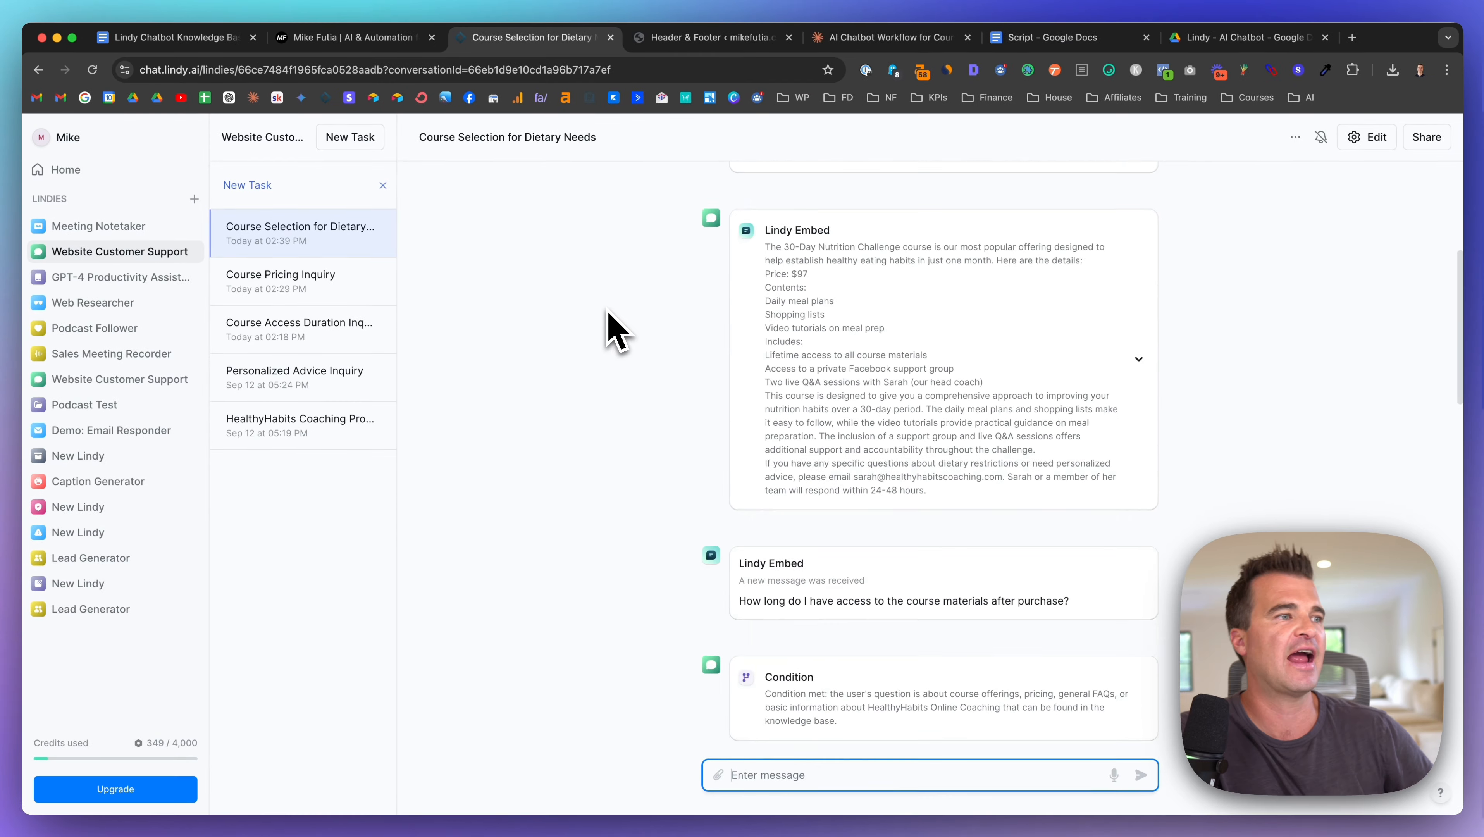
scroll(612, 330, "up", 5)
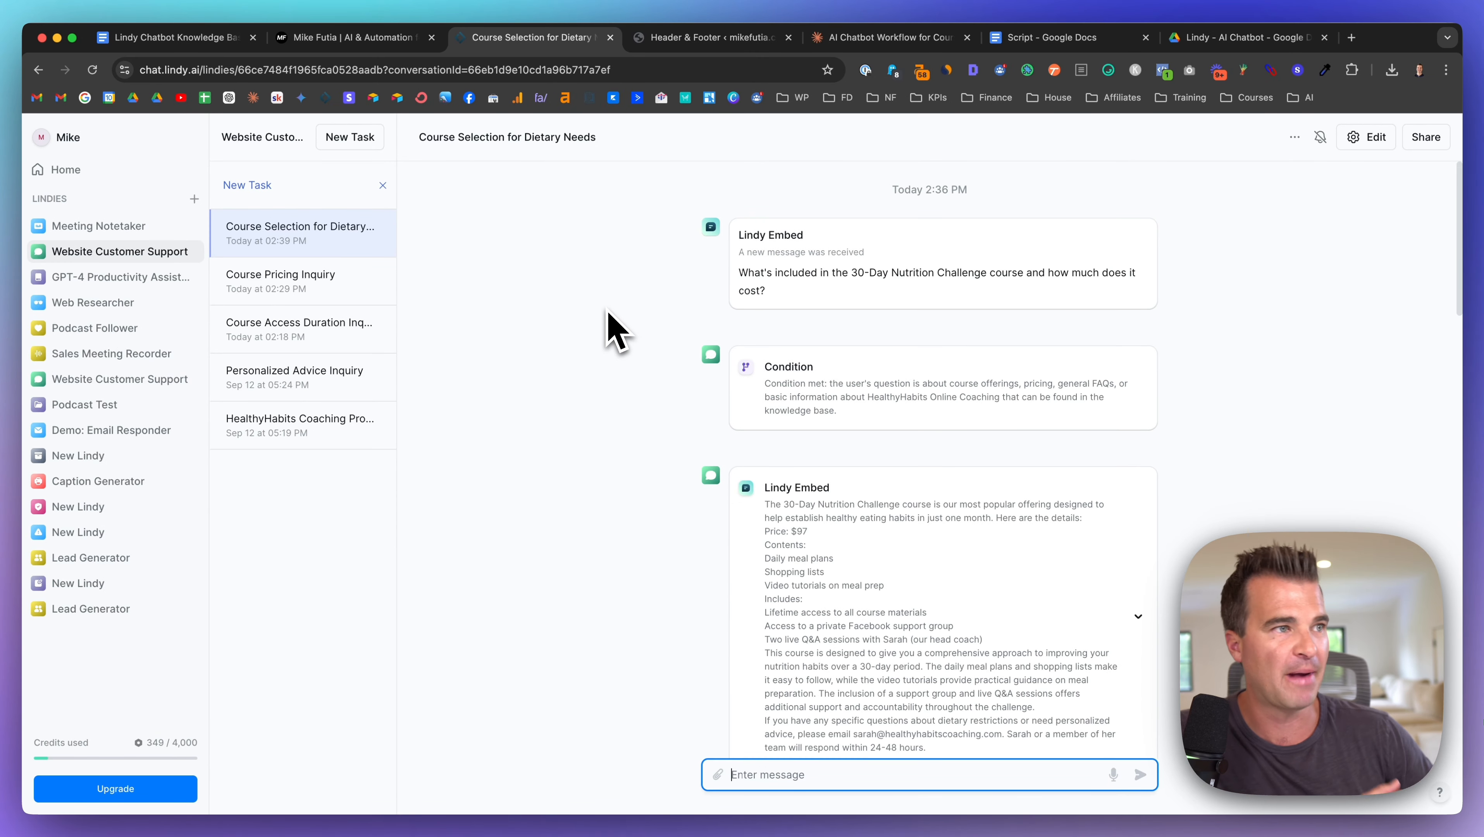
scroll(791, 244, "down", 1)
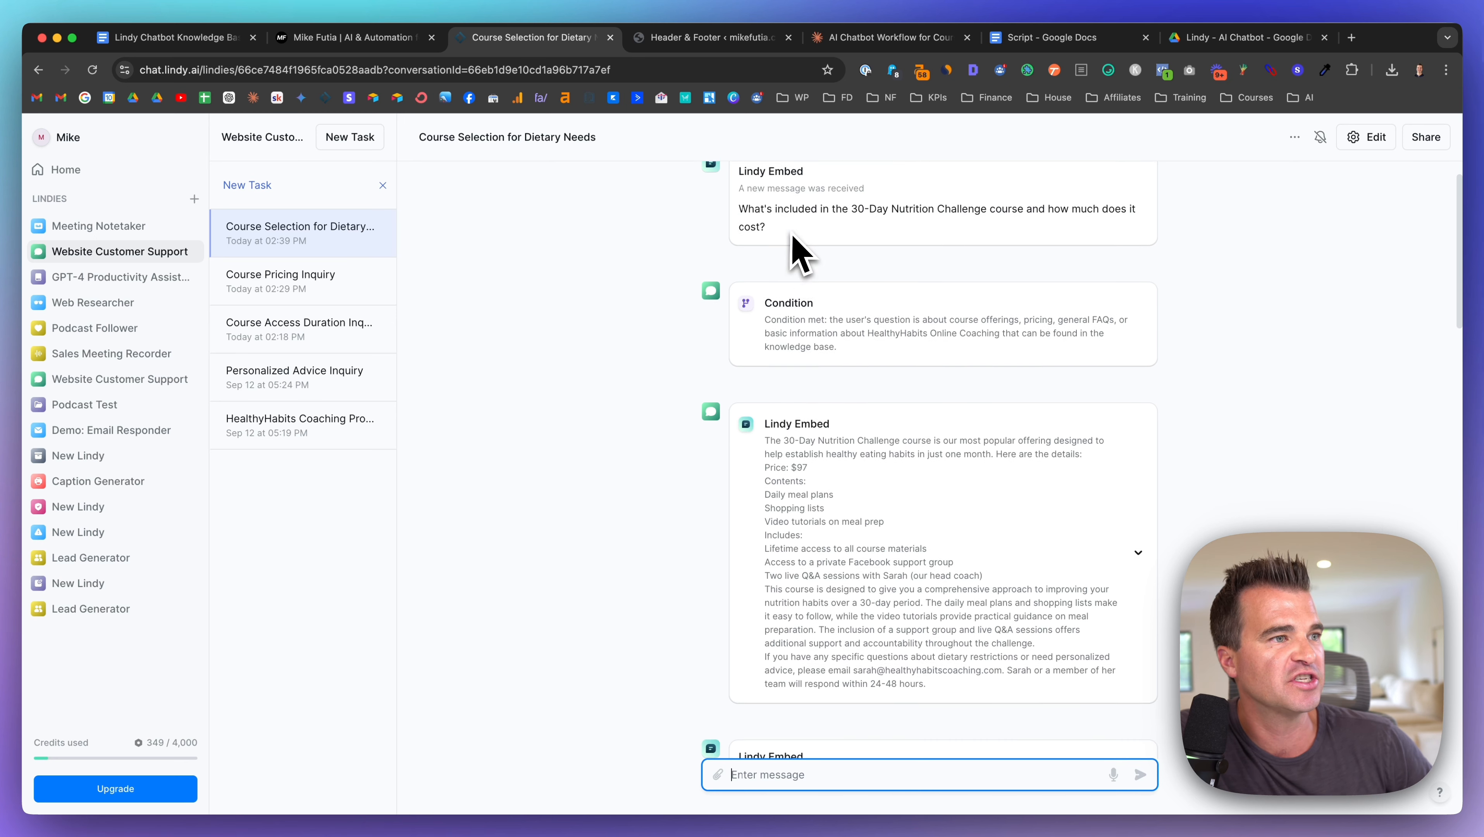
scroll(791, 243, "down", 2)
scroll(779, 281, "up", 1)
scroll(808, 296, "down", 3)
scroll(815, 299, "down", 2)
scroll(826, 293, "down", 3)
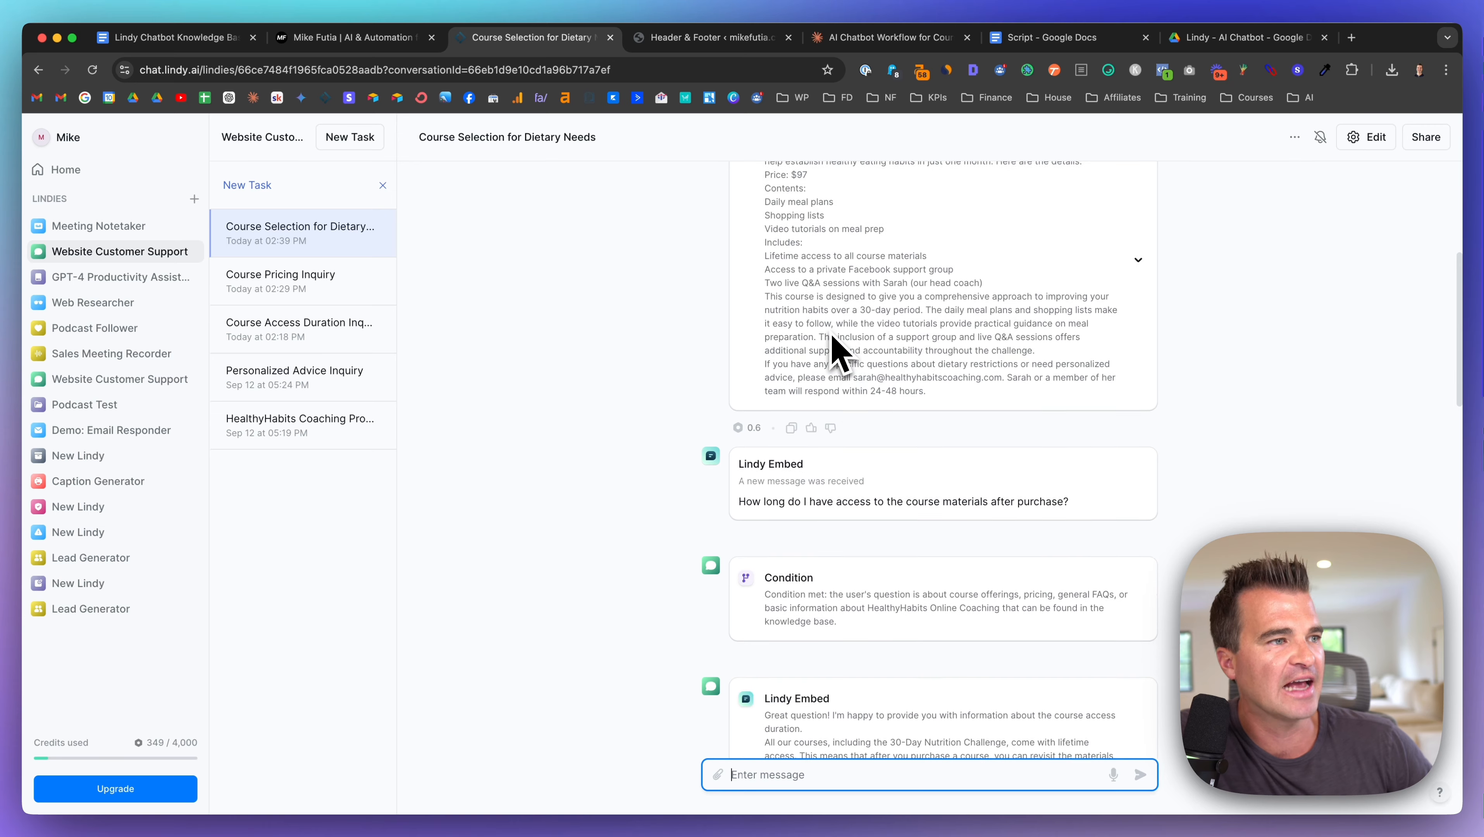
scroll(832, 363, "down", 6)
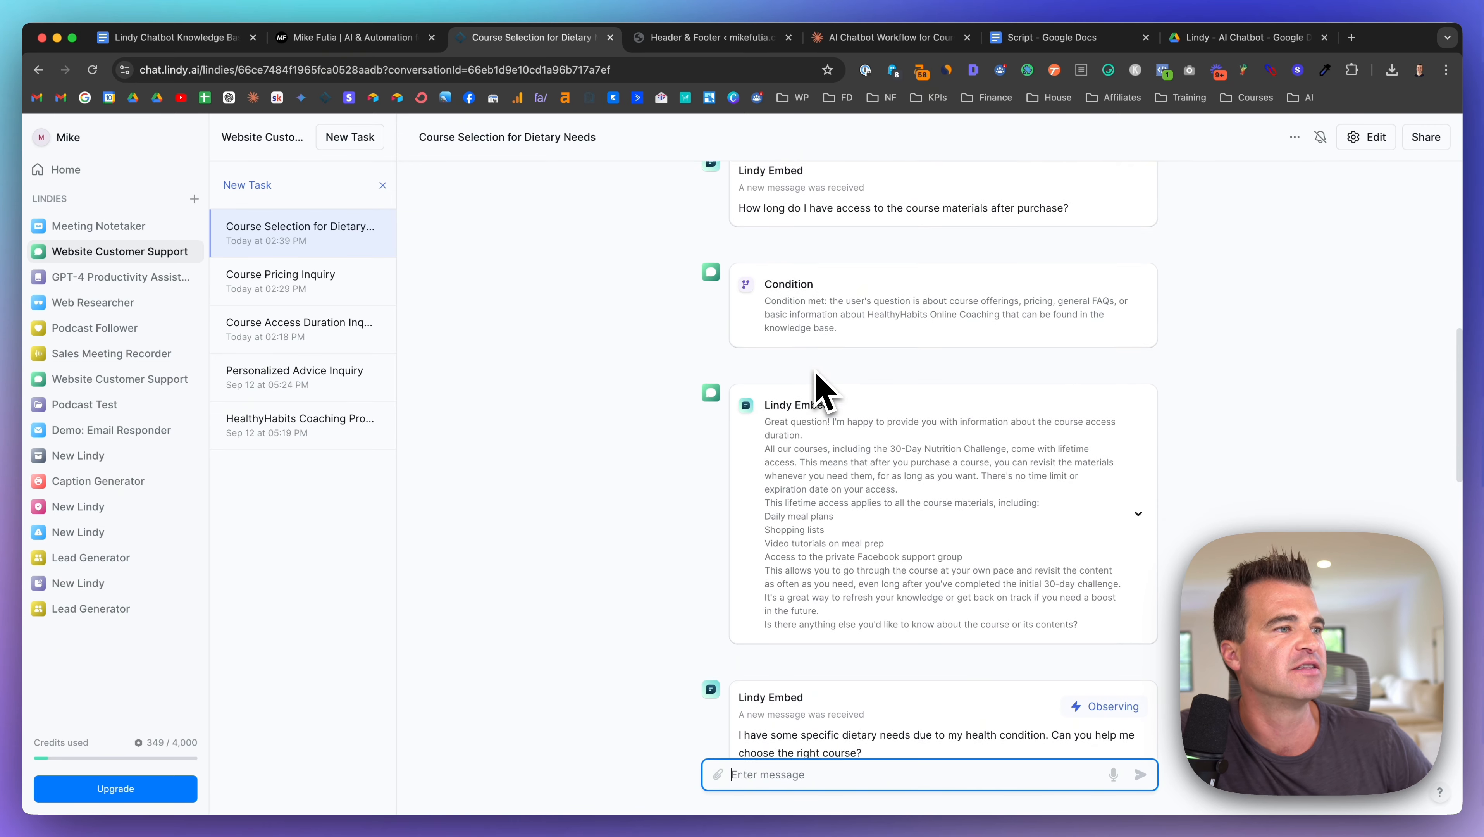
scroll(821, 389, "down", 8)
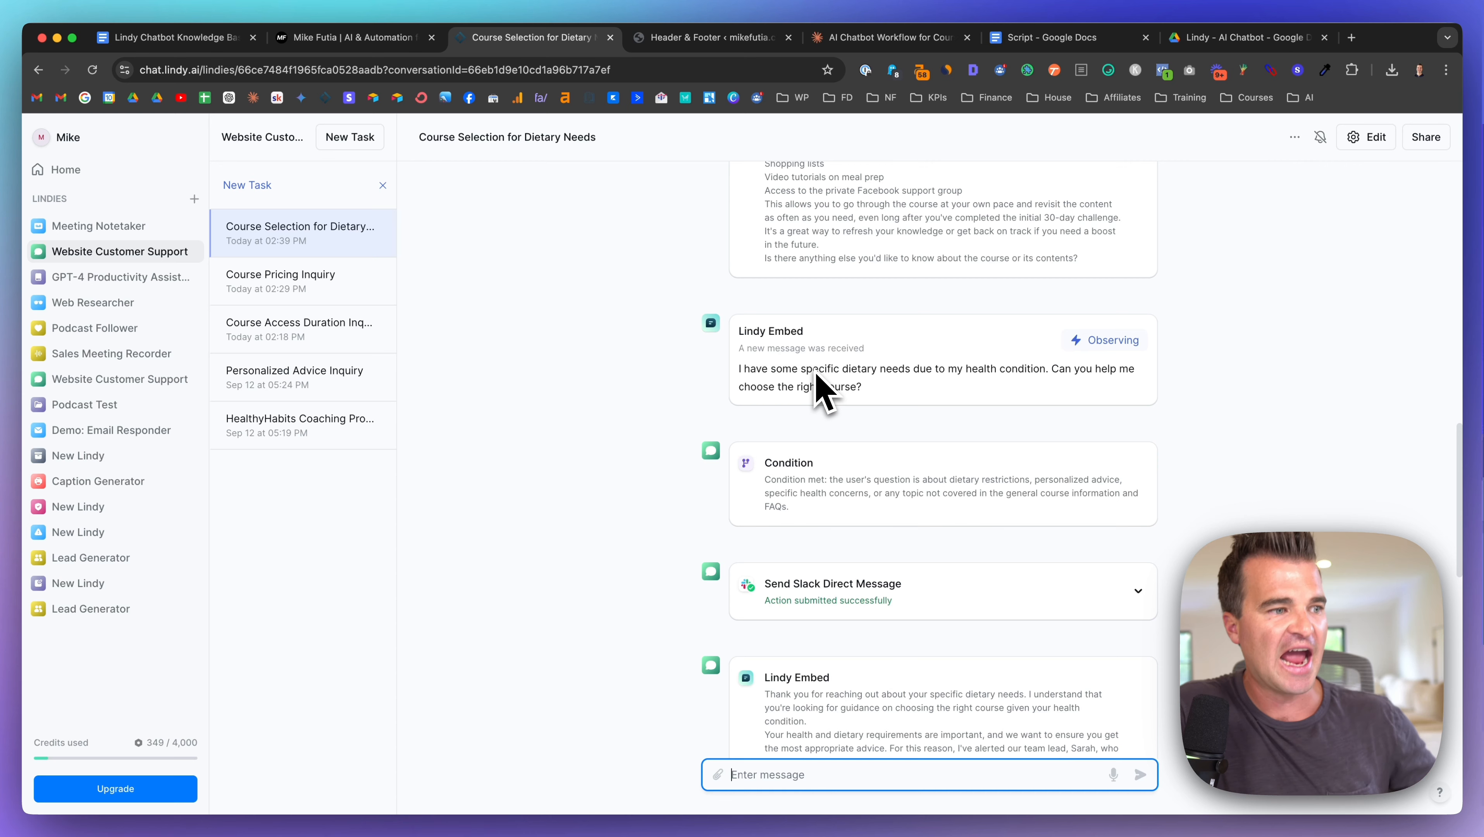
scroll(817, 390, "down", 5)
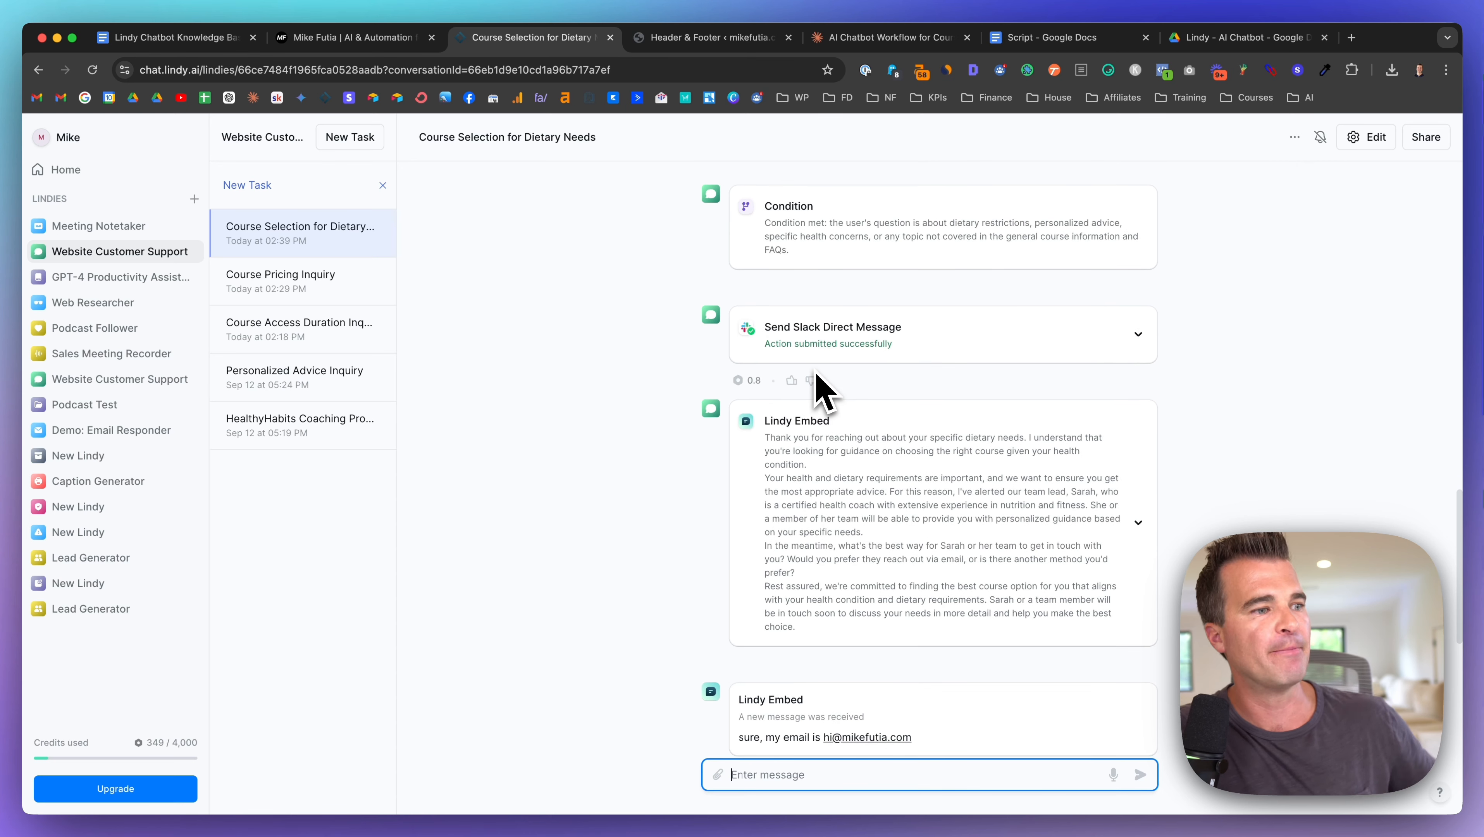
scroll(818, 390, "down", 5)
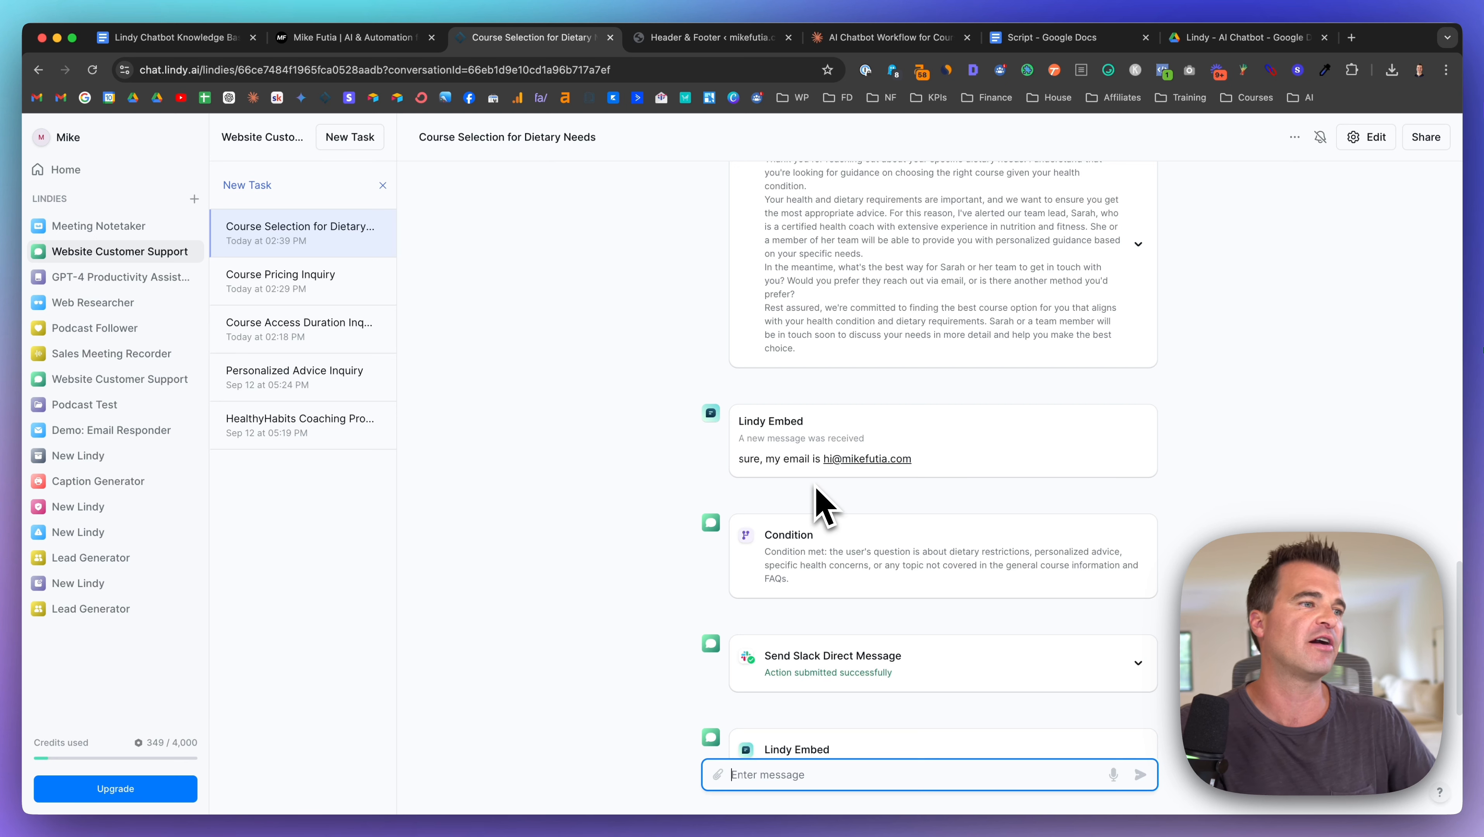
scroll(733, 469, "down", 3)
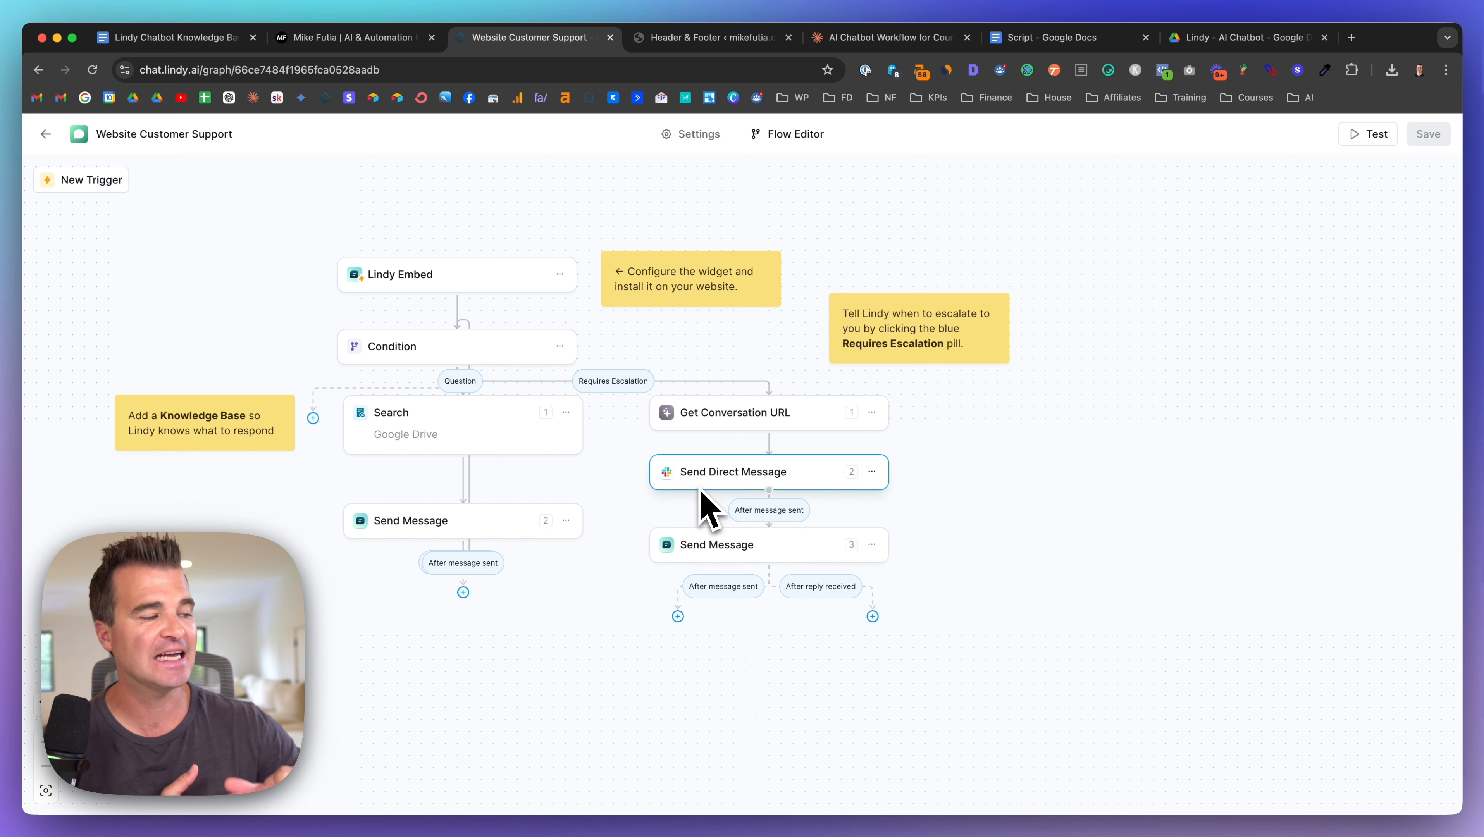
Step: In Slack, read the escalation DM and highlight the line about needing personalized advice
left_click(387, 804)
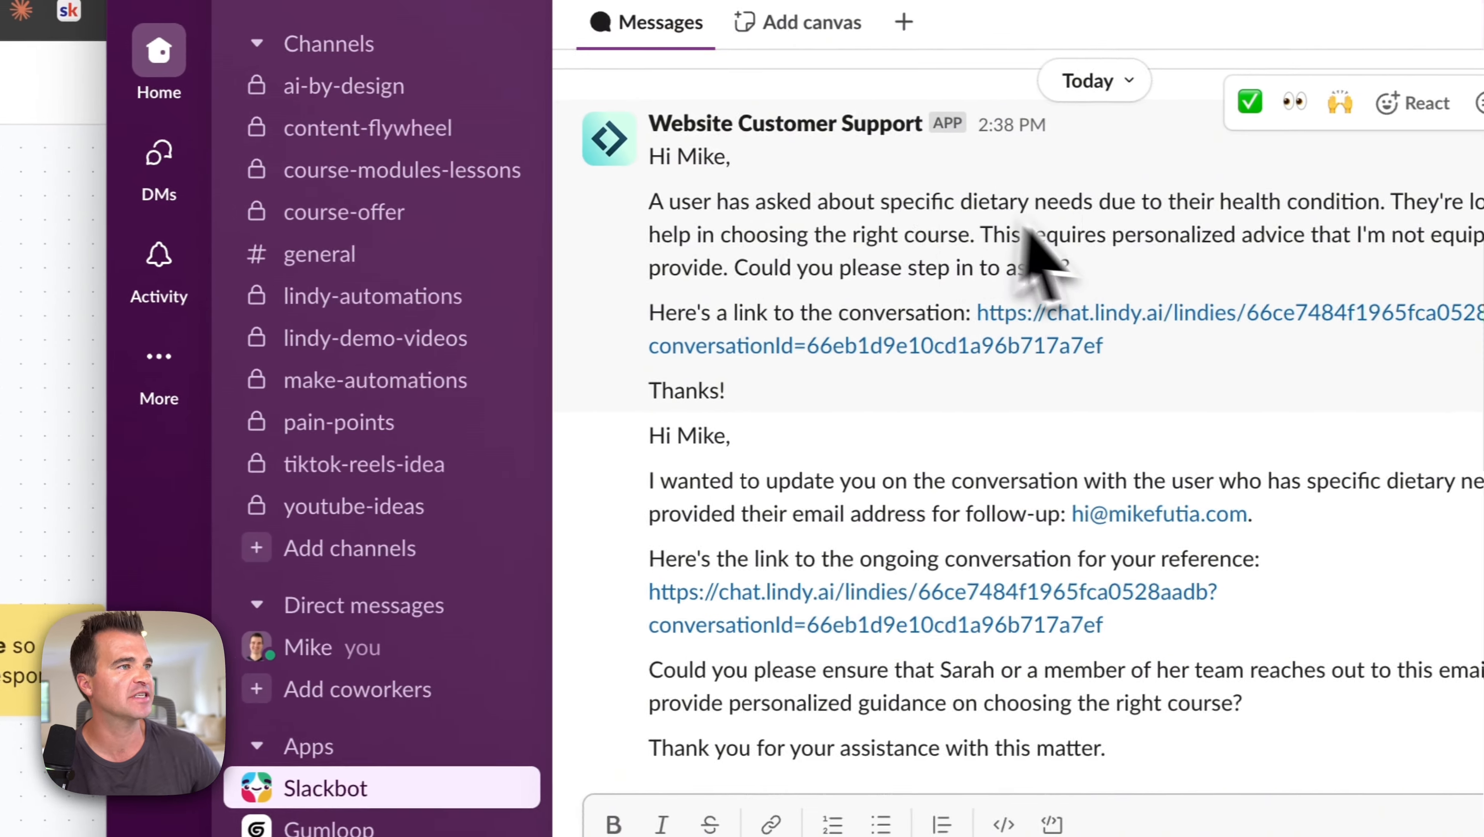
scroll(1023, 225, "up", 1)
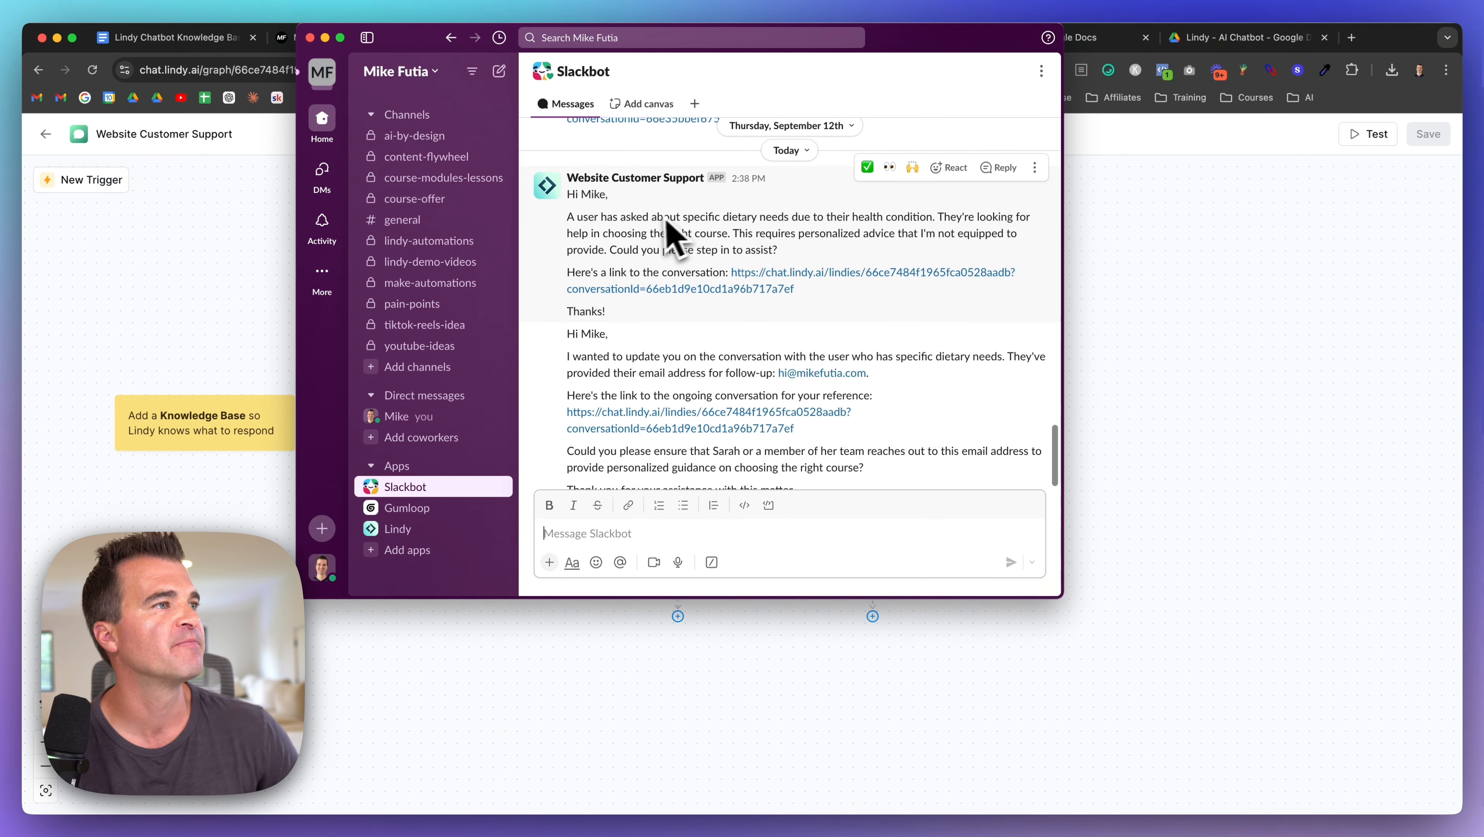
scroll(662, 237, "down", 1)
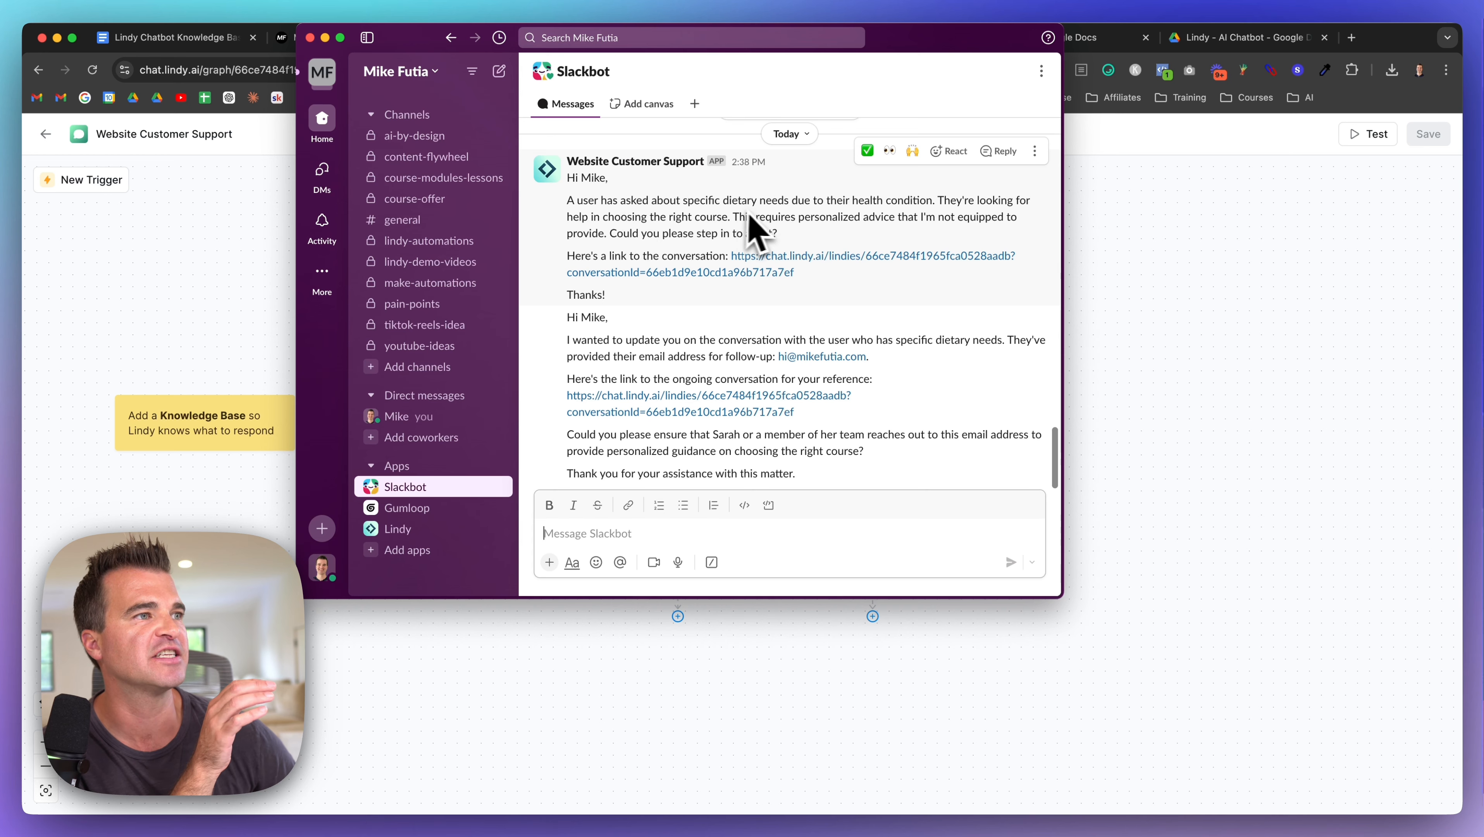
scroll(813, 216, "down", 1)
scroll(815, 218, "down", 1)
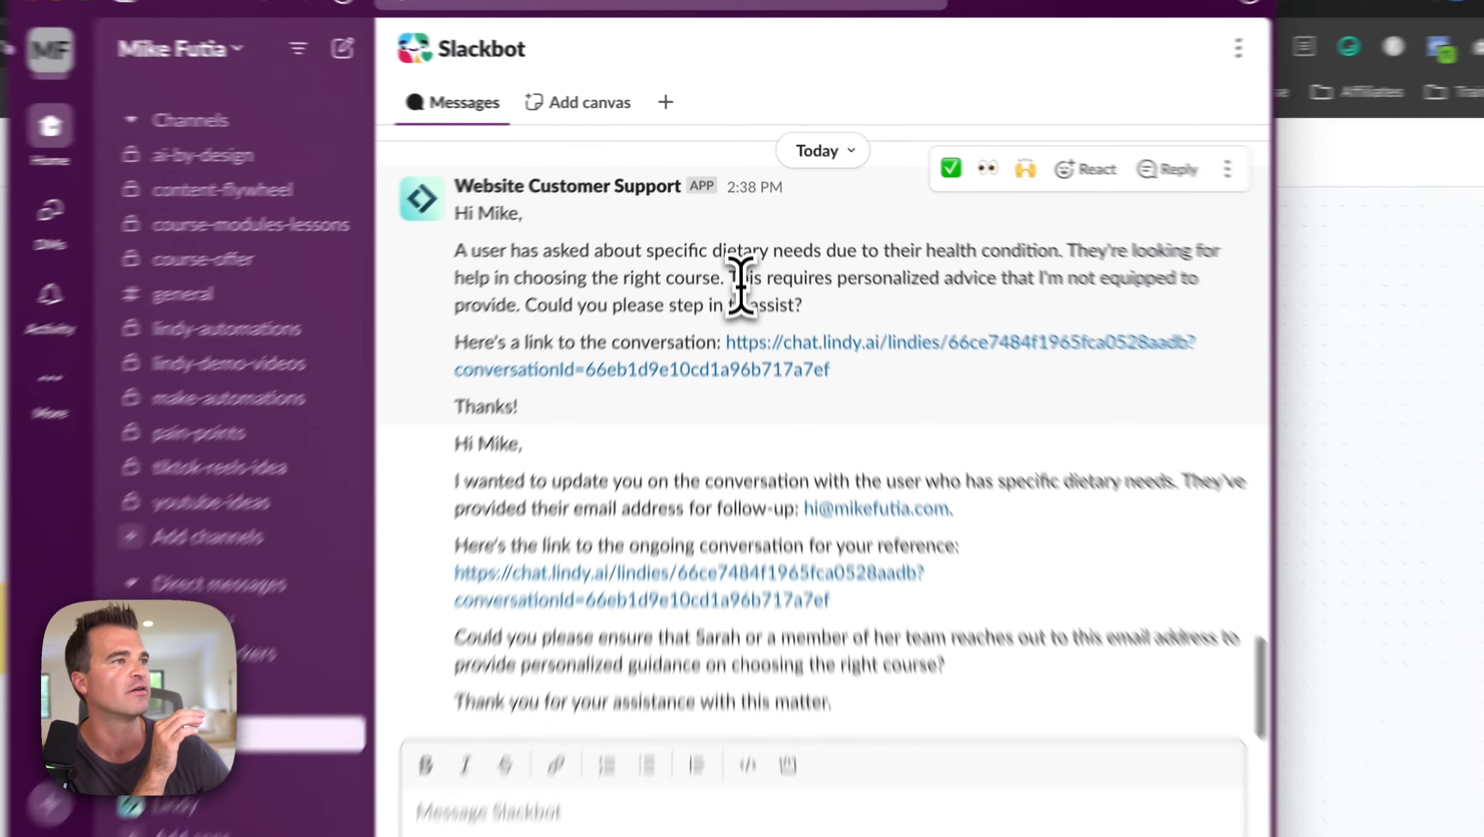
left_click_drag(733, 210, 796, 227)
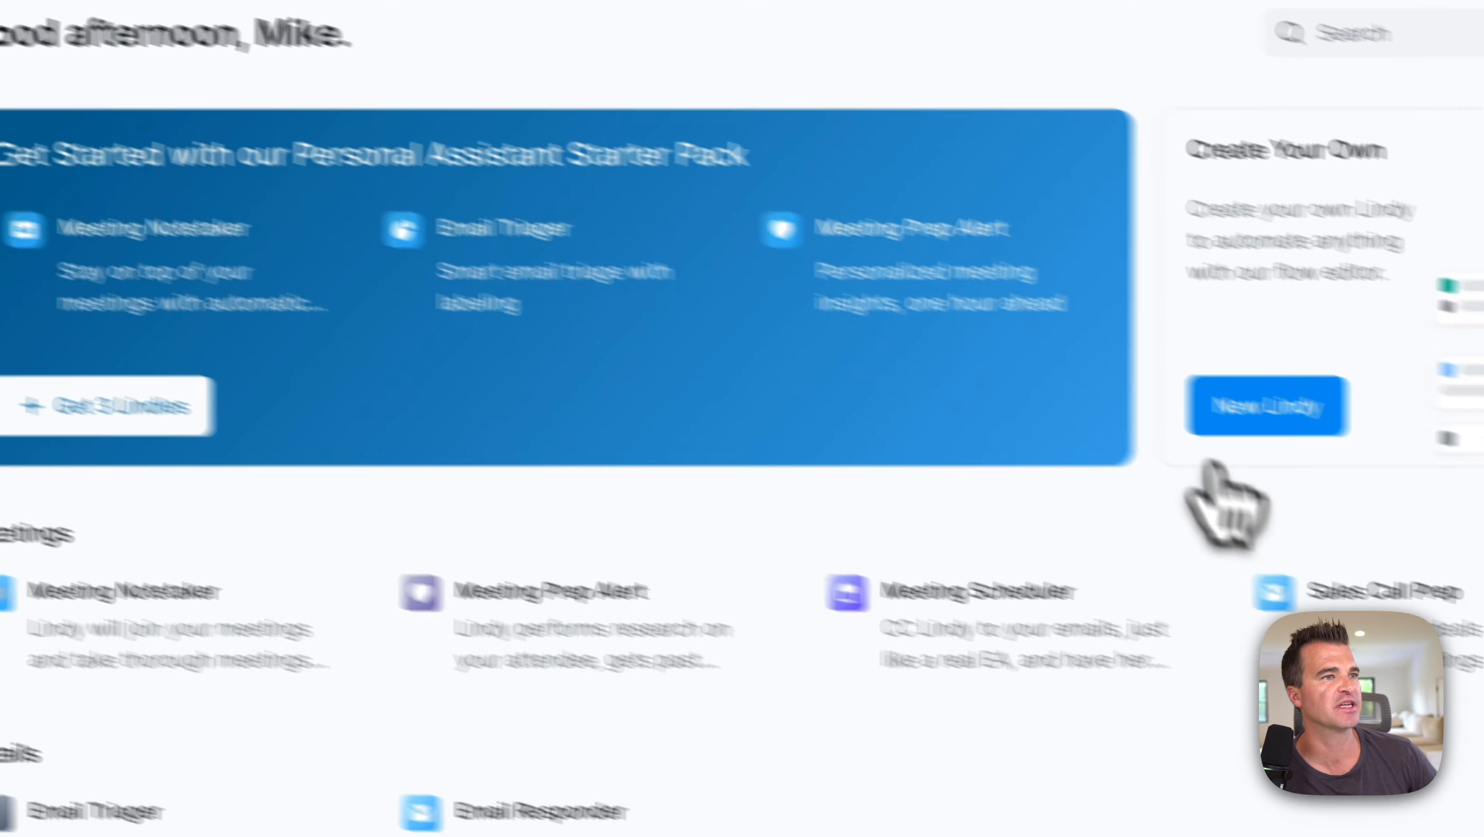
Step: Create a new Lindy from scratch and give it a Lindy Embed trigger
left_click(1219, 425)
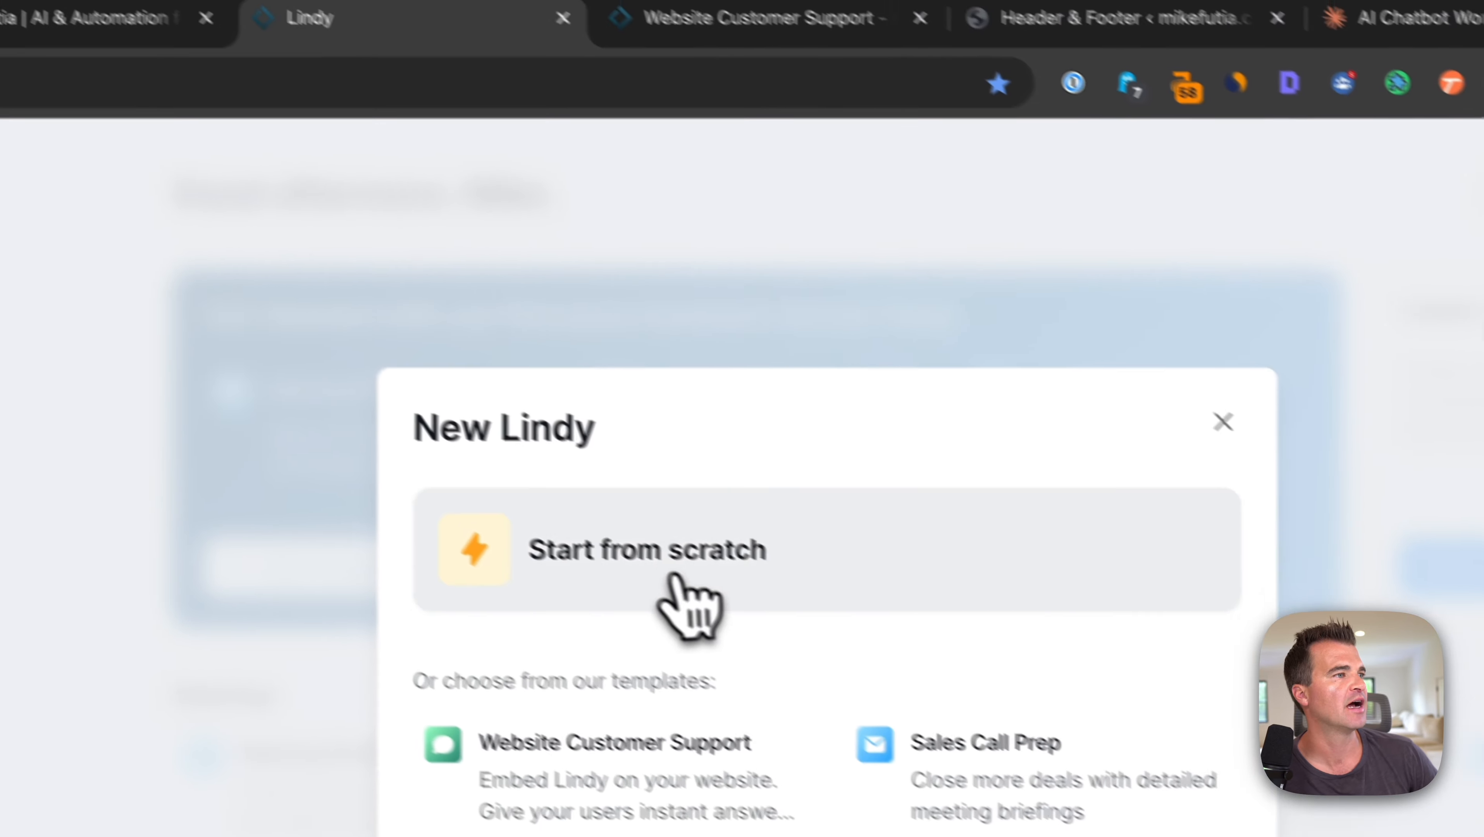
left_click(716, 582)
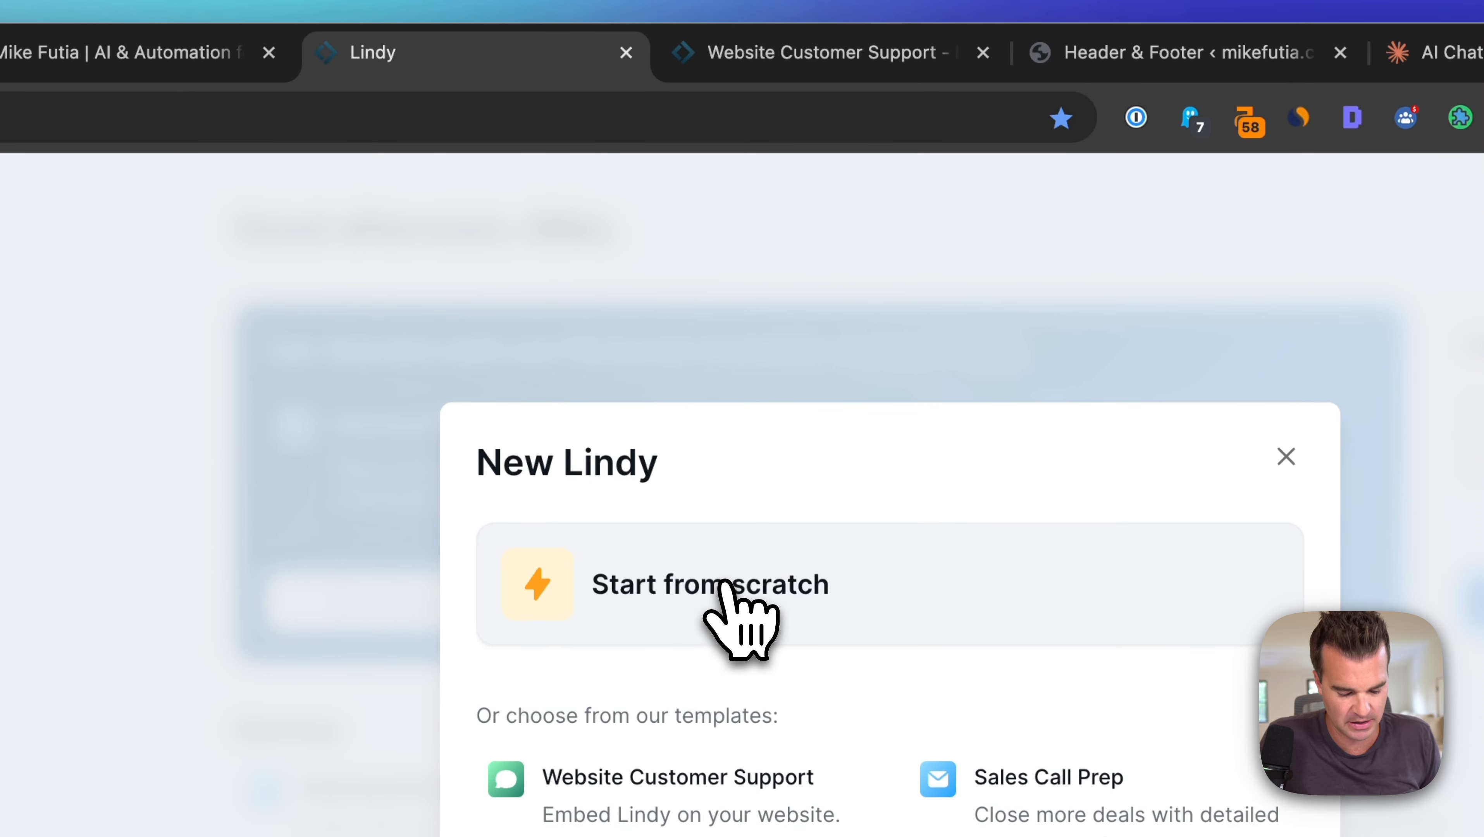
left_click(723, 583)
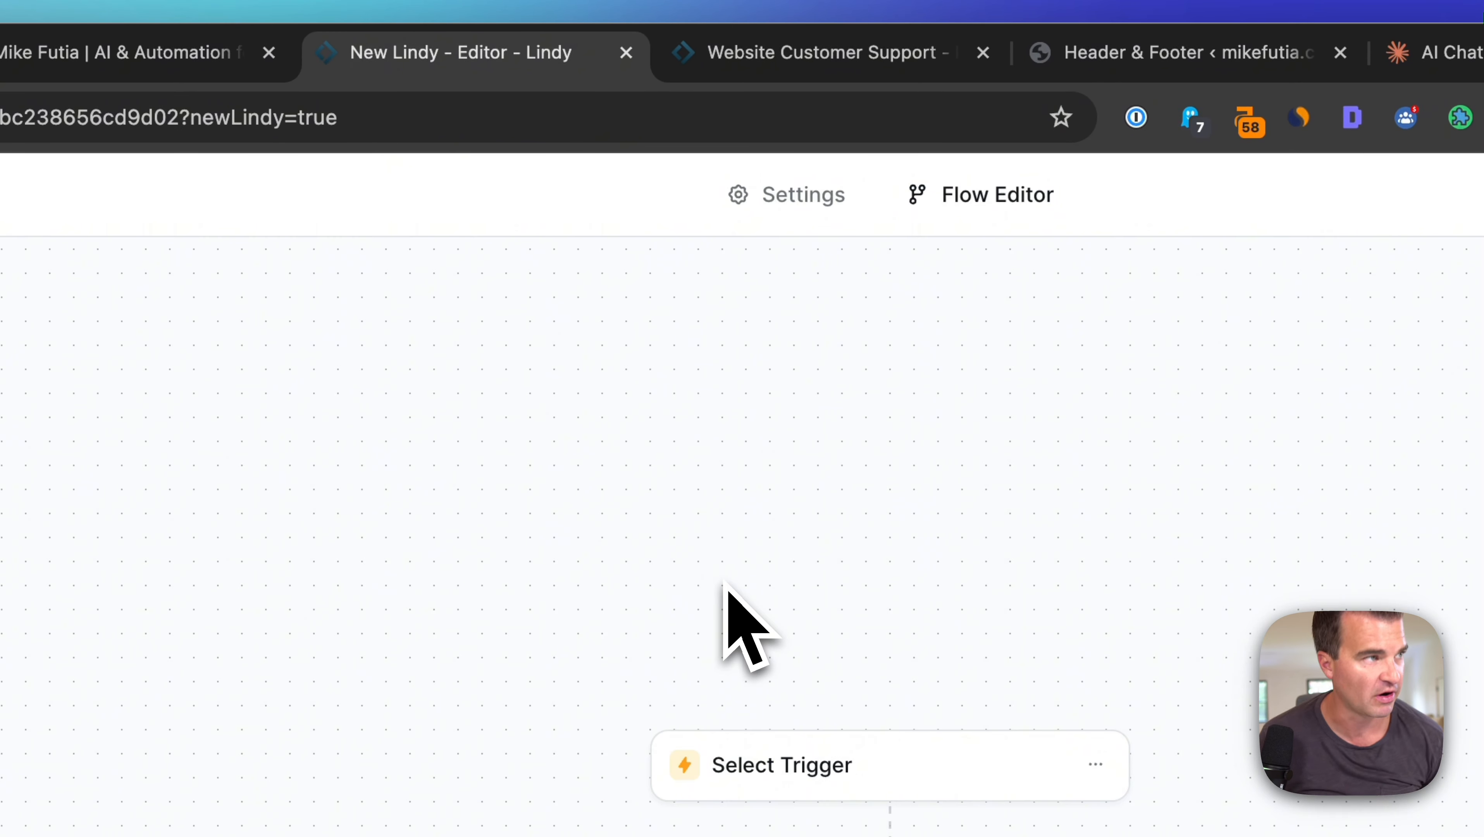
left_click(756, 54)
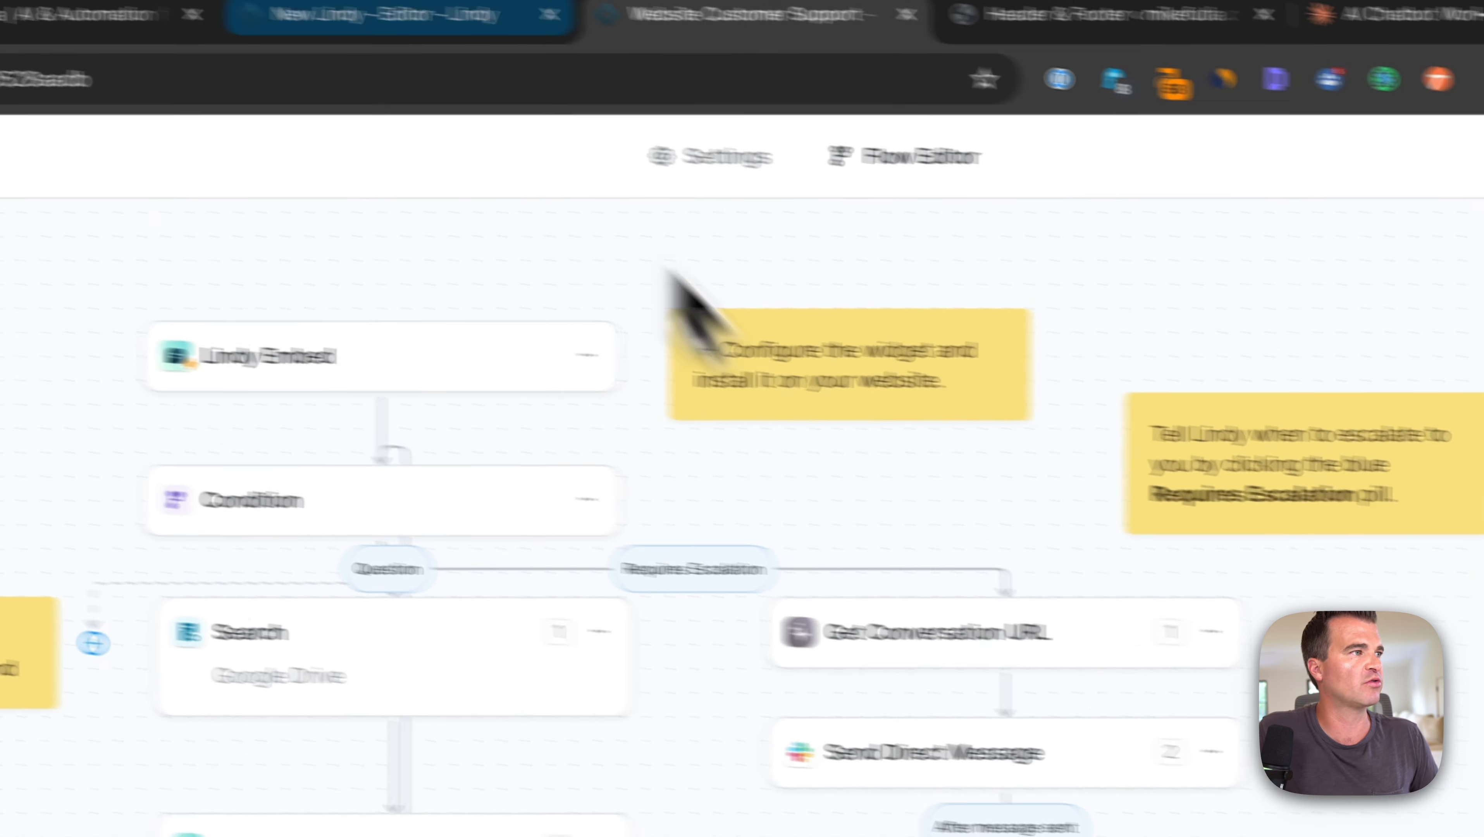
left_click(363, 14)
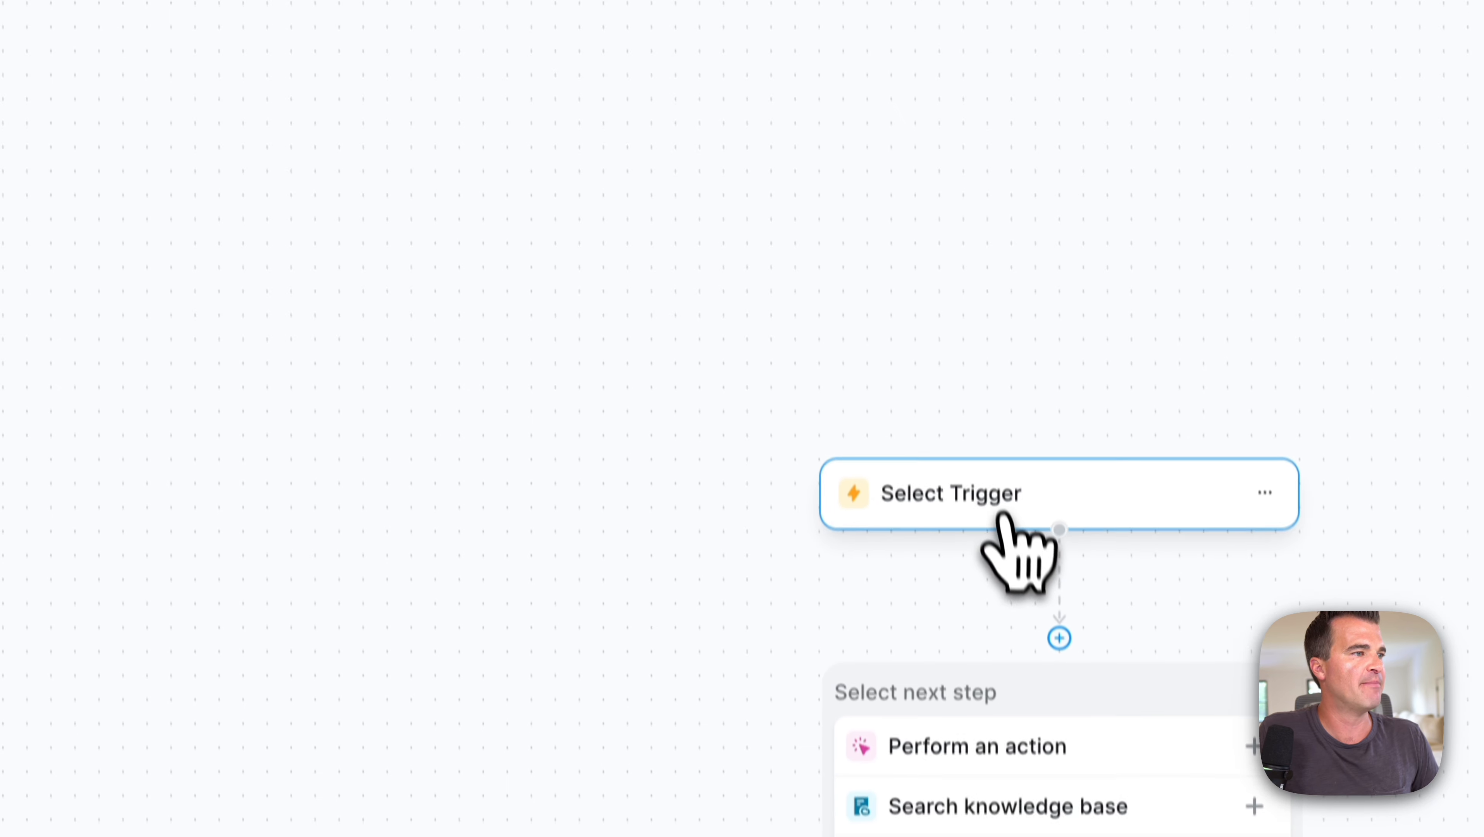
left_click(1004, 511)
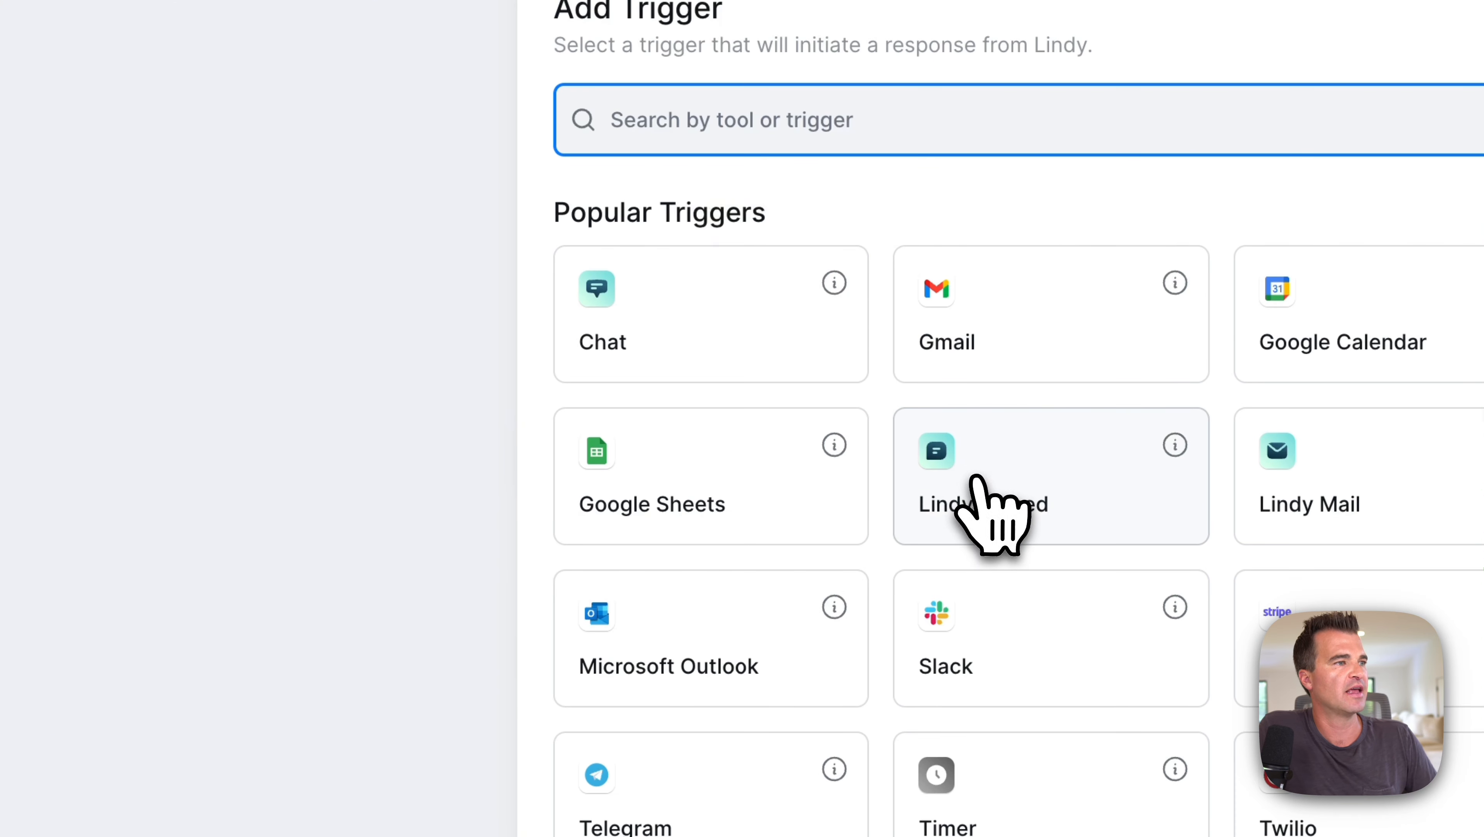
left_click(1000, 478)
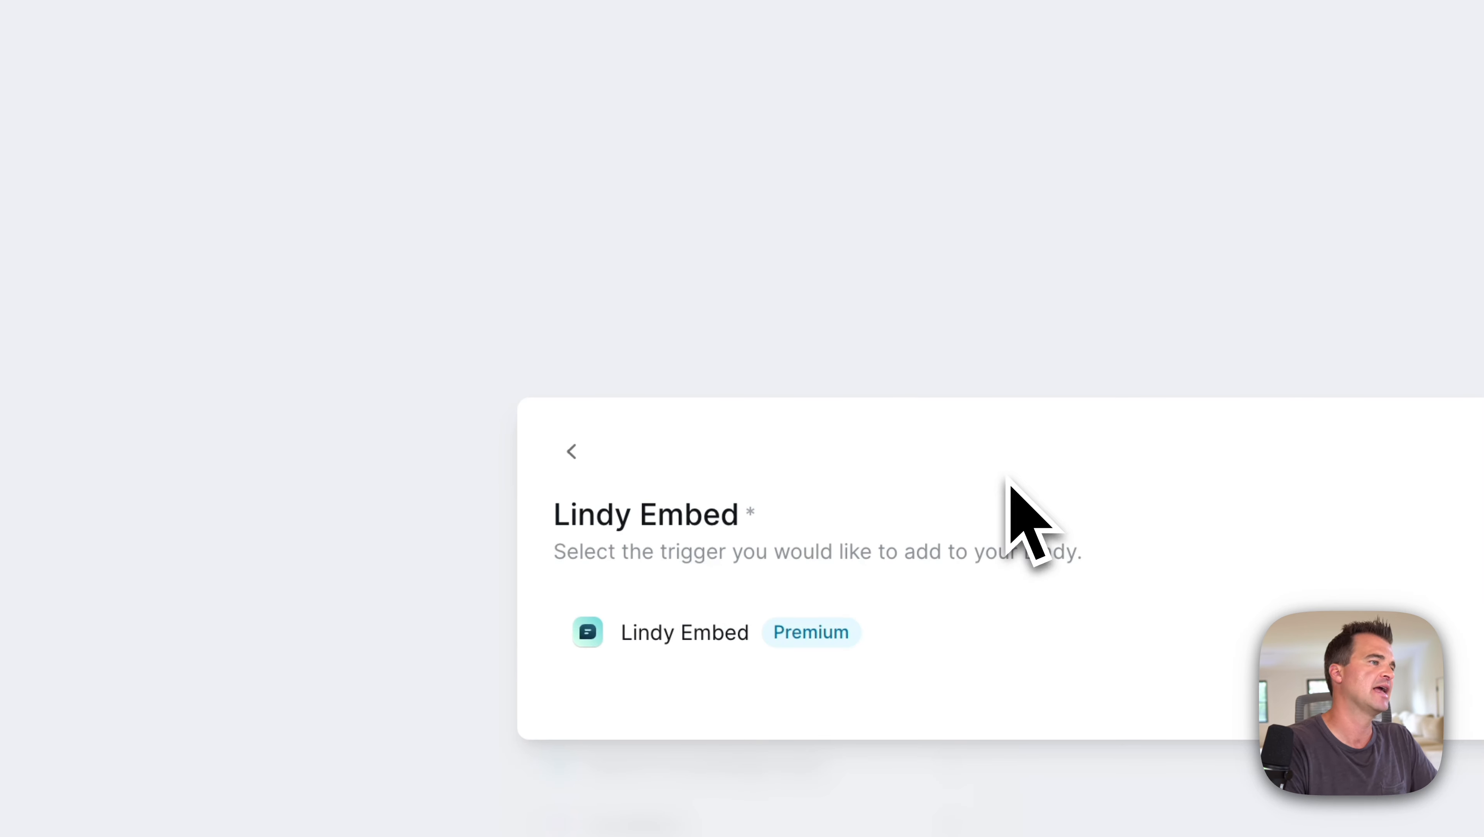
left_click(674, 643)
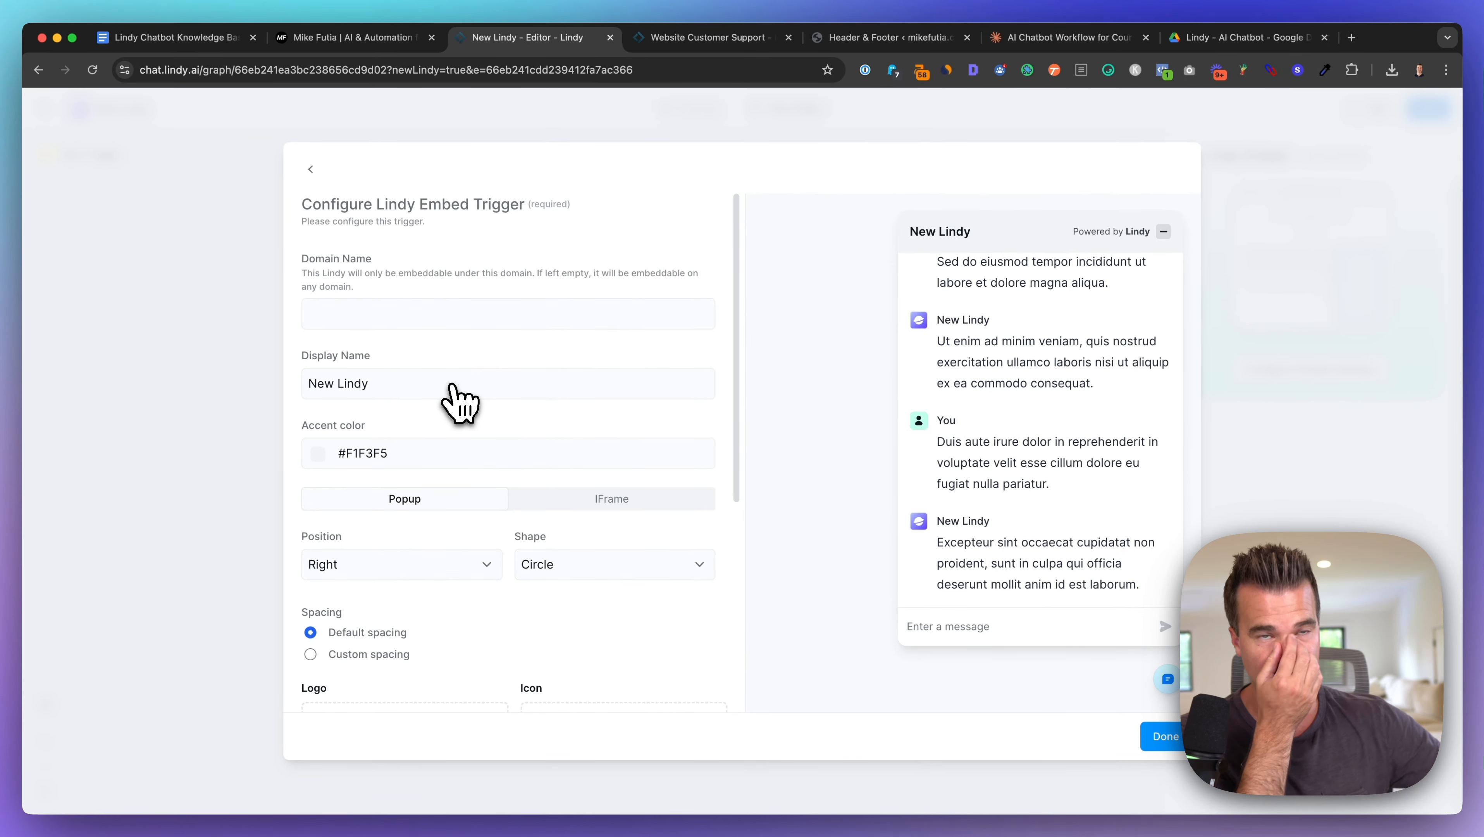
Step: Set the embed trigger's domain to mikefutia.com and its display name to the owner's name plus '(AI Agent)'
left_click(337, 37)
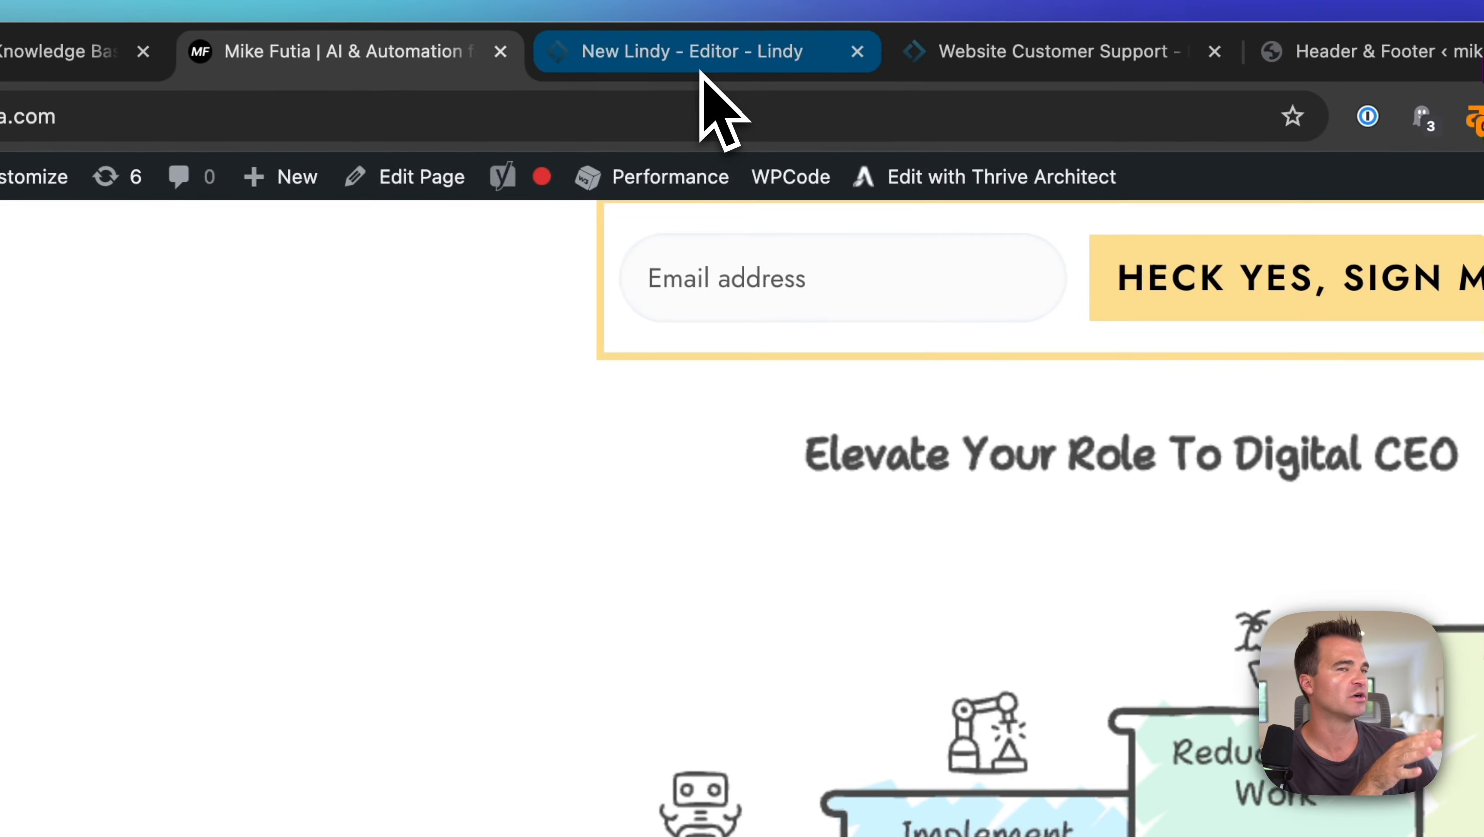
left_click(703, 79)
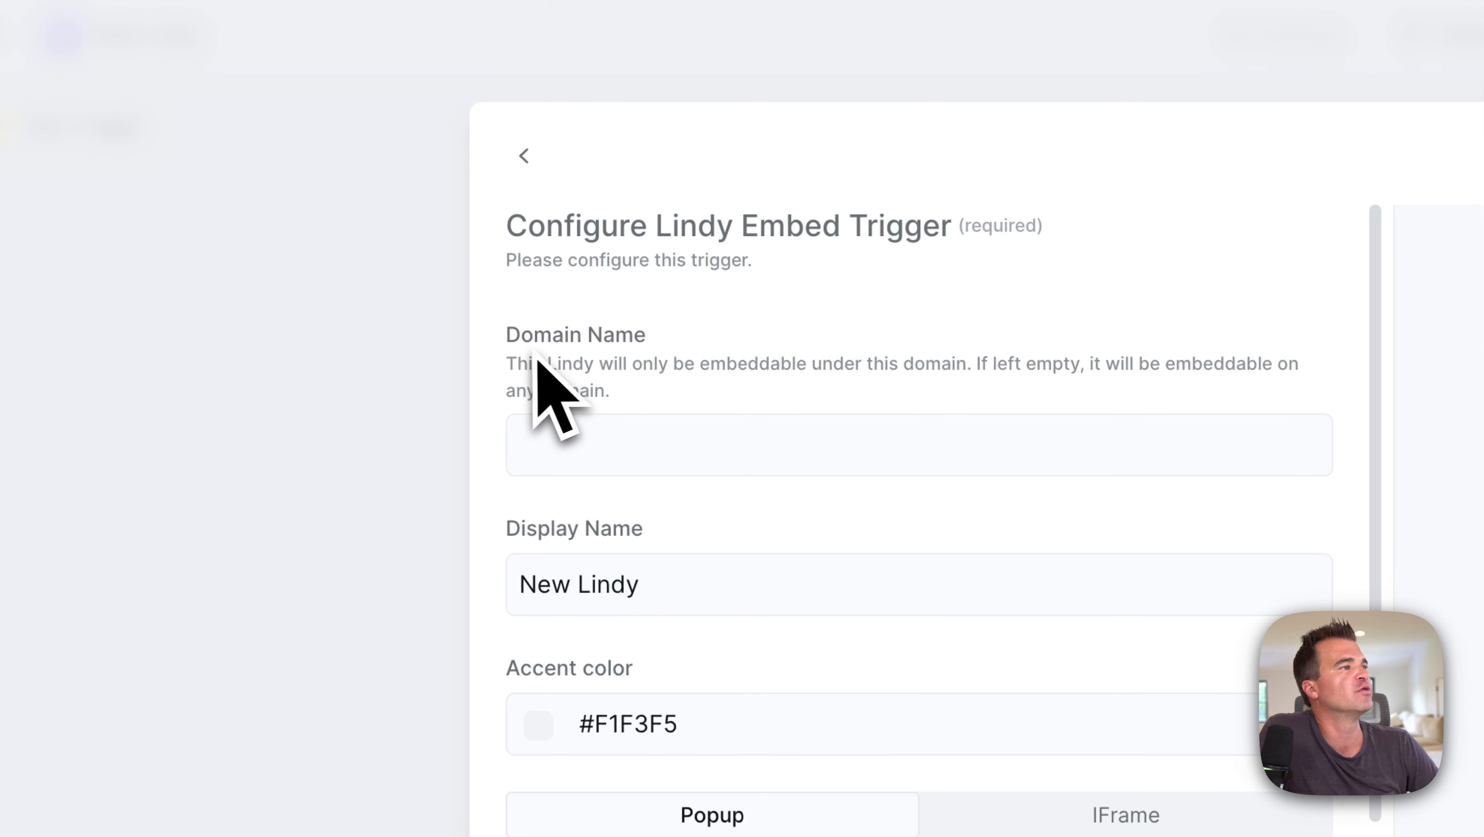
left_click(638, 437)
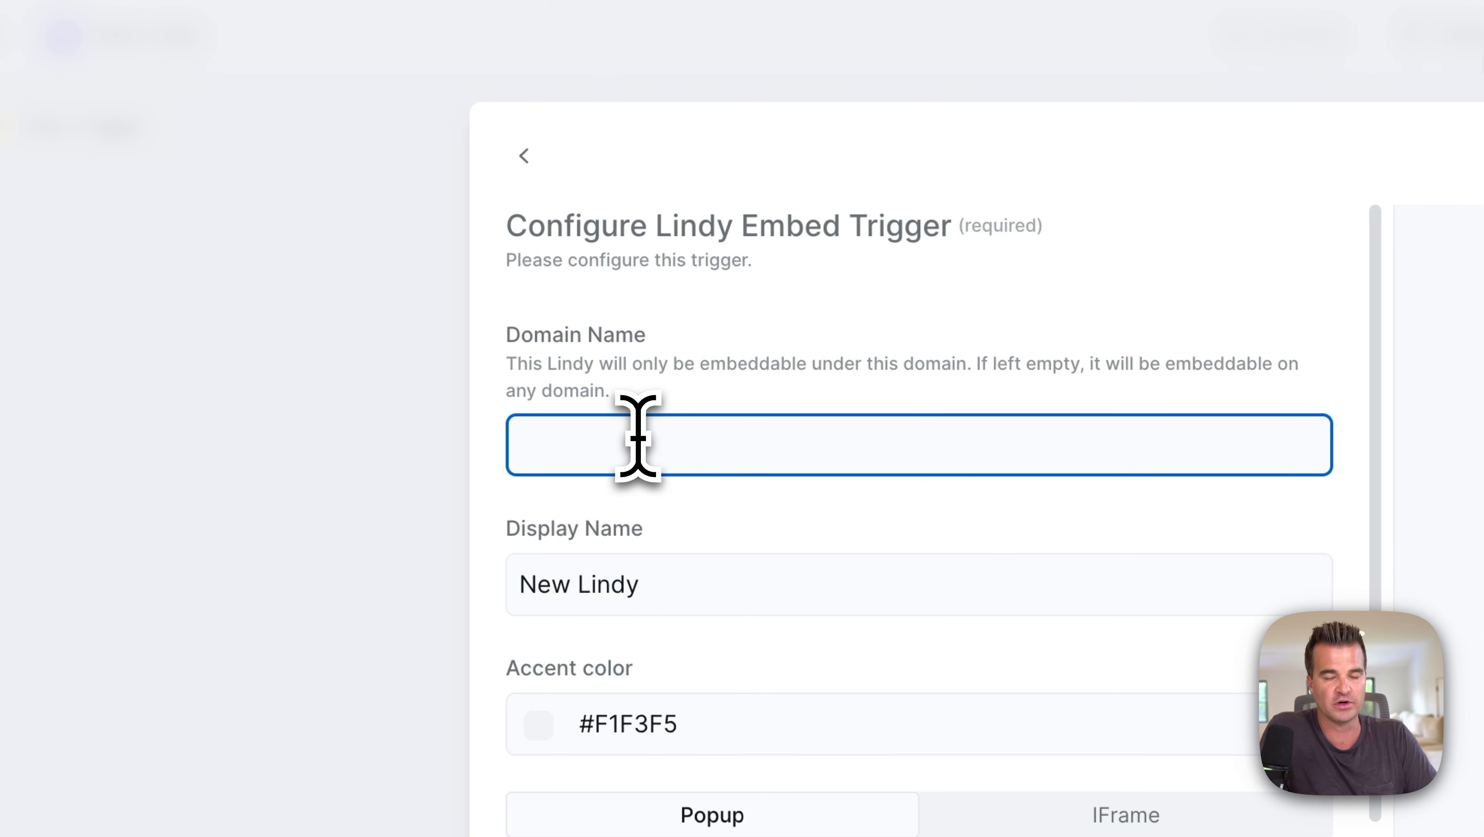
type("mikefutia.com")
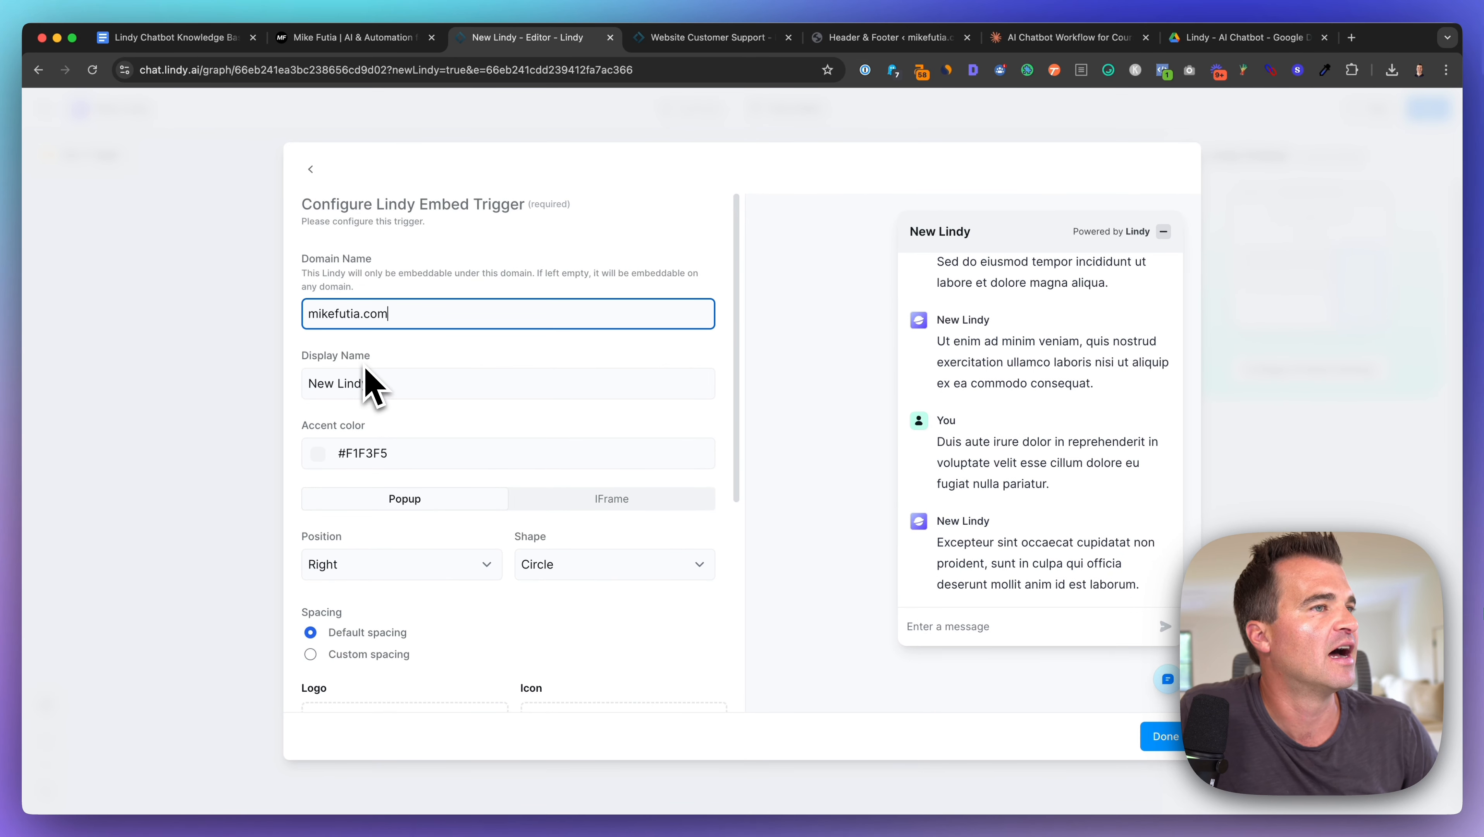
left_click(345, 39)
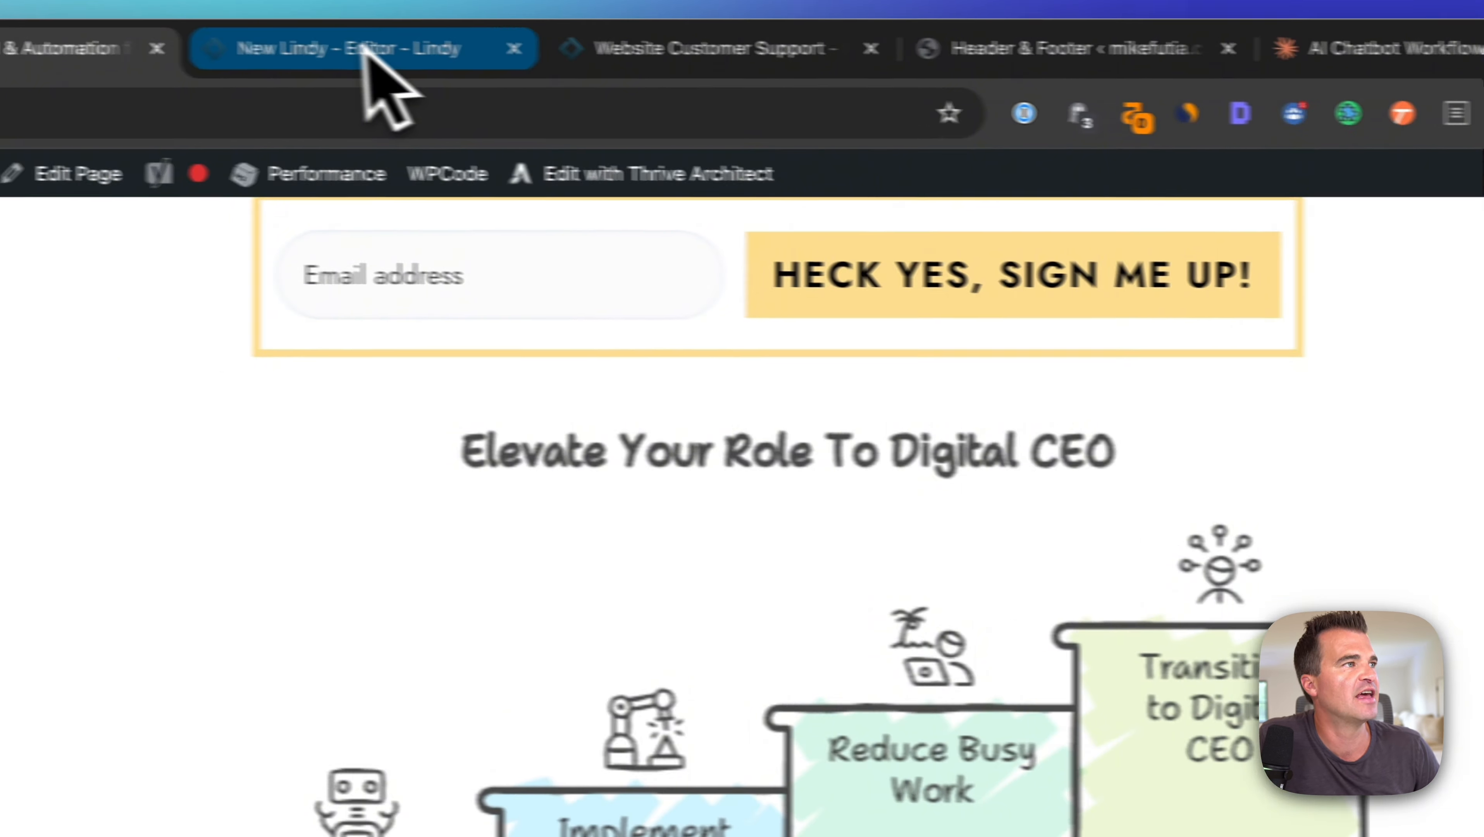
left_click(365, 48)
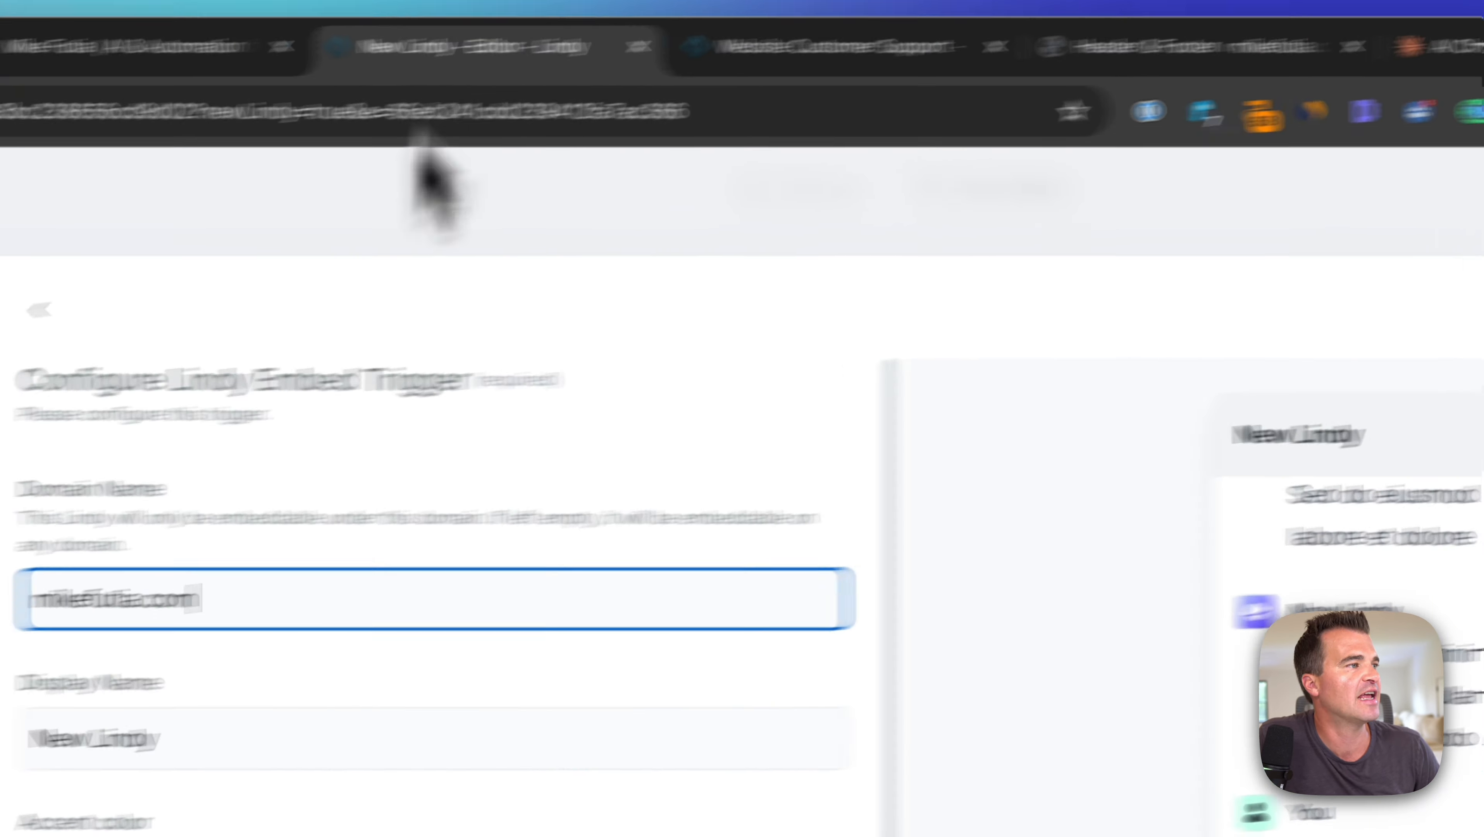
triple_click(439, 698)
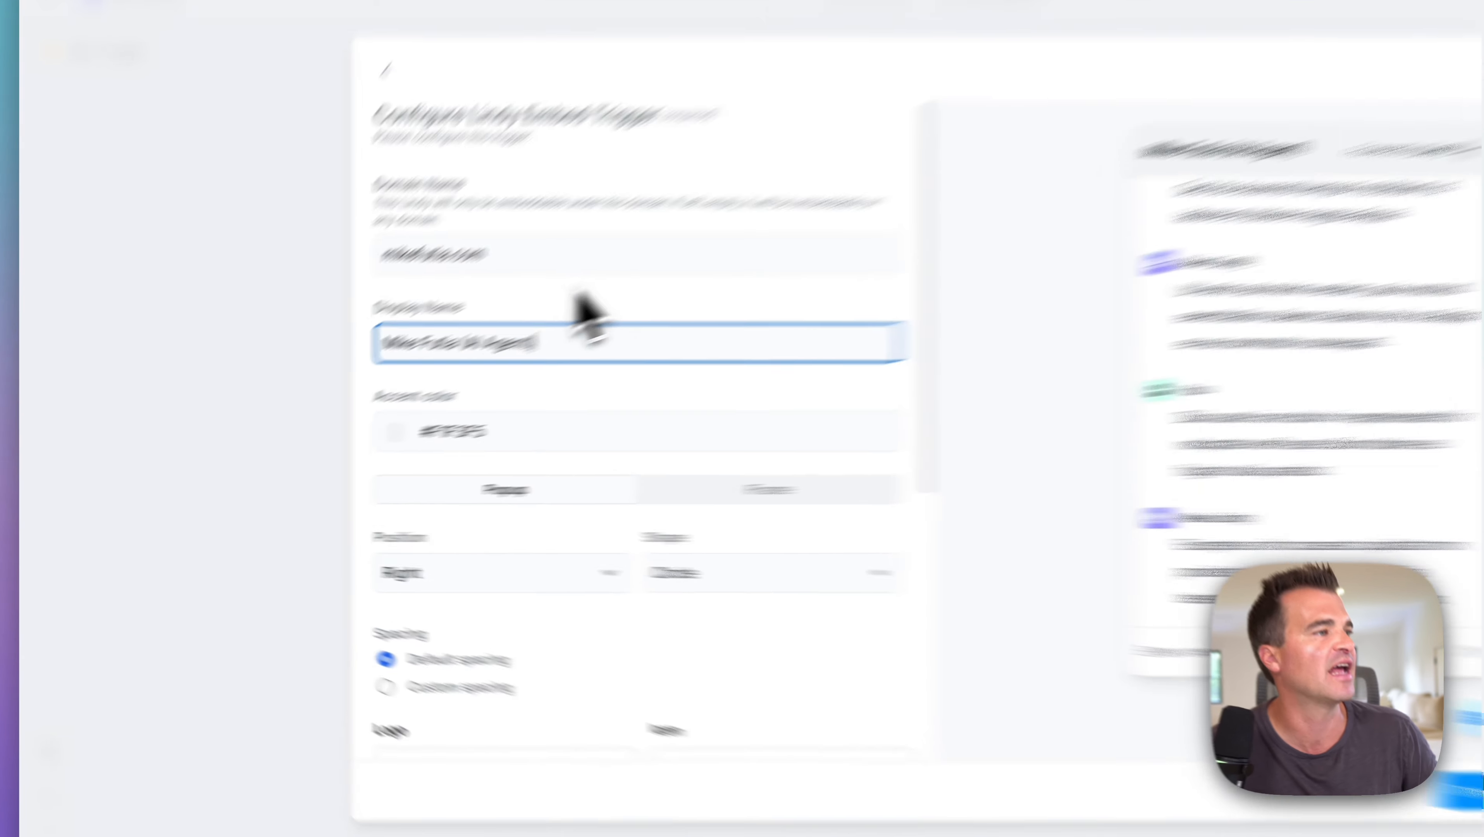
left_click(471, 349)
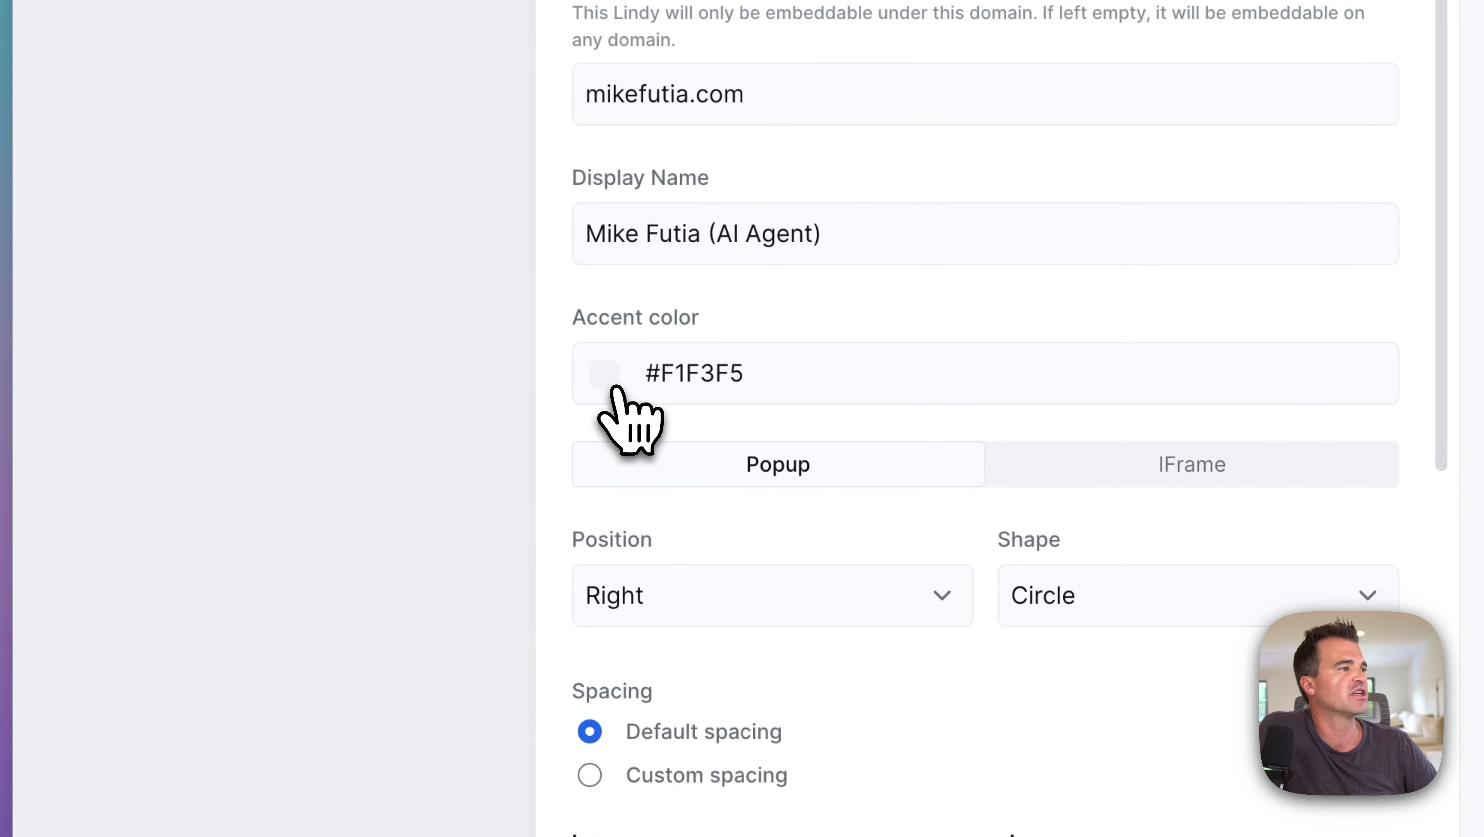
left_click(607, 372)
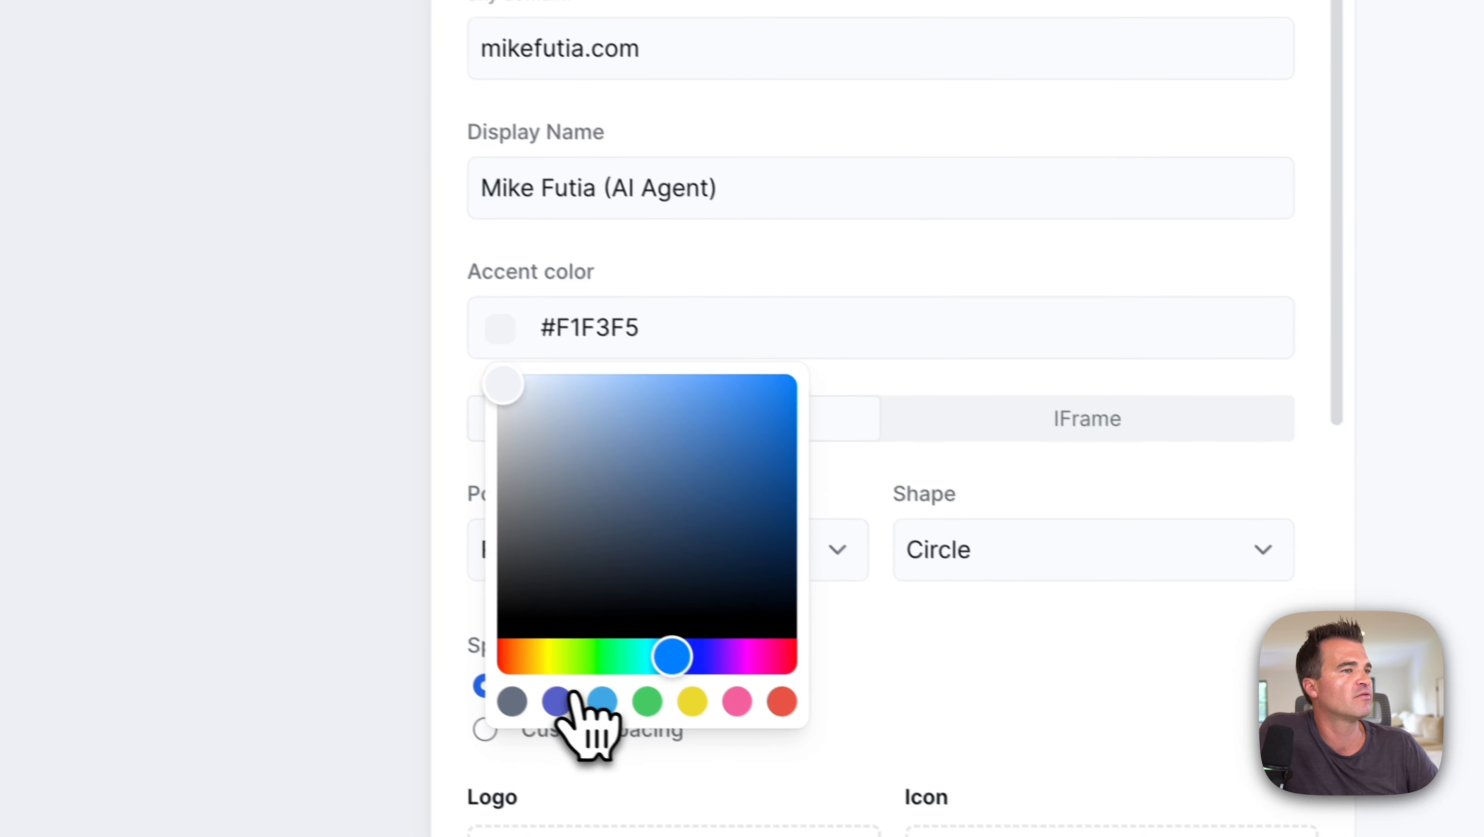
left_click(560, 700)
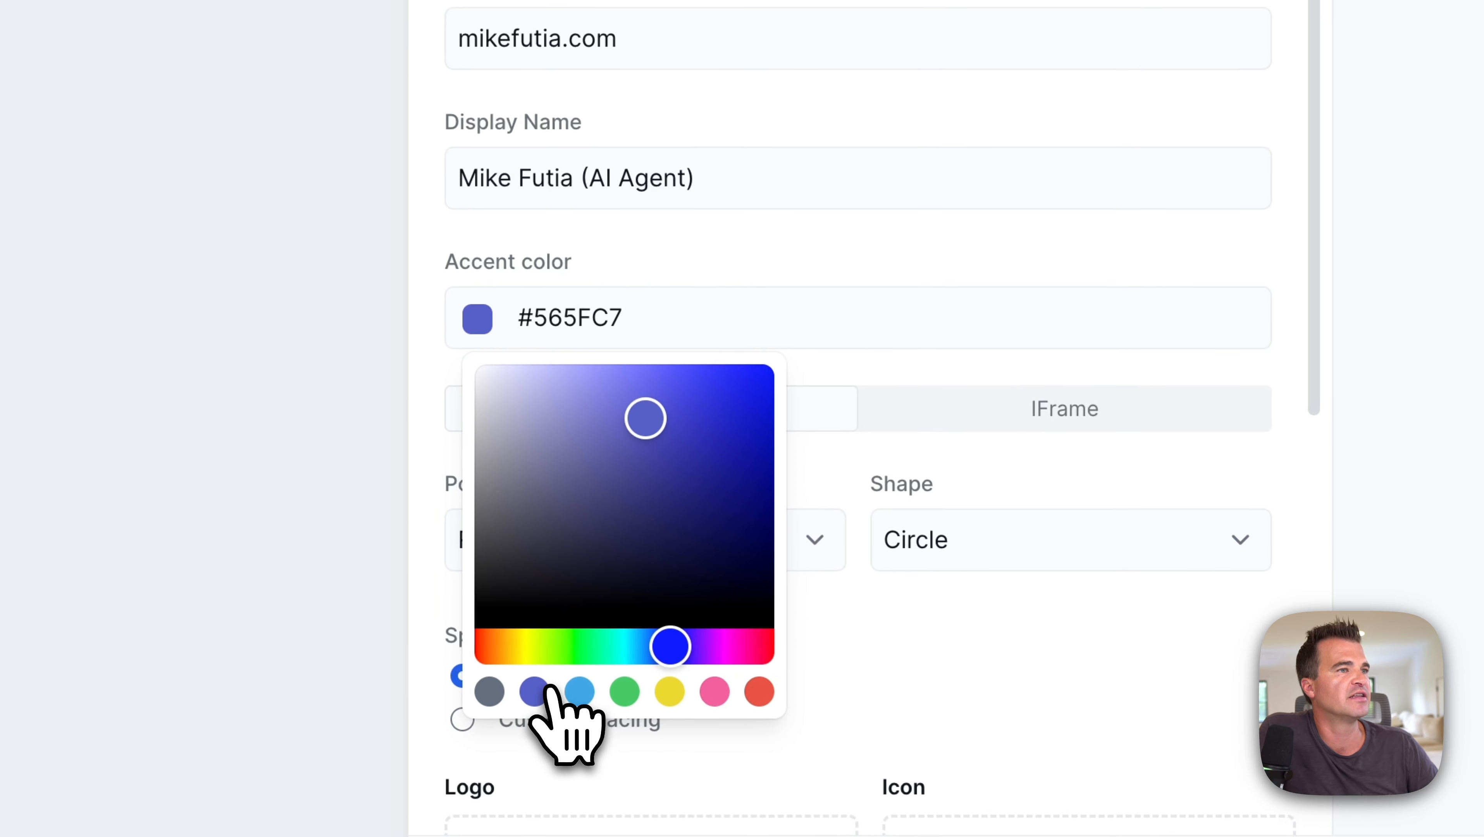
left_click(602, 700)
left_click(665, 694)
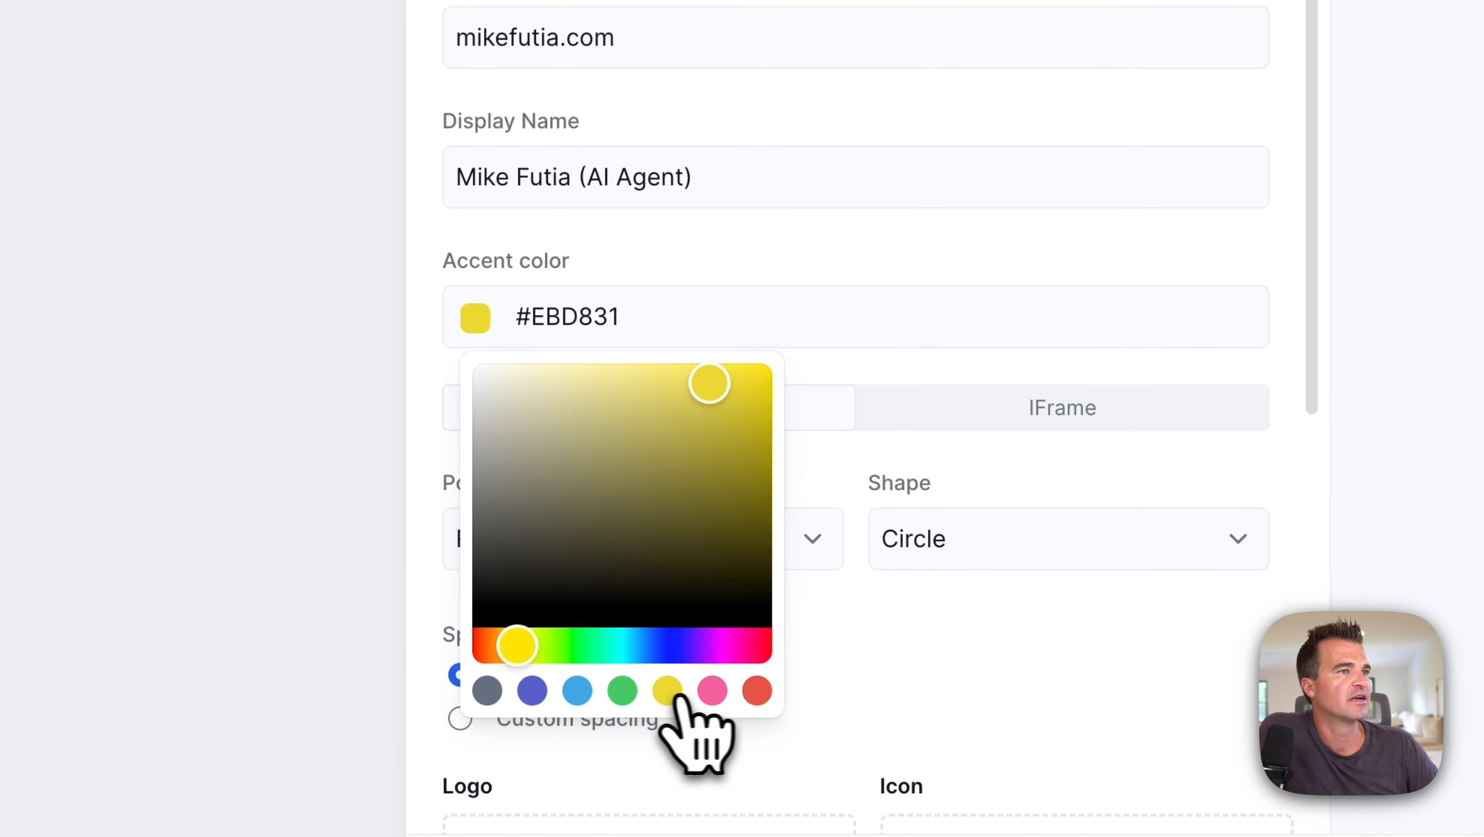
left_click(712, 693)
left_click(757, 693)
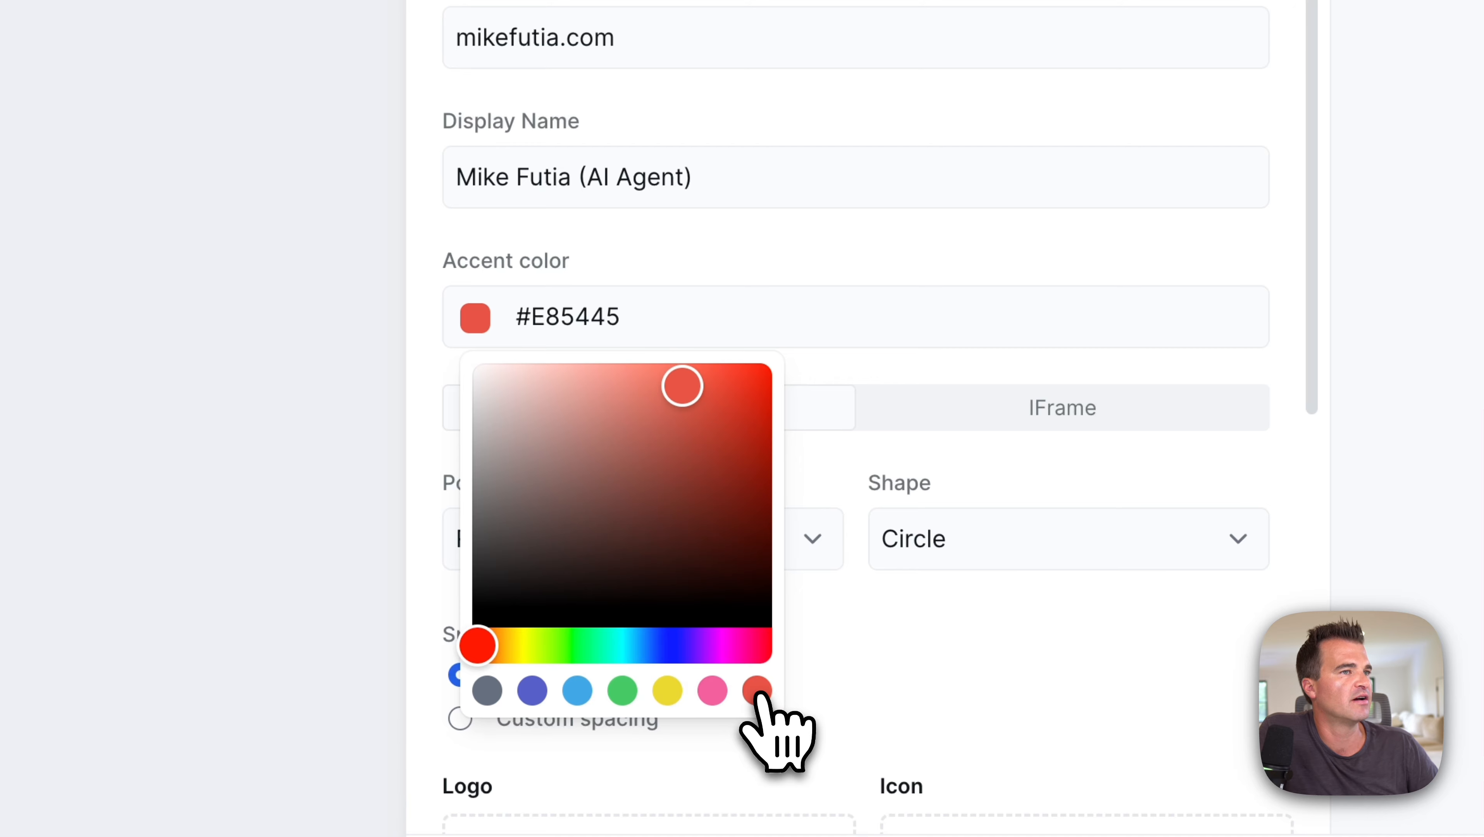
left_click(954, 241)
scroll(952, 239, "down", 5)
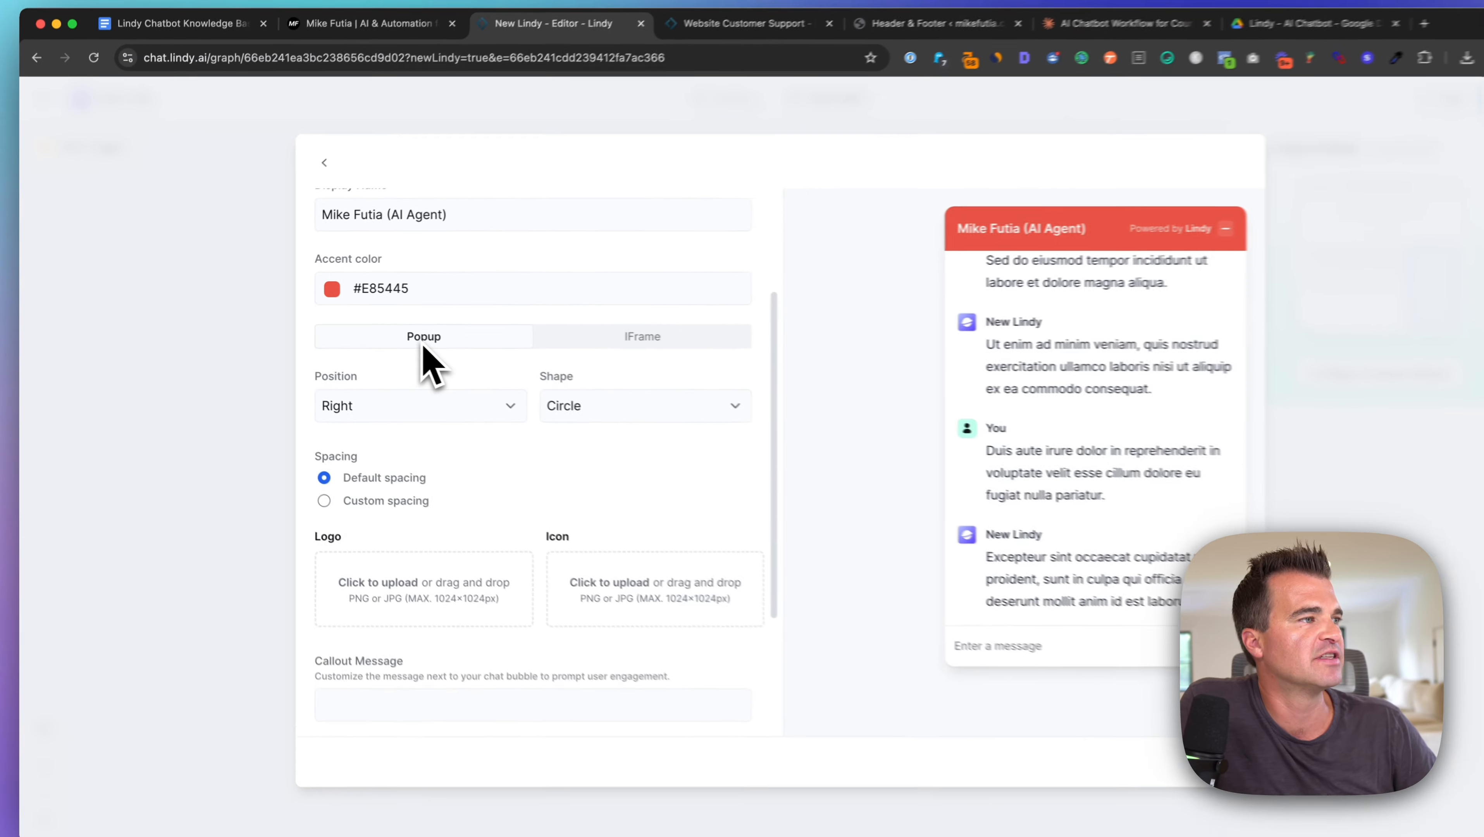
scroll(421, 346, "down", 2)
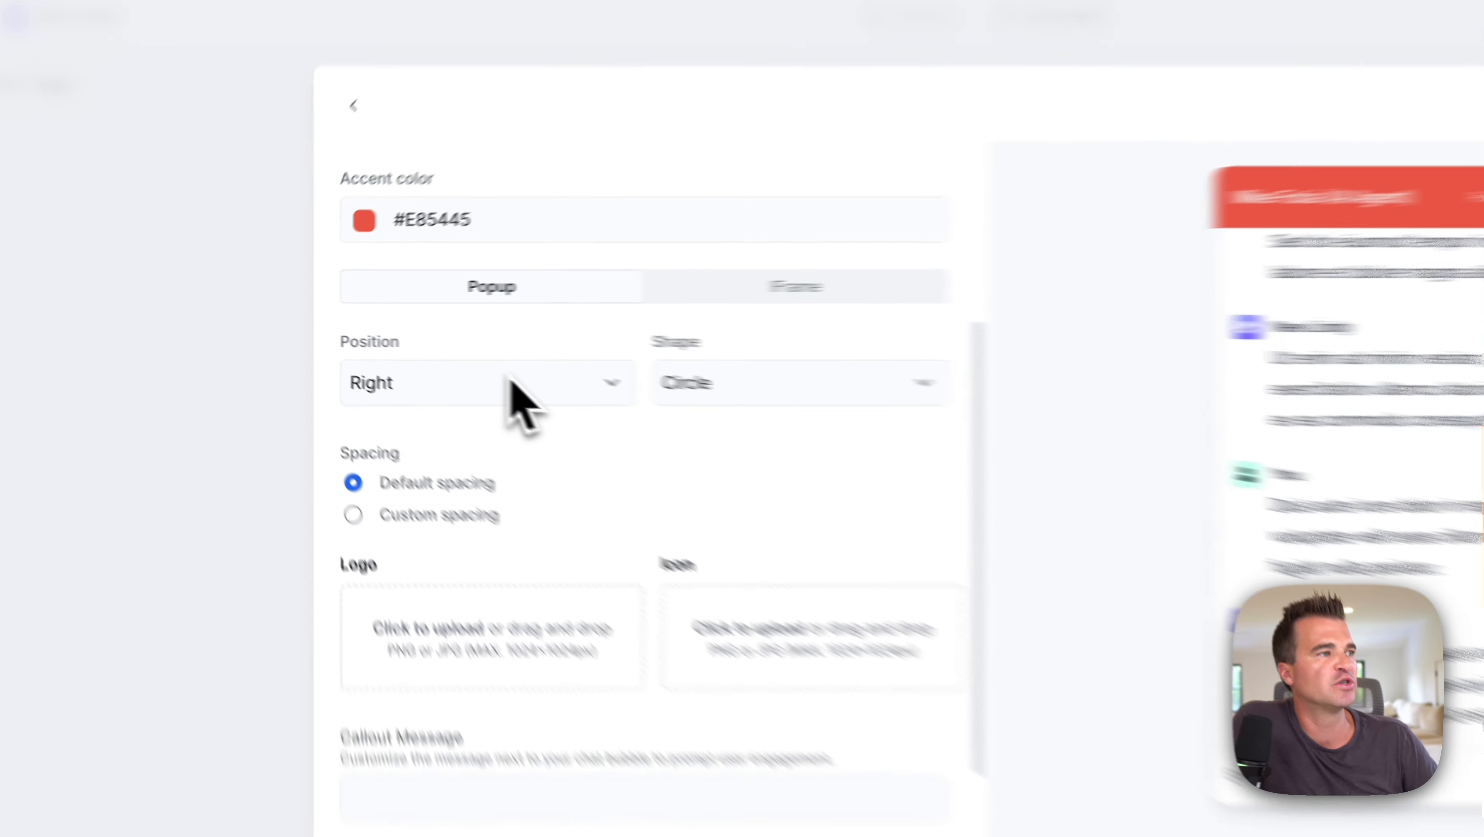
left_click(510, 381)
left_click(697, 380)
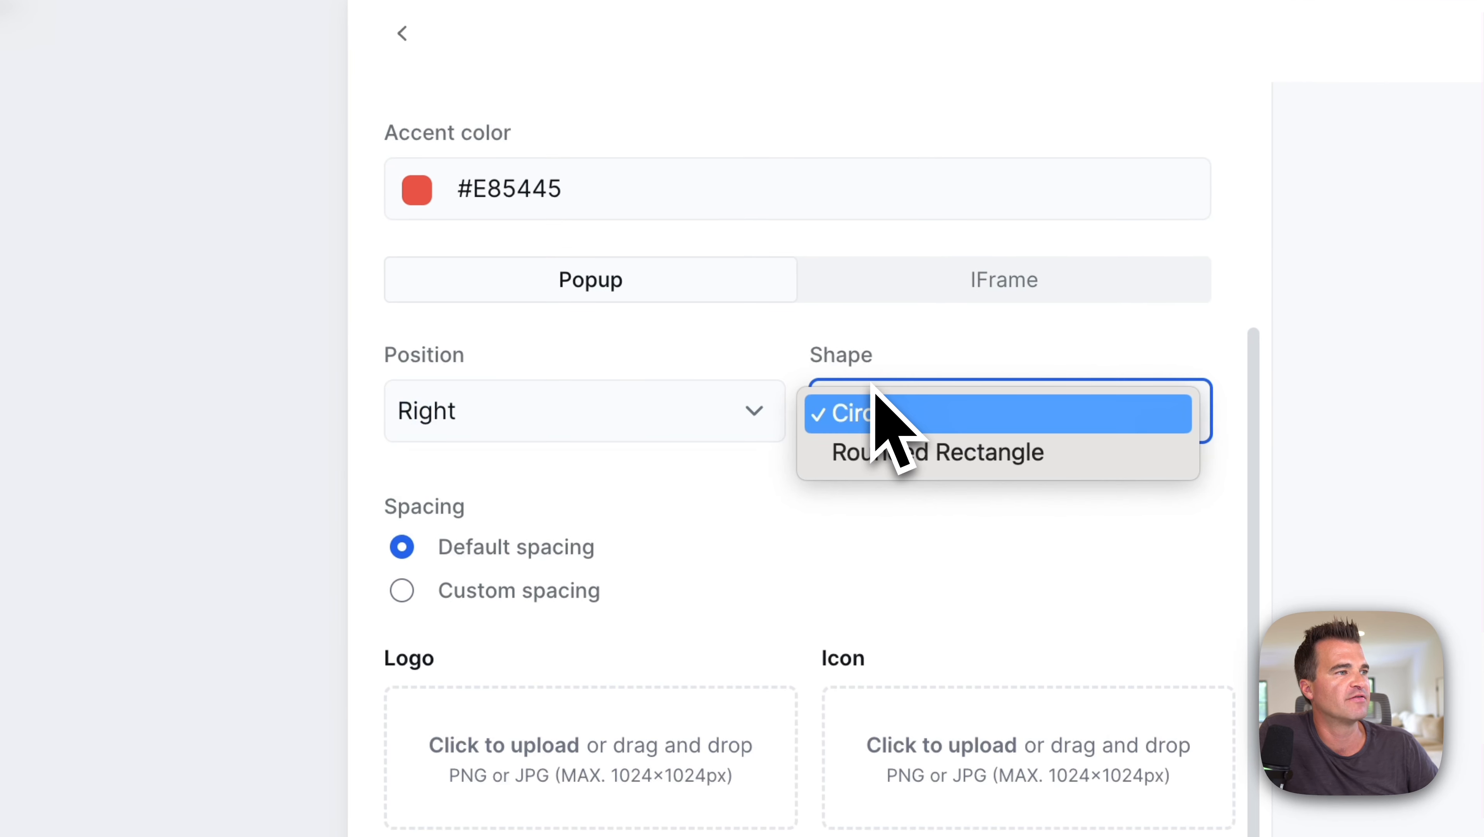
left_click(887, 450)
left_click(900, 414)
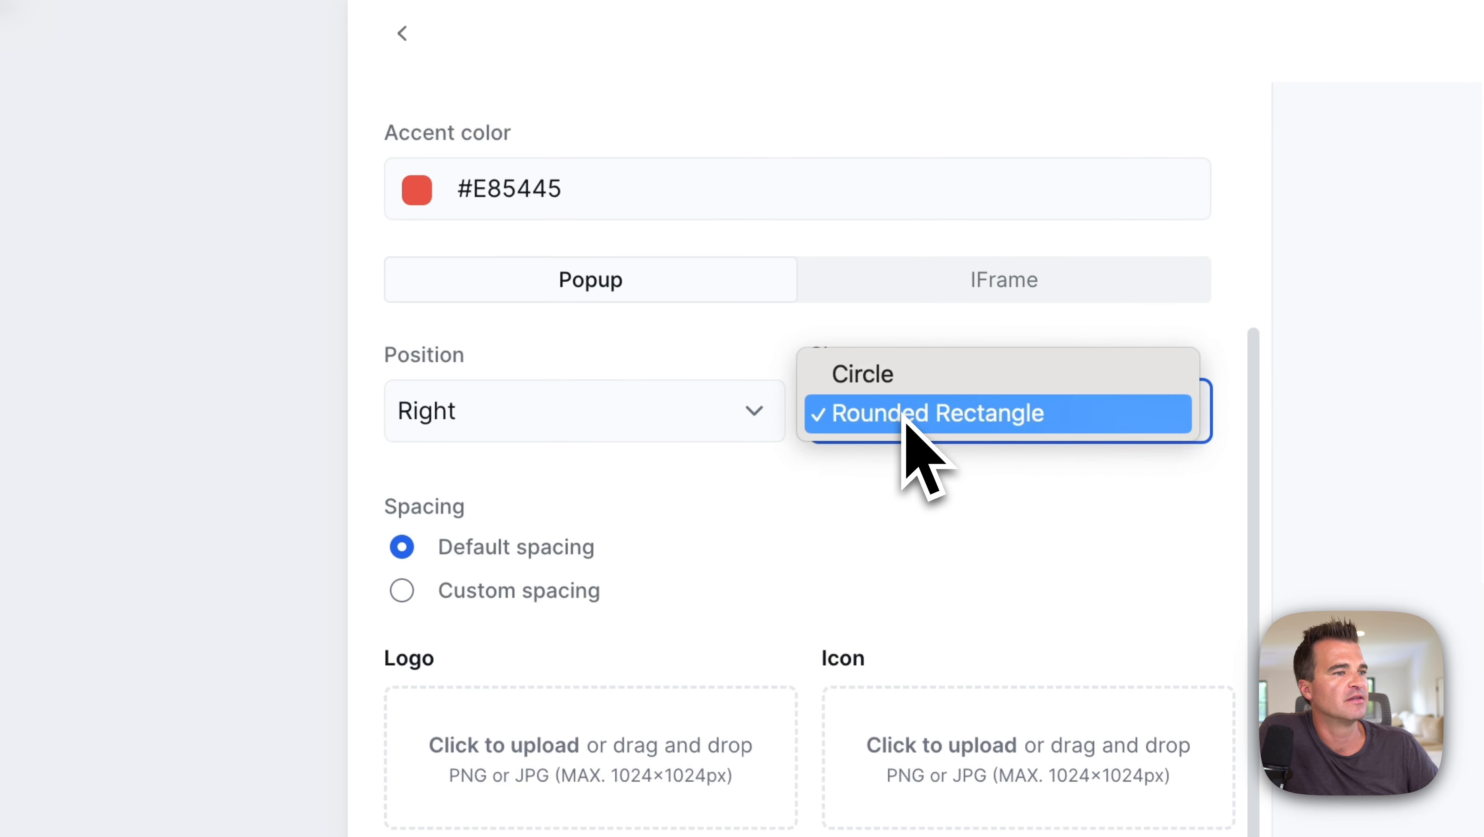
left_click(892, 385)
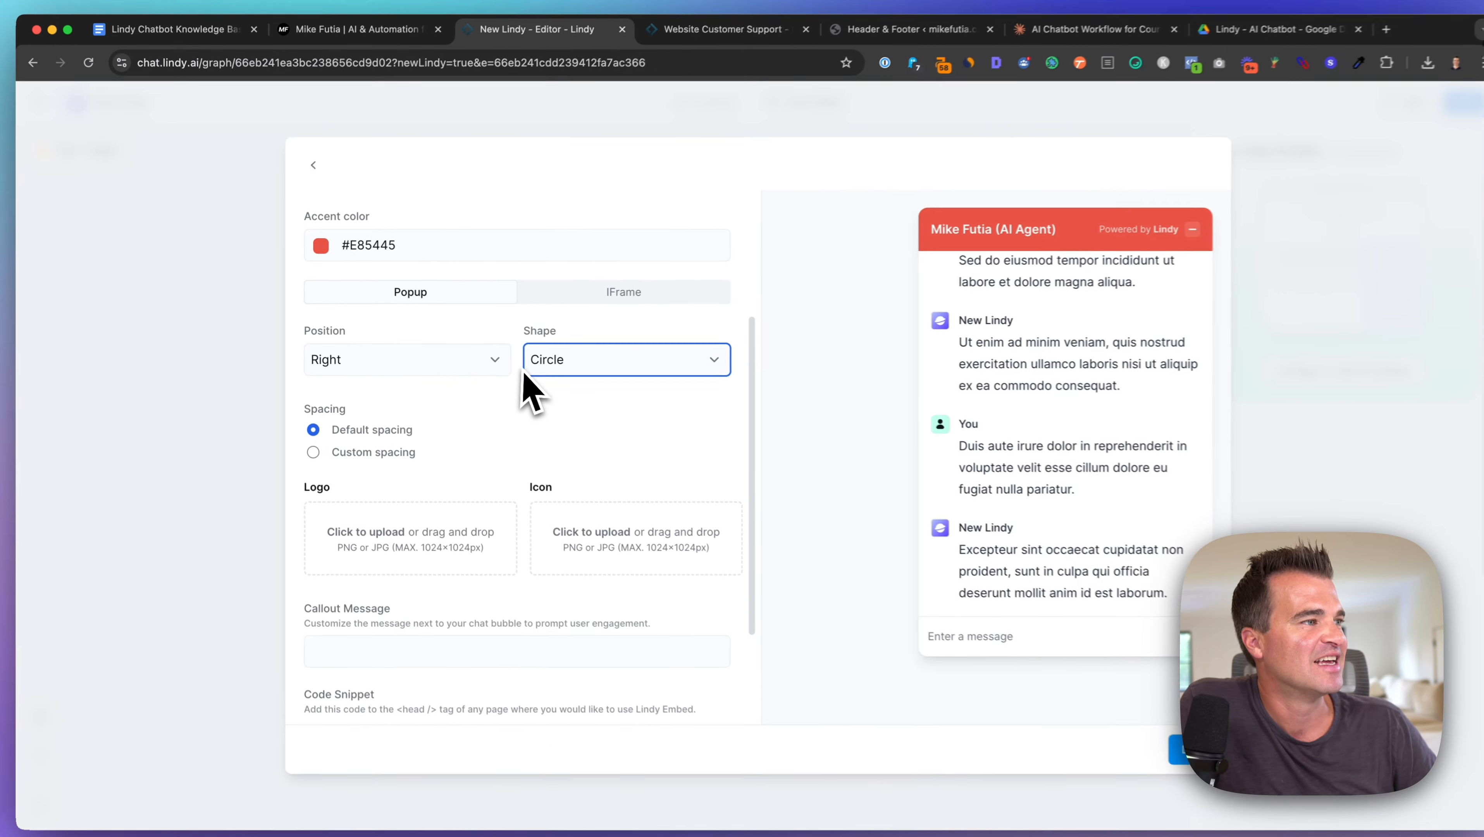
scroll(587, 364, "down", 3)
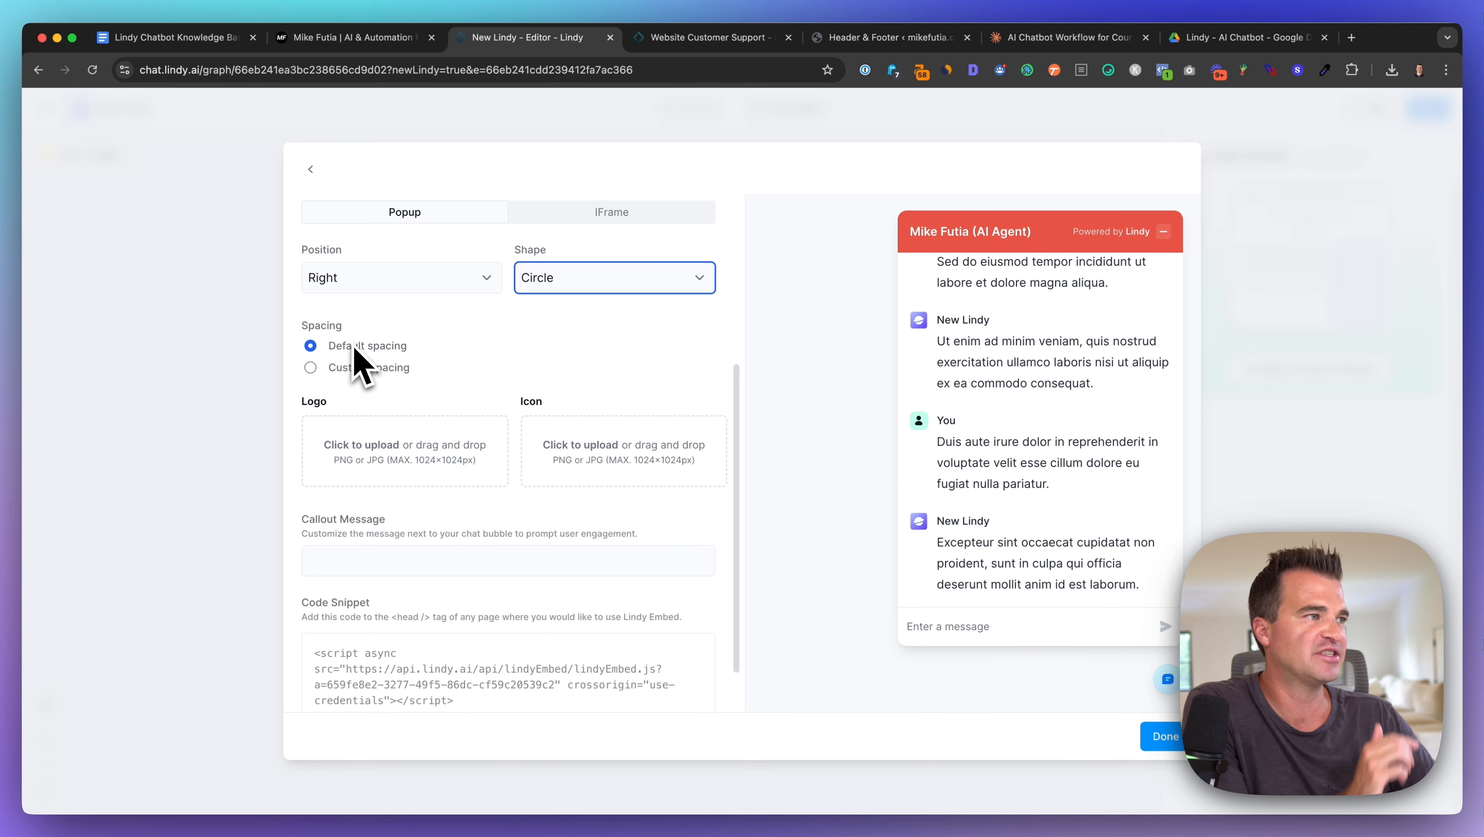
Step: Paste '👋 How can we help?' as the chat widget's callout message
scroll(352, 361, "down", 1)
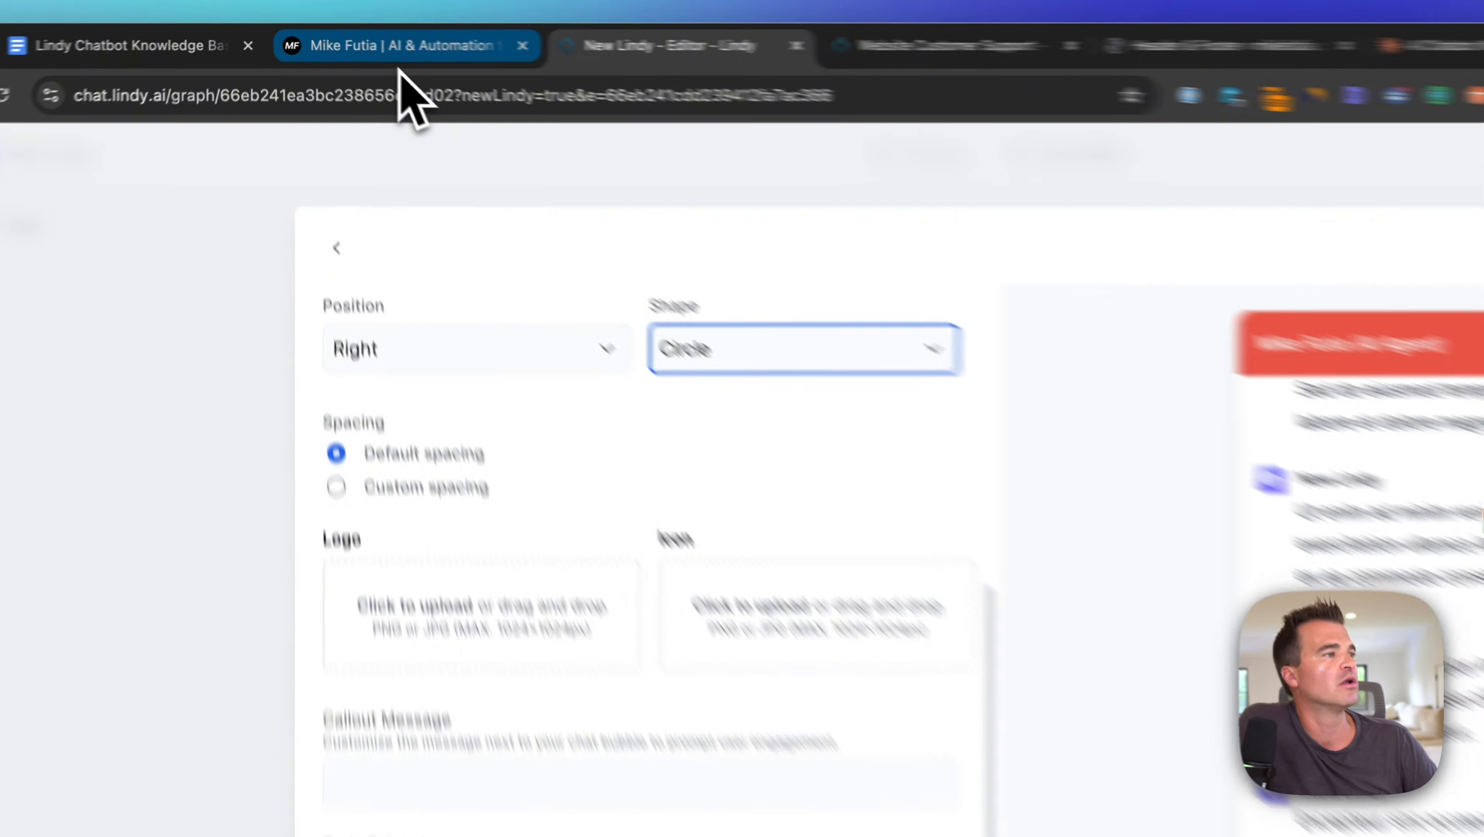
left_click(400, 66)
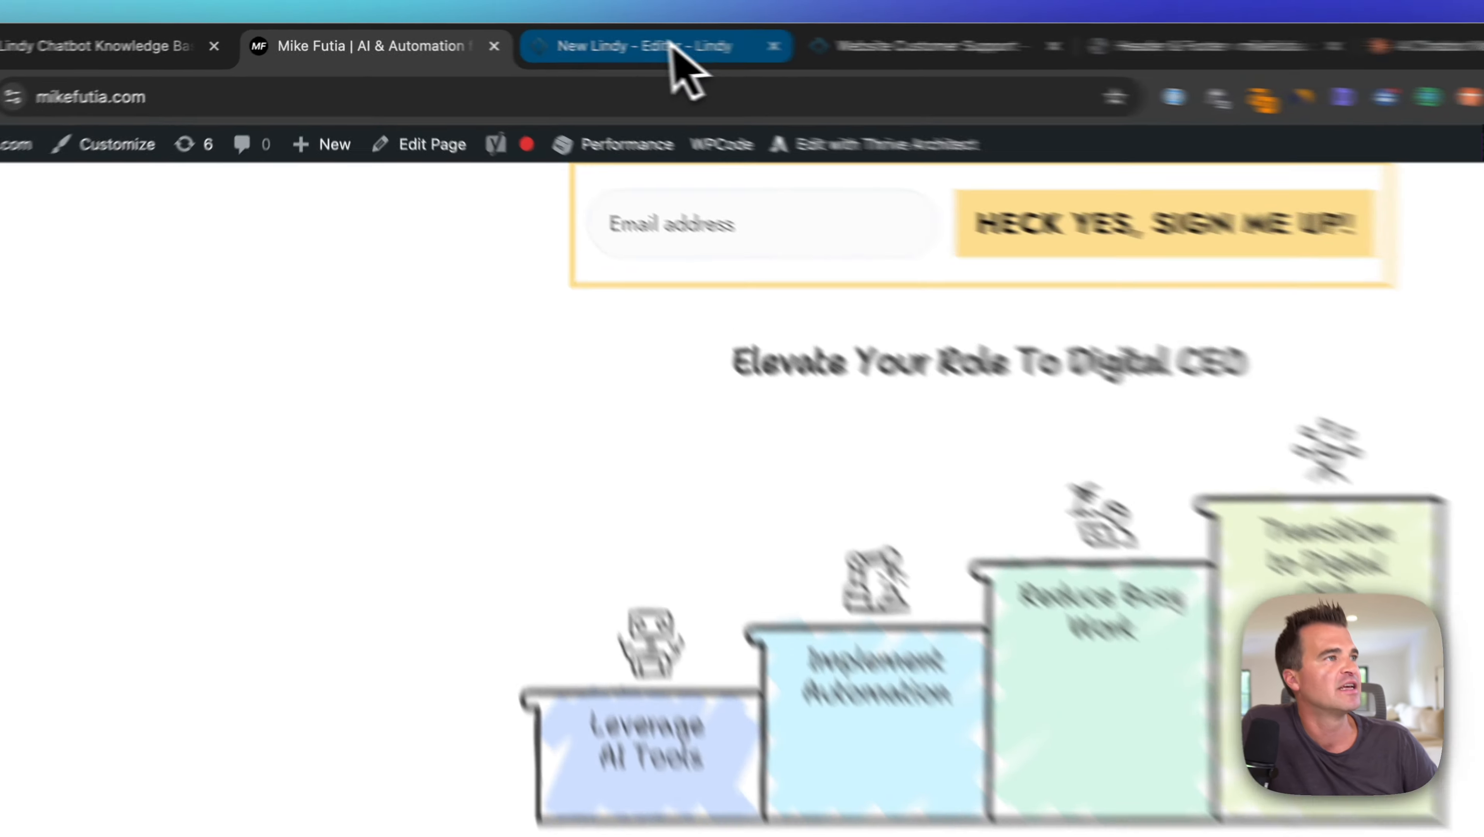
left_click(549, 38)
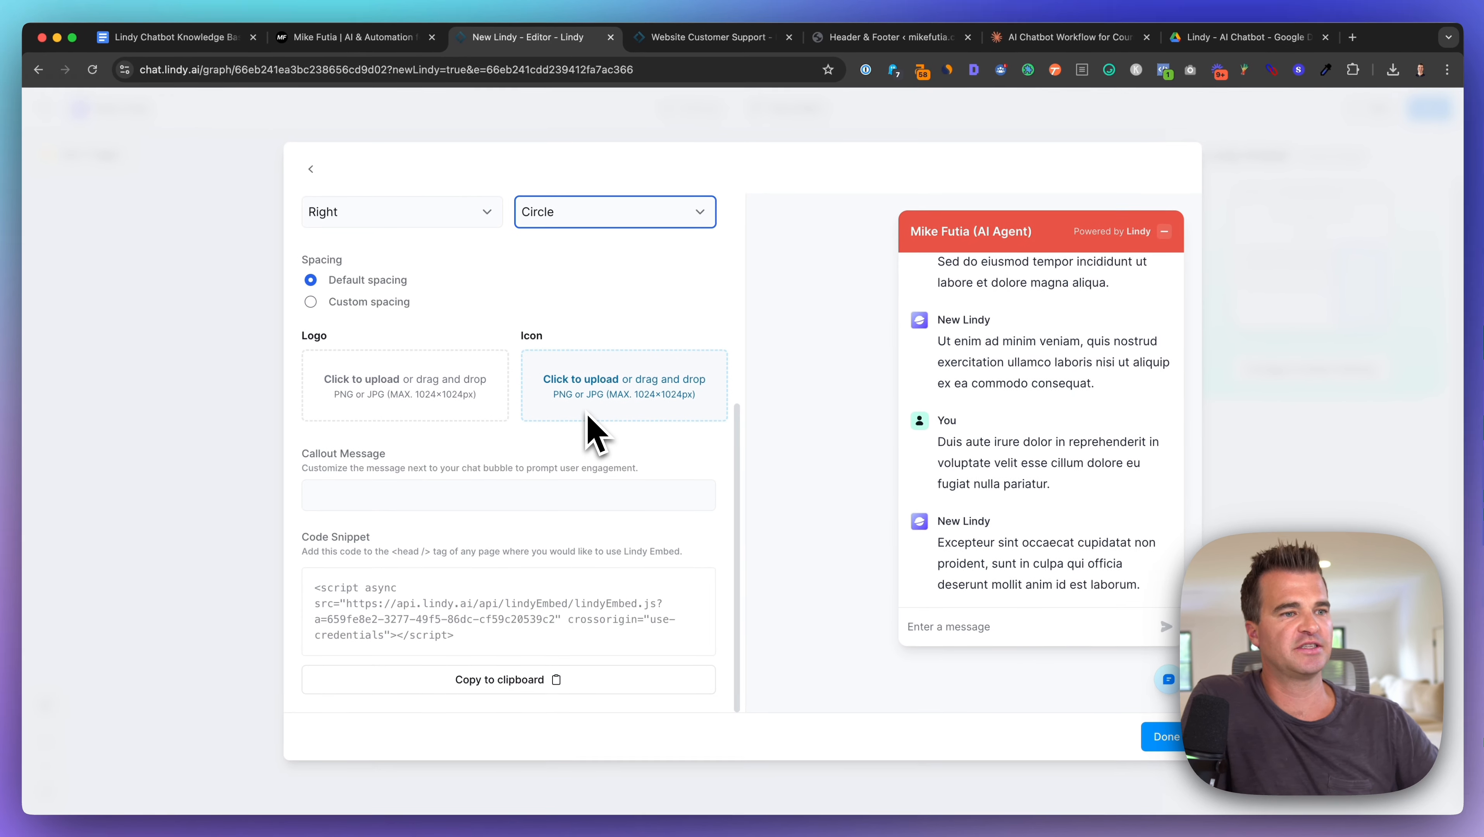
left_click(419, 487)
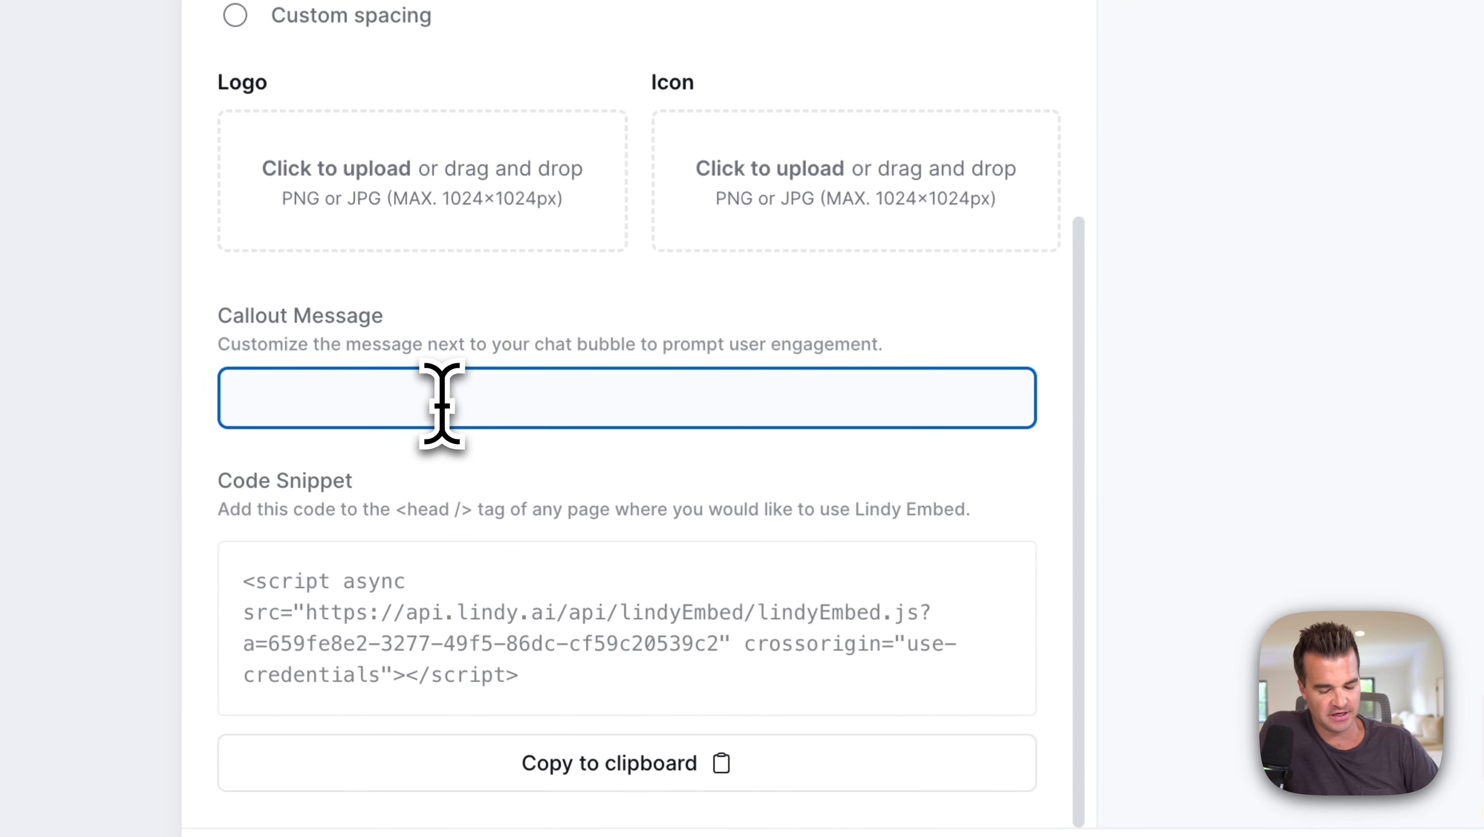
type("👋 How can we help?")
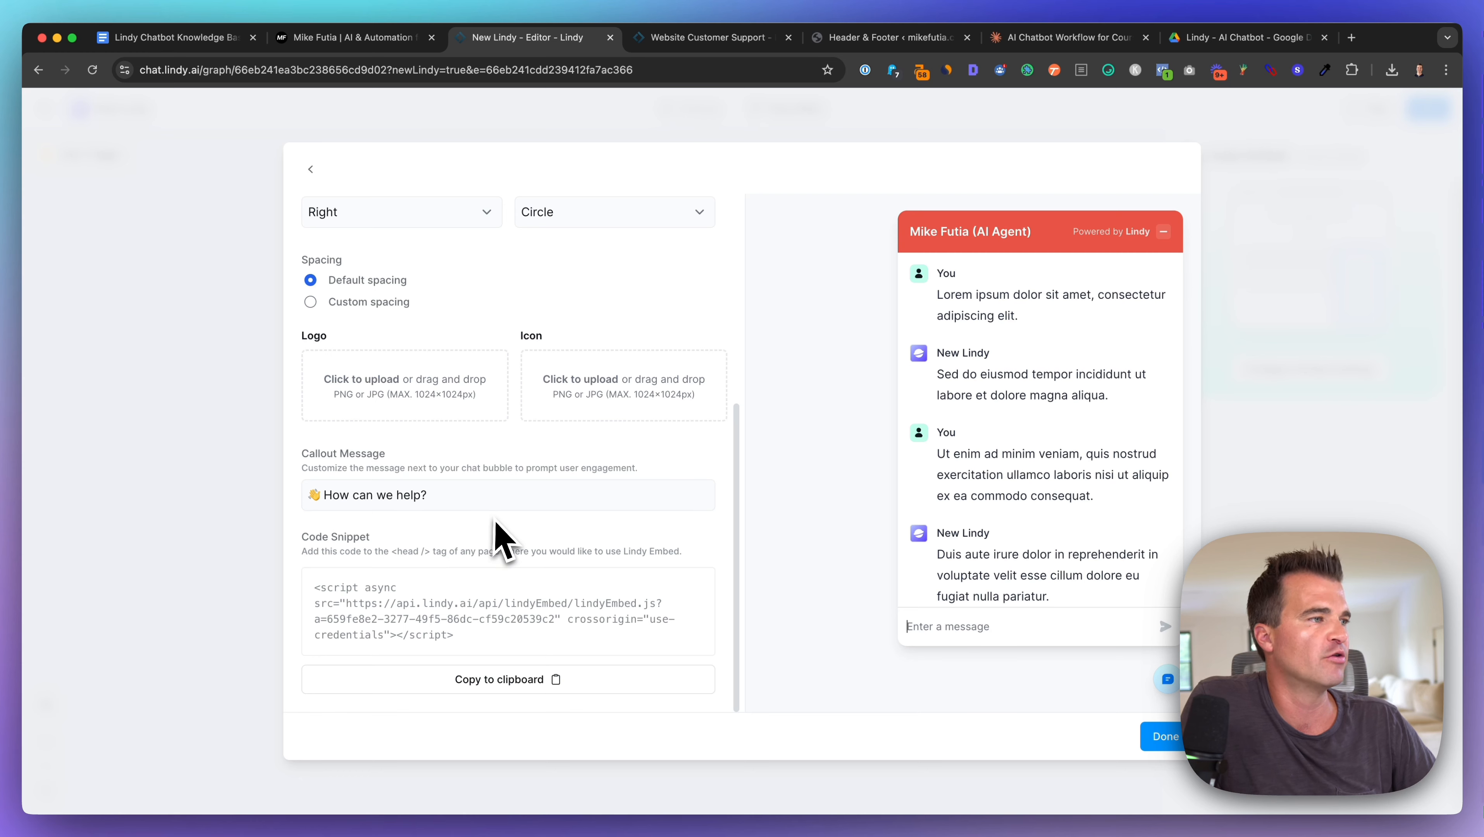
Step: Copy the Lindy embed code snippet to the clipboard
scroll(498, 540, "up", 6)
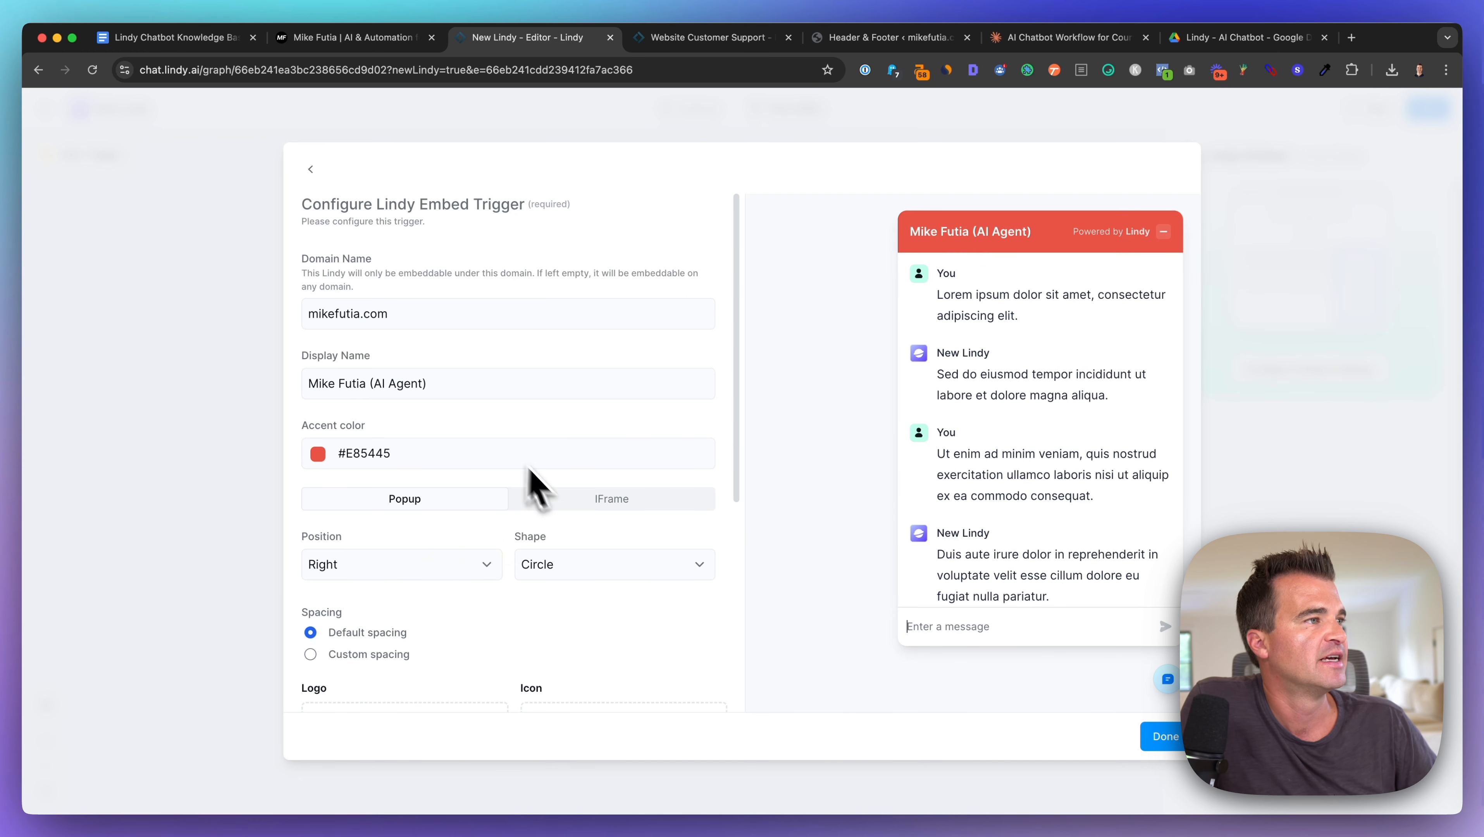
scroll(422, 293, "down", 6)
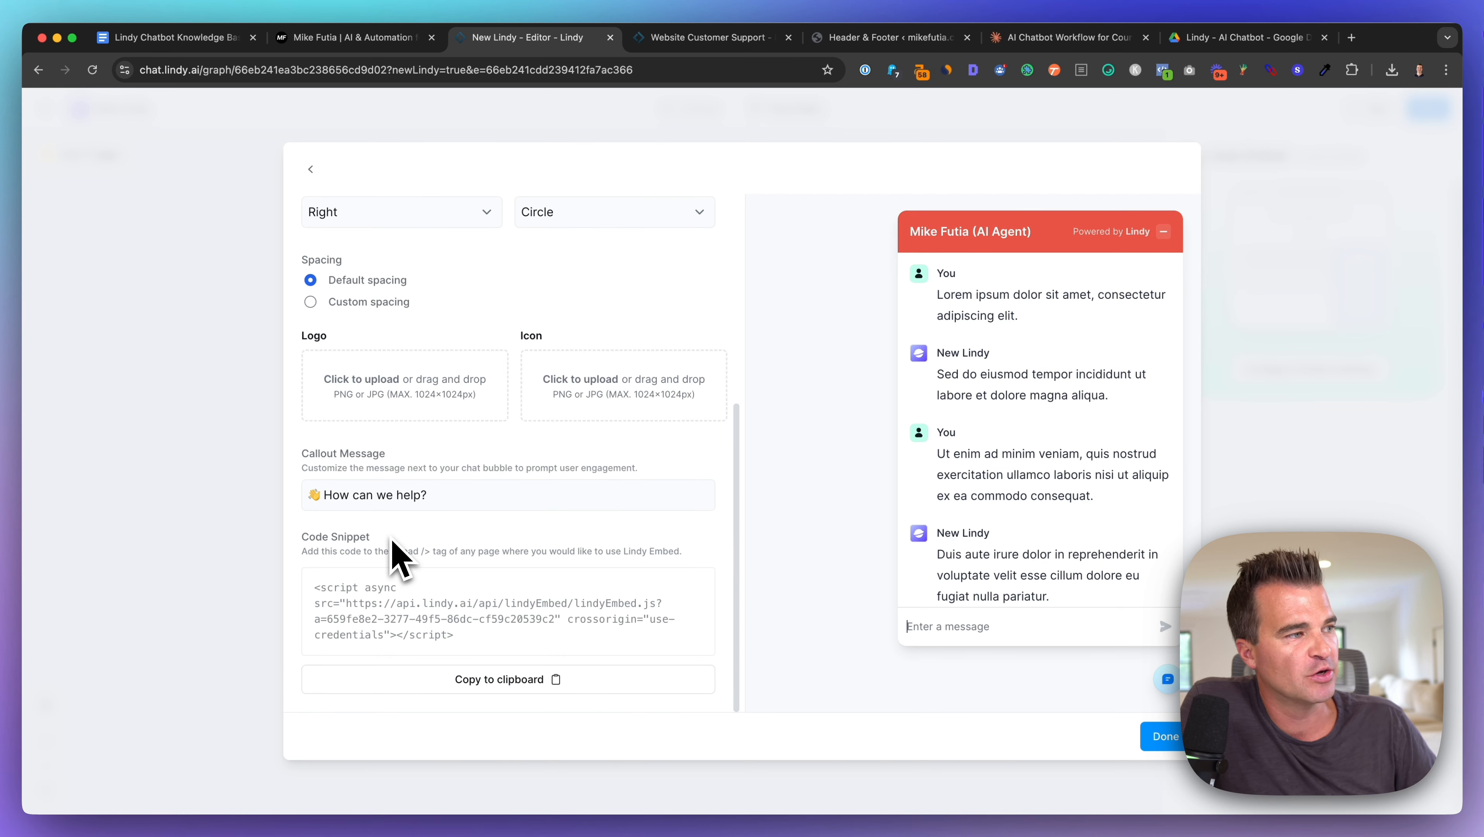
left_click(527, 677)
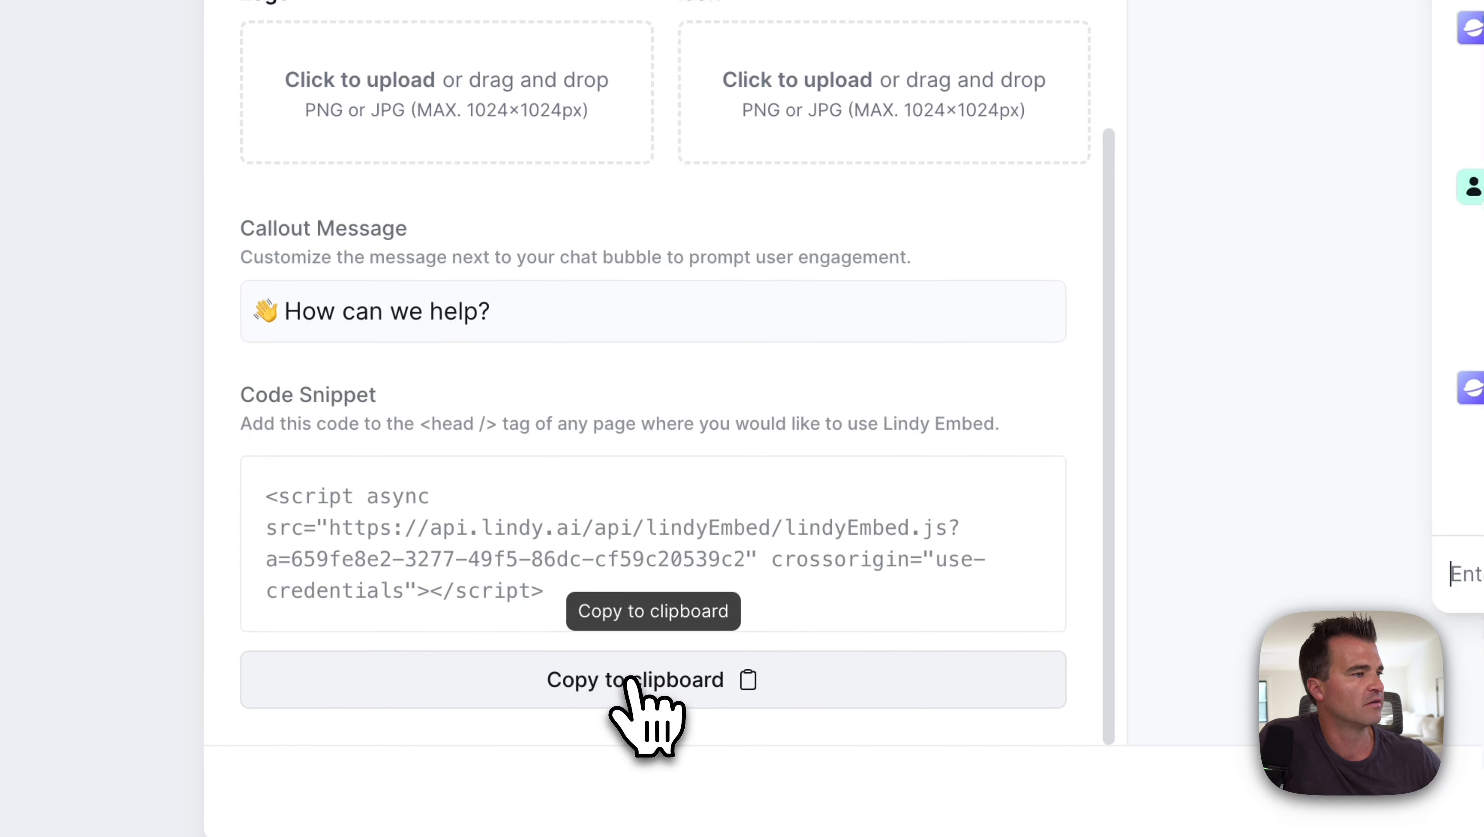
left_click(500, 679)
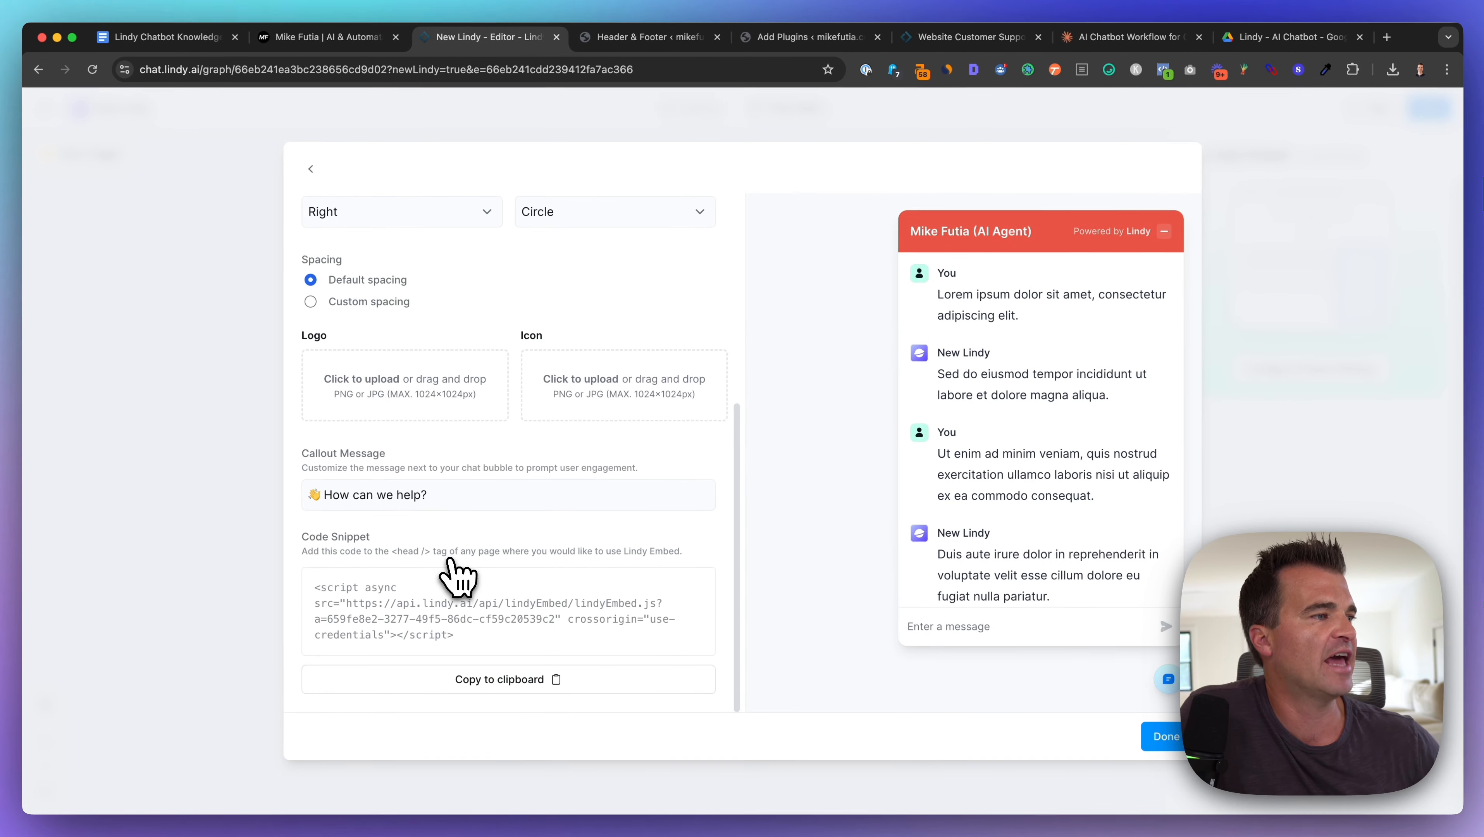
left_click(780, 37)
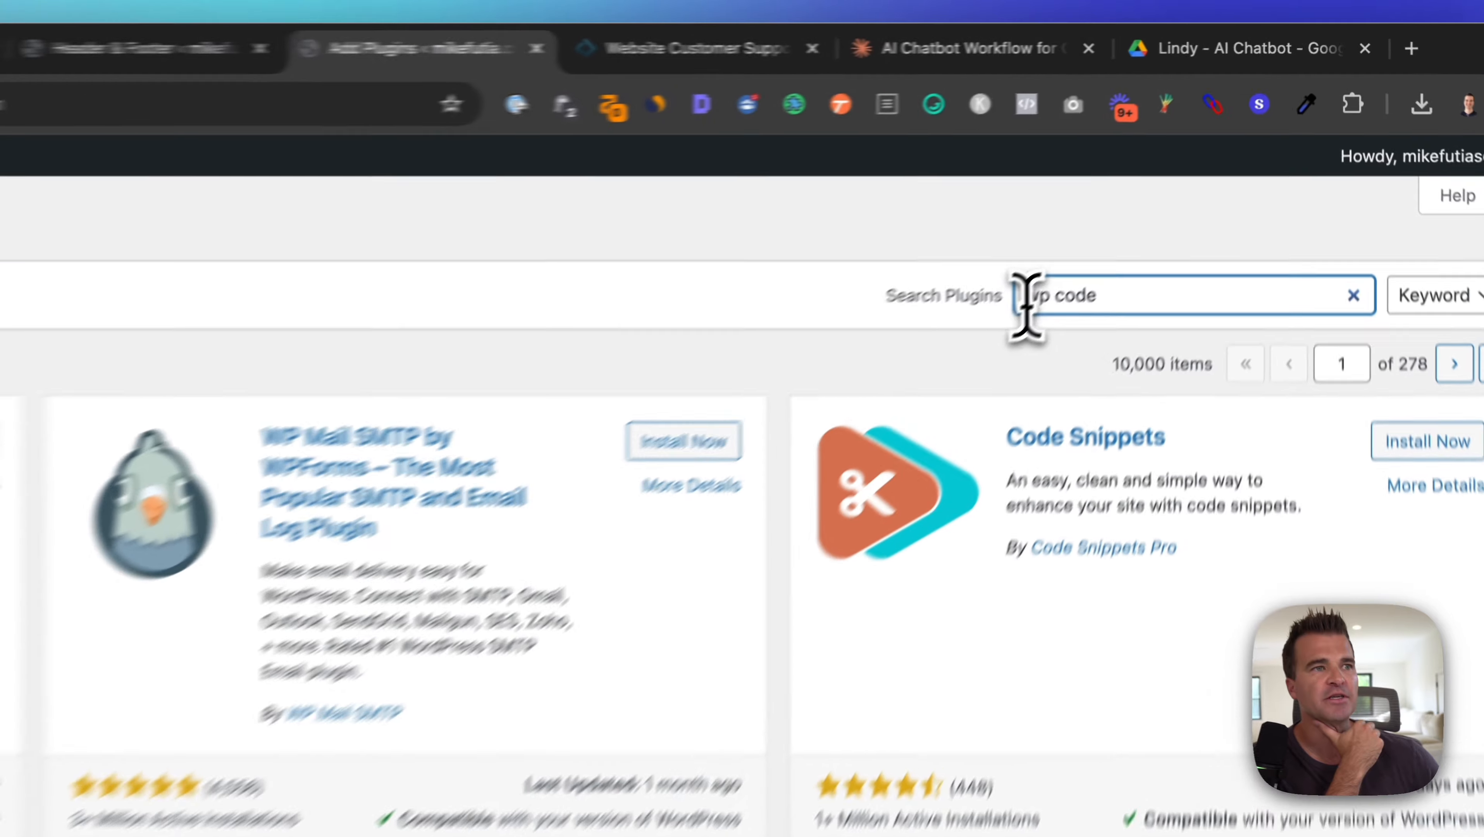
Step: Confirm the WPCode plugin is active, then go to its Header & Footer page
left_click_drag(1160, 183, 1223, 187)
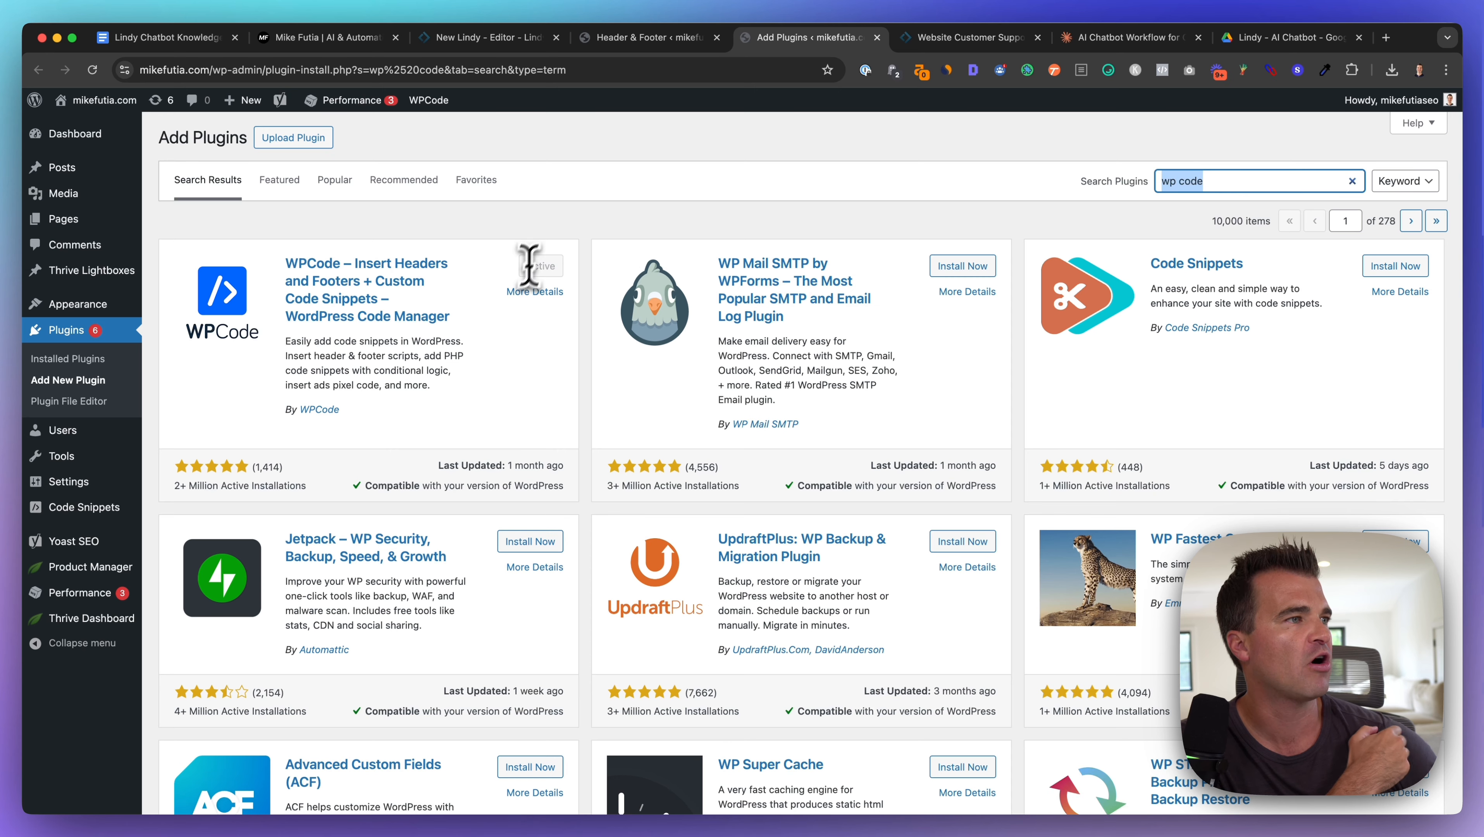
left_click(625, 42)
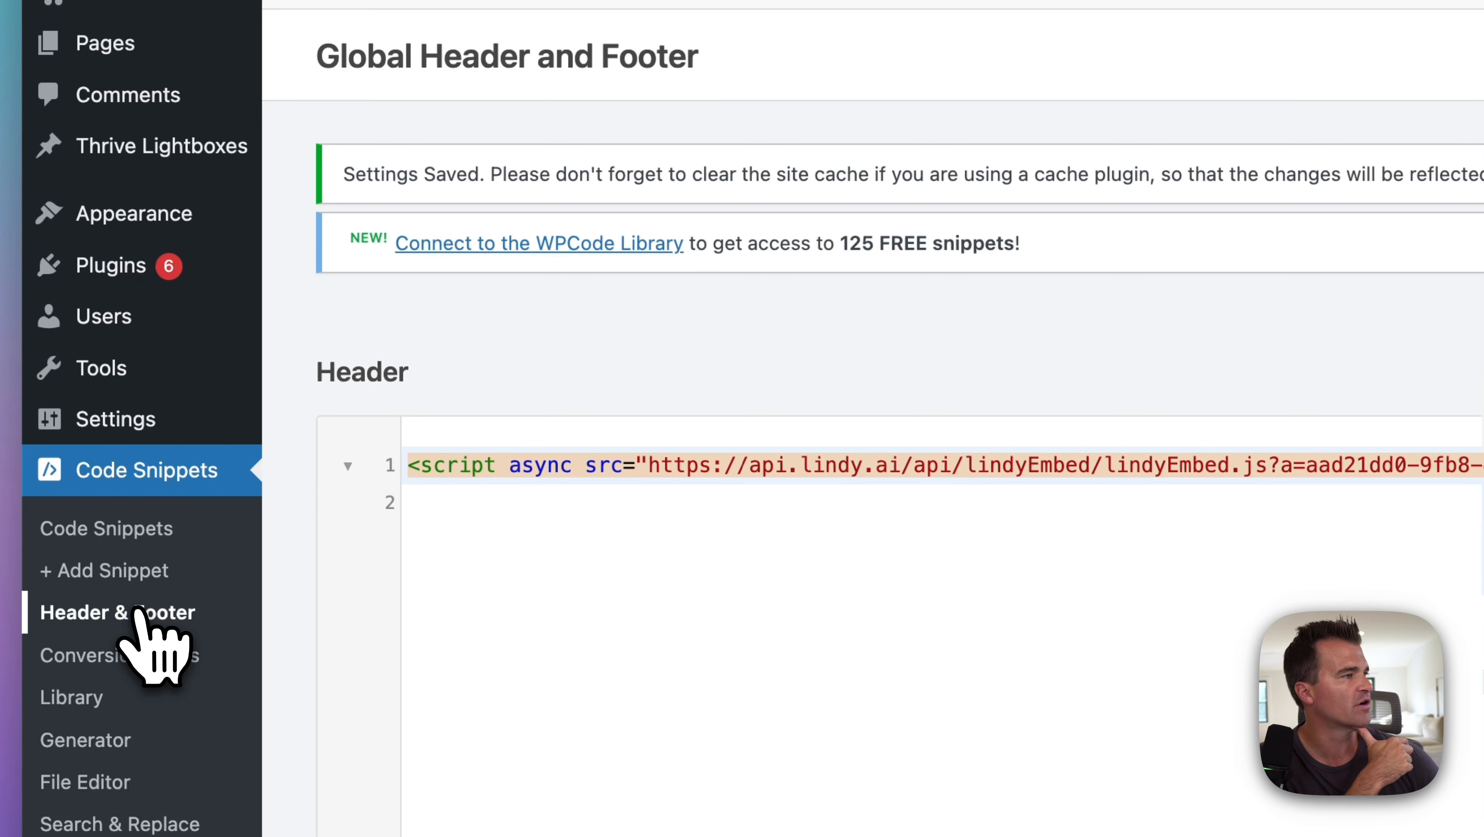
Step: Replace the WPCode Header script with the Website Customer Support agent's Lindy embed code
left_click(138, 612)
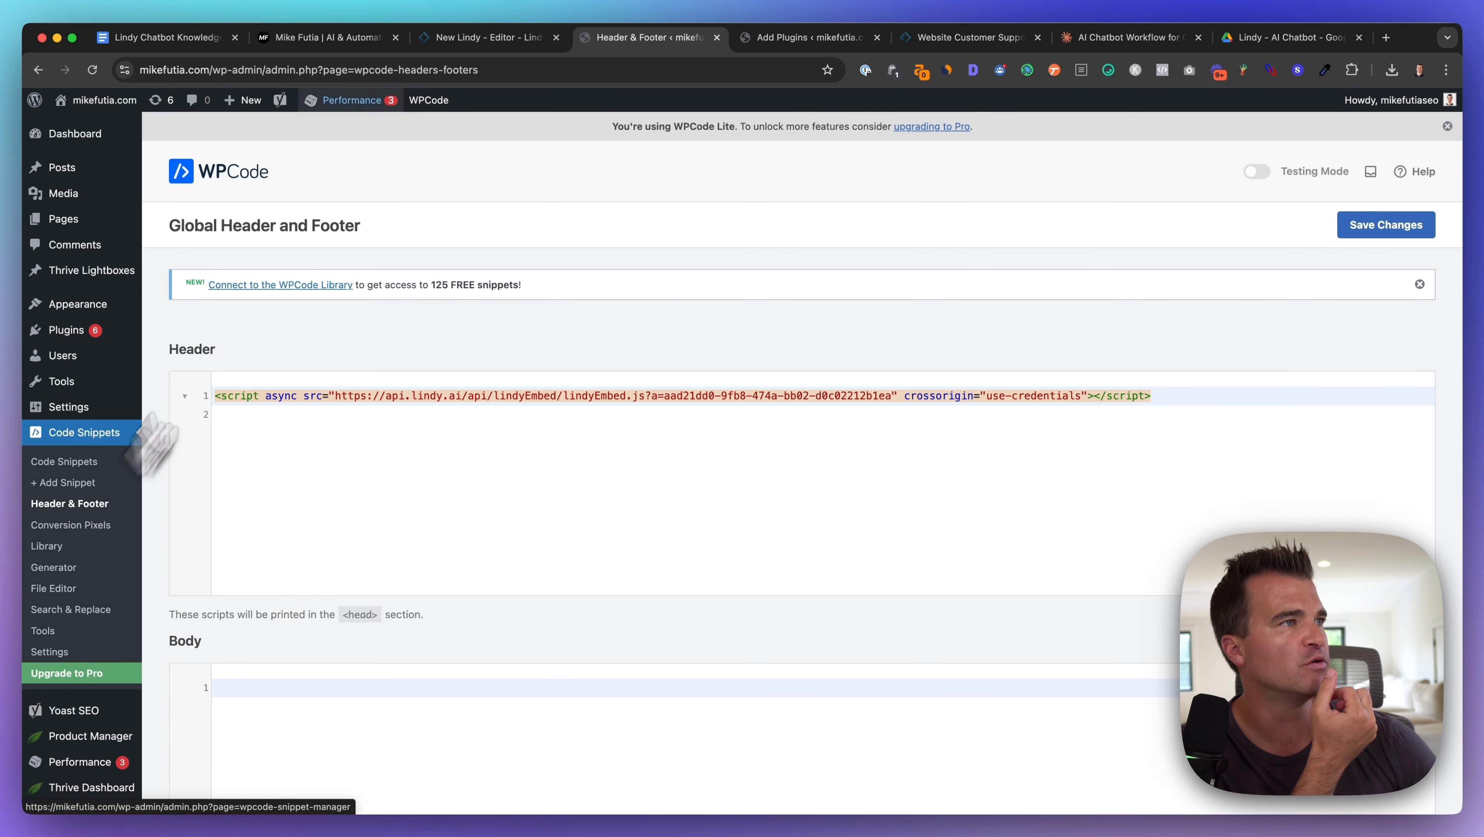
left_click(463, 37)
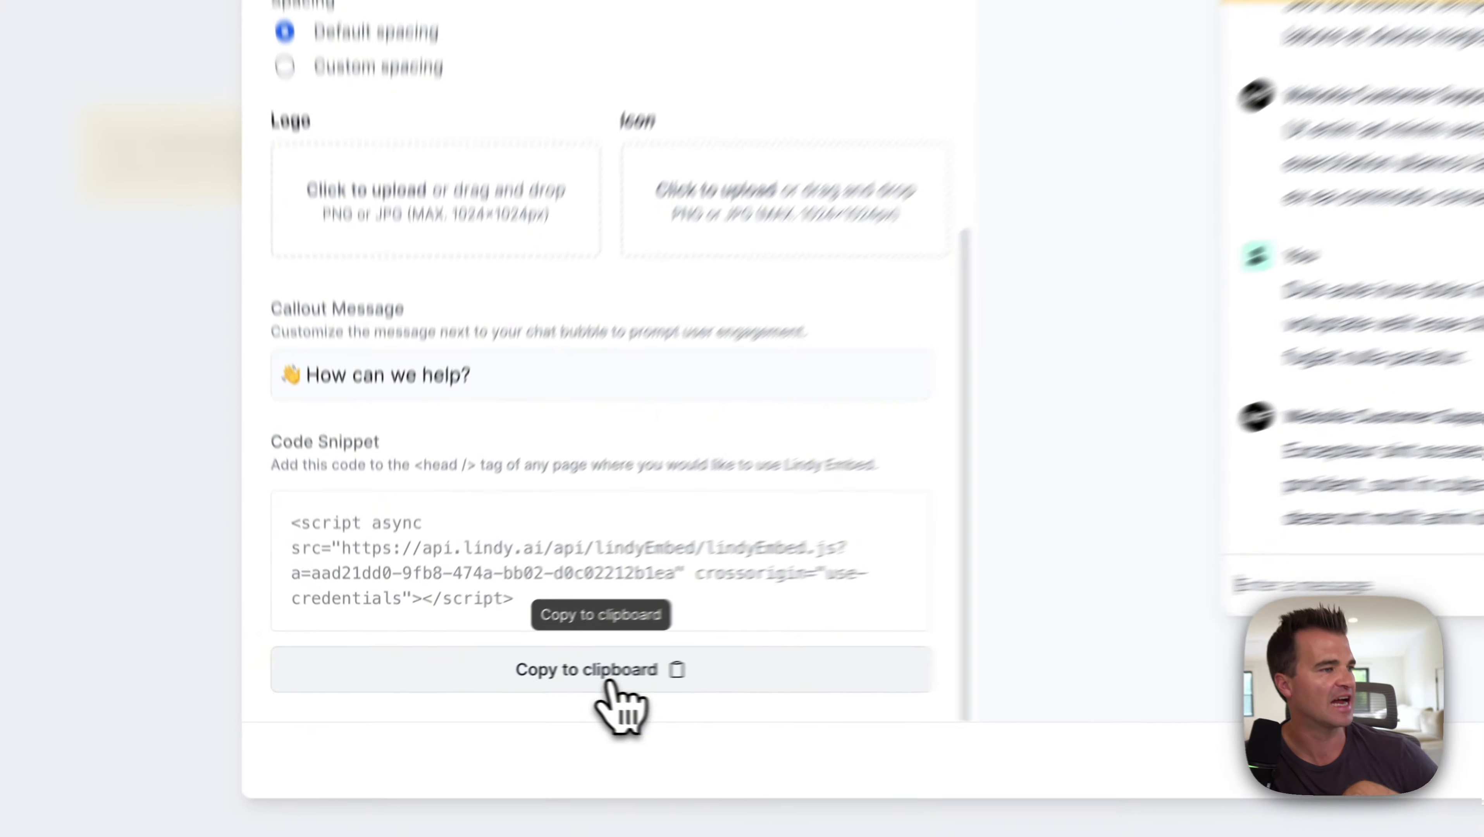
left_click(521, 685)
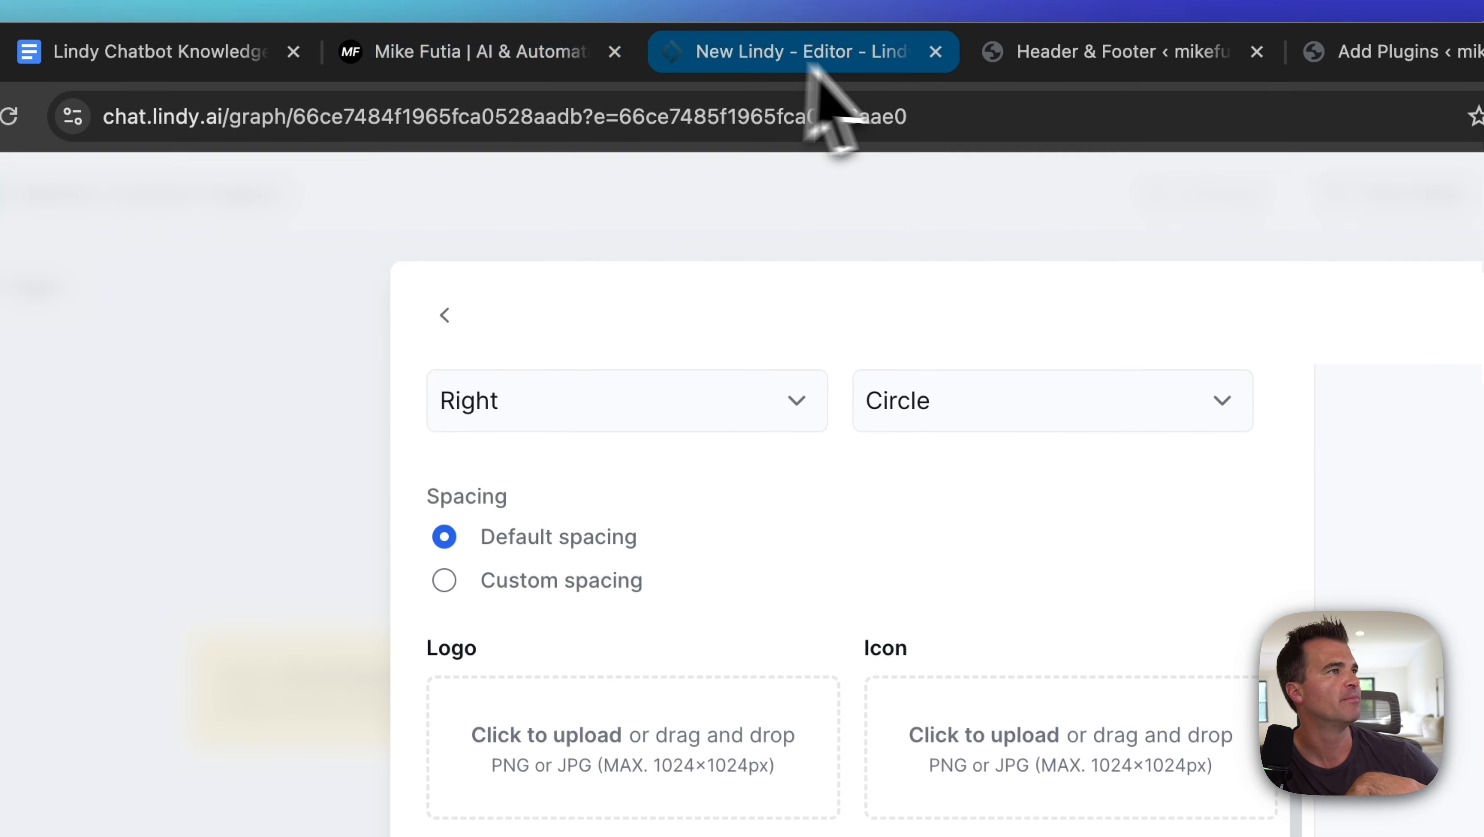
left_click(1069, 42)
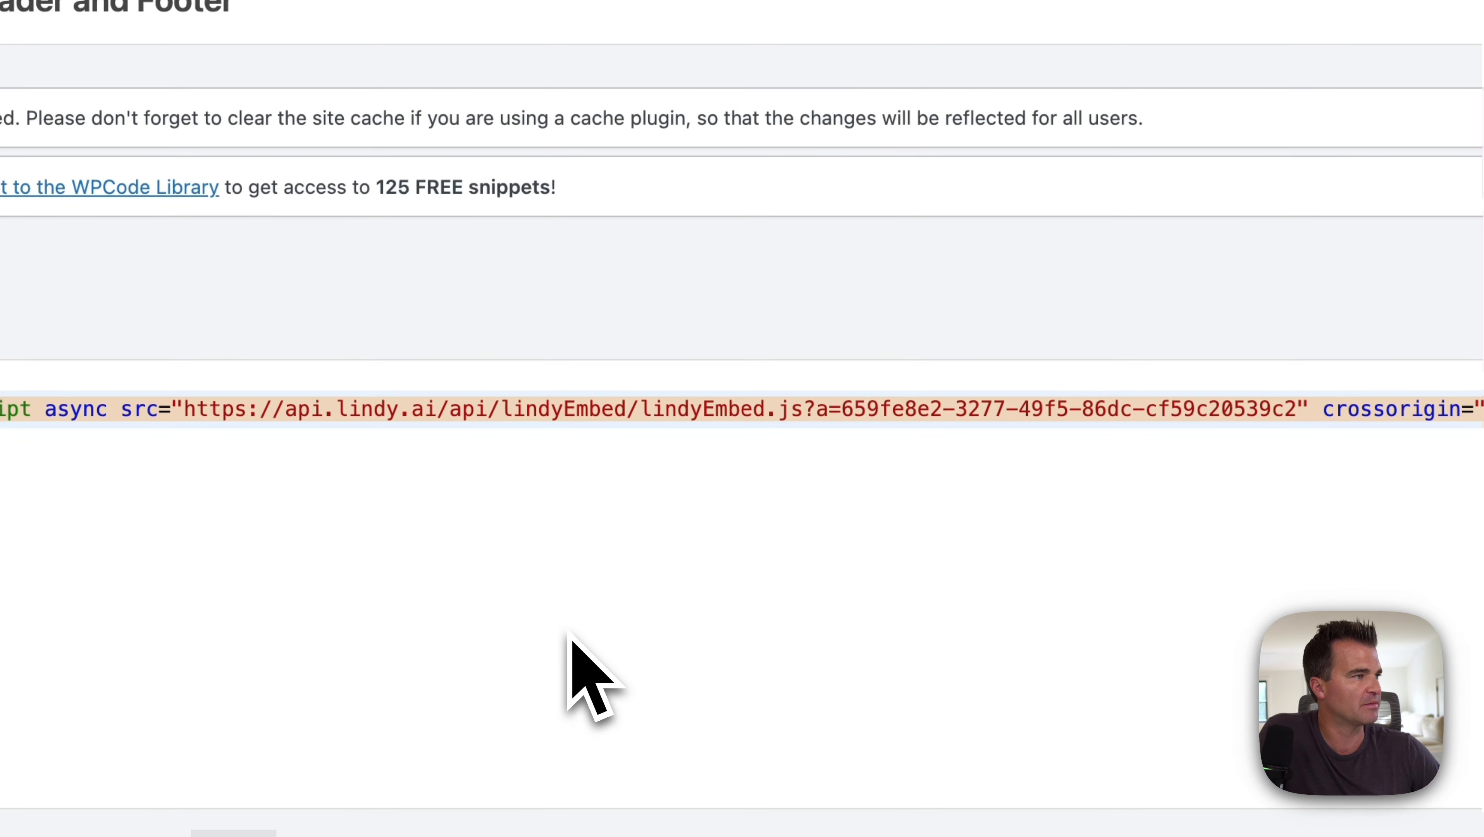
left_click(680, 748)
key("super+a")
key("BackSpace")
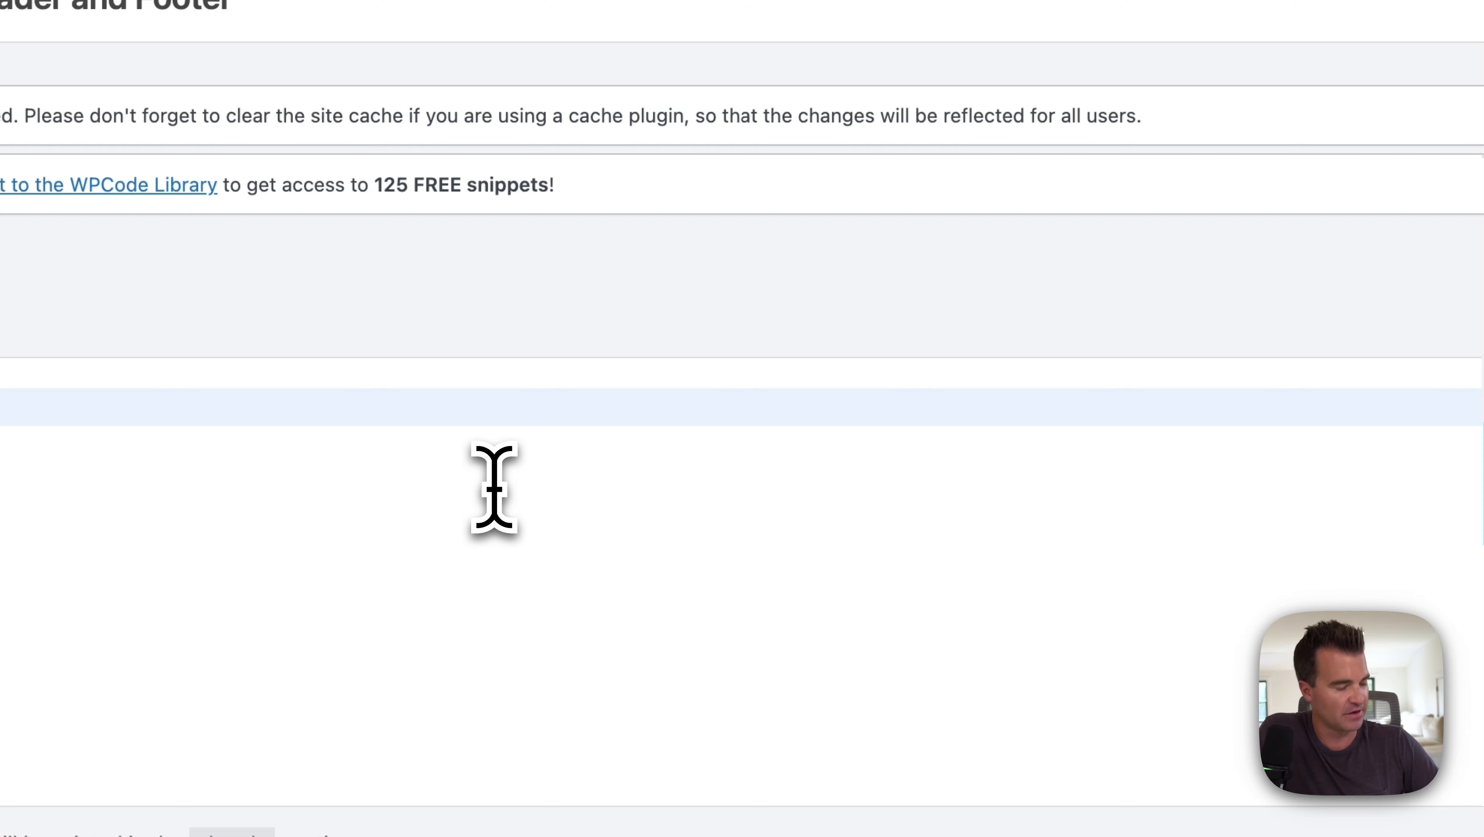
key("super+v")
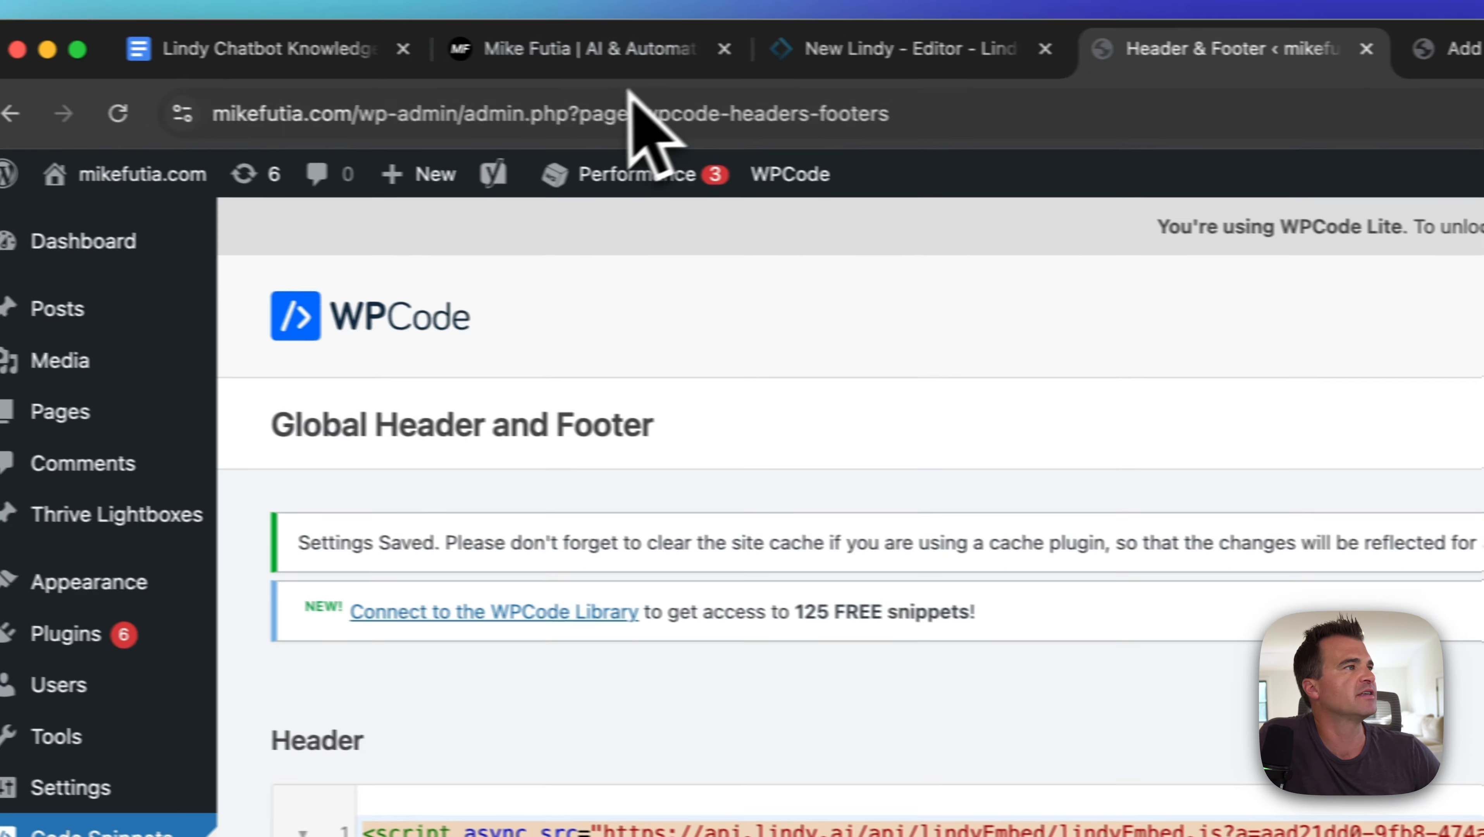
Step: Reload the live mikefutia.com site and open its Lindy chat widget on the right
left_click(662, 64)
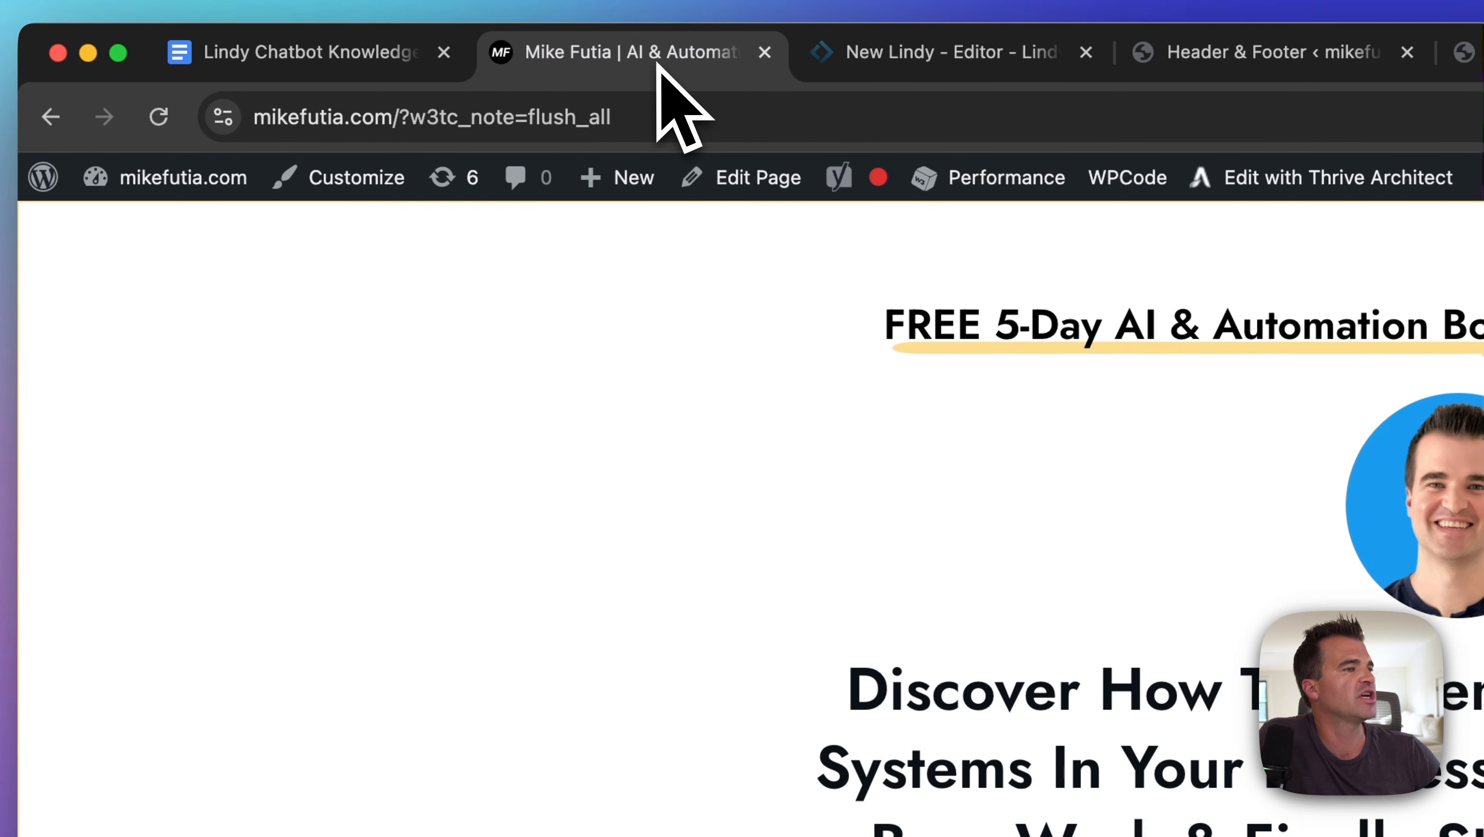
left_click(163, 114)
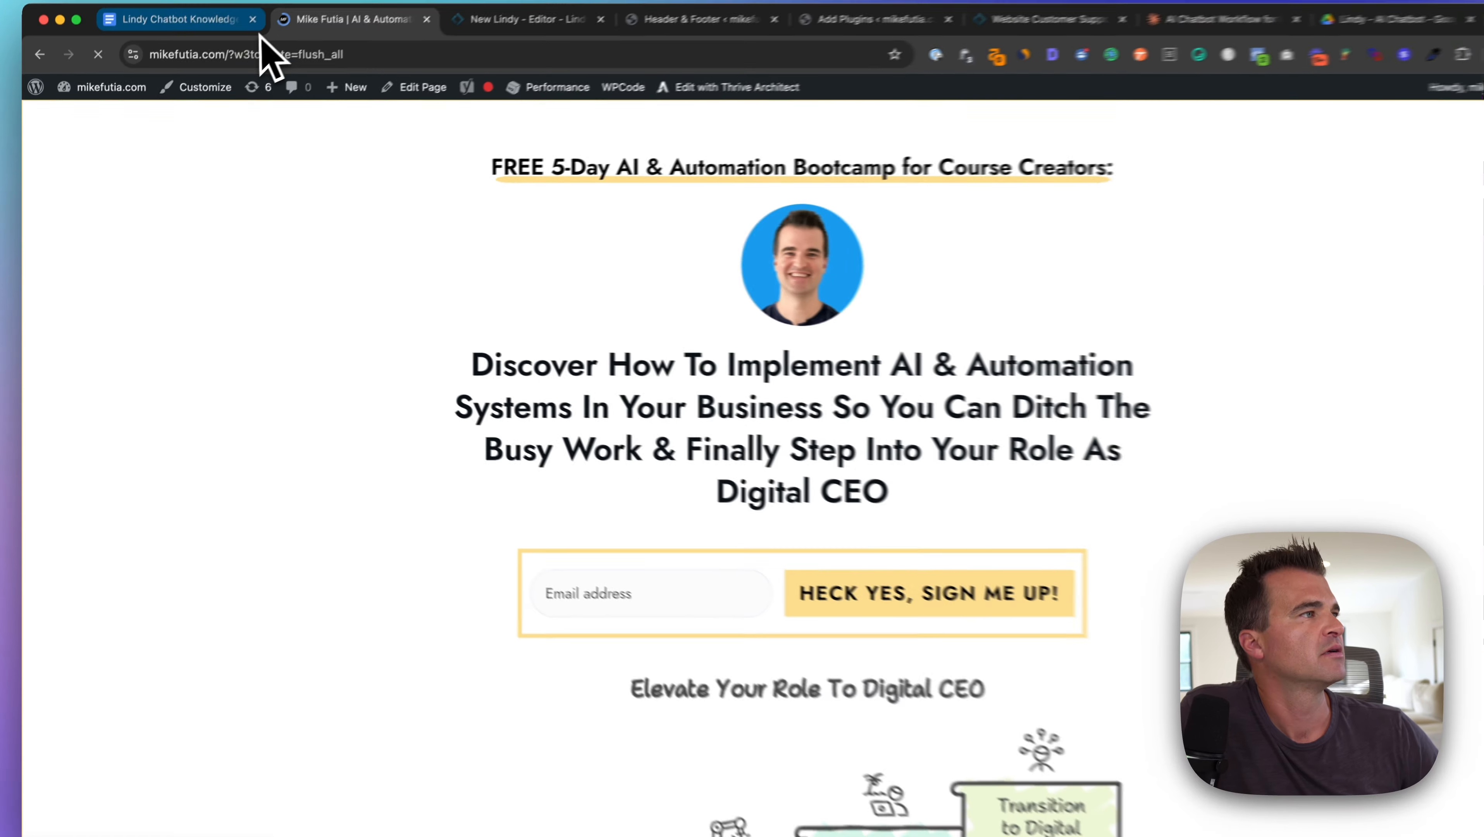
scroll(1176, 496, "down", 3)
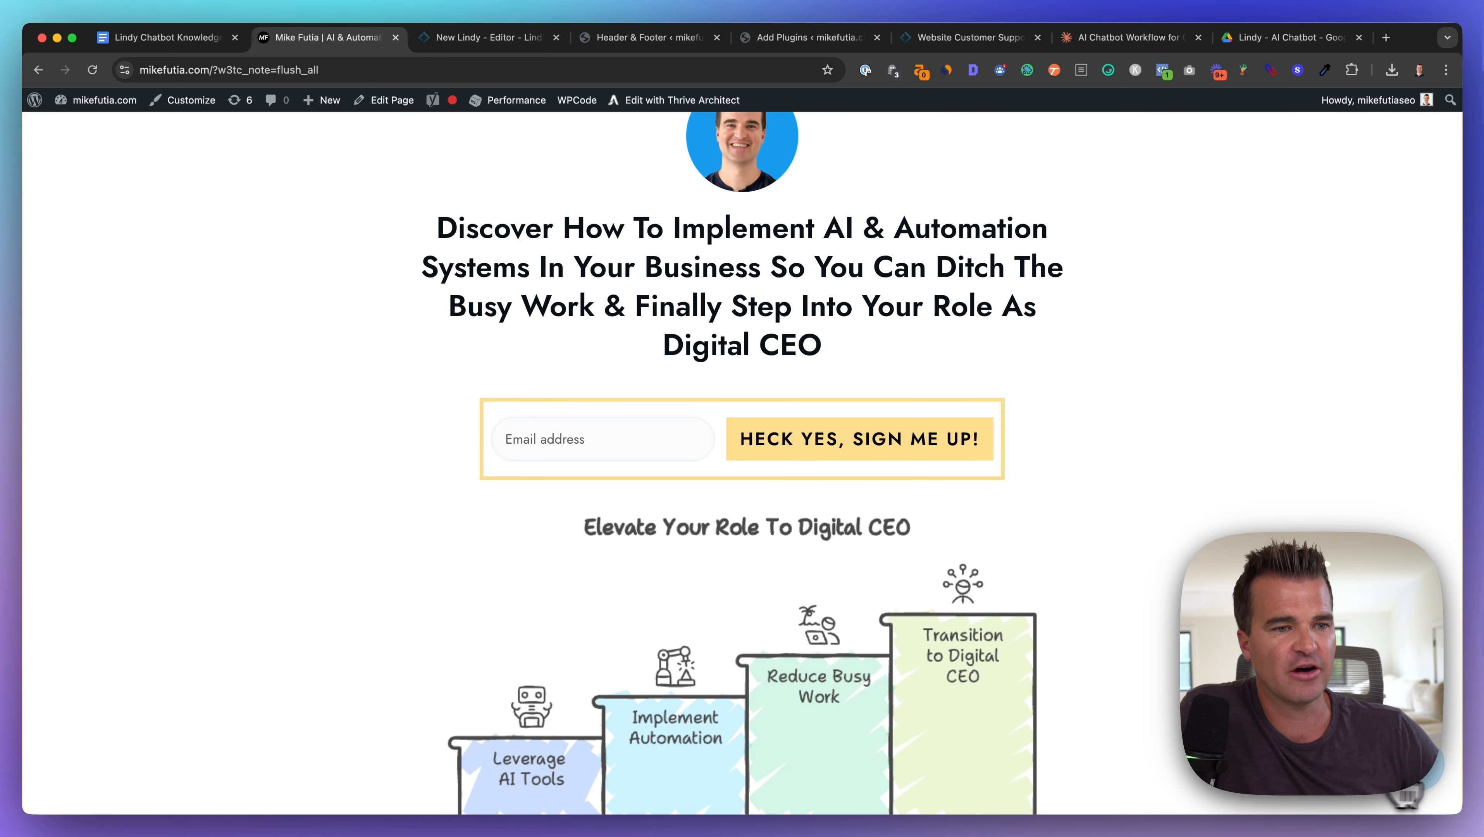
left_click(1426, 776)
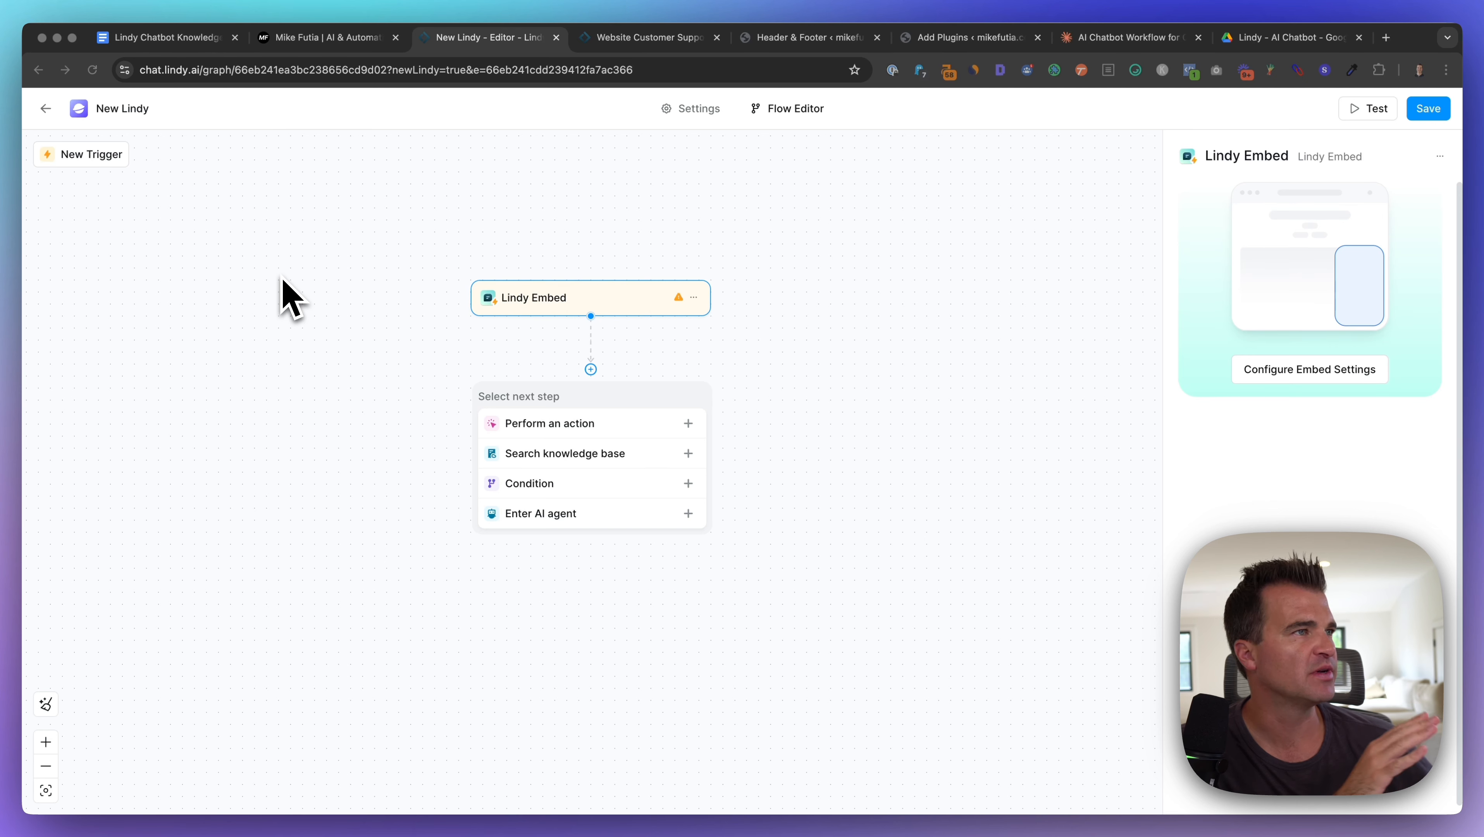
Step: Add a Condition step with the pasted escalation wording, then view the template's Get Conversation URL settings
left_click(645, 36)
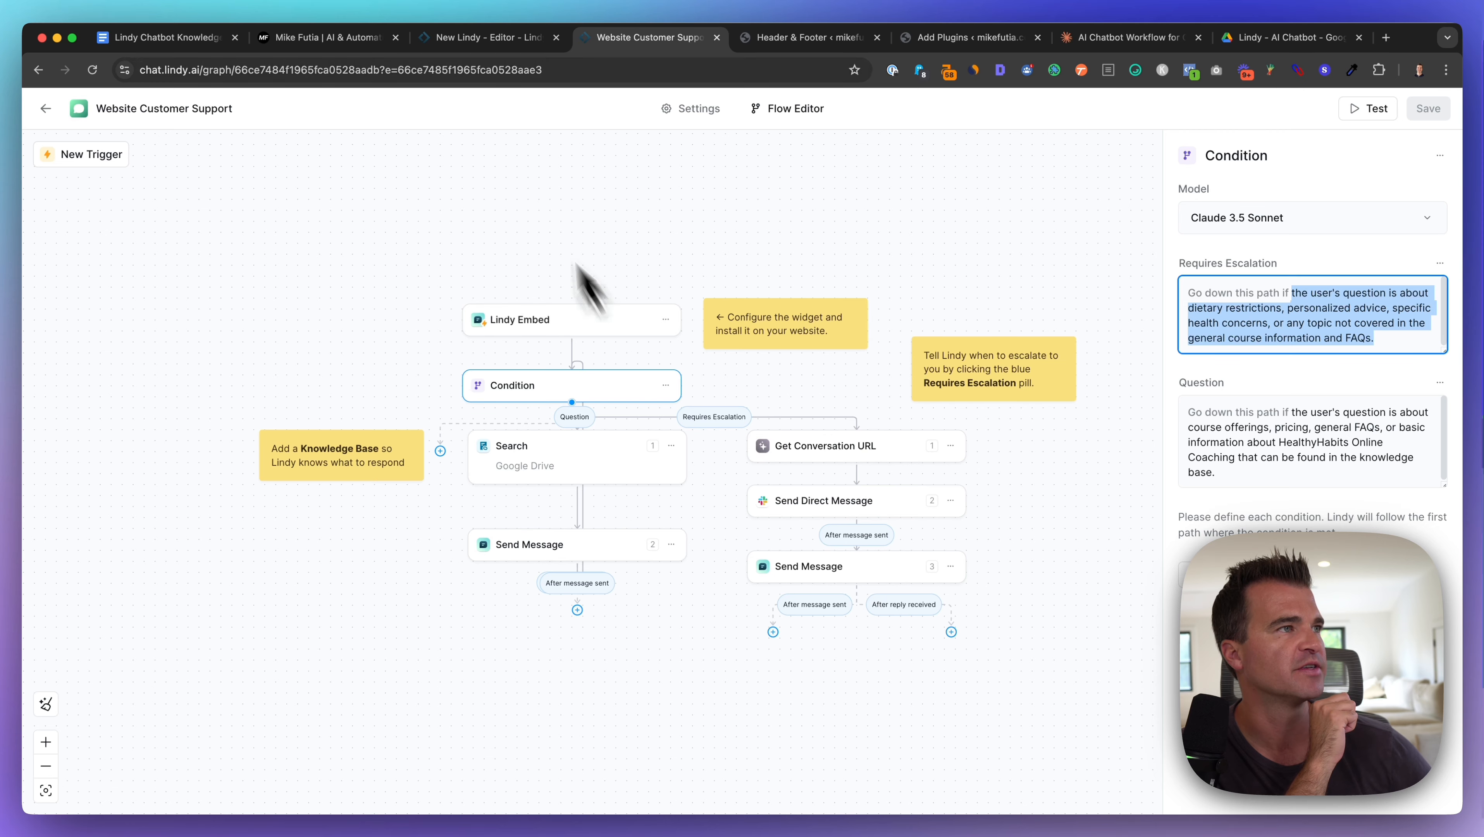
left_click(477, 42)
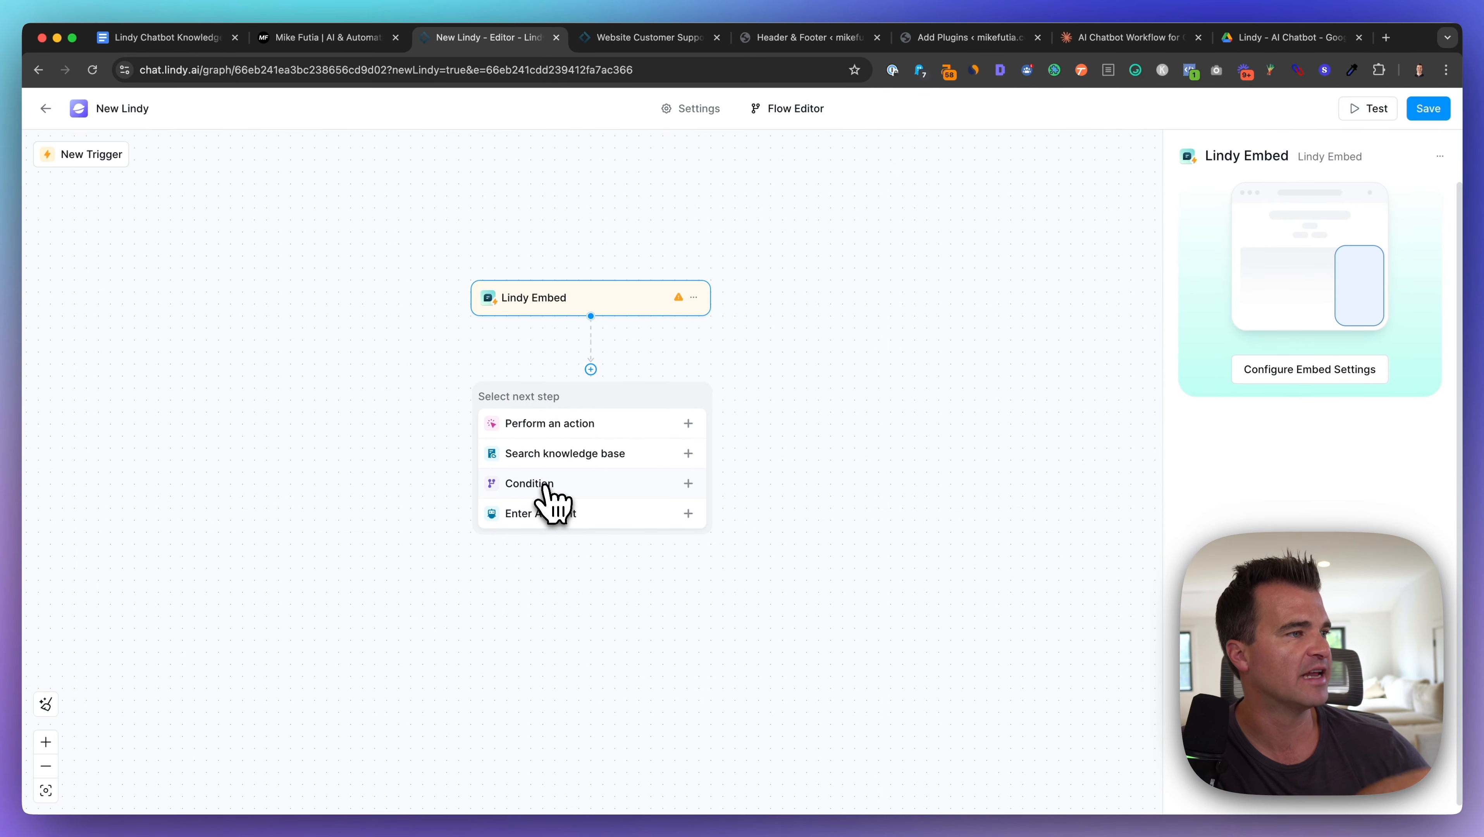
left_click(547, 486)
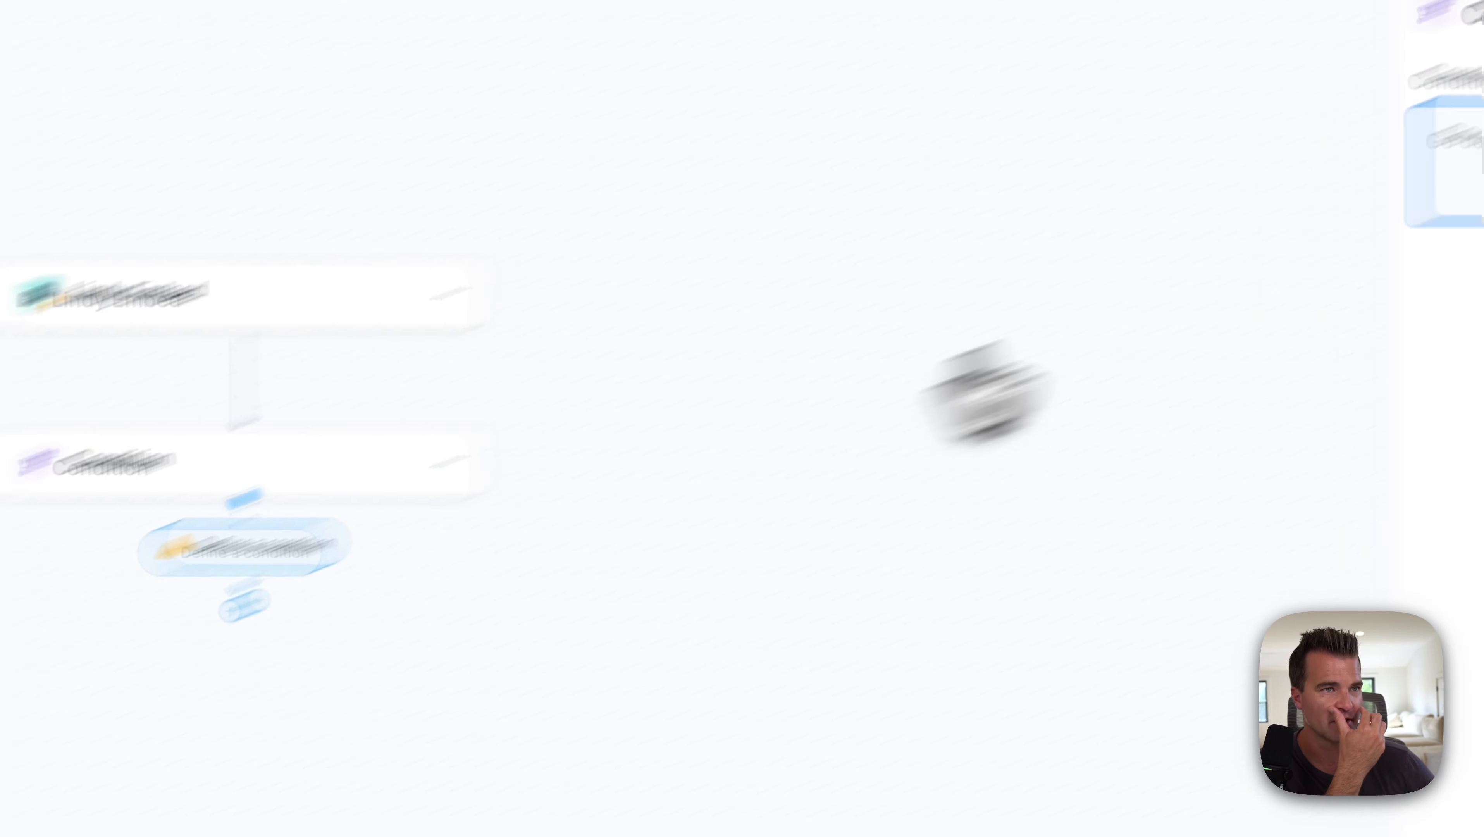
key("super+v")
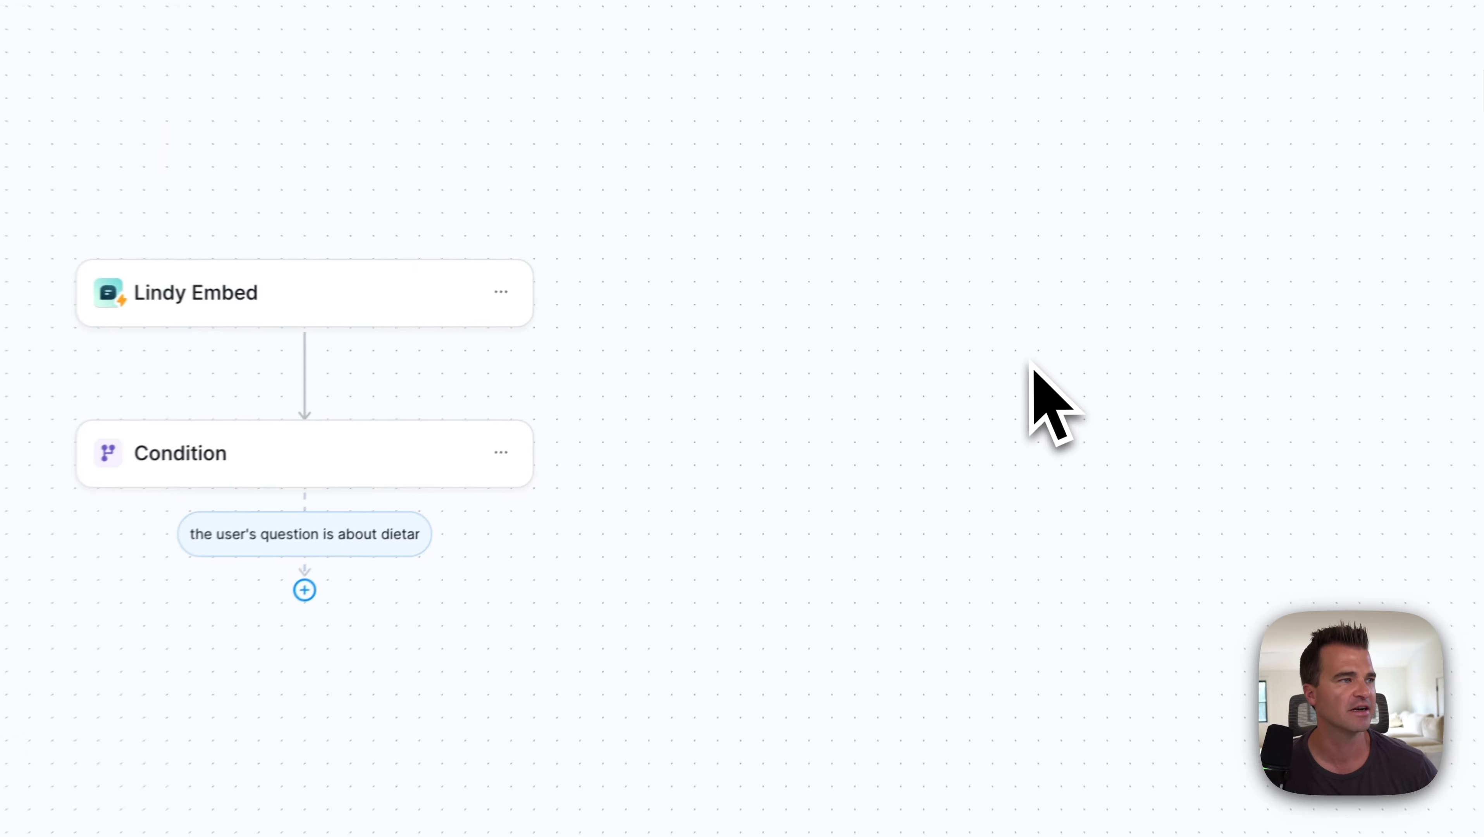
left_click(669, 53)
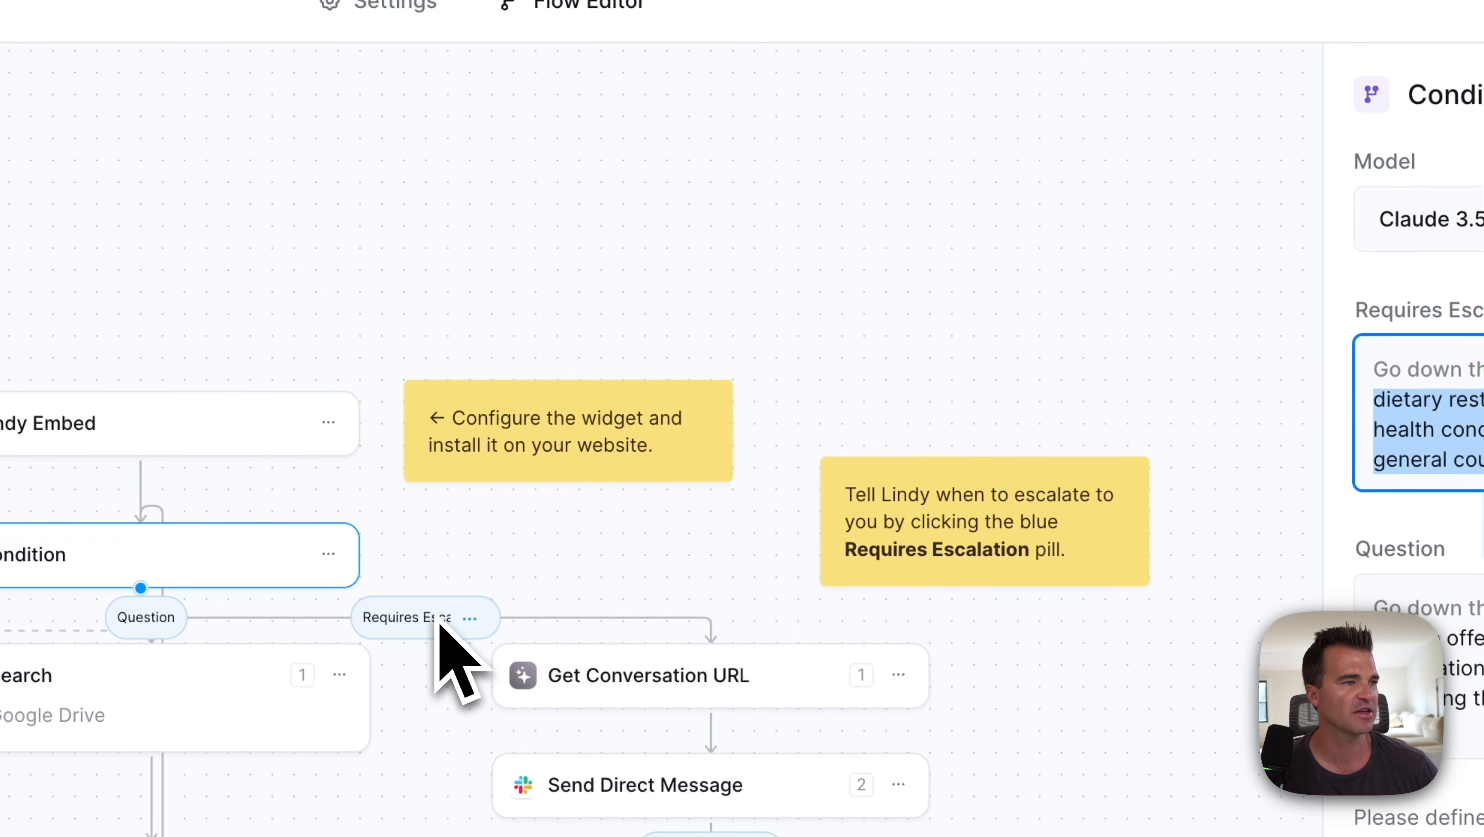
left_click(636, 694)
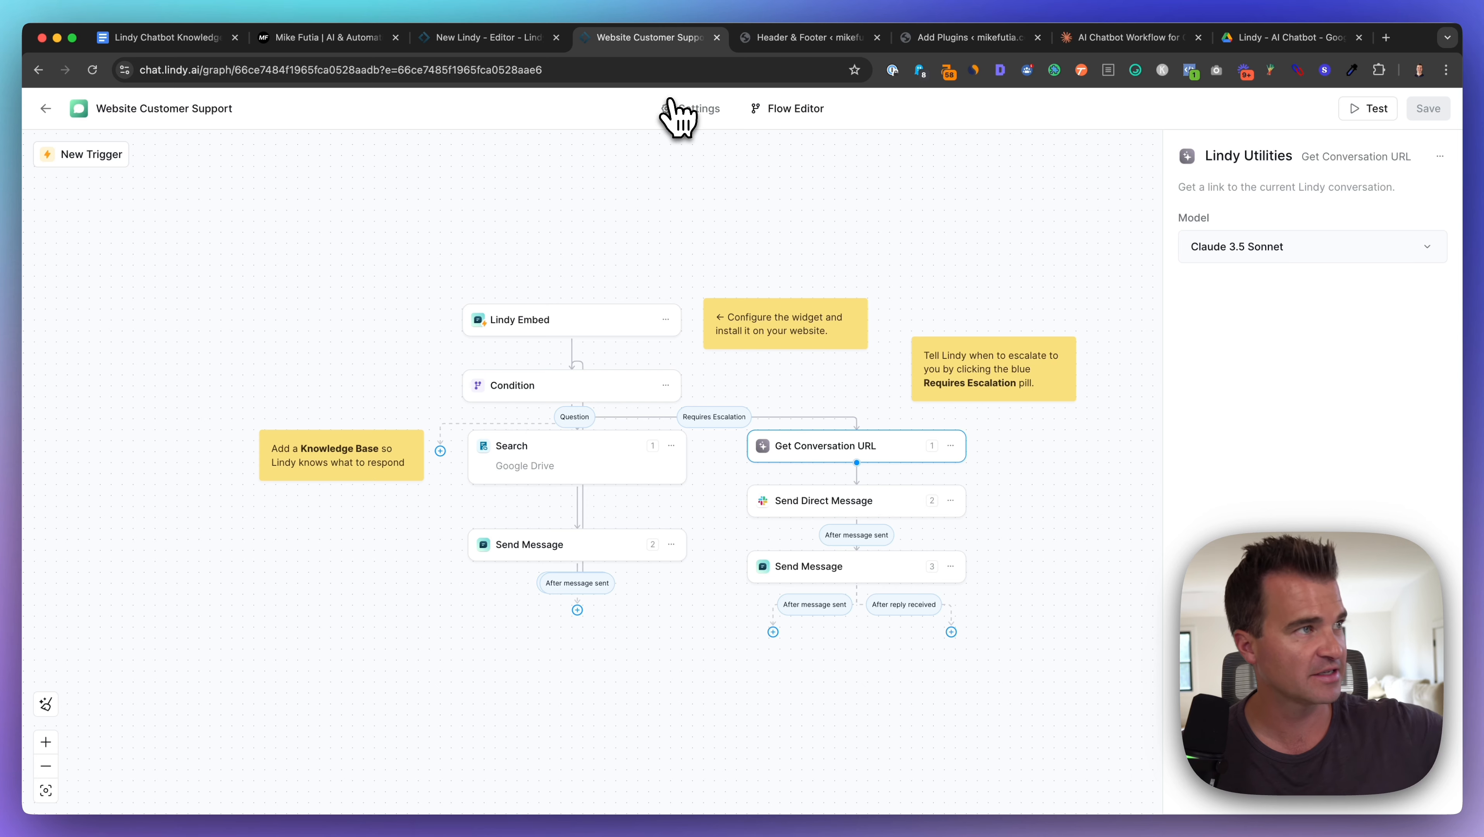
Step: Add a Lindy Utilities Get Conversation URL step under the dietary-question condition branch
left_click(463, 38)
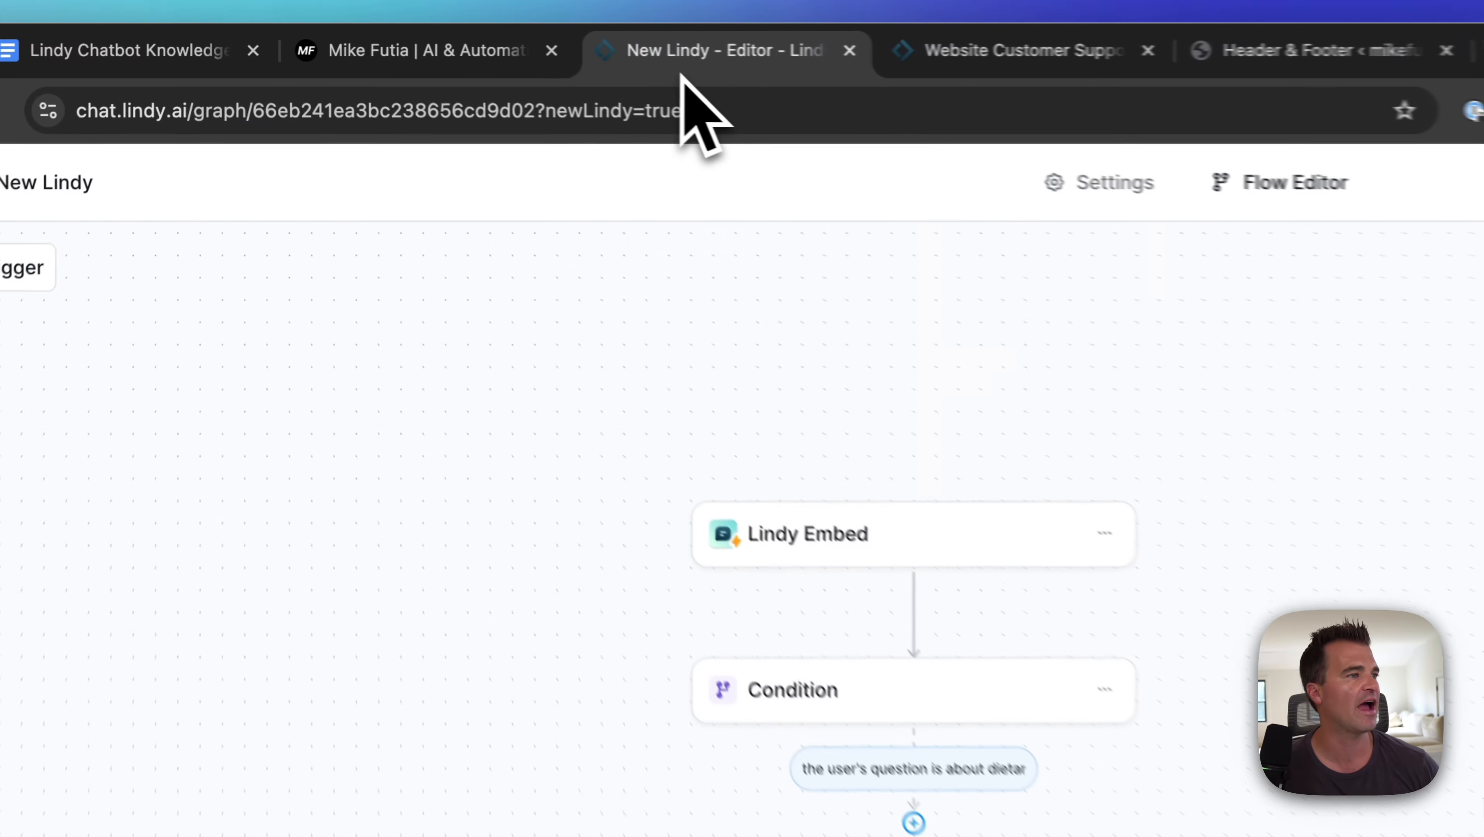
left_click(679, 518)
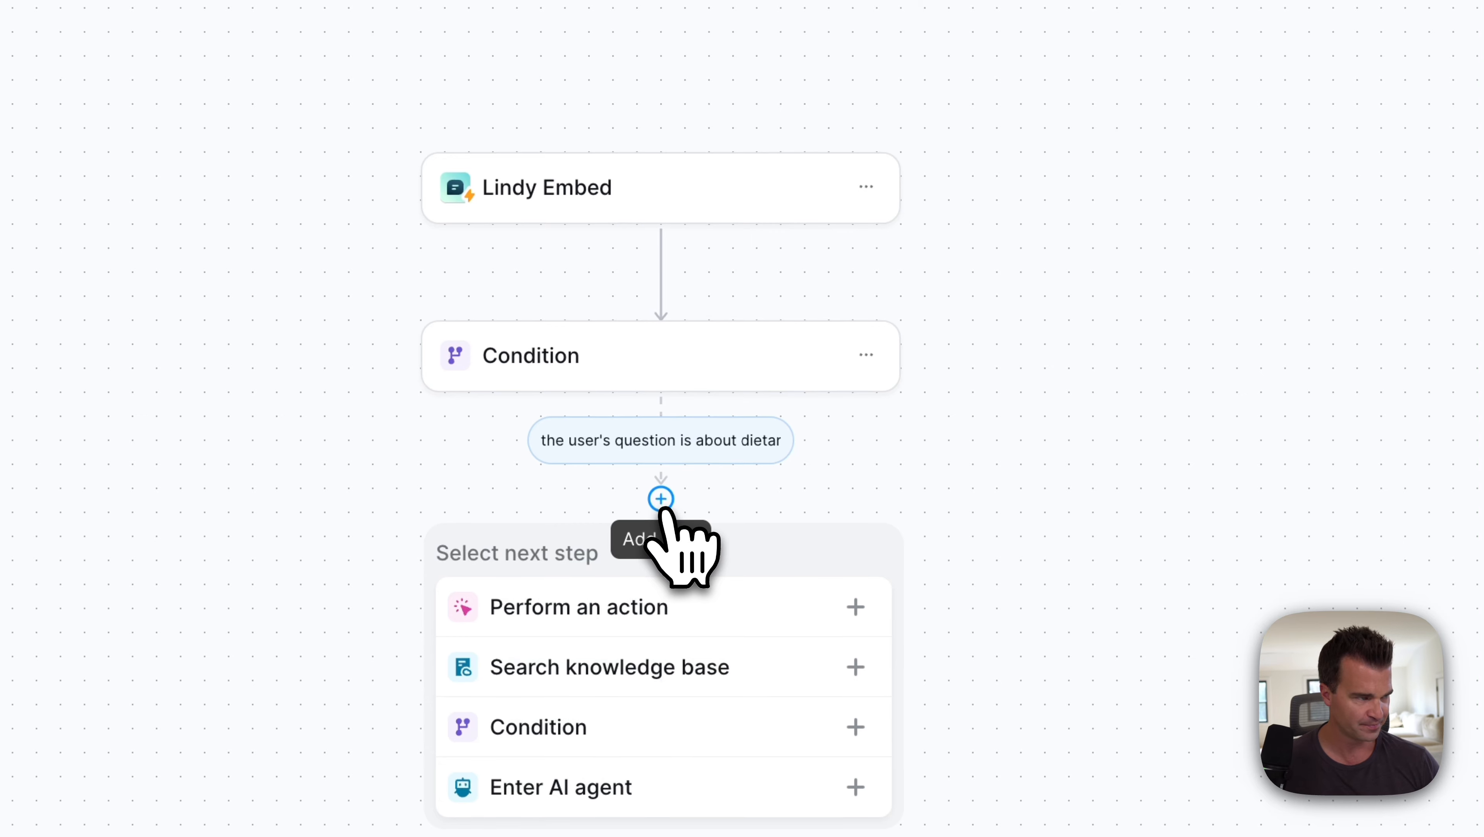
left_click(621, 610)
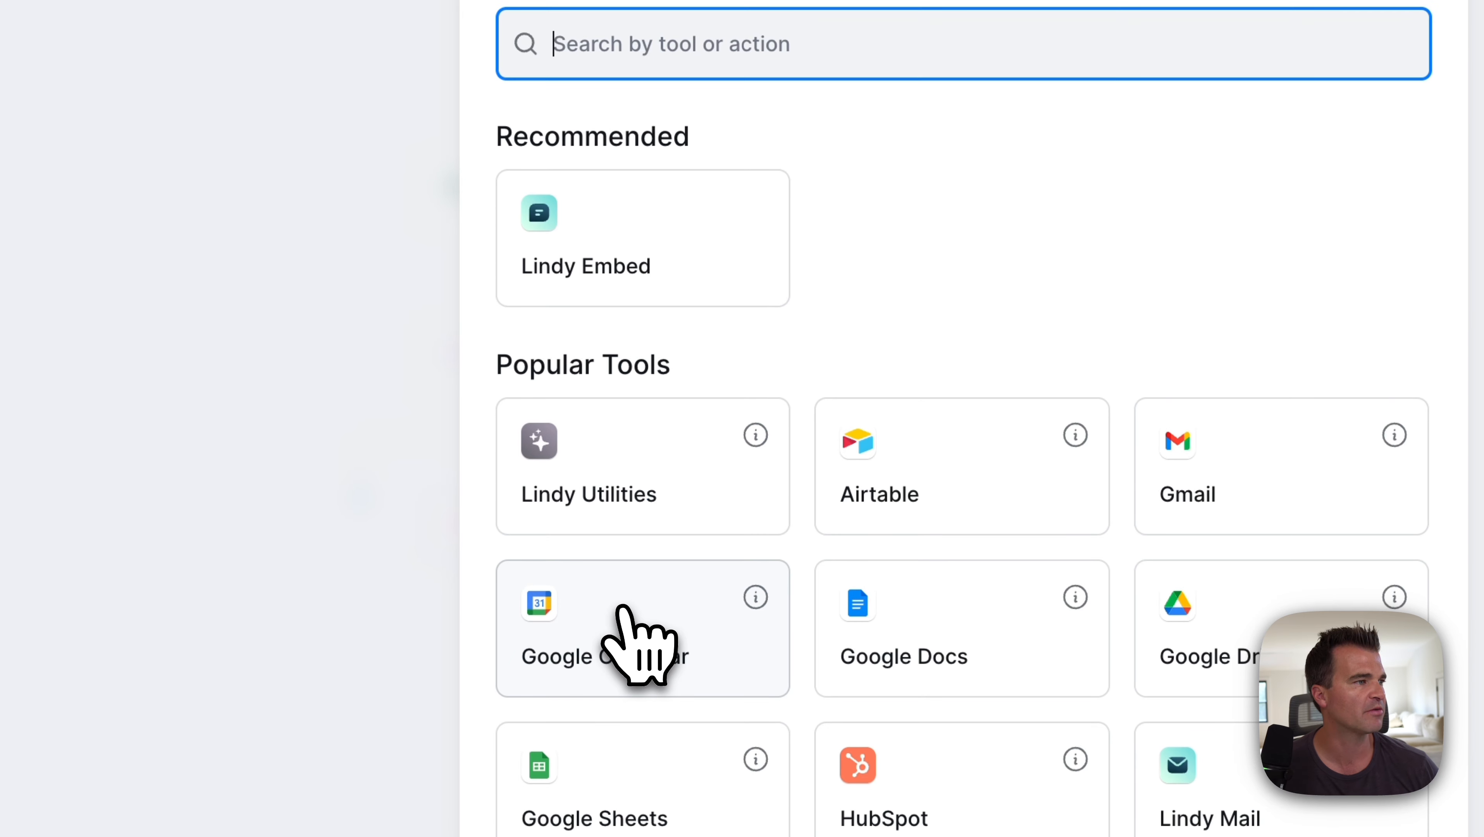
left_click(727, 380)
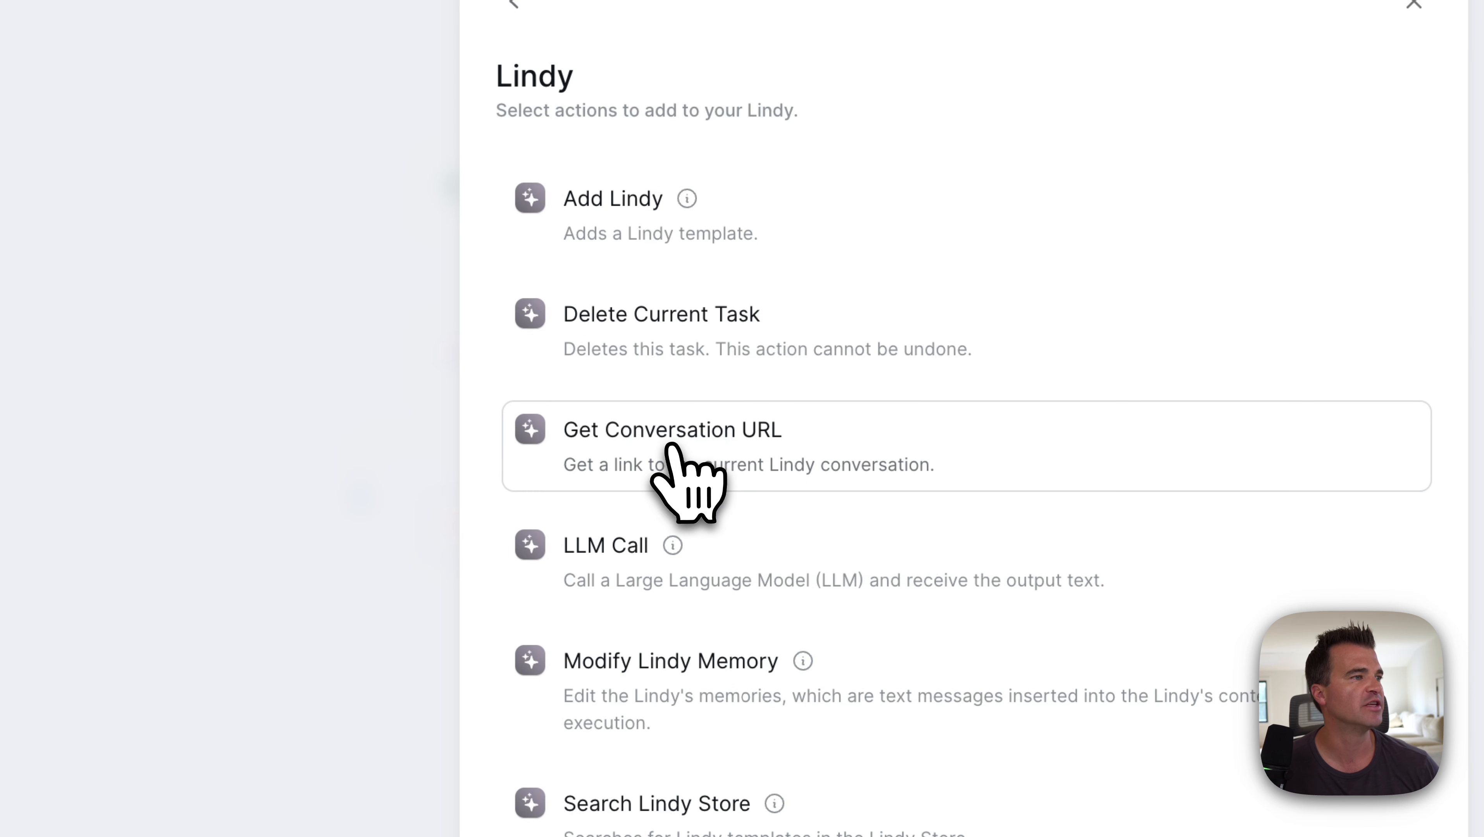
left_click(826, 445)
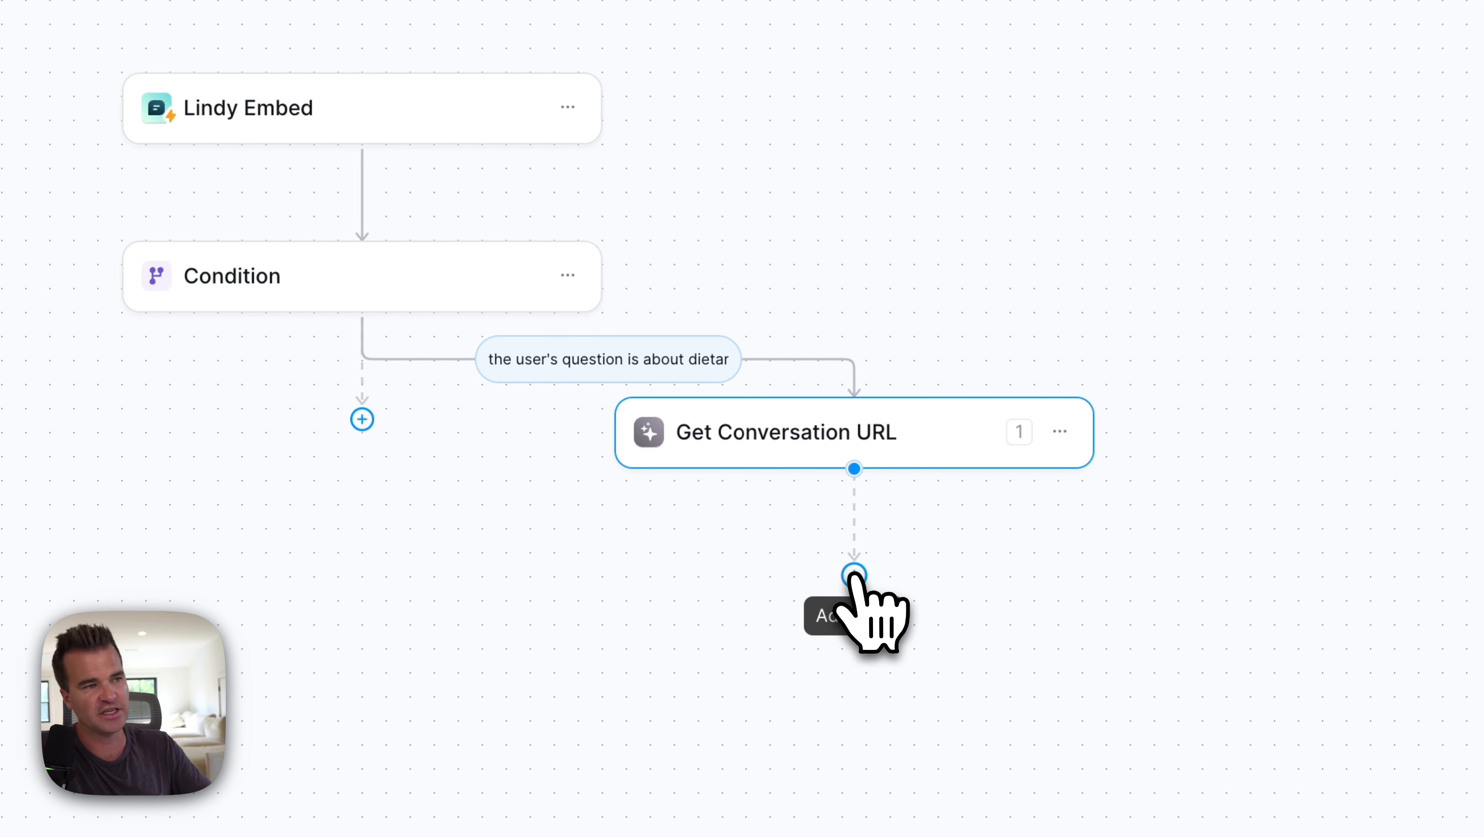
Step: Add a Slack Send Channel Message step after Get Conversation URL
left_click(854, 575)
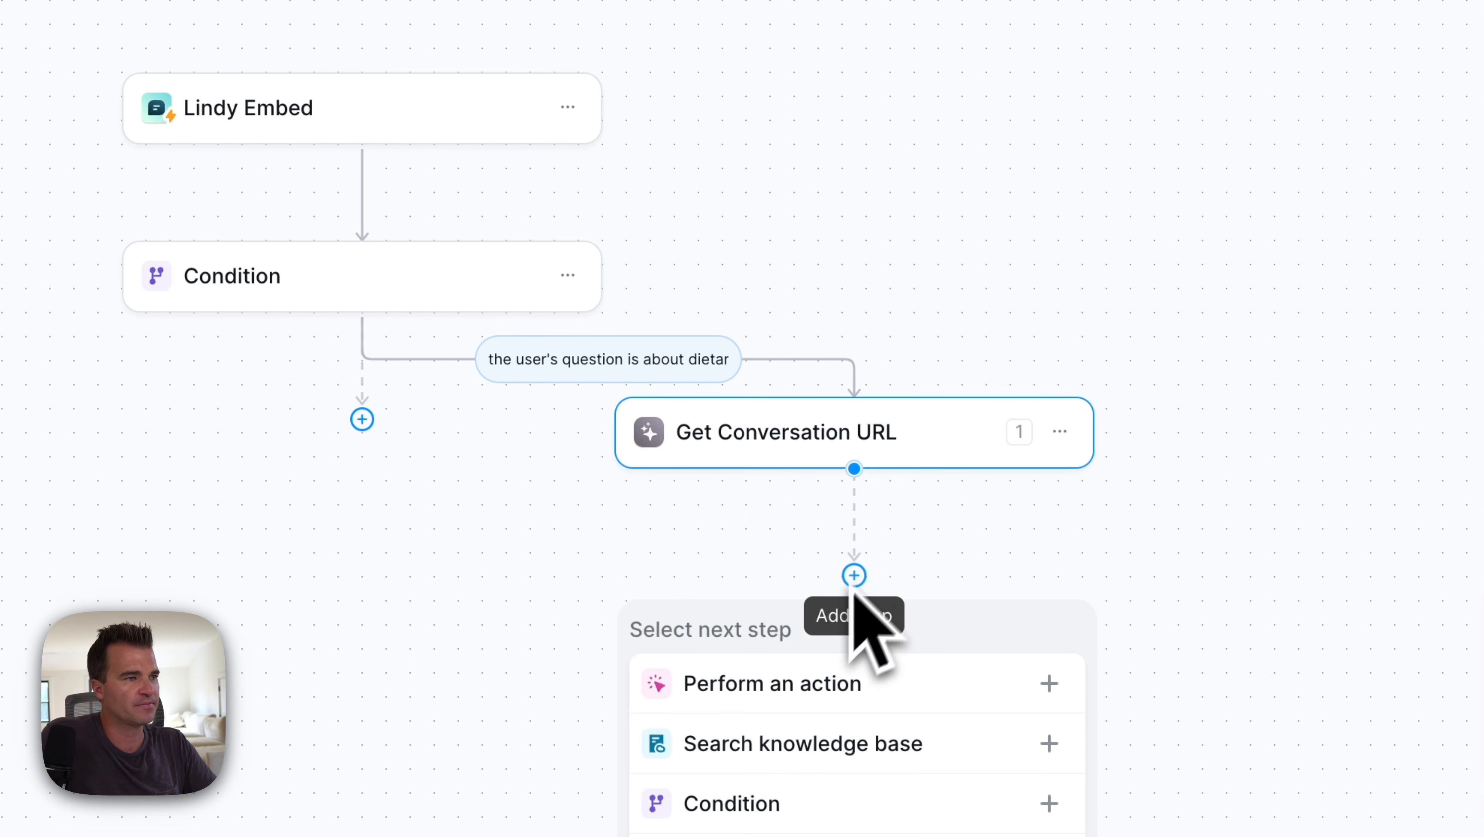
left_click(804, 699)
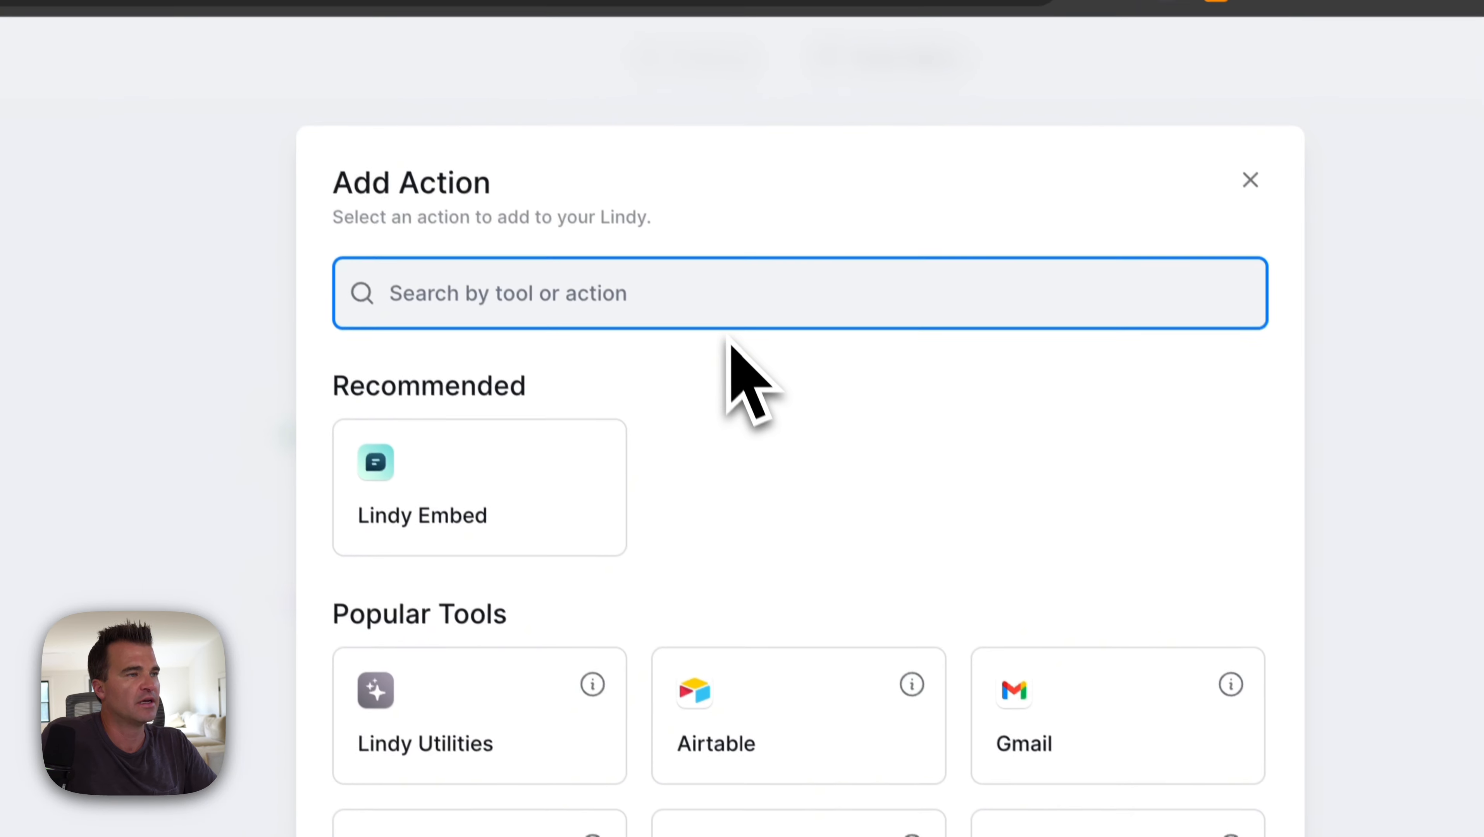
type("slack")
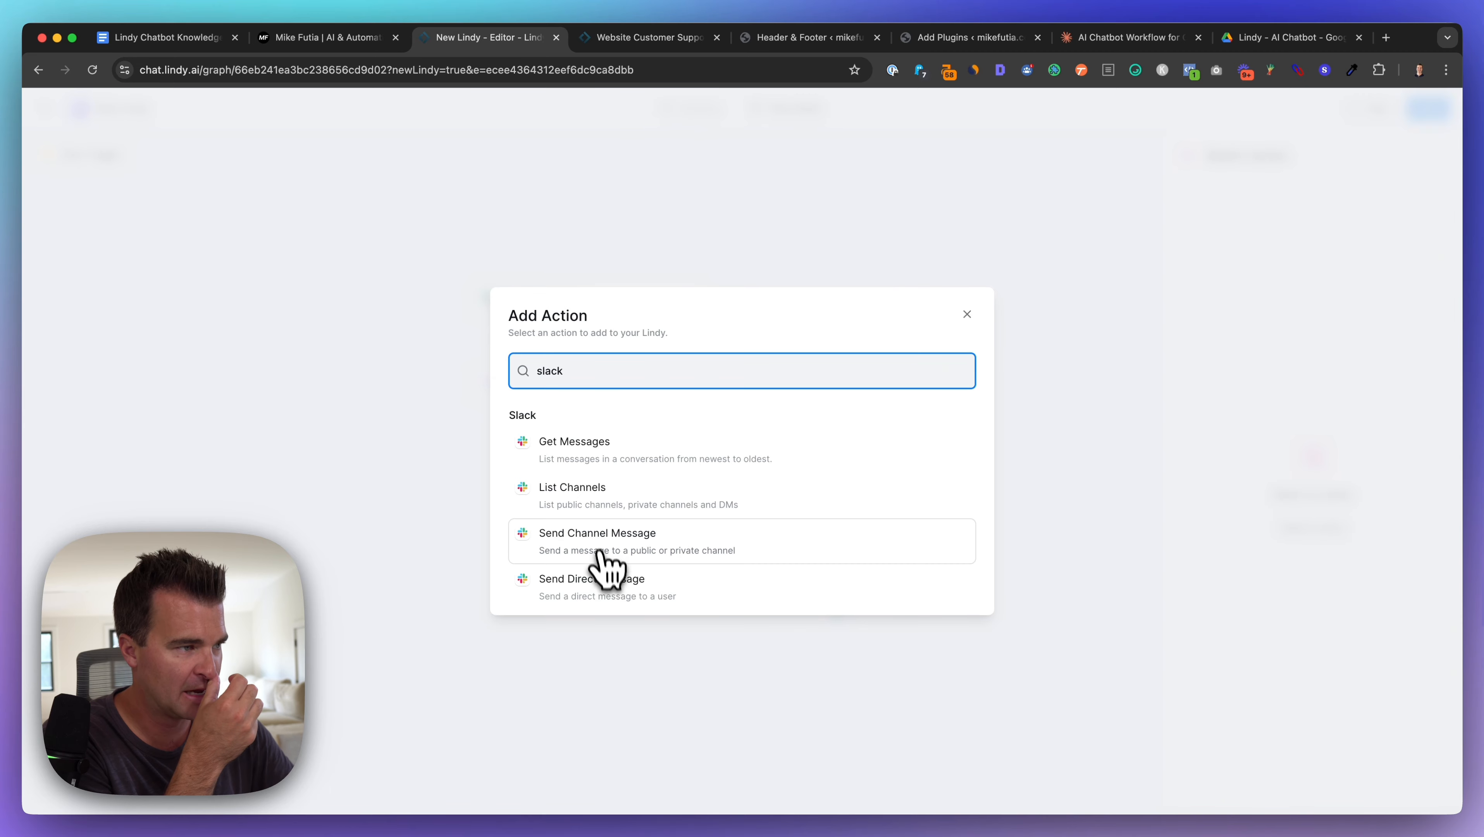
left_click(577, 553)
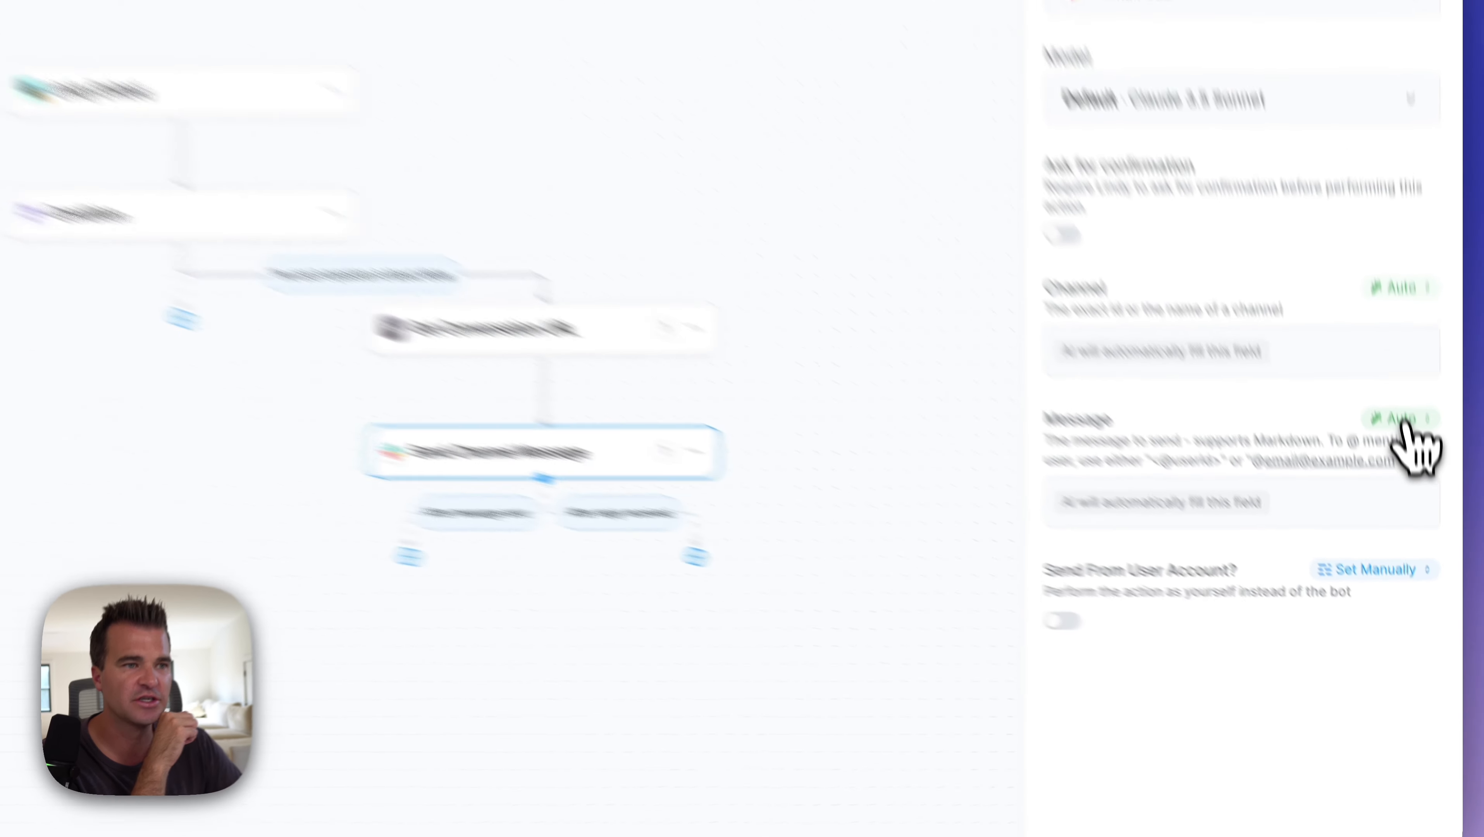
Step: Set the Slack message to an AI Prompt, pasted with the Get Conversation URL output inserted
left_click(1422, 522)
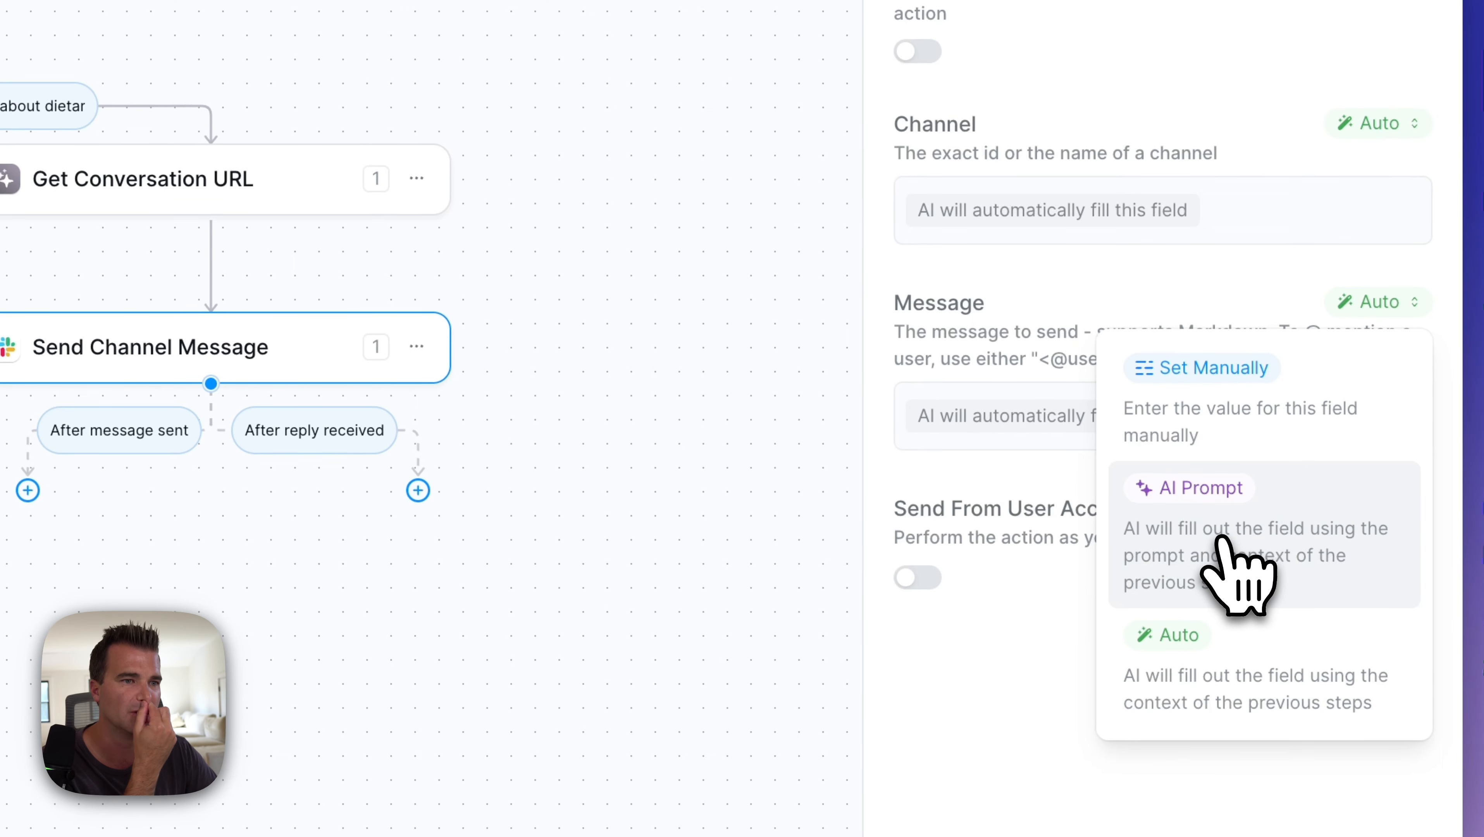
left_click(1222, 536)
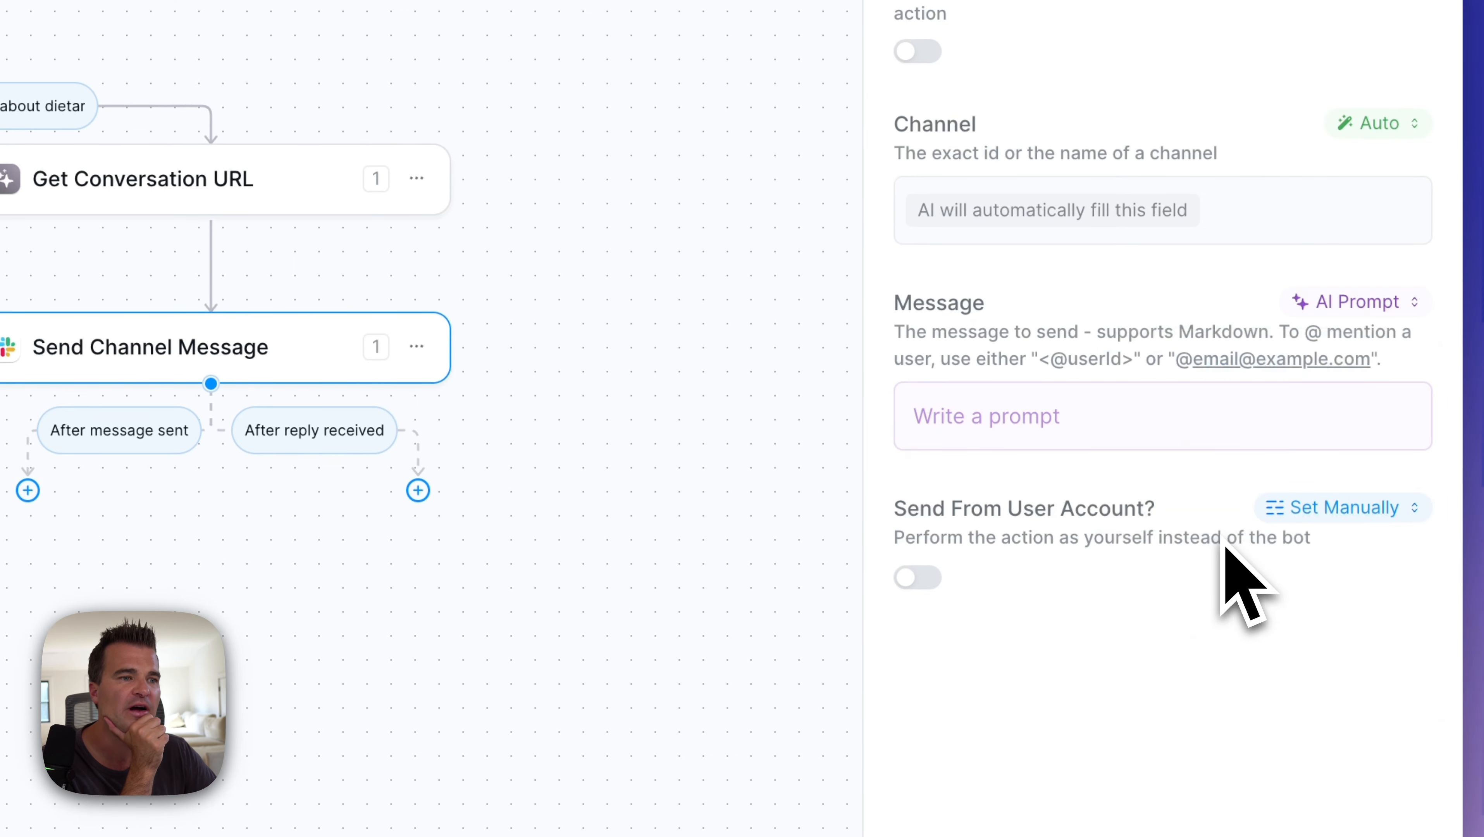
left_click(1064, 433)
type("Send me a link to the conversation so I can intervene")
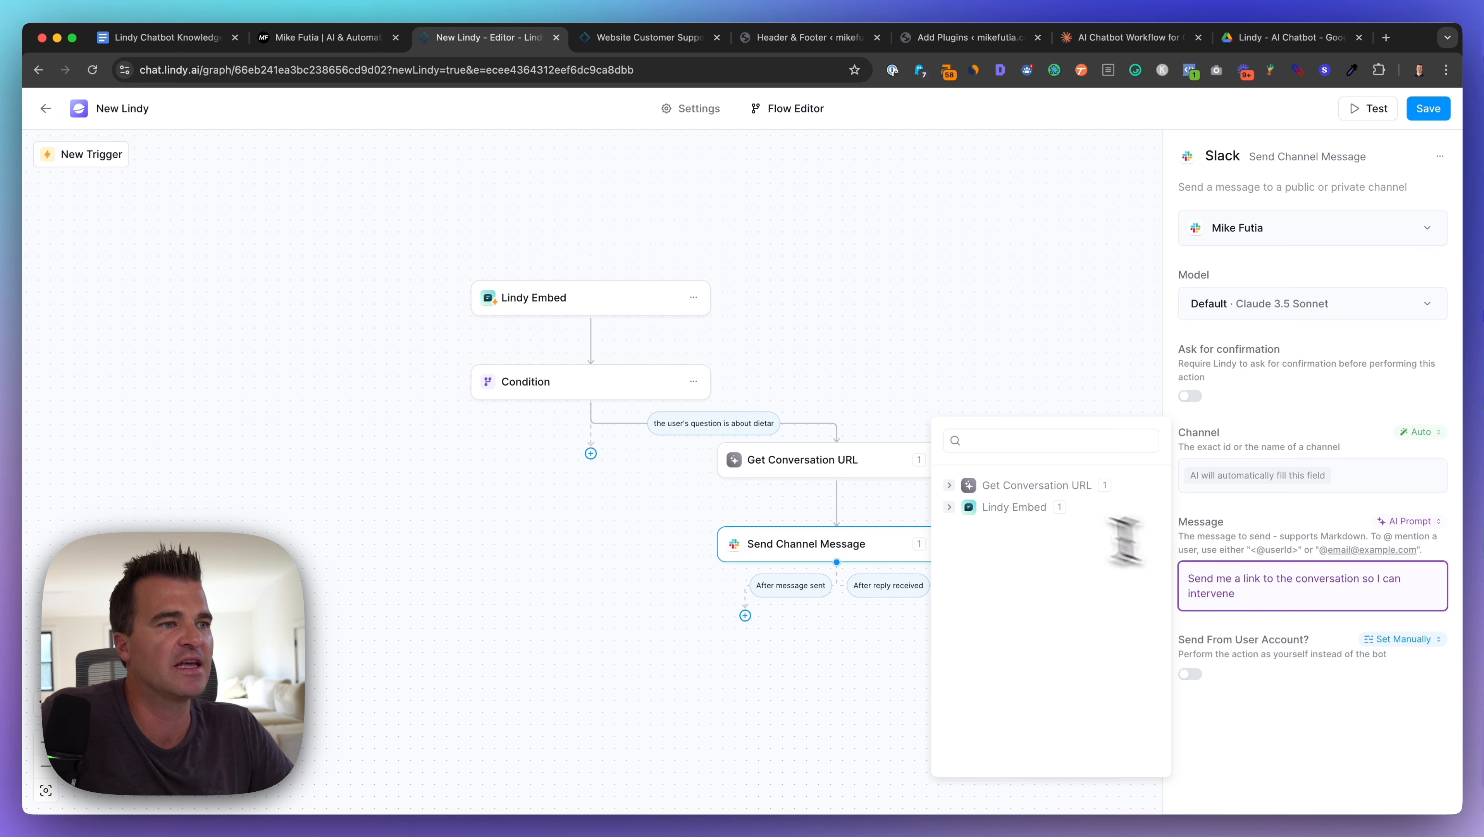
left_click(948, 485)
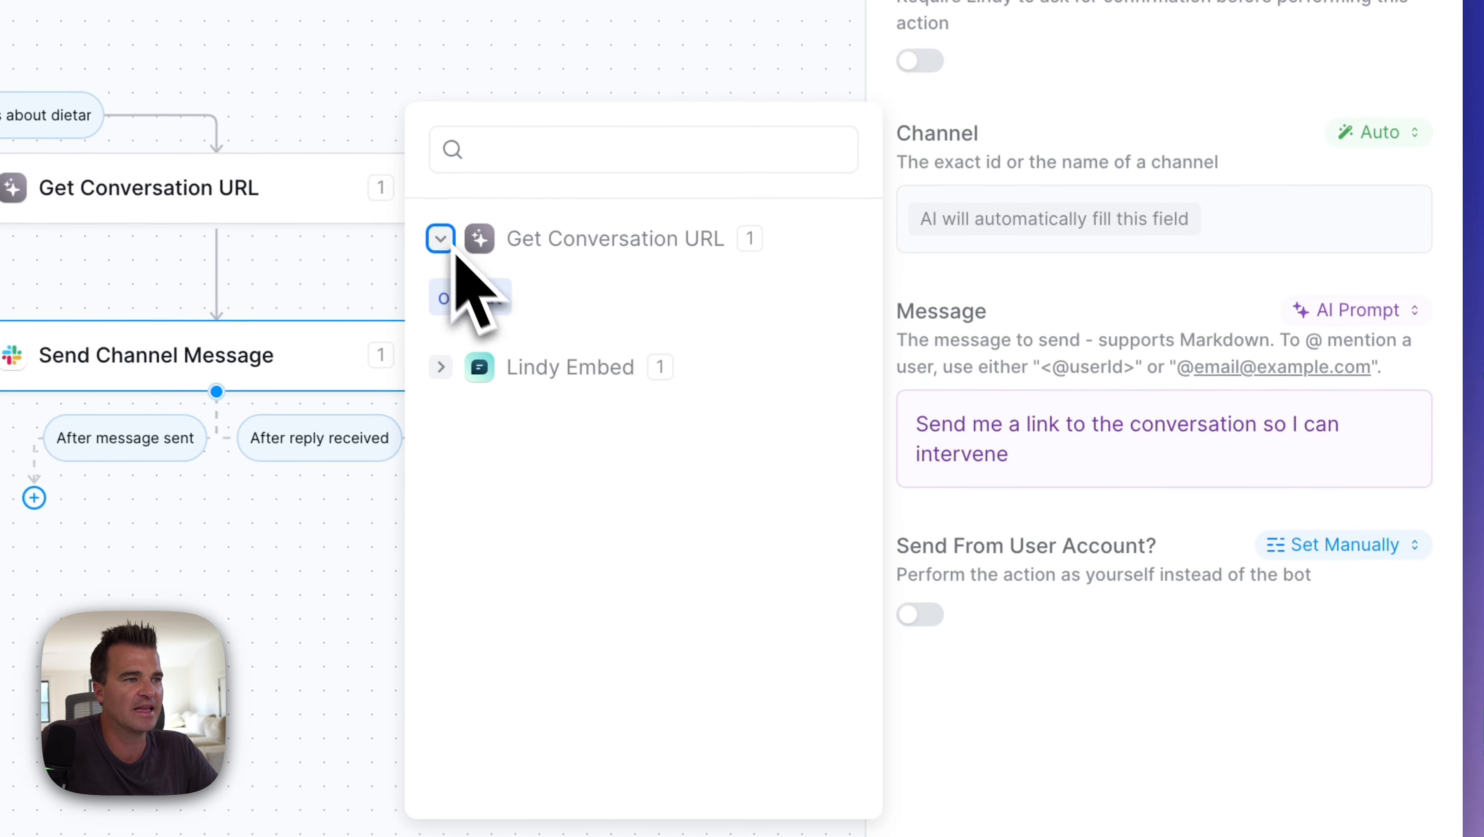
left_click(476, 300)
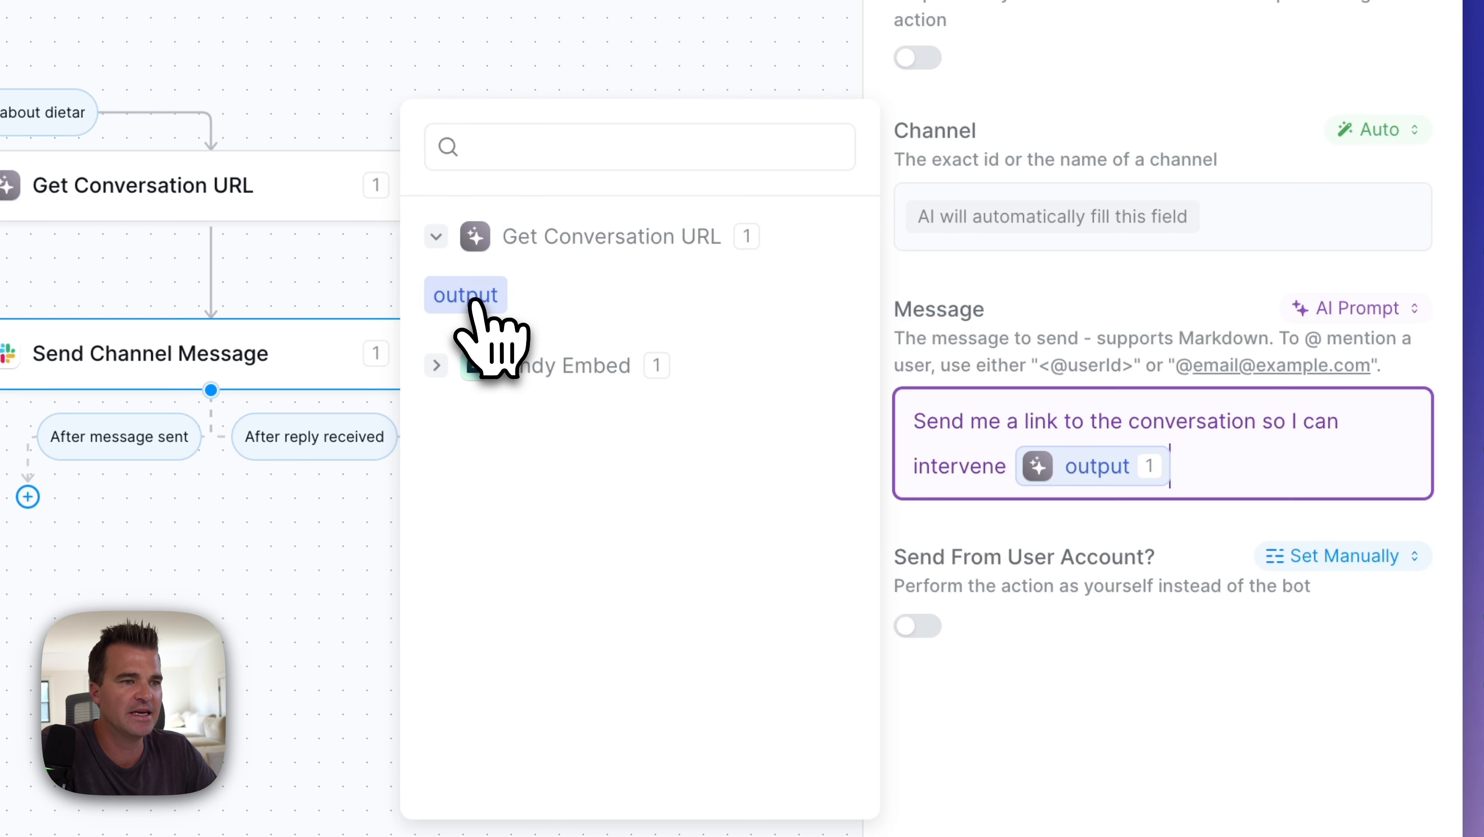
left_click(1168, 673)
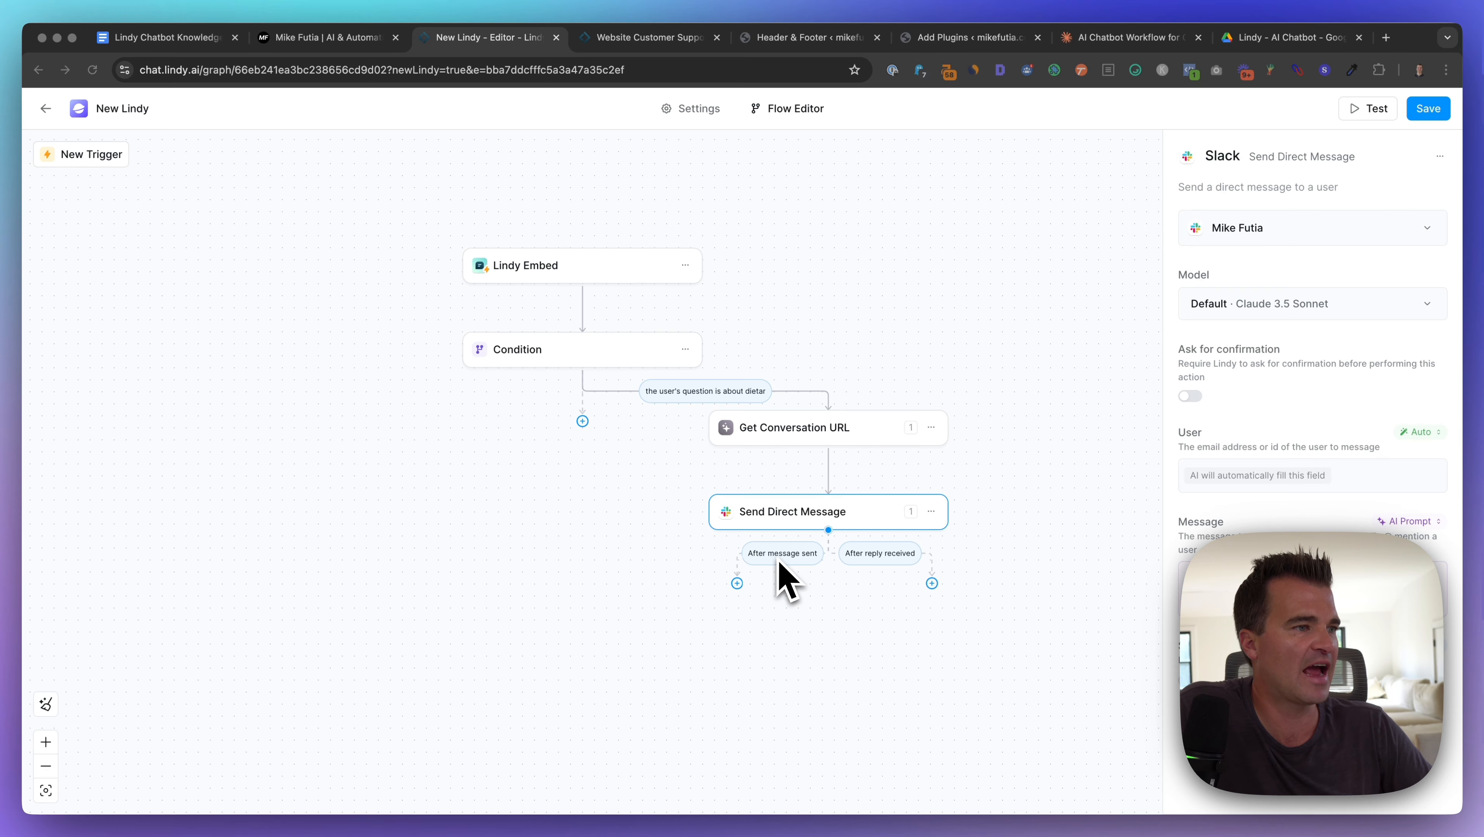
Step: Add a Lindy Embed Send Message step on the Slack step's After message sent path
left_click(736, 583)
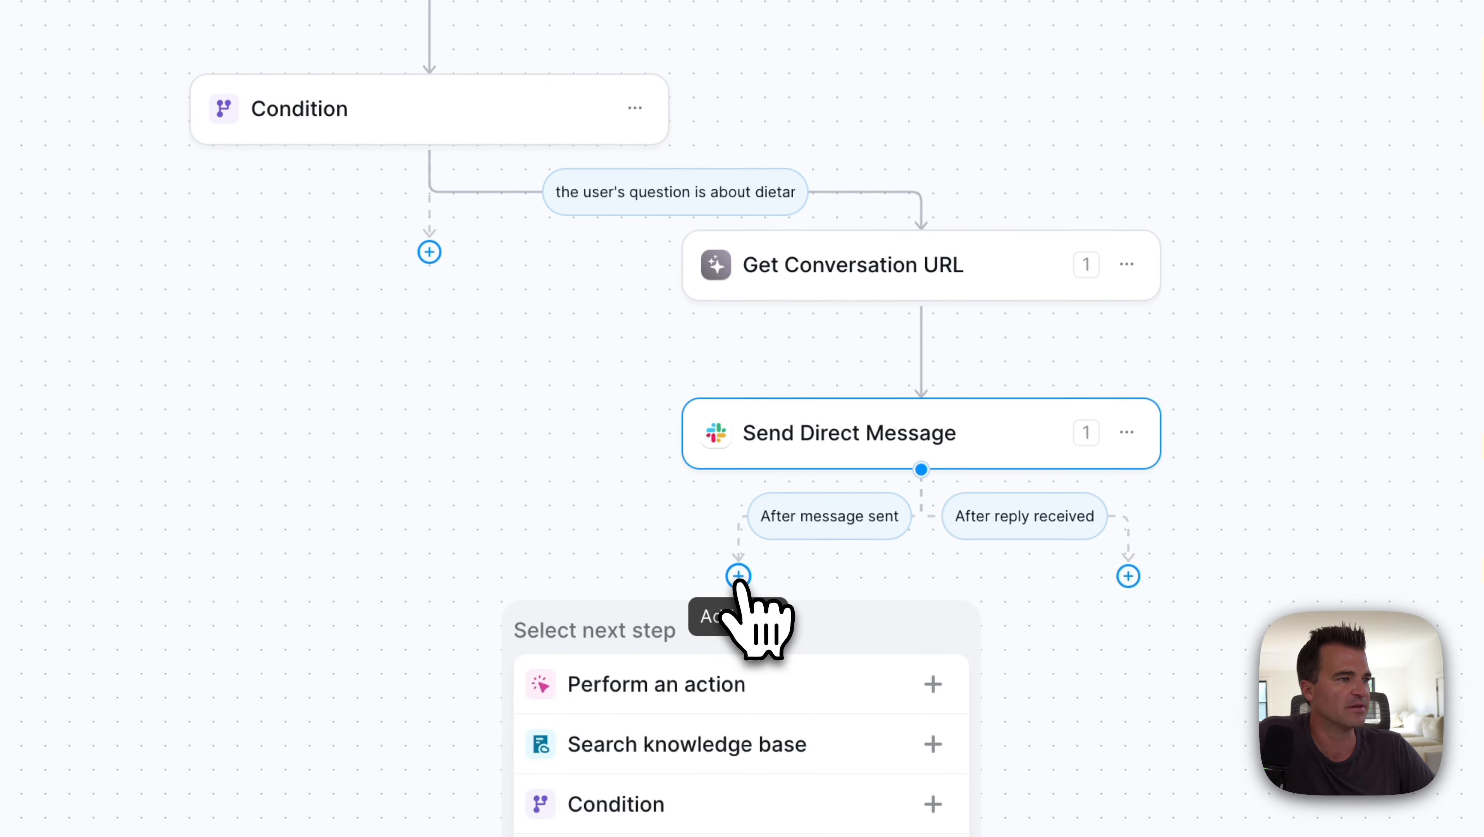
left_click(734, 681)
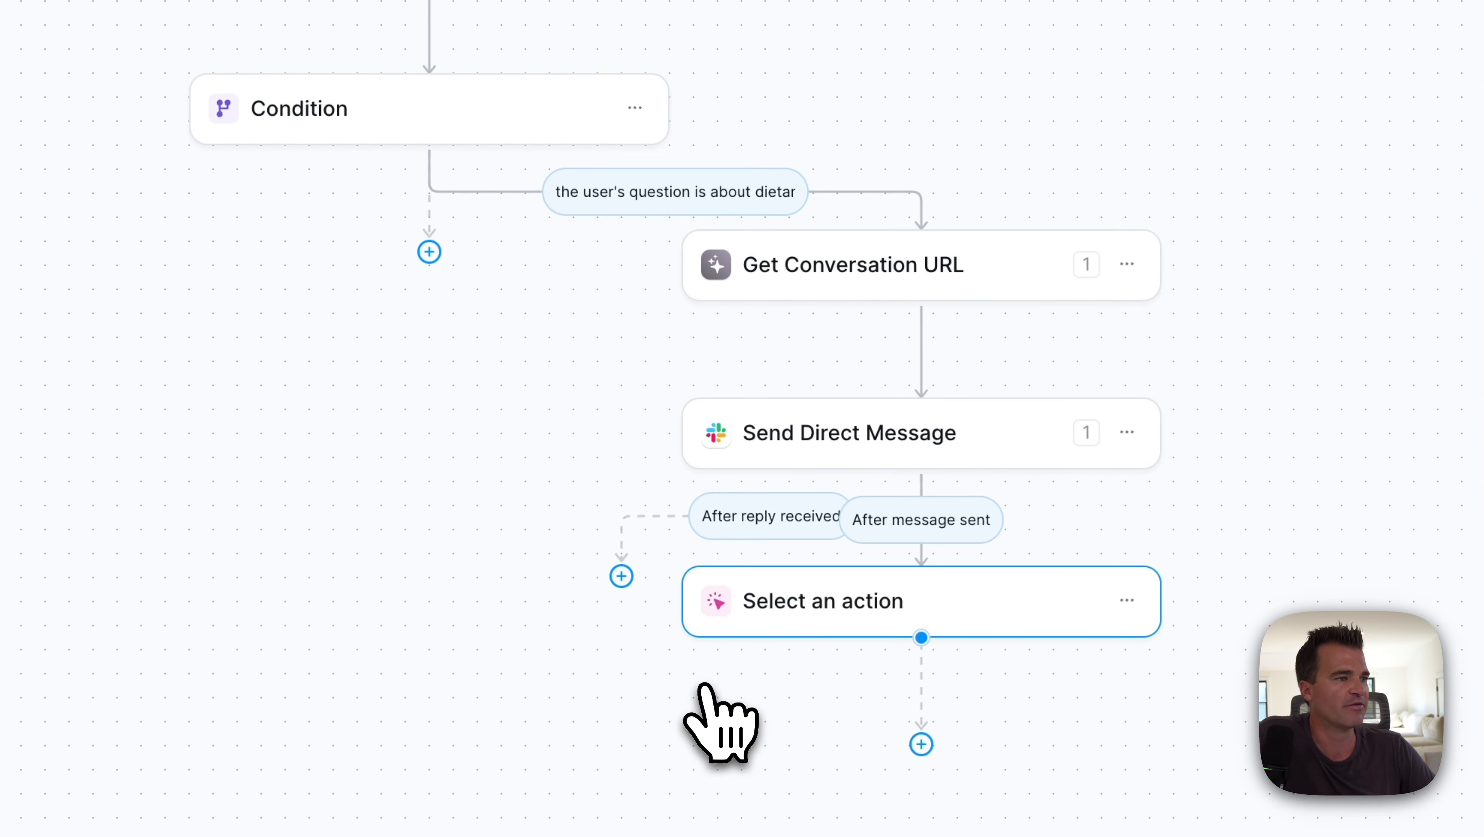
scroll(709, 703, "down", 2)
left_click(674, 88)
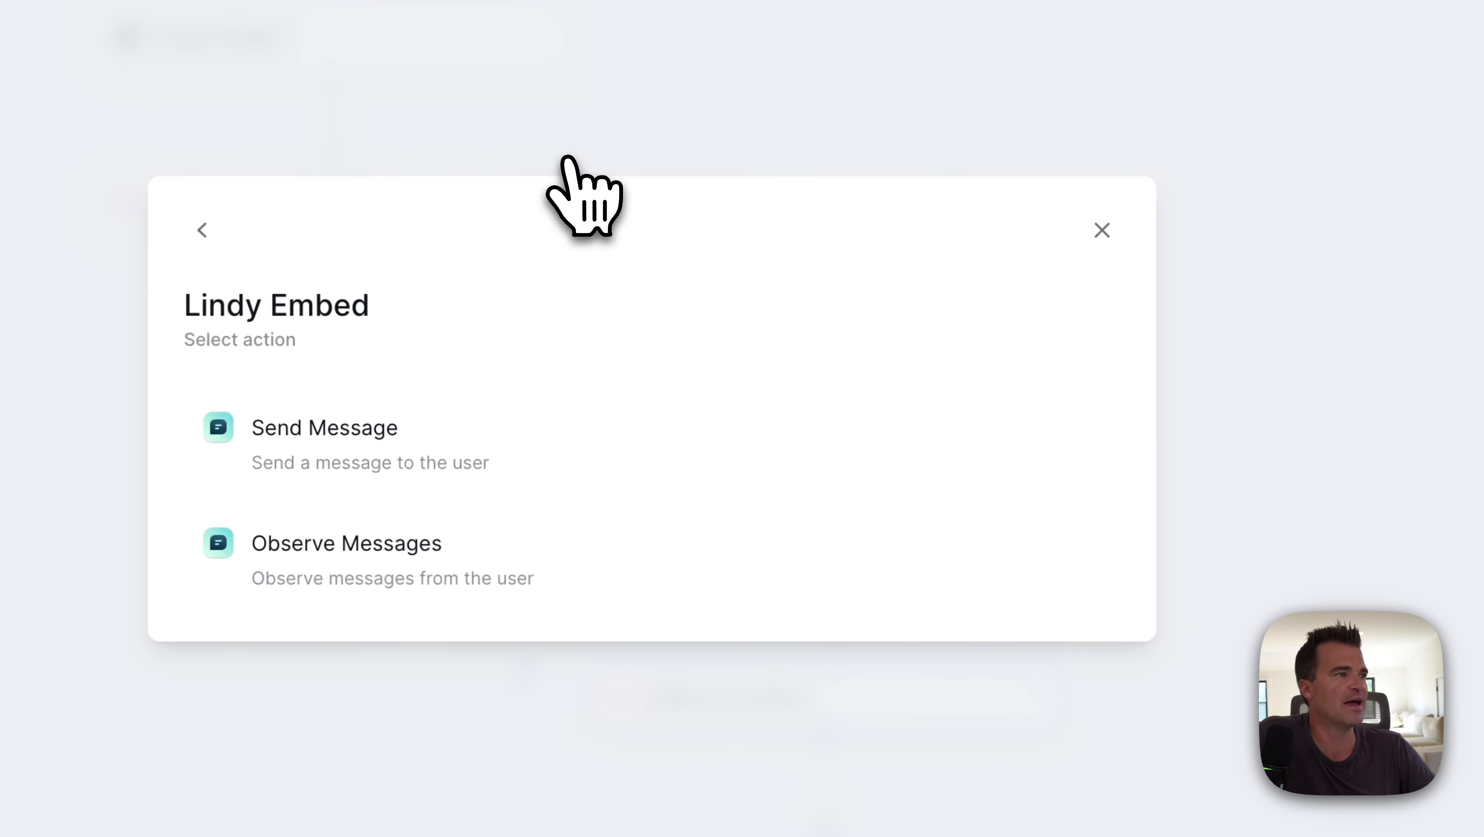
left_click(457, 428)
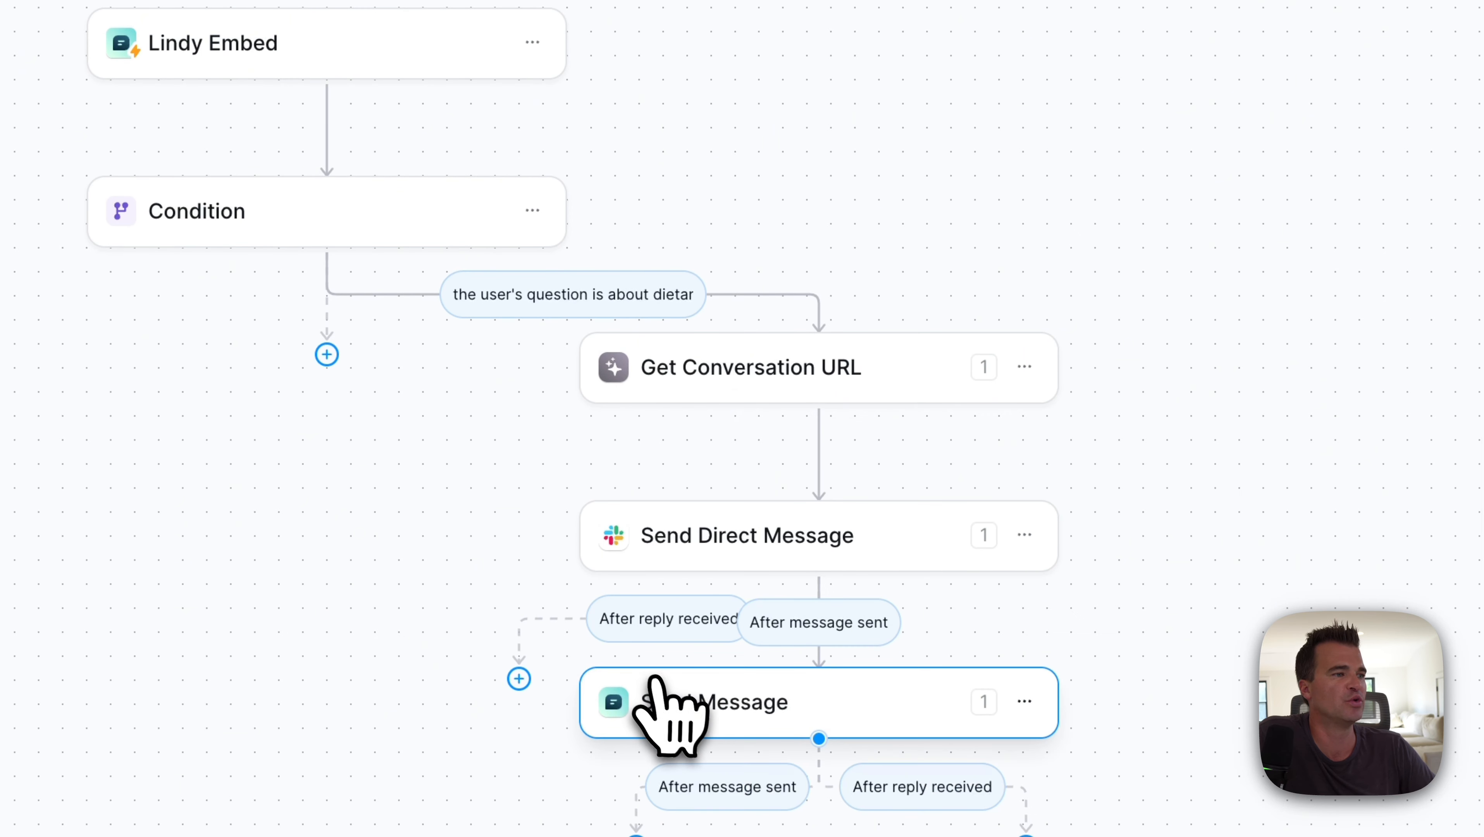
Step: Set the Send Message reply to an AI Prompt with the pasted team-lead-alerted prompt
left_click(656, 698)
left_click(1405, 168)
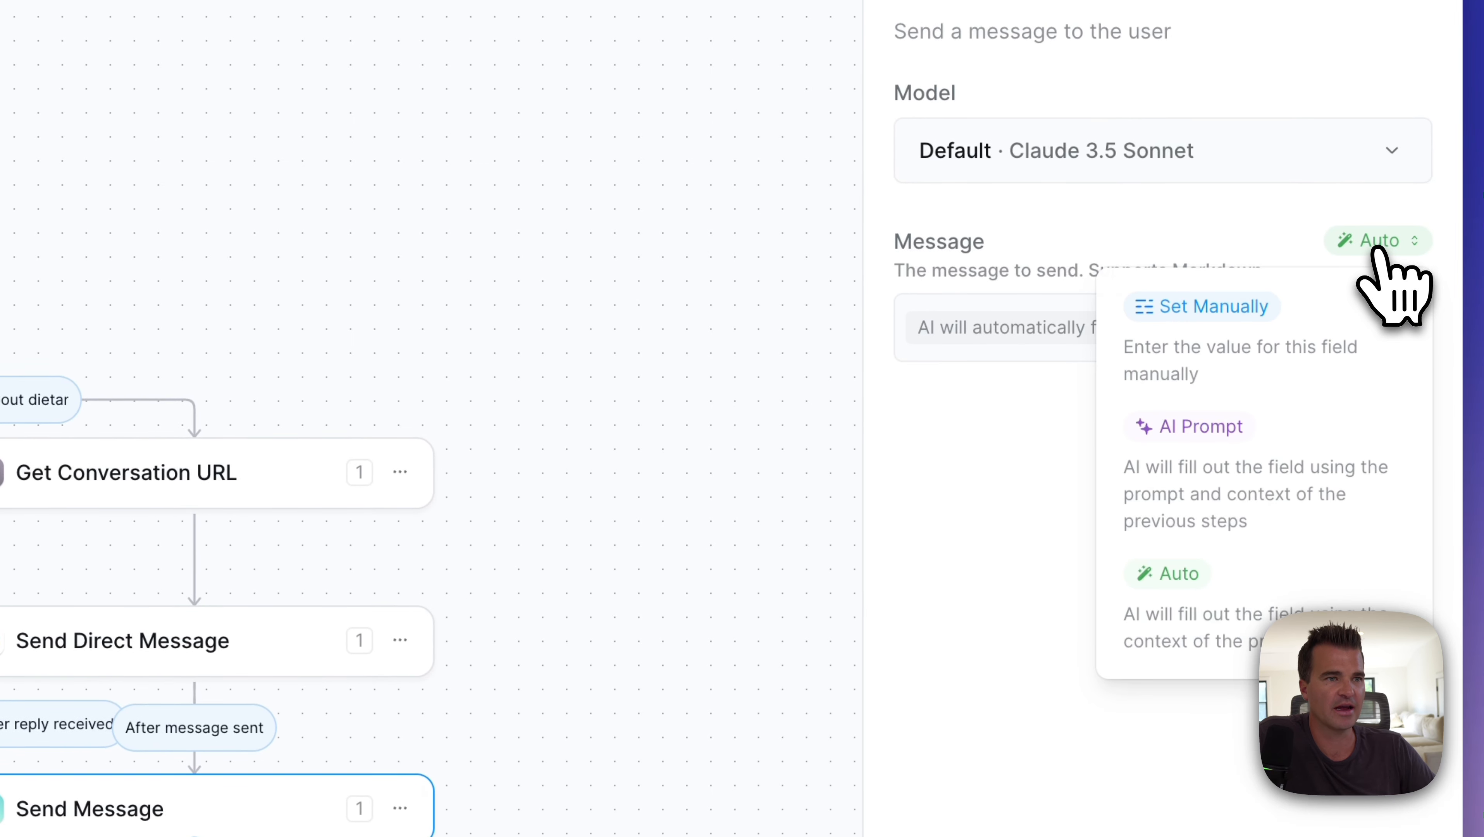
left_click(1269, 459)
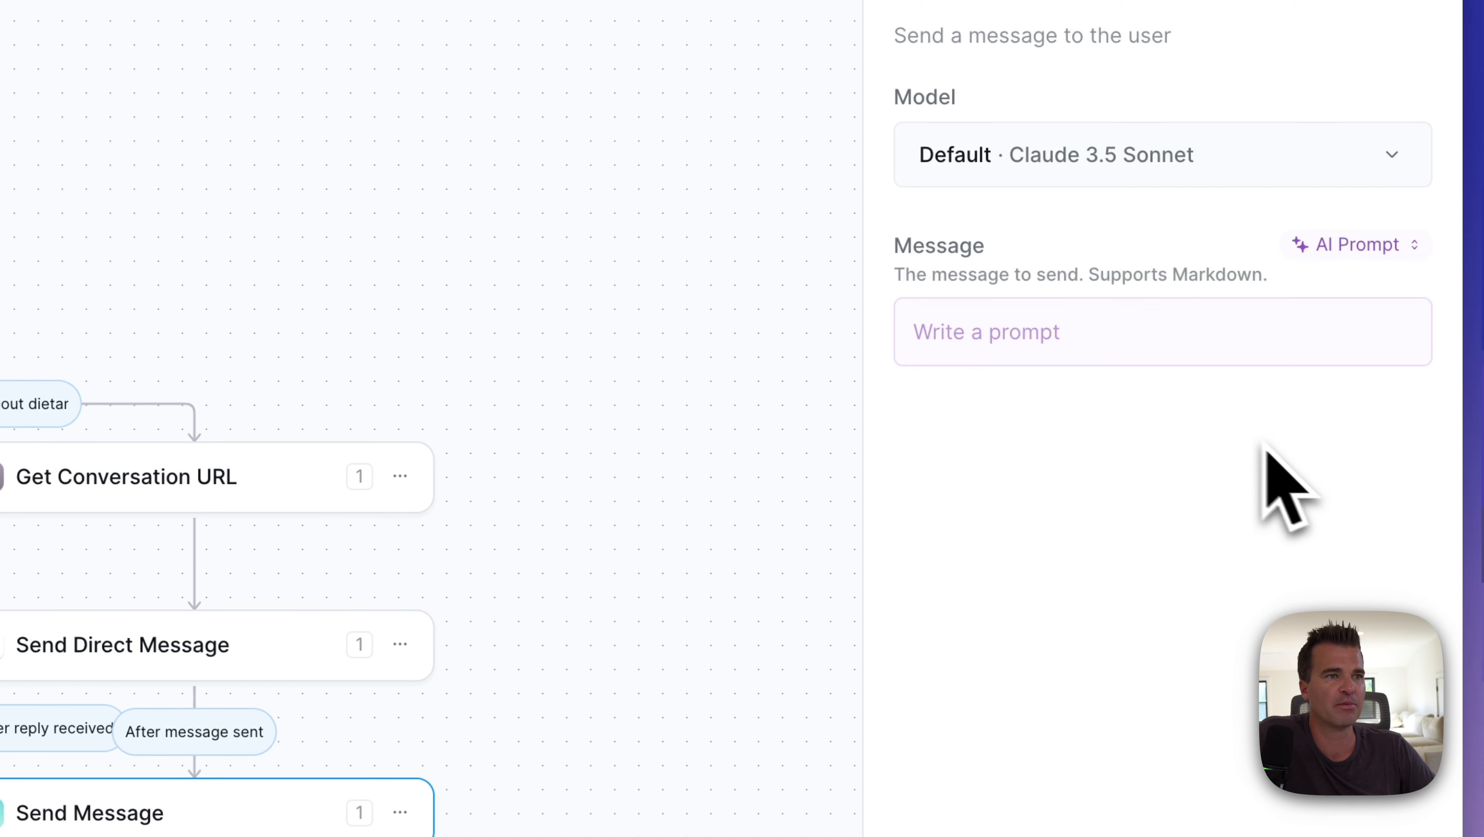
left_click(1064, 351)
type("Tell the user that you've alerted the team lead, and ask the best way to immediately get in touch.")
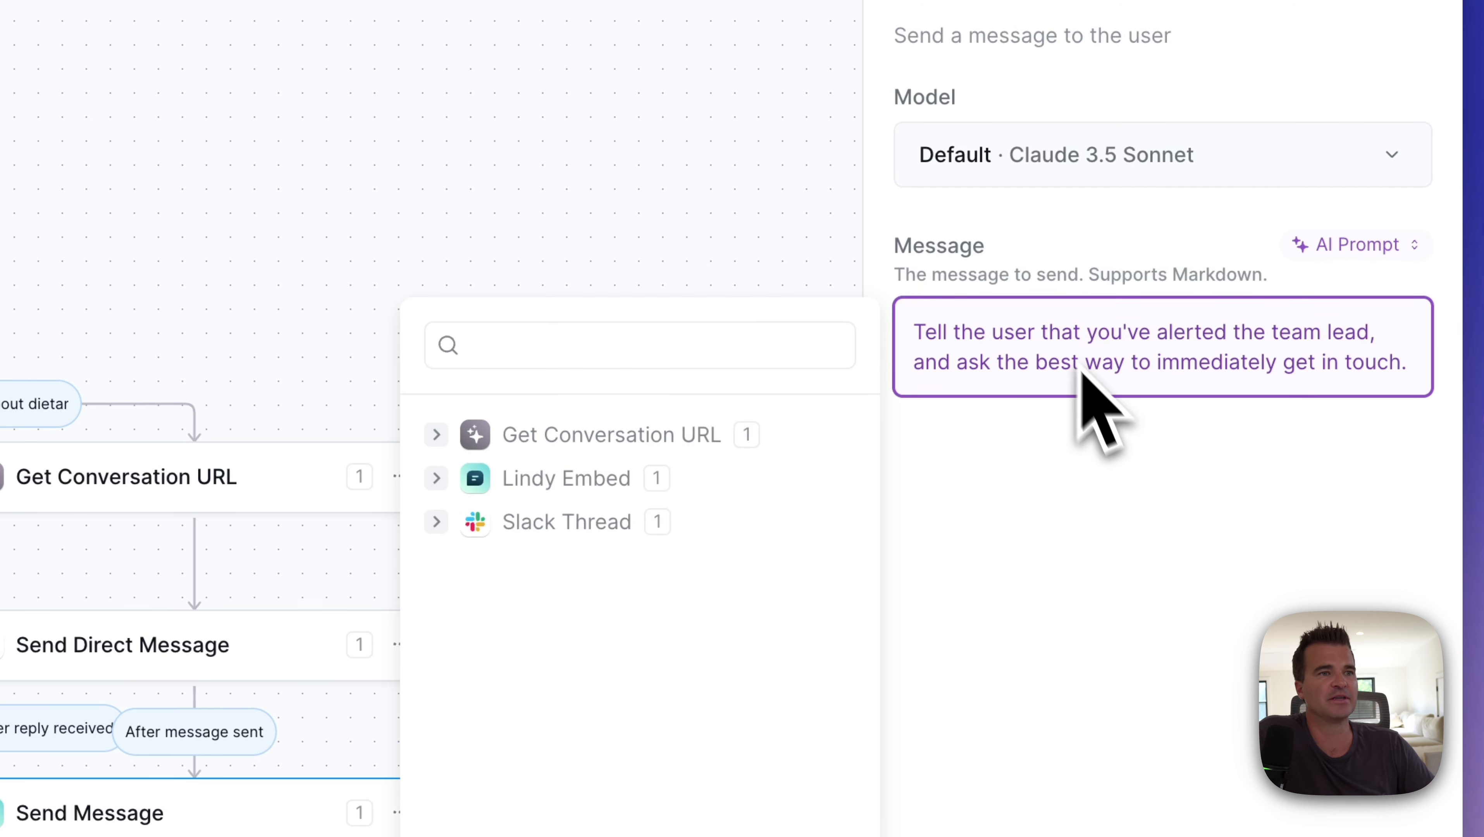
left_click(1116, 485)
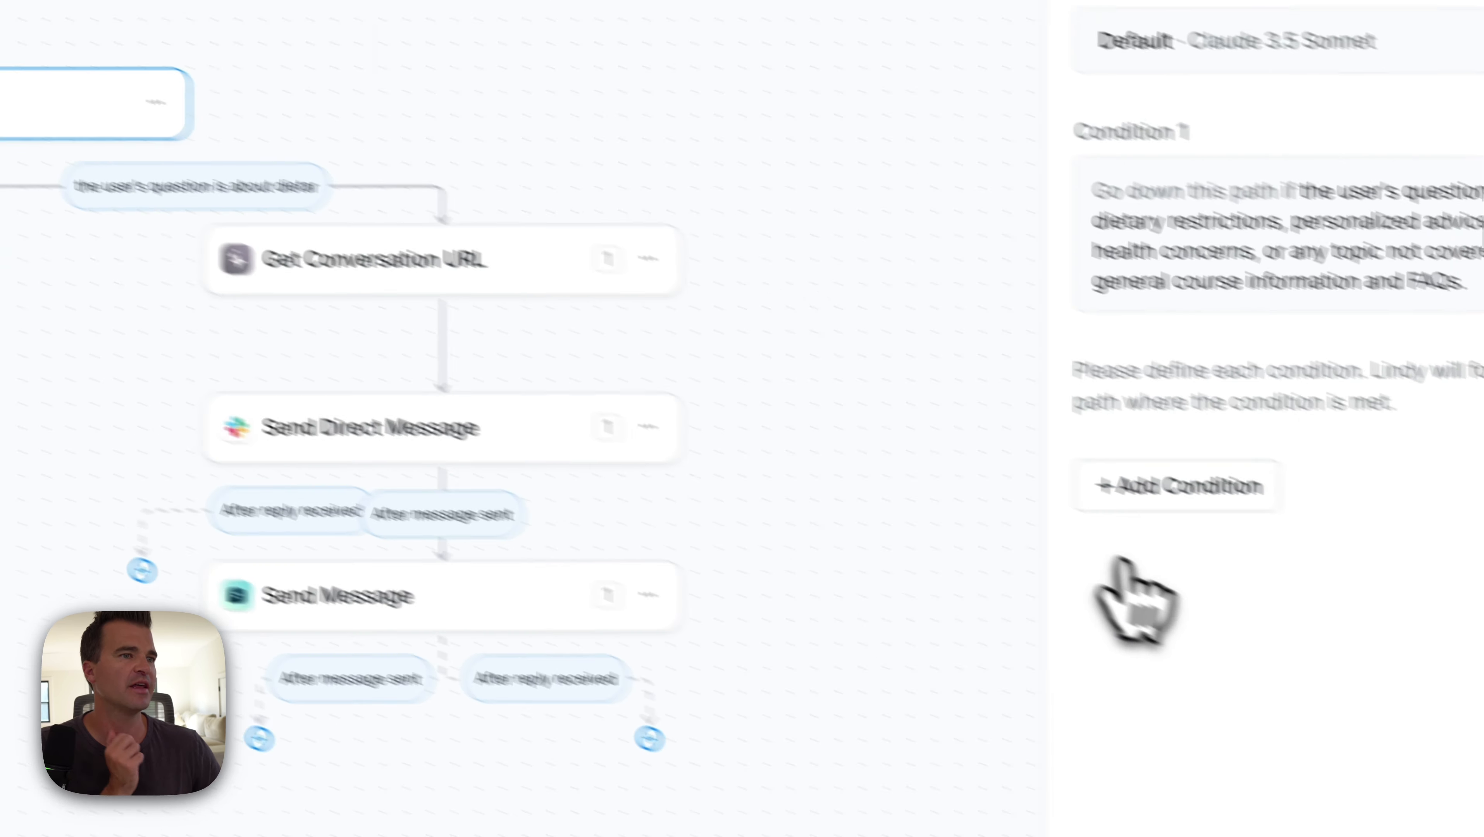
Step: Add a second condition for course offerings, pricing, FAQs or HealthyHabits Online Coaching questions
left_click(1157, 496)
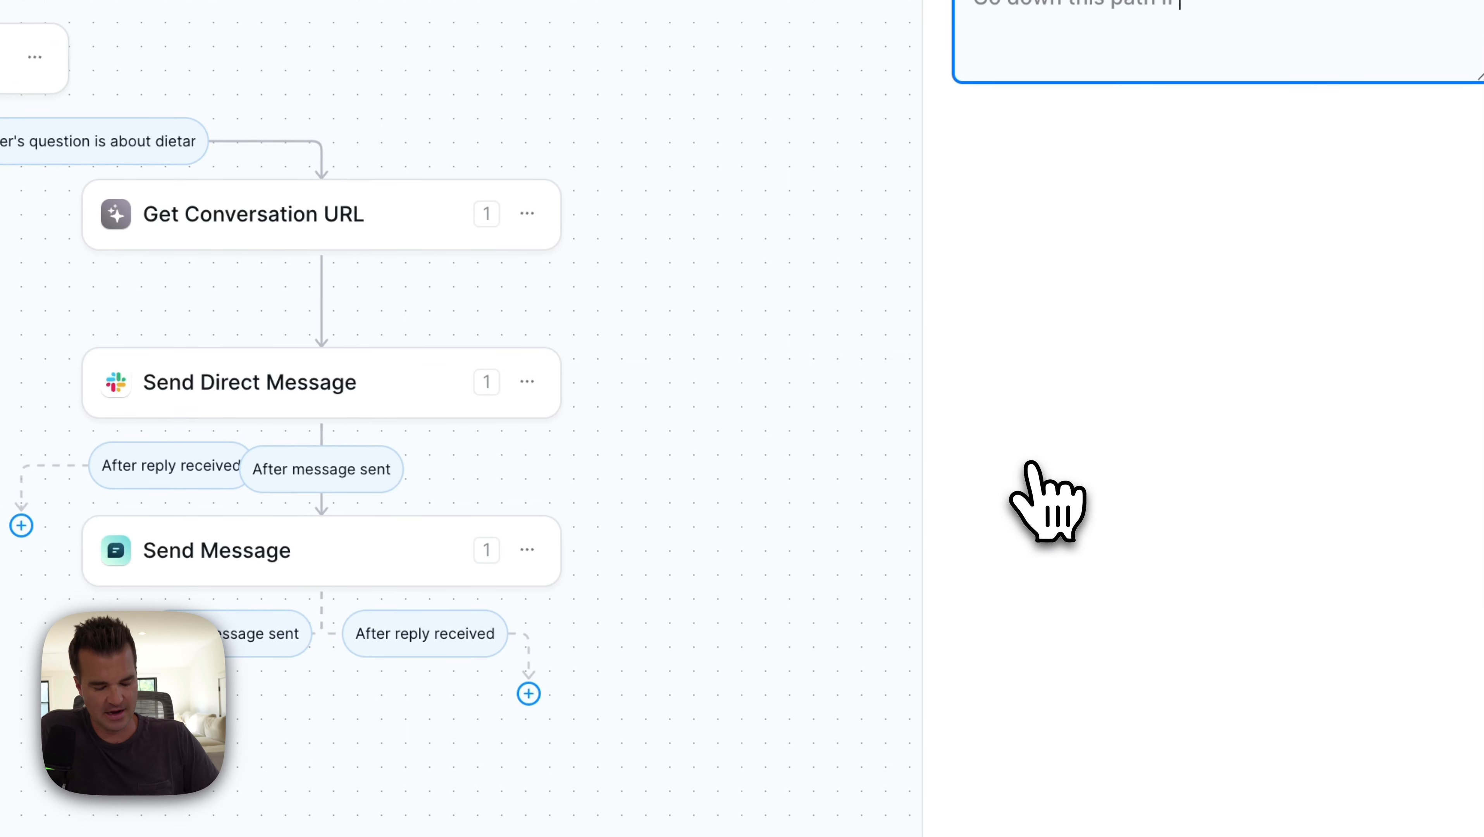
type("the user's question is about course offerings, pricing, general FAQs, or basic information about HealthyHabits Online Coaching that can be found in the knowledge base.")
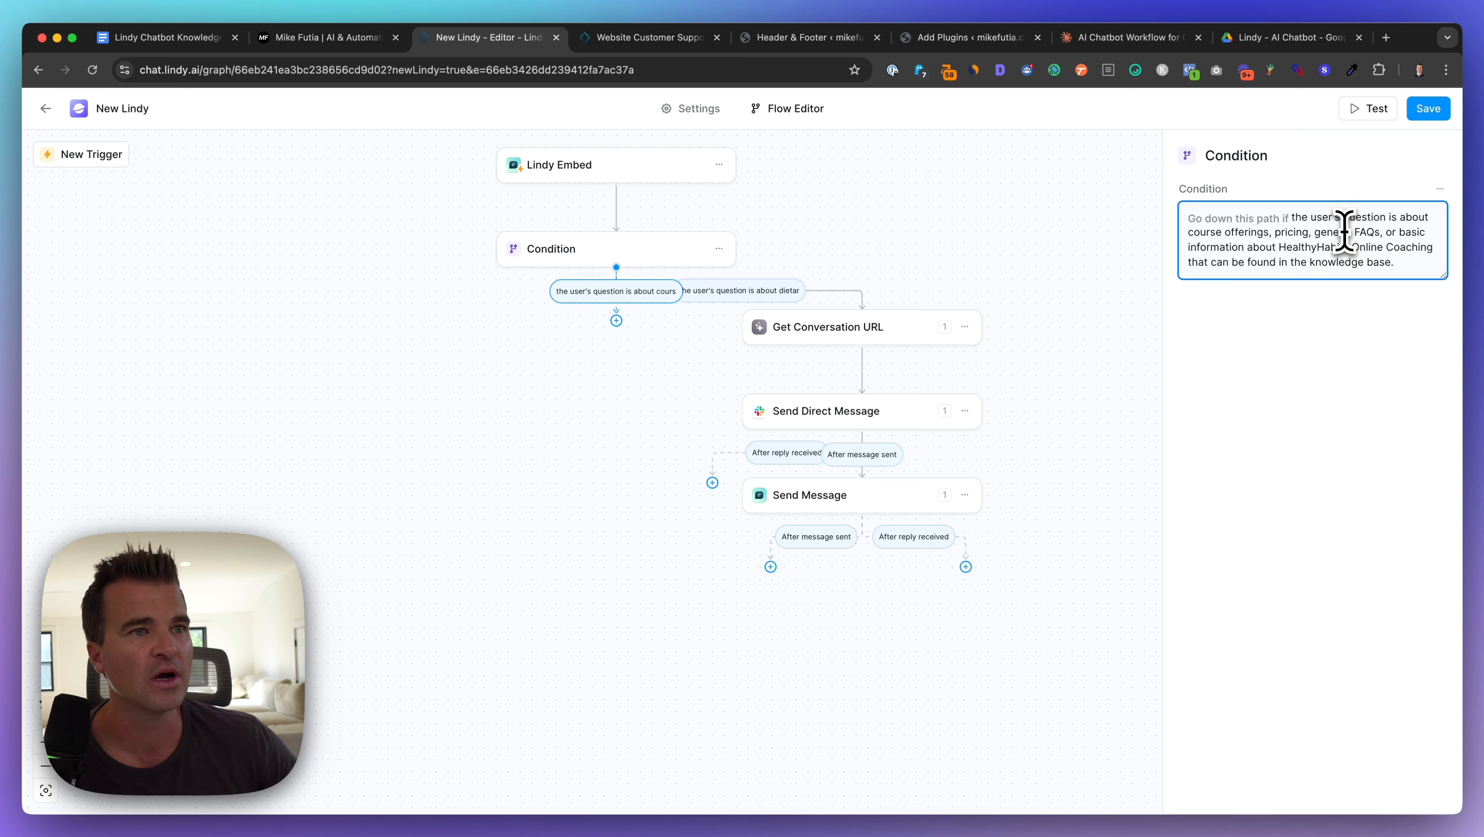
left_click_drag(1279, 247, 1429, 246)
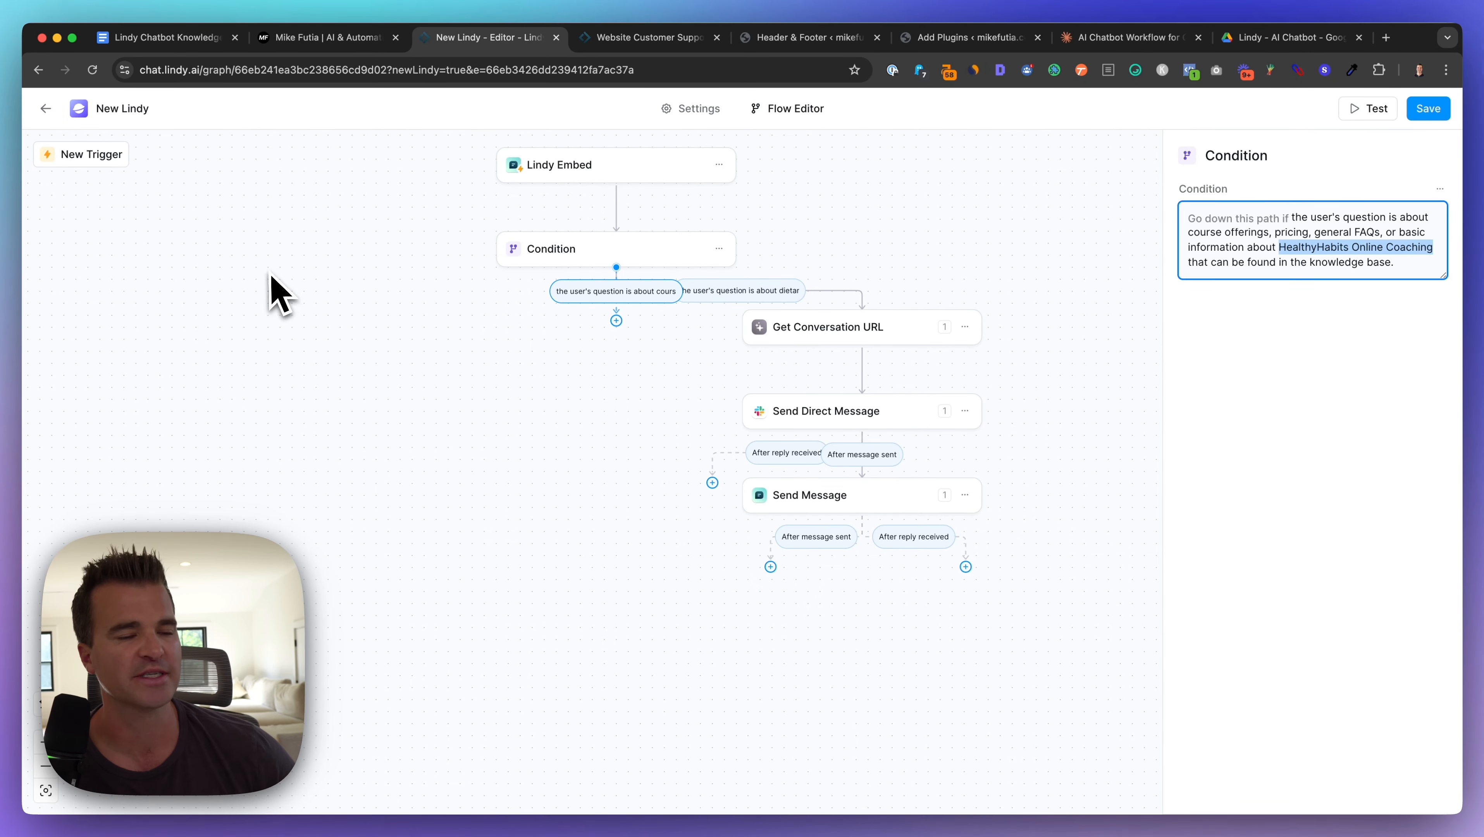
left_click(457, 435)
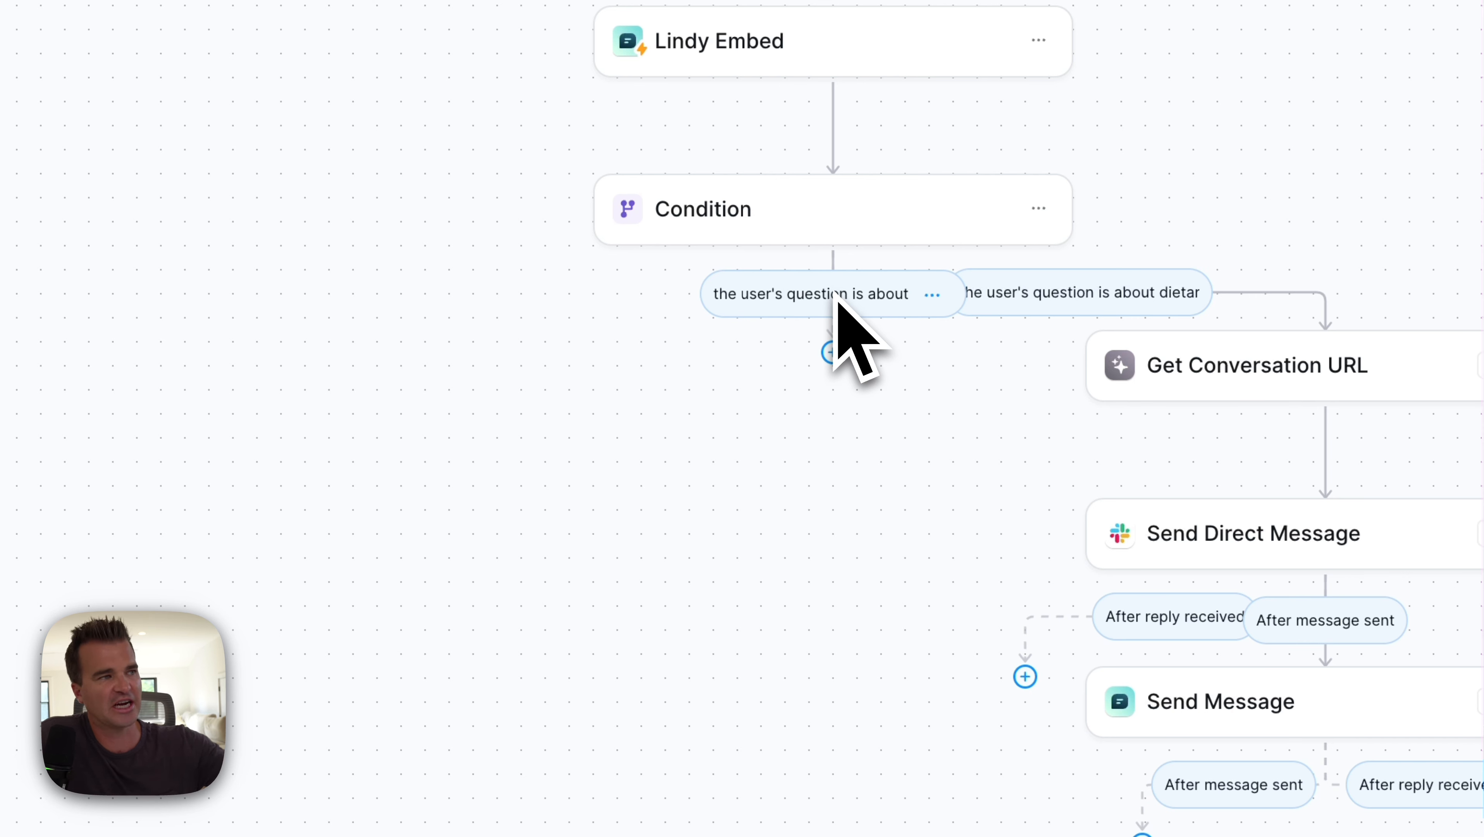
Step: Add a Search knowledge base step under the course branch, then bring up the knowledge base Google Doc
left_click(832, 352)
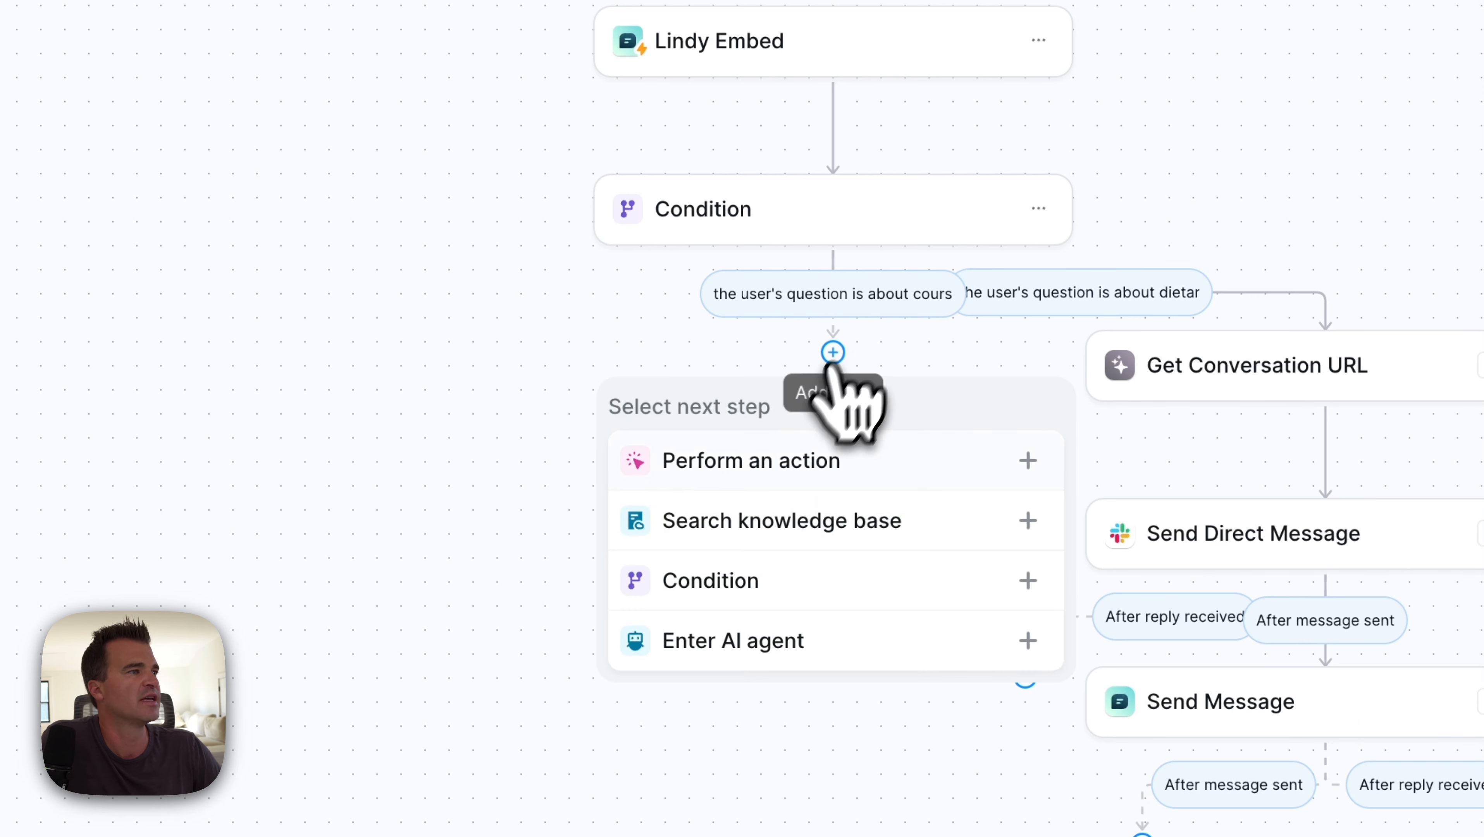
left_click(784, 521)
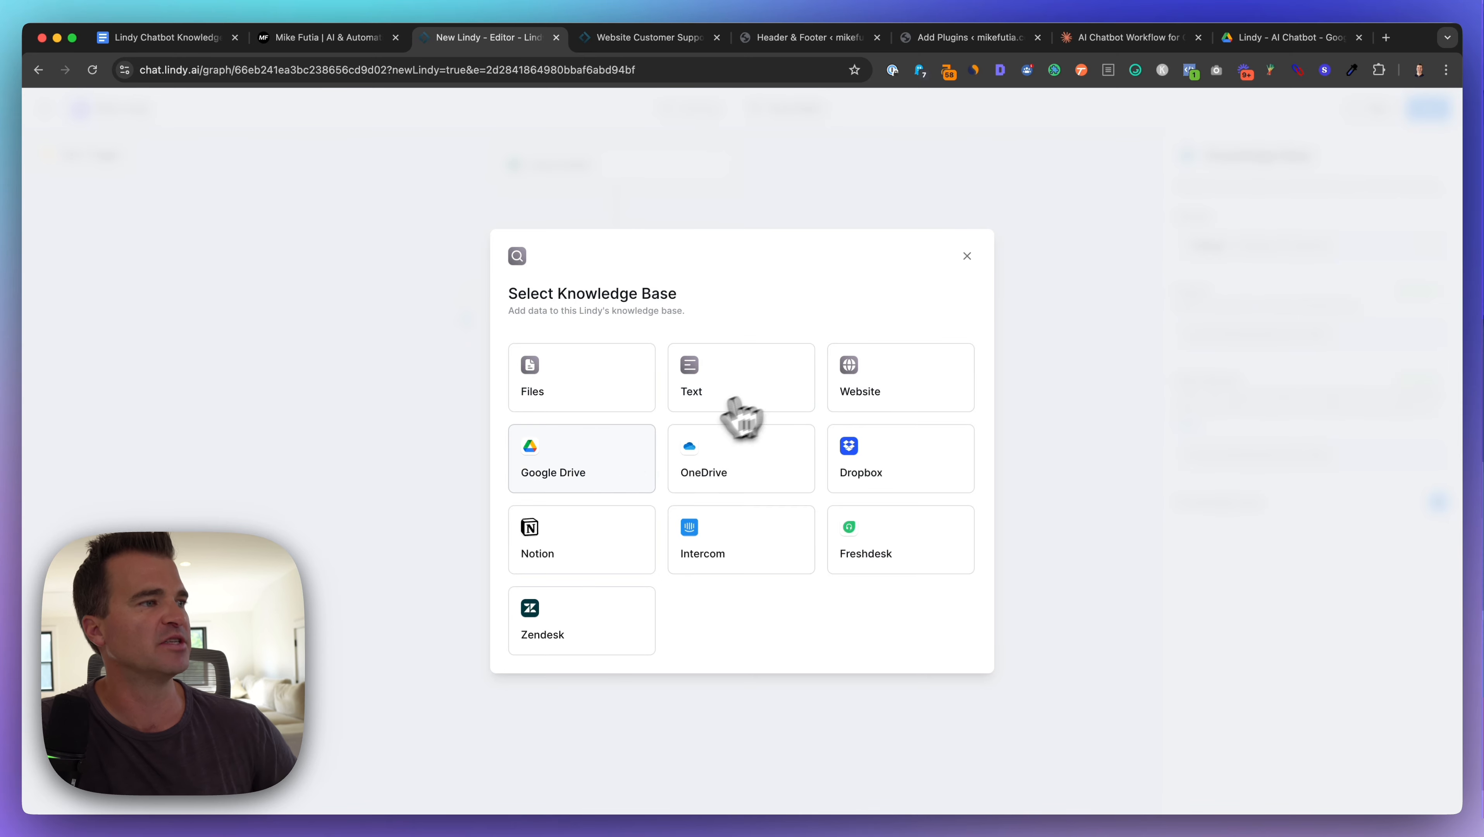
left_click(154, 37)
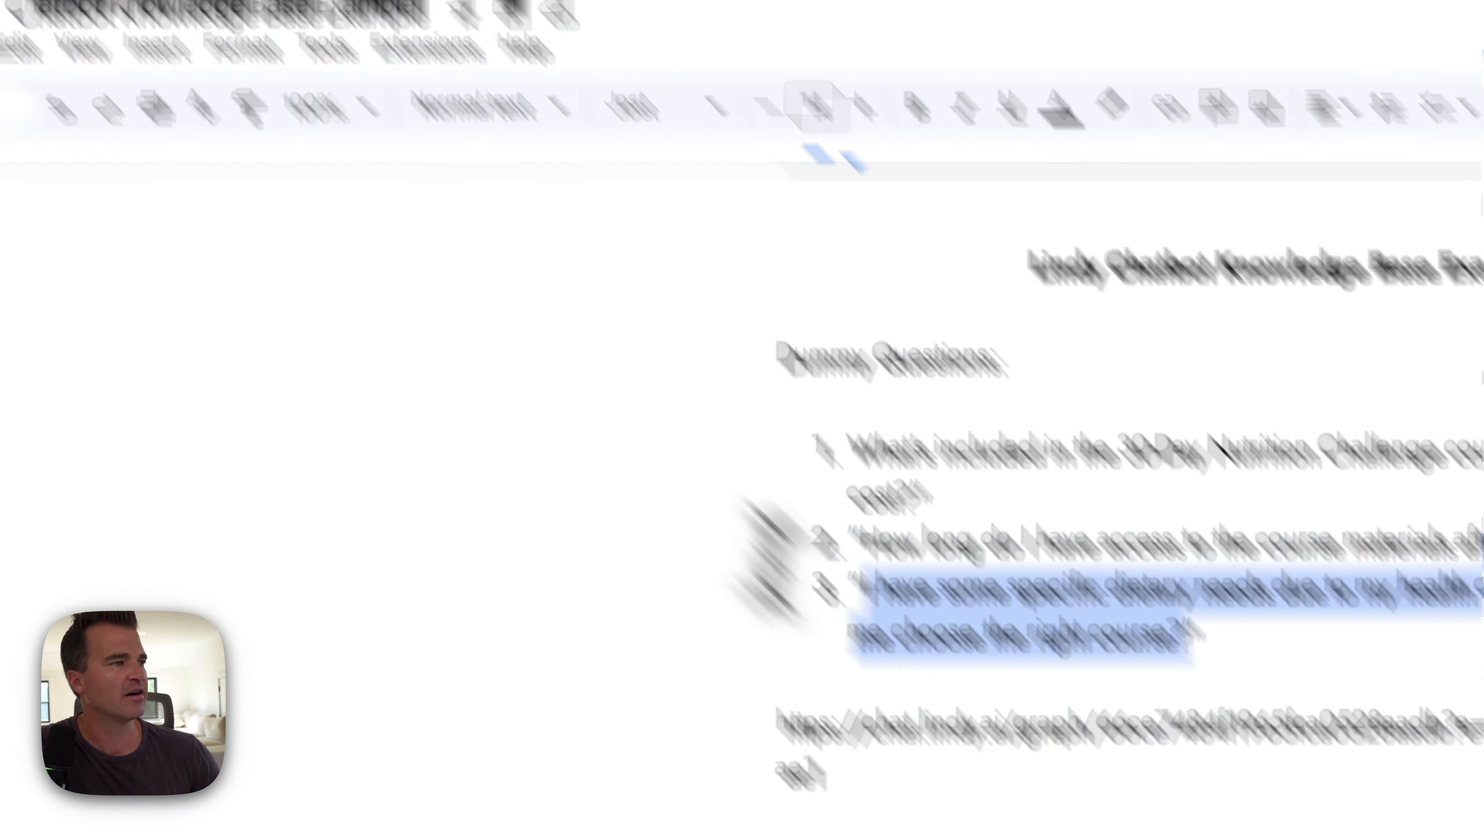
Step: Delete the Dummy Questions section and its empty numbered line from the knowledge base document
left_click(1203, 788)
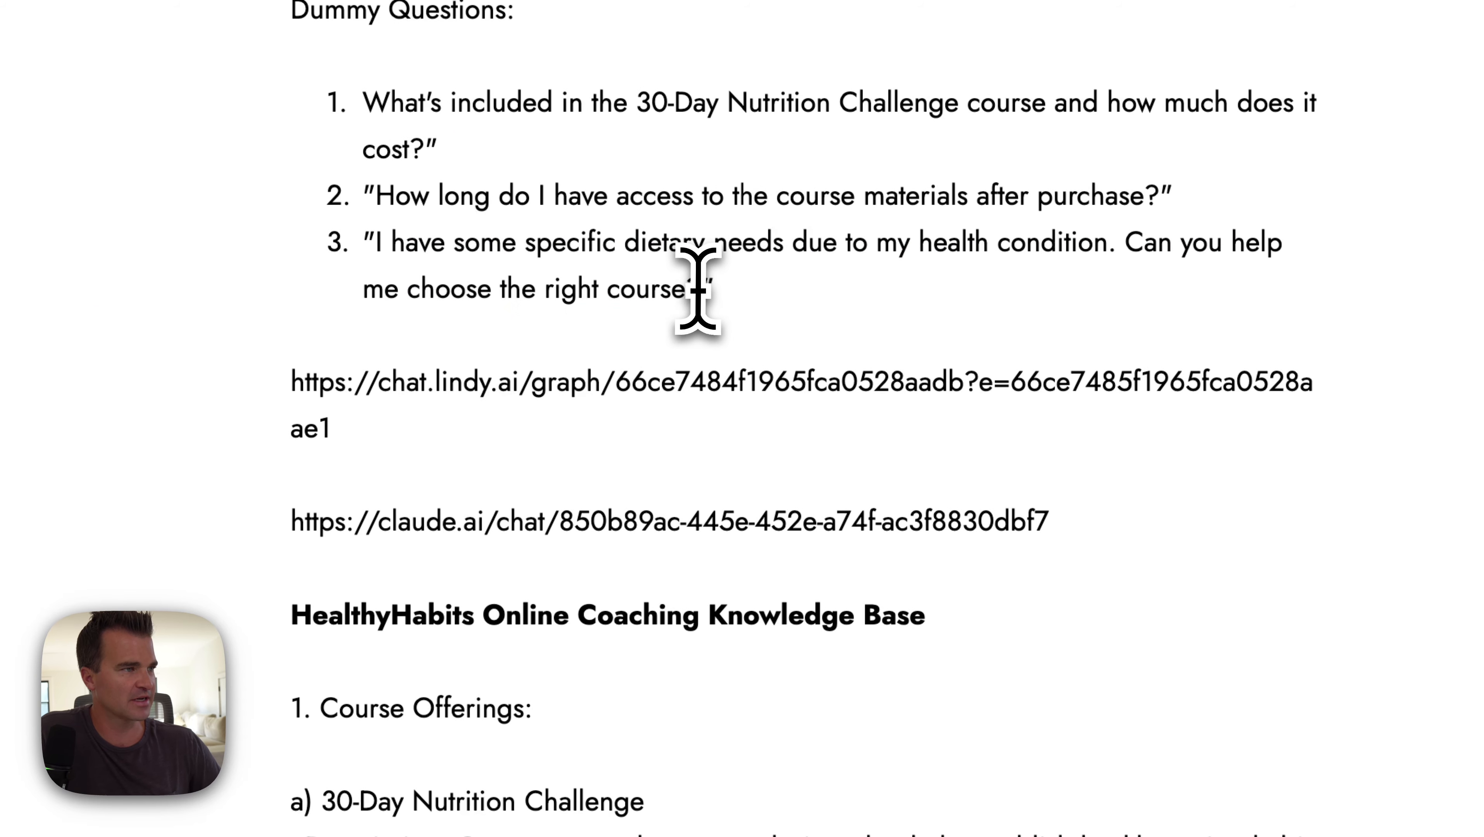
double_click(733, 298)
left_click_drag(733, 298, 65, 0)
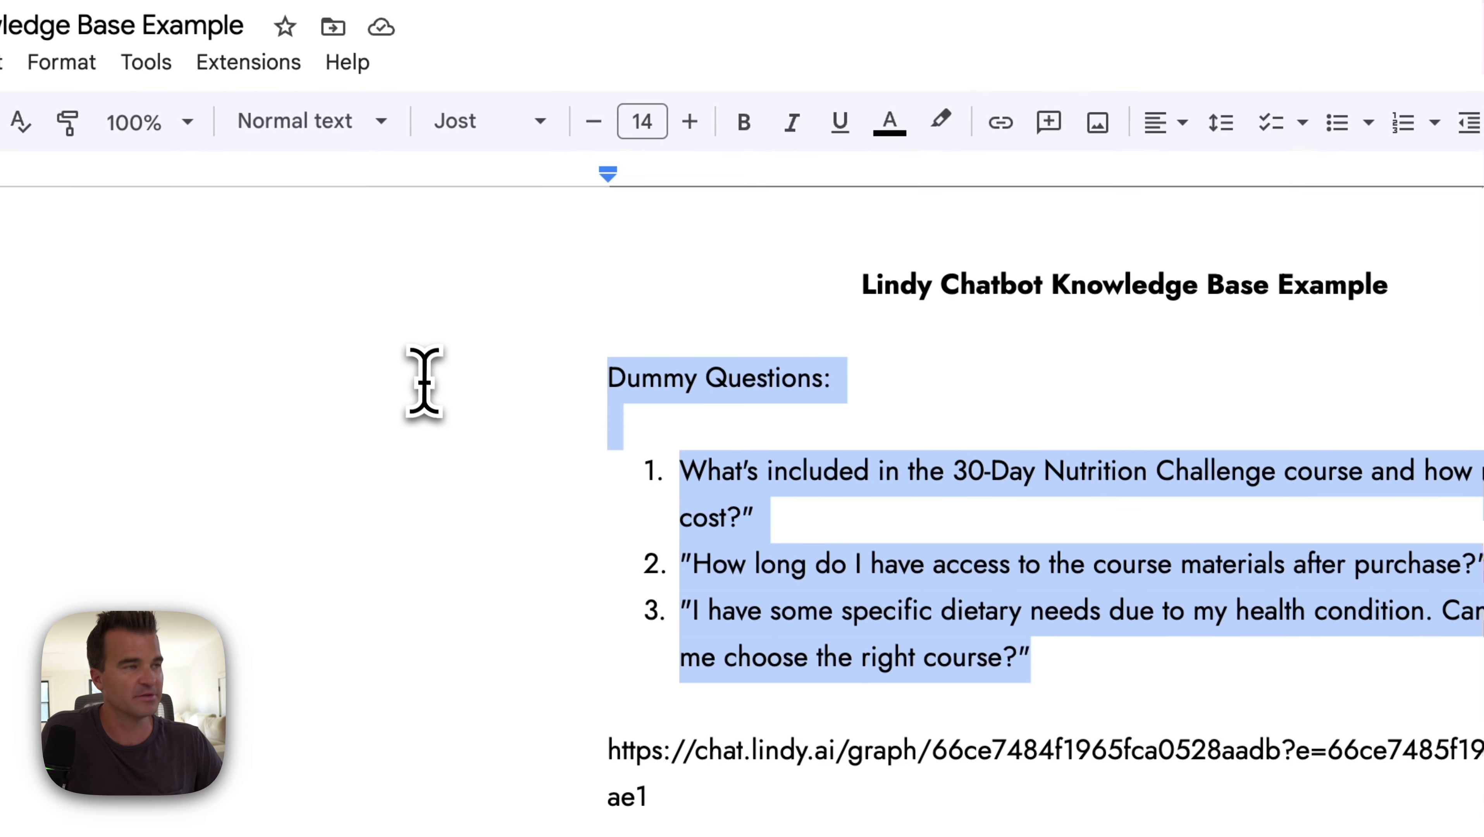
key("BackSpace")
key("BackSpace")
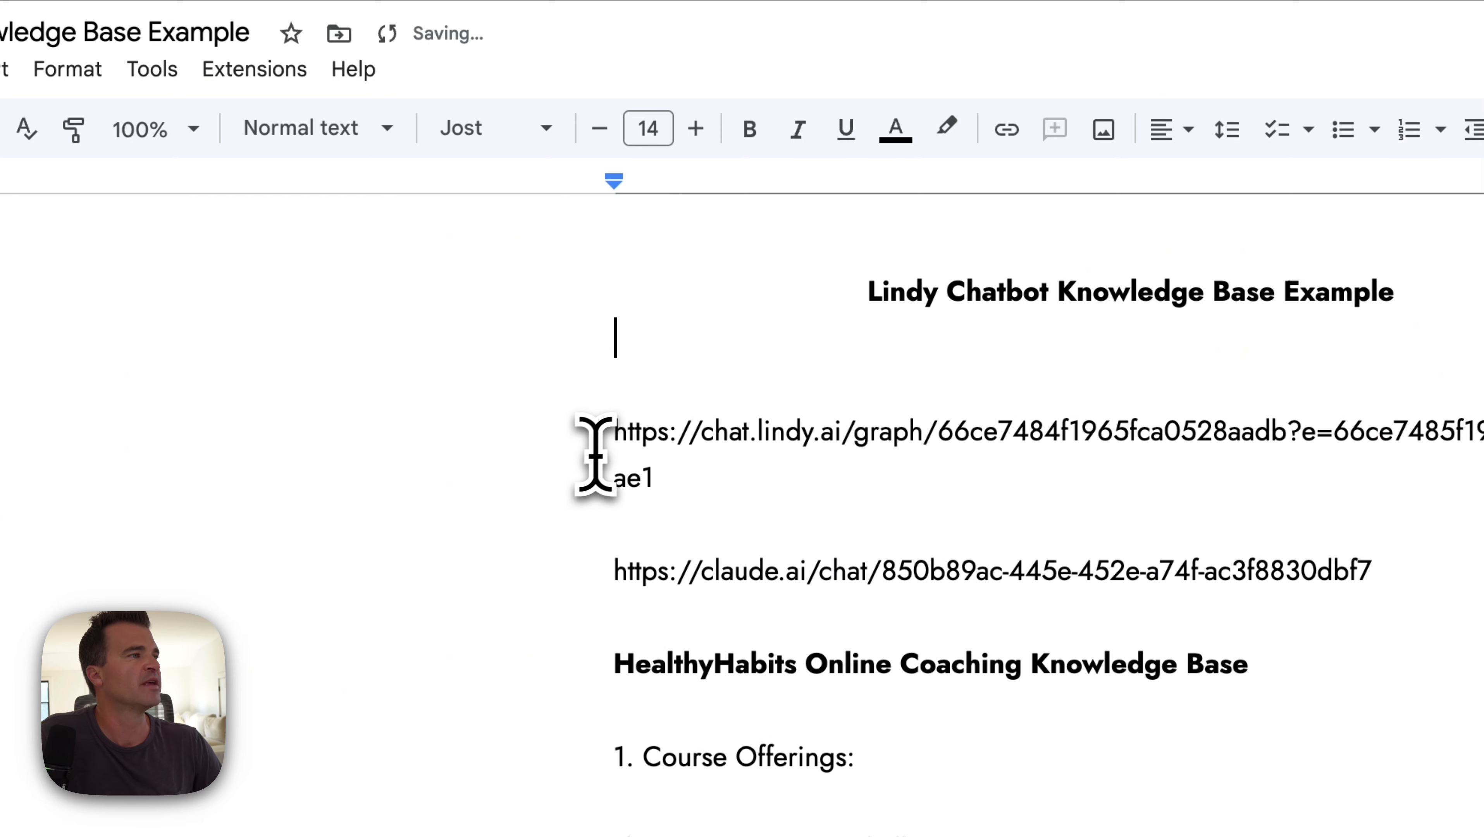
key("Delete")
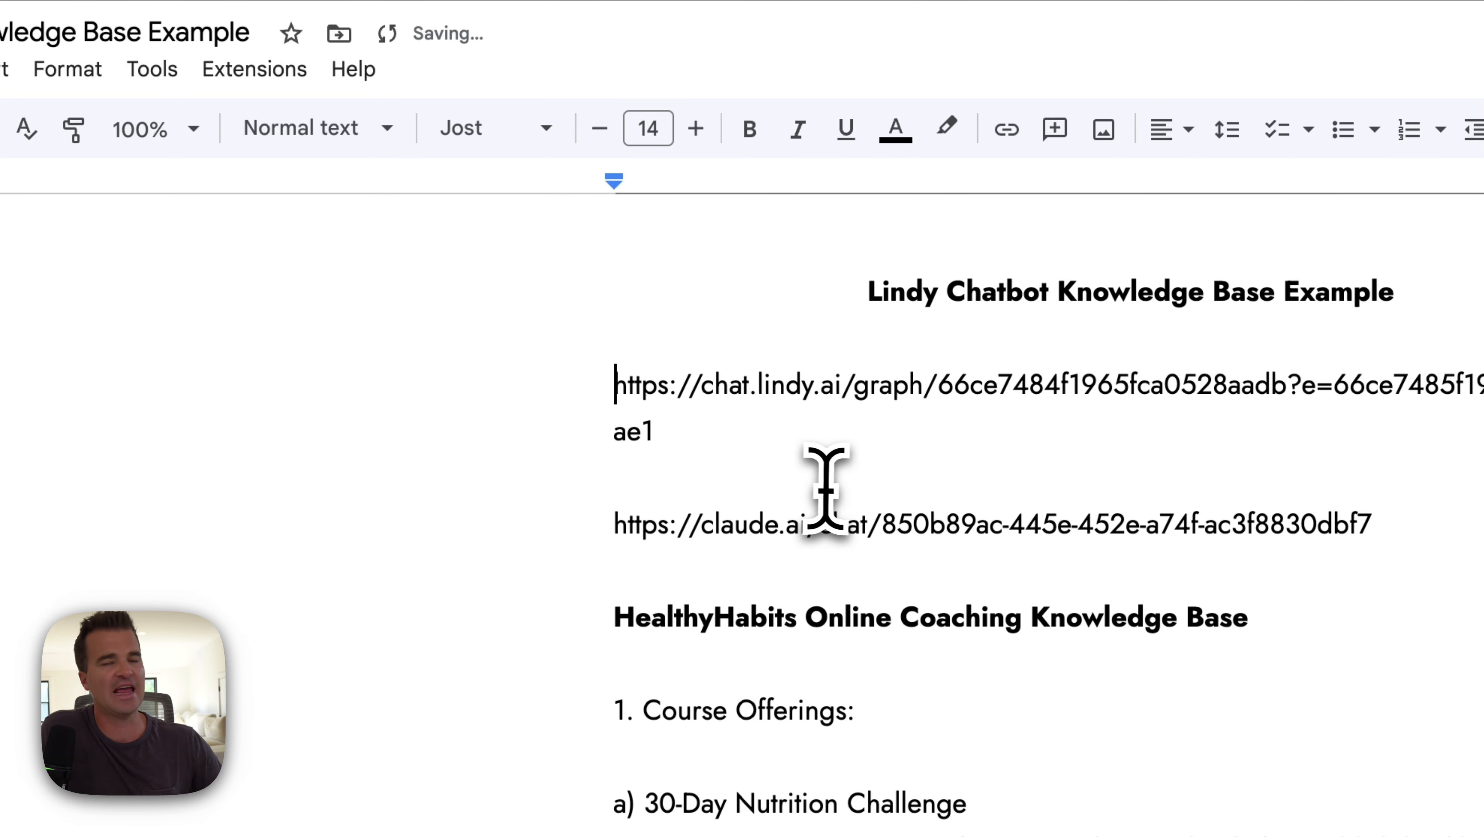
Step: Remove the two chat links and the blank line beneath the title, then review the document
left_click_drag(583, 398, 1375, 524)
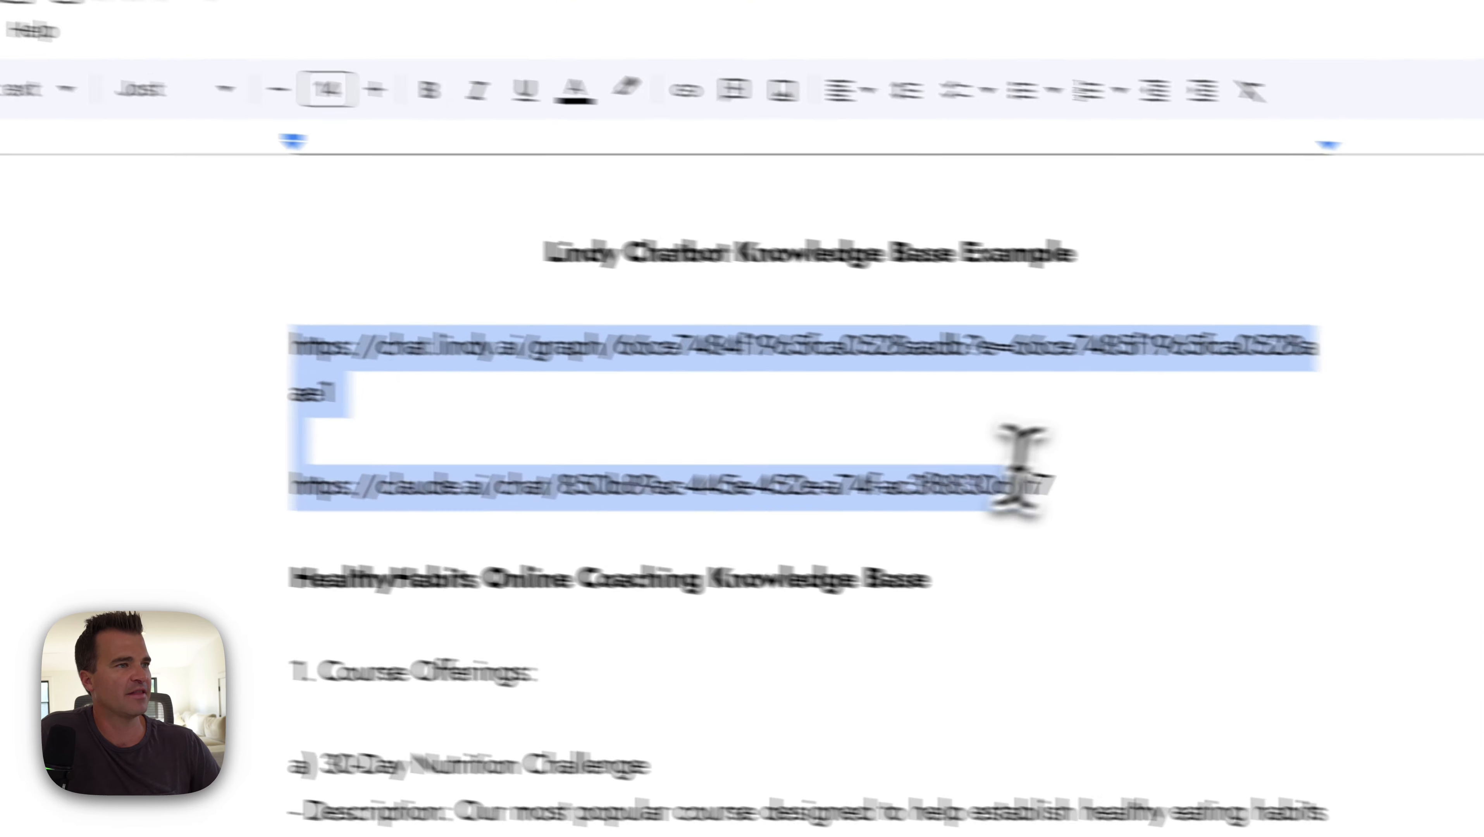
key("Delete")
key("Delete")
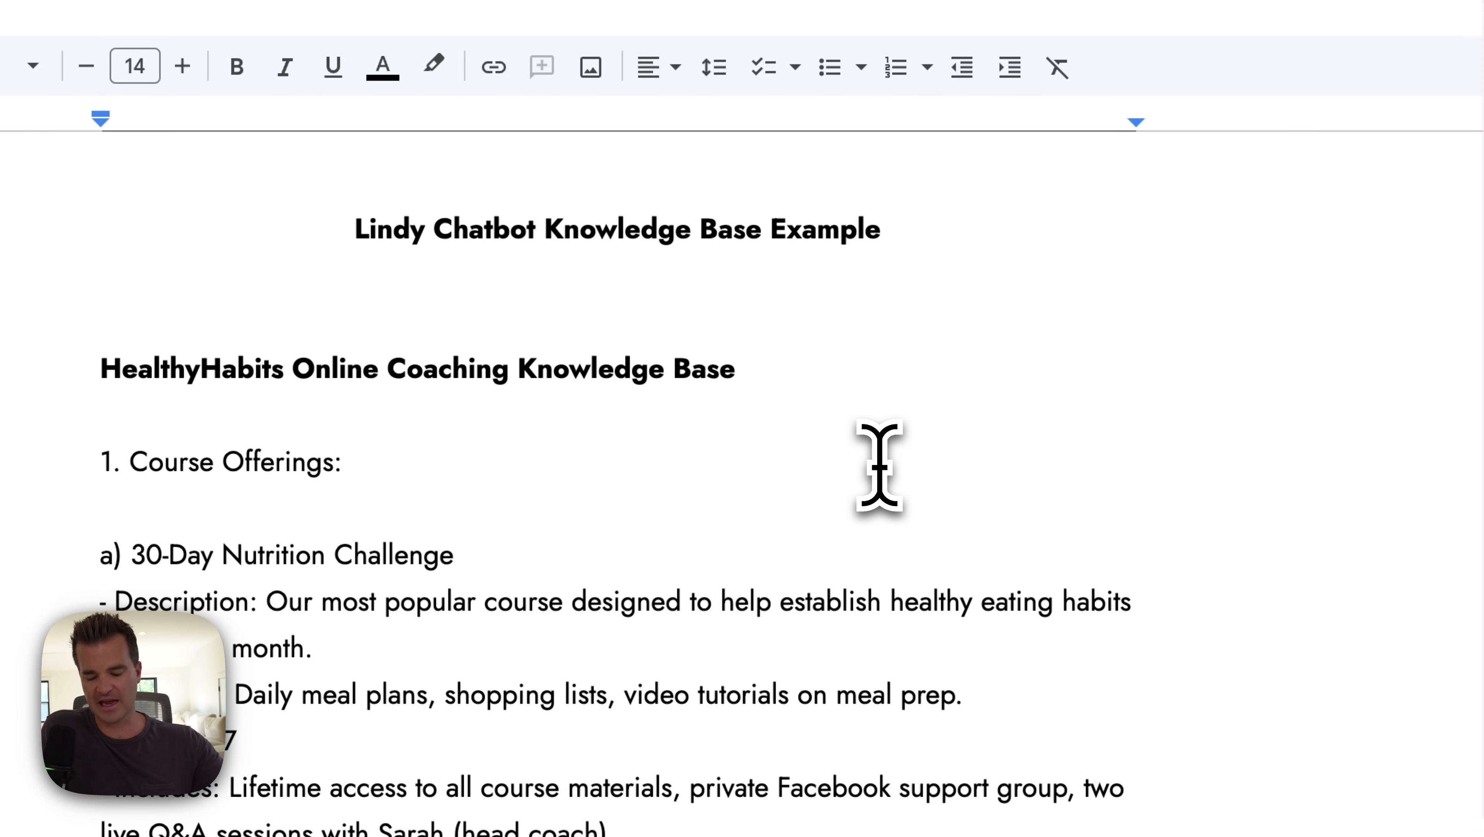
key("Delete")
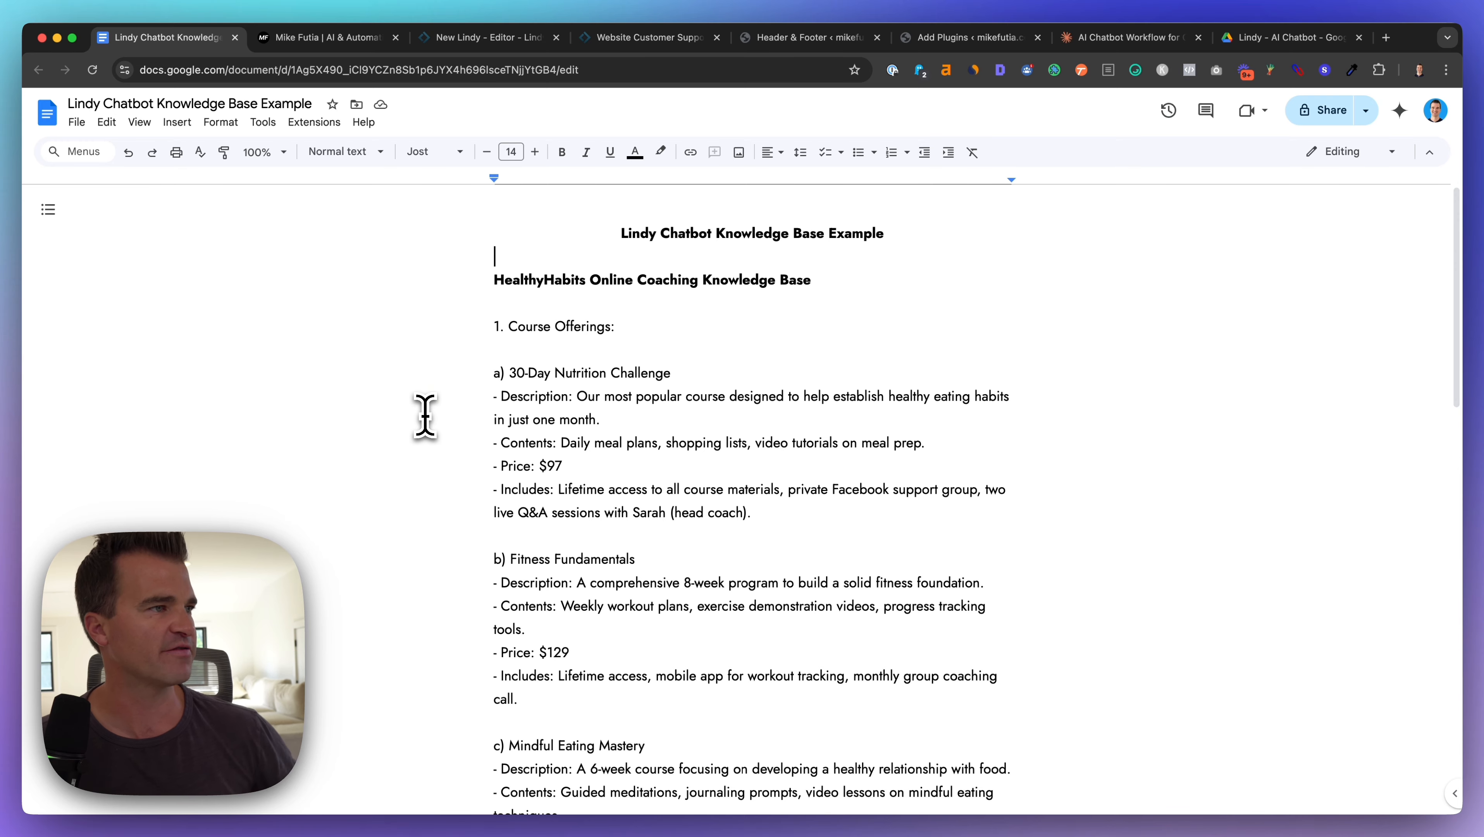
scroll(355, 374, "down", 20)
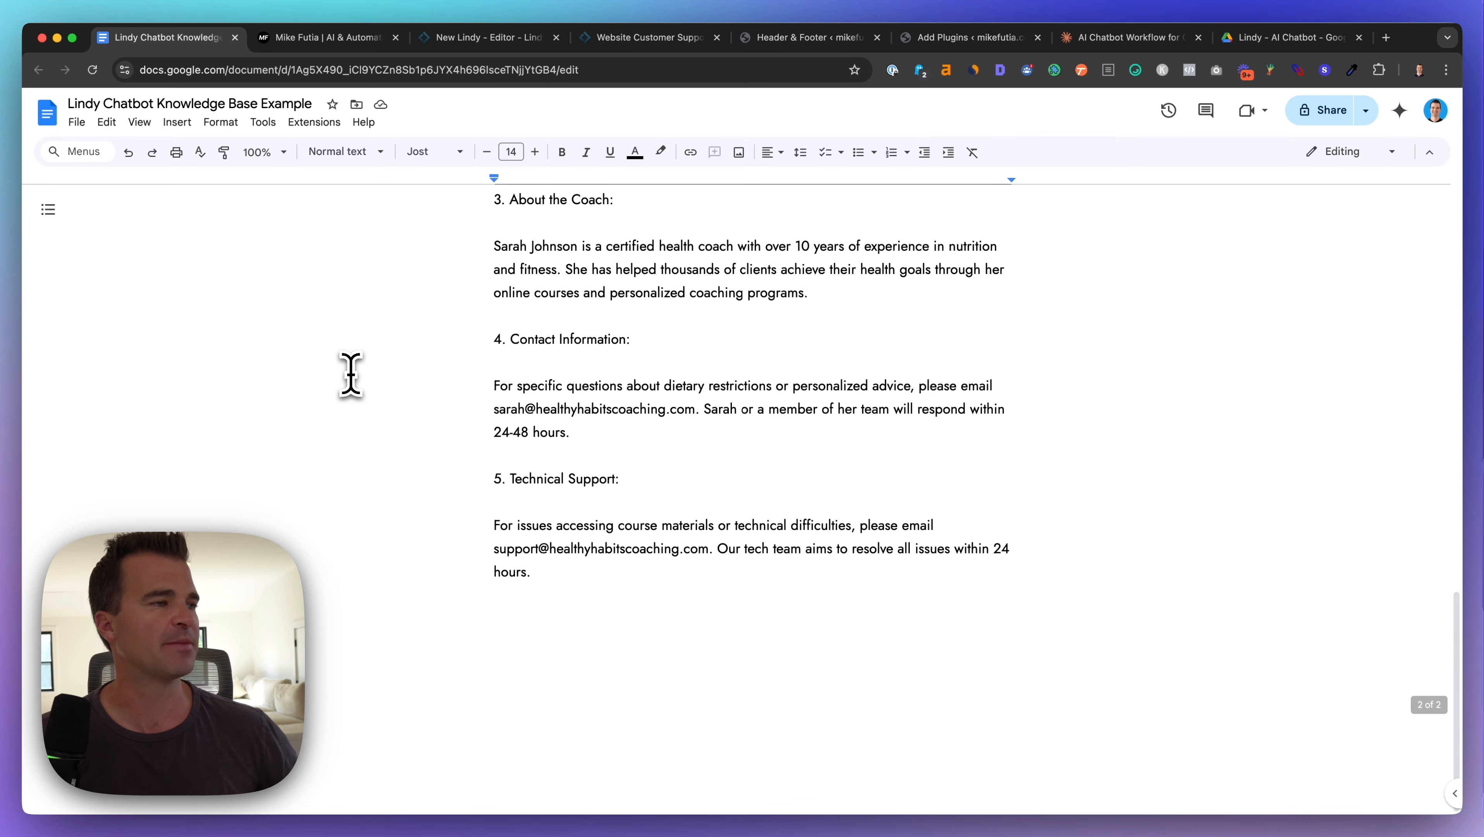
scroll(490, 389, "up", 20)
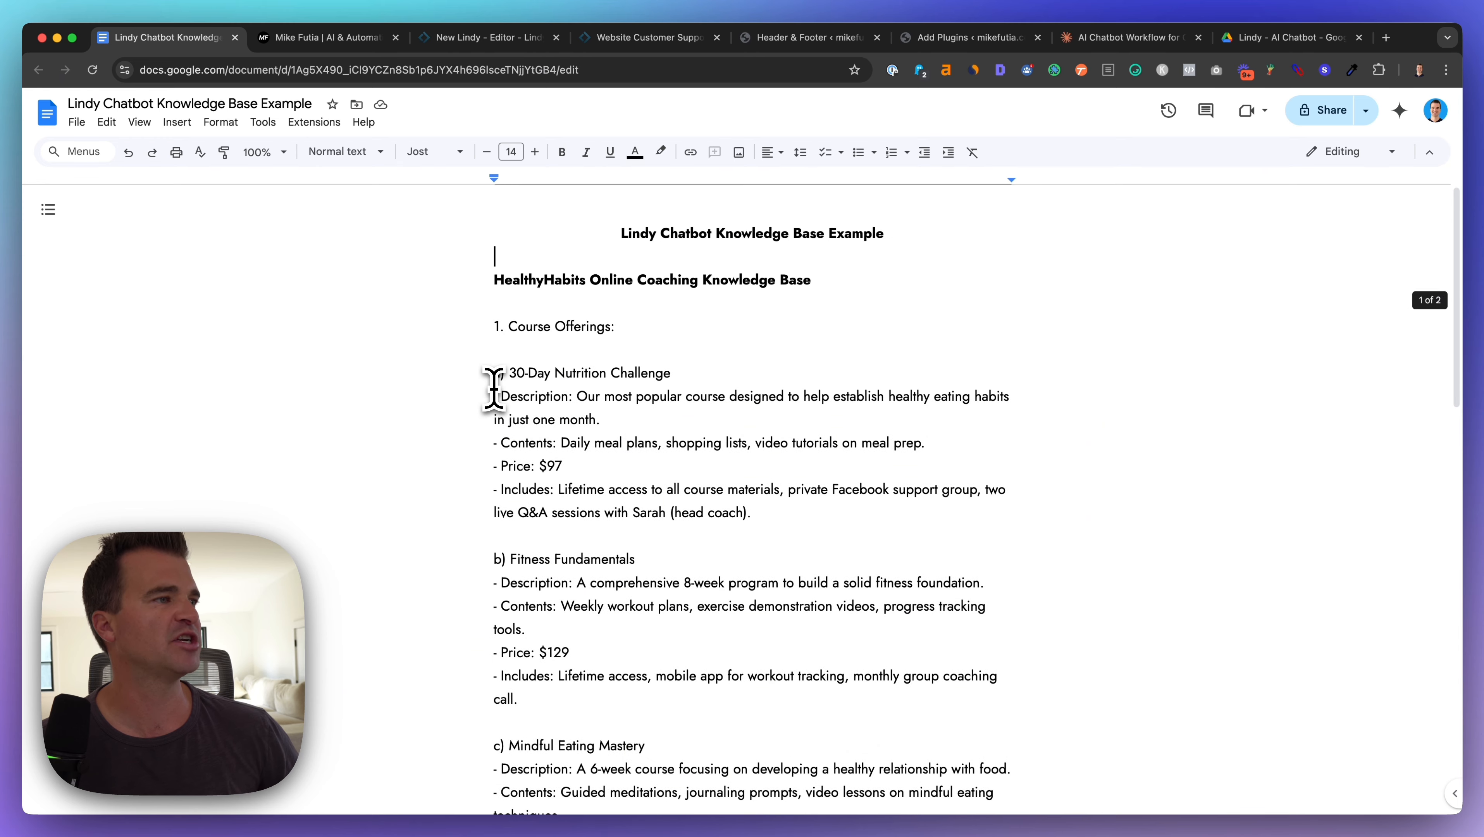
scroll(562, 463, "down", 10)
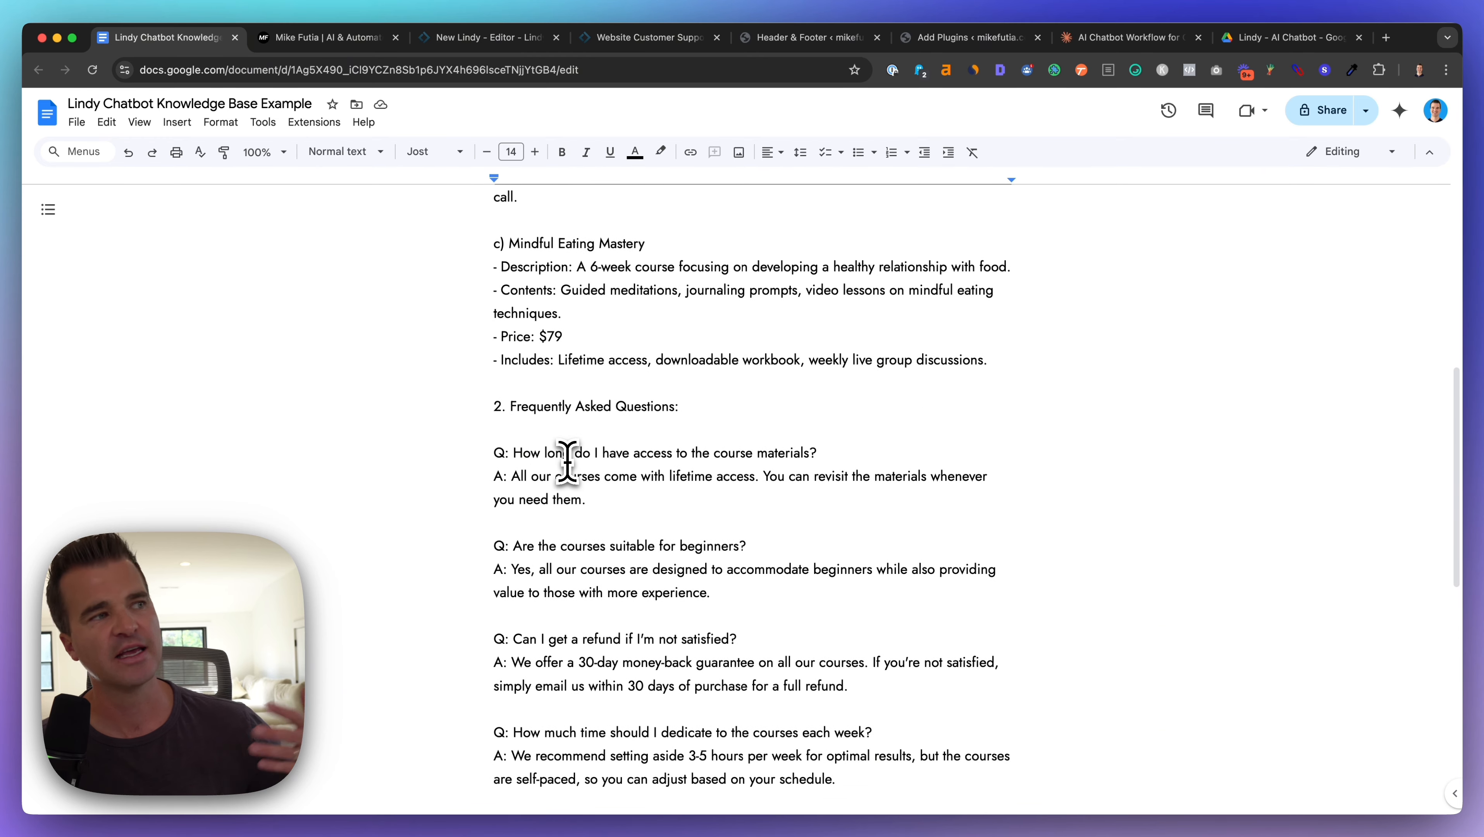
scroll(567, 463, "down", 6)
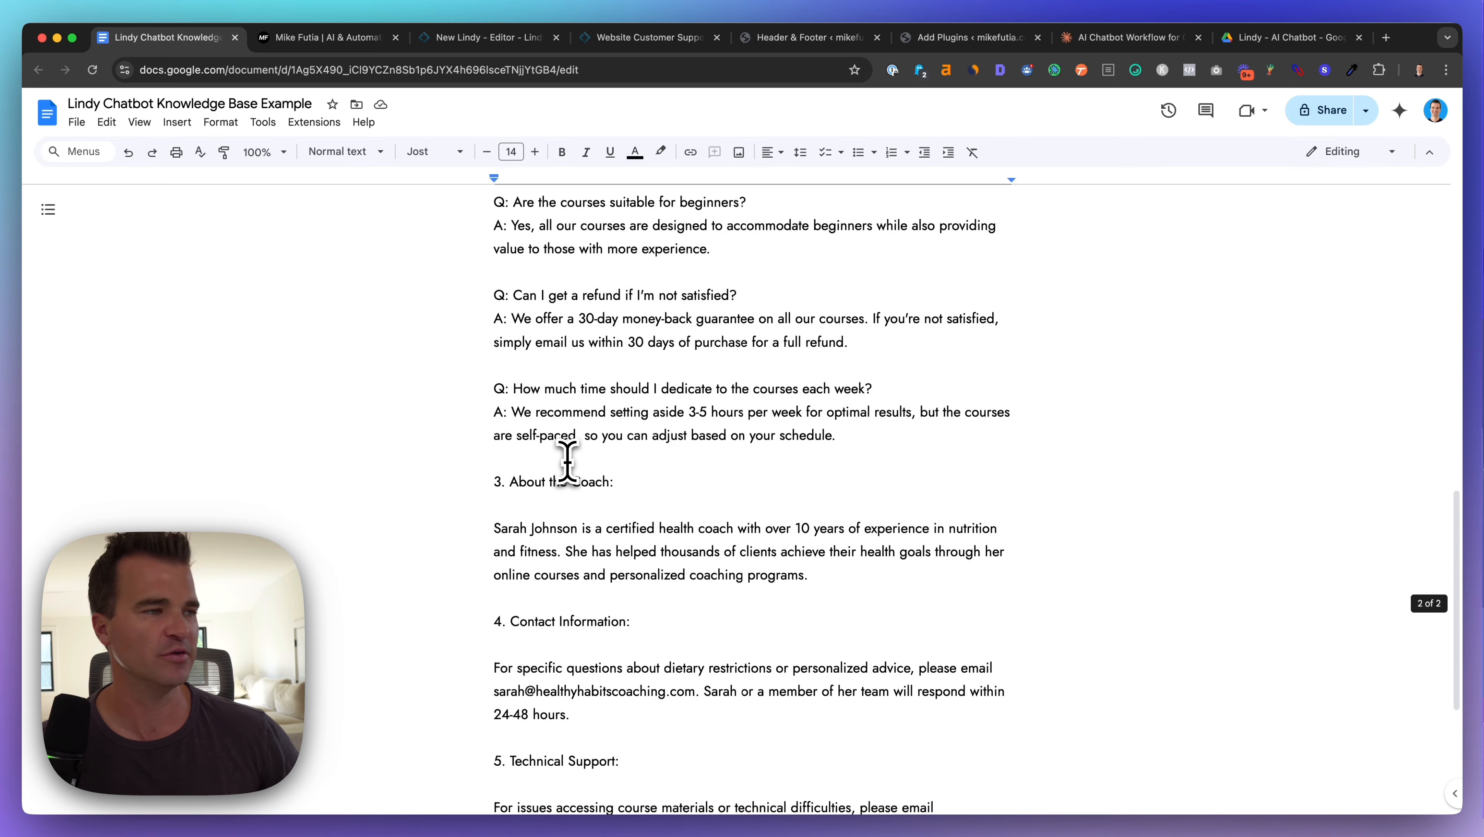
scroll(567, 463, "up", 20)
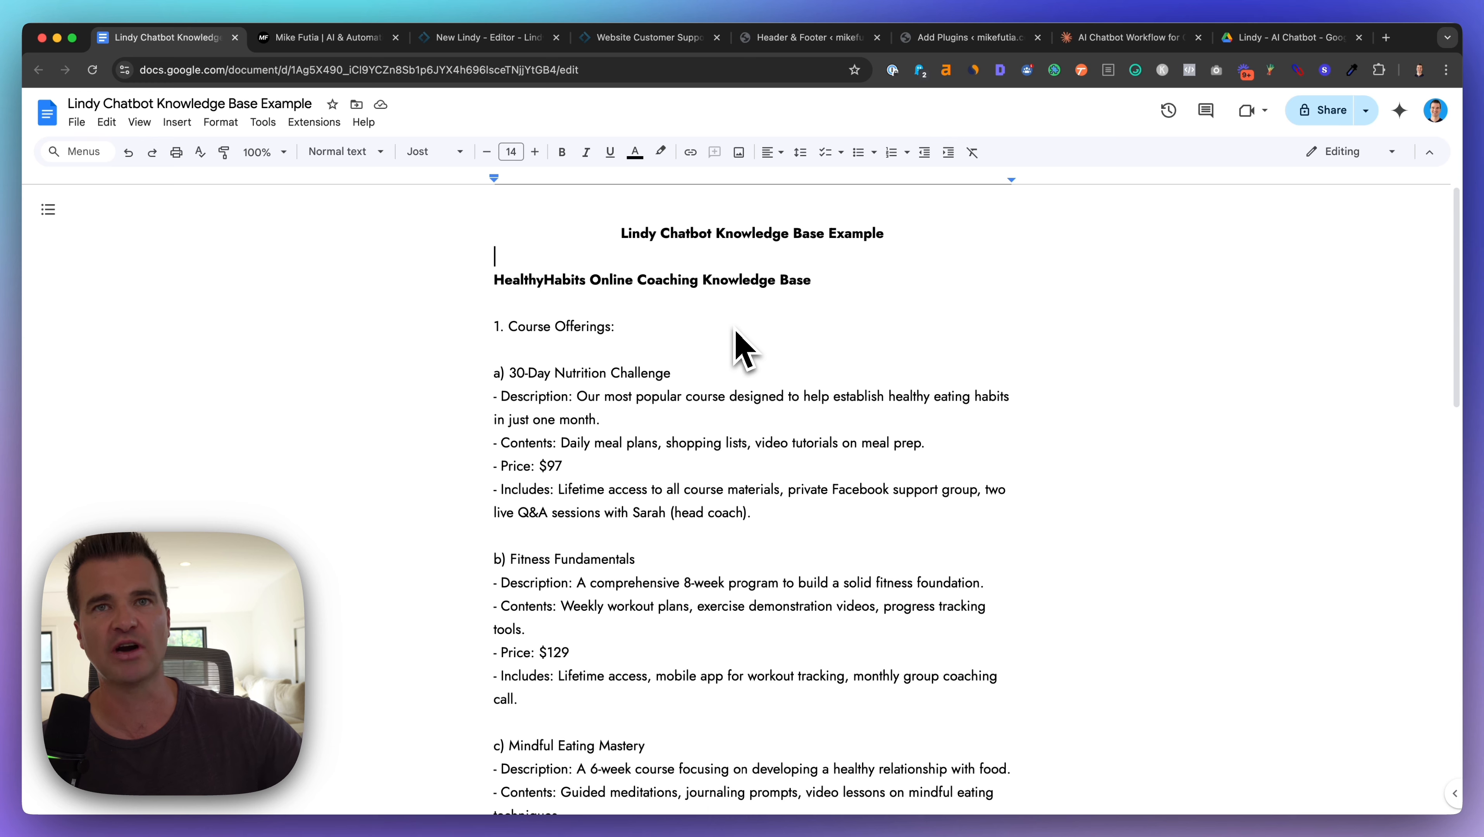
Step: Add the Google Drive doc 'Lindy Chatbot Knowledge Base Example' as the Search step's knowledge base and save
left_click(489, 37)
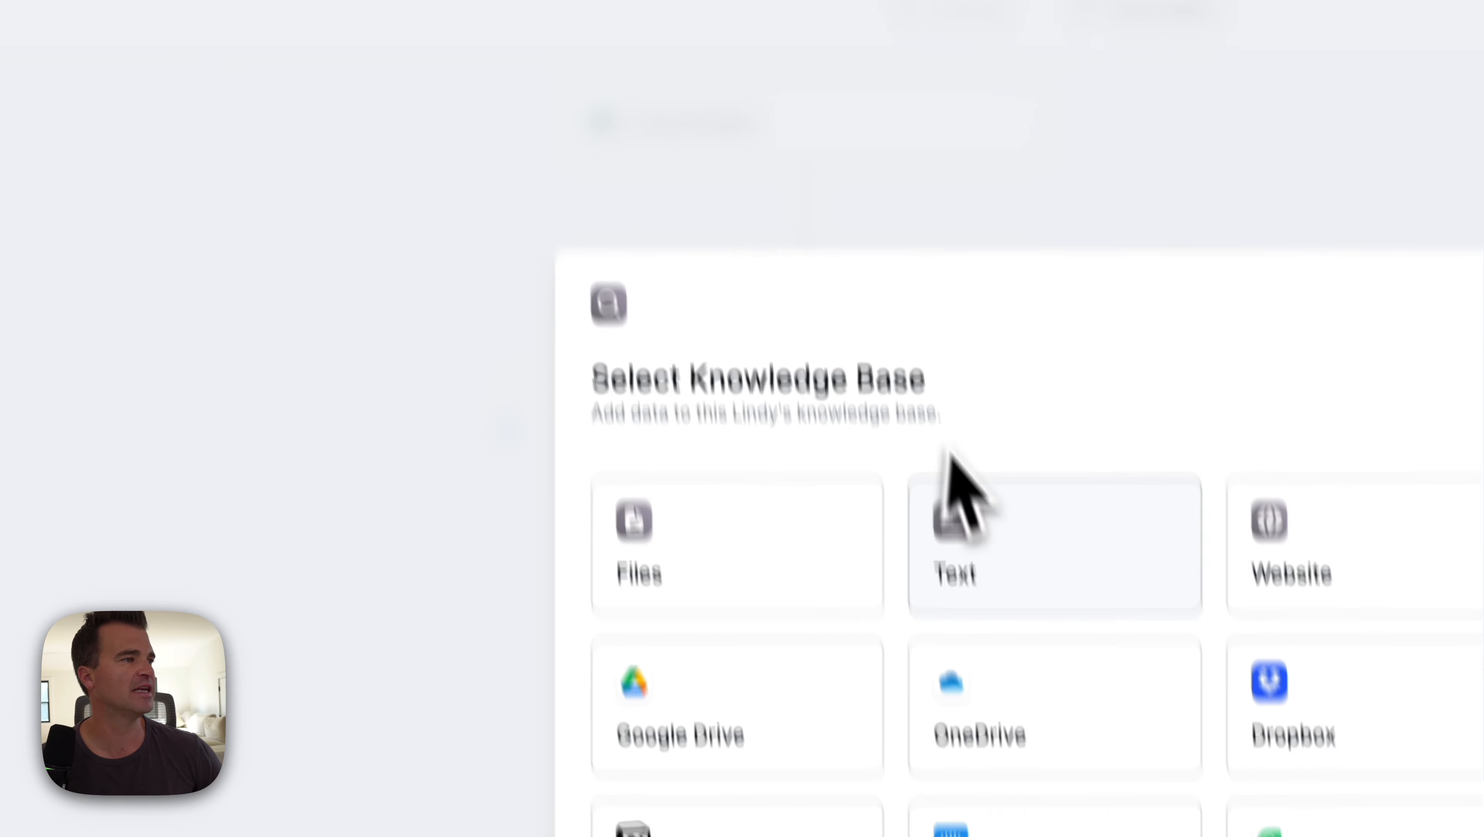
left_click(733, 667)
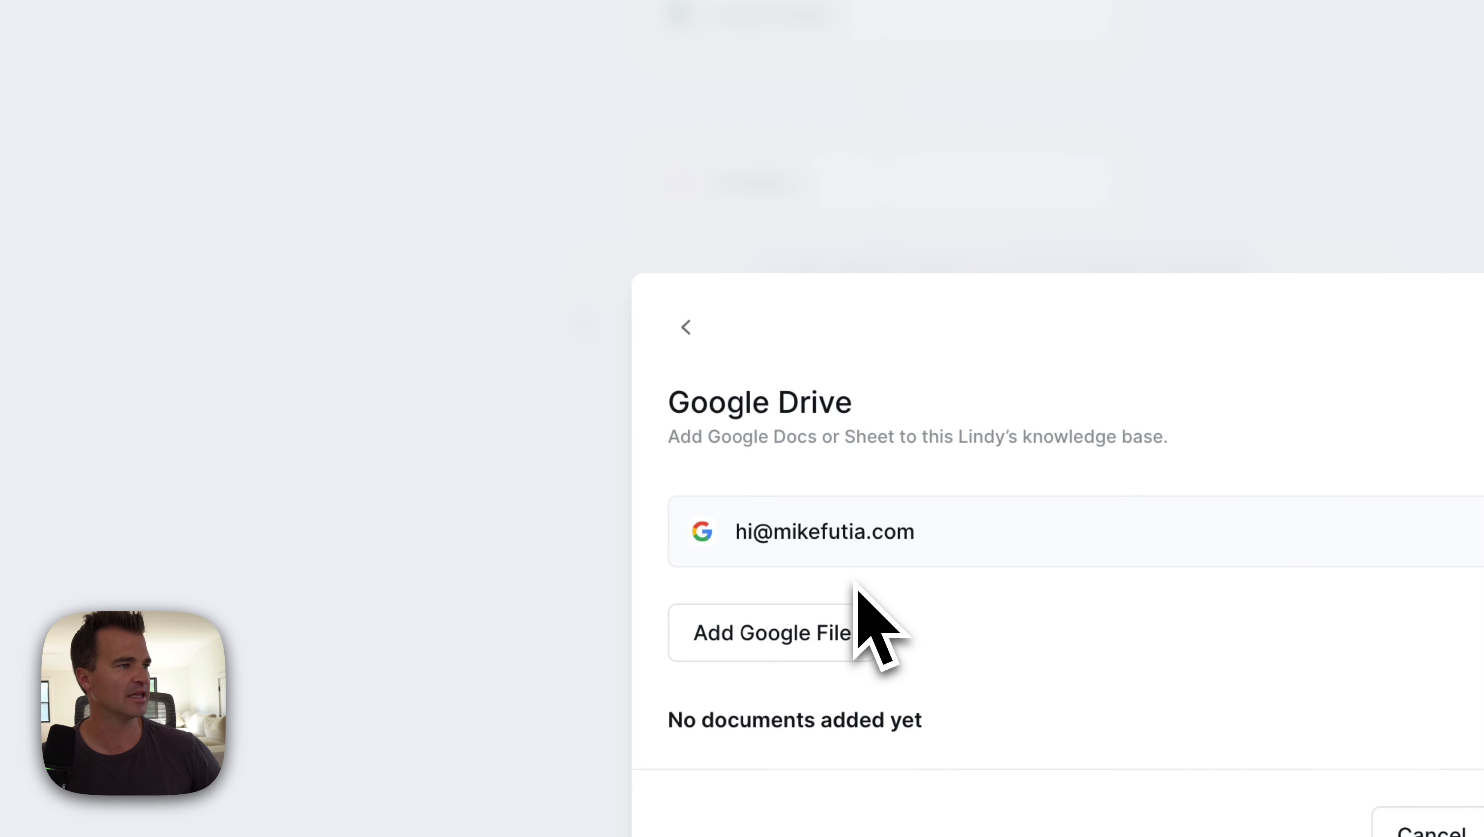
left_click(820, 622)
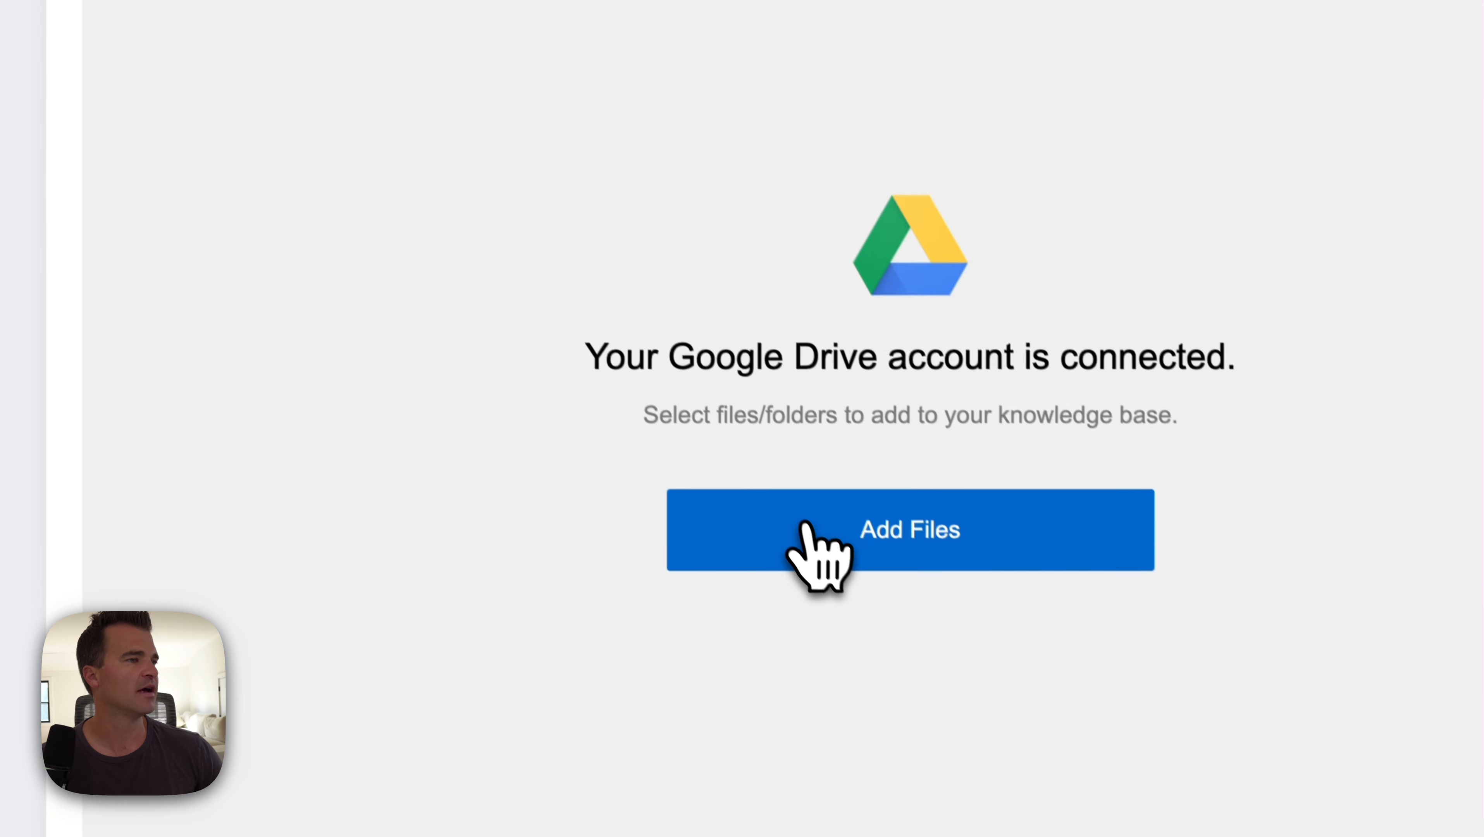
left_click(805, 522)
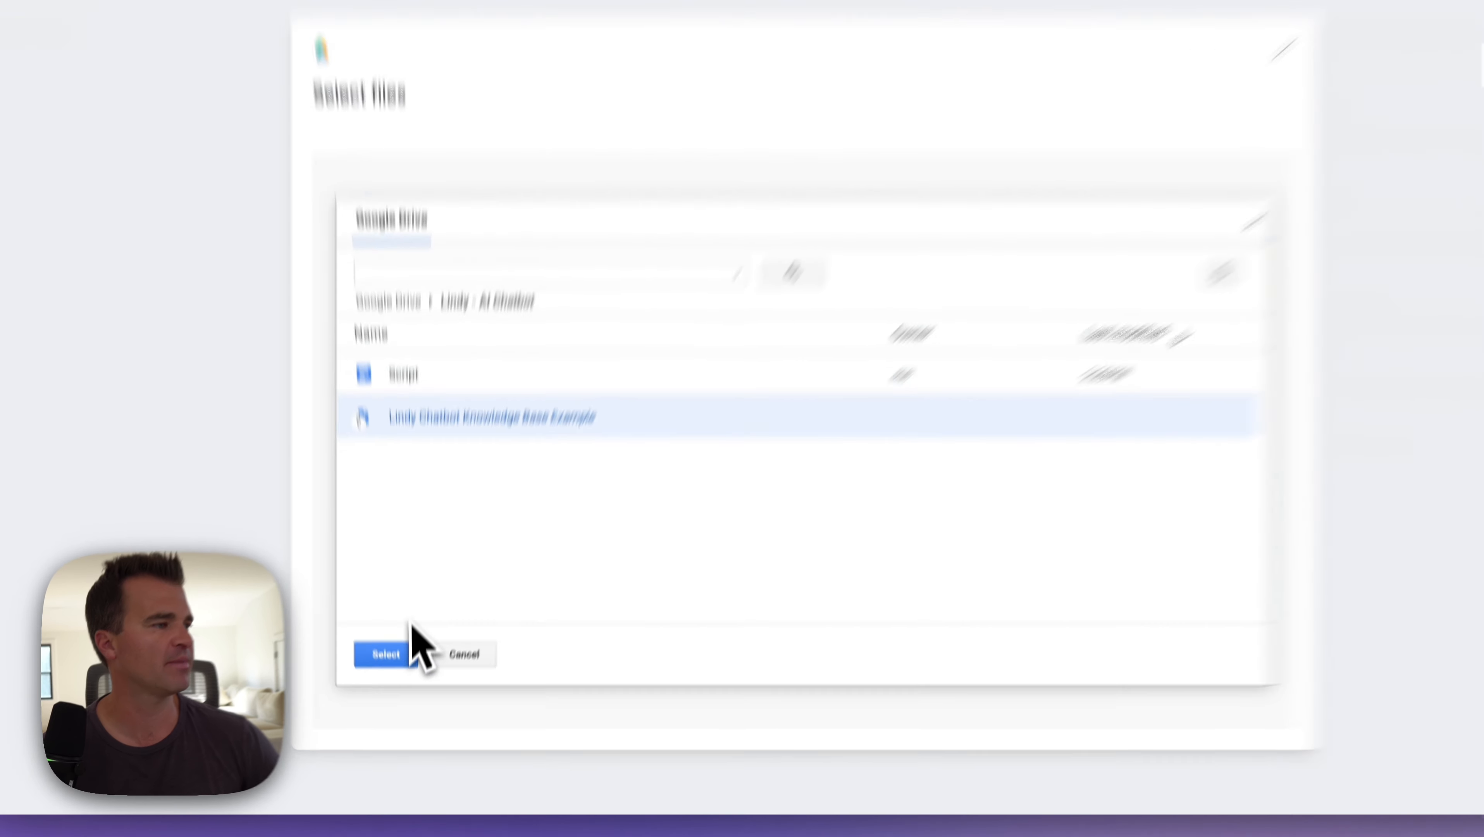
left_click(390, 679)
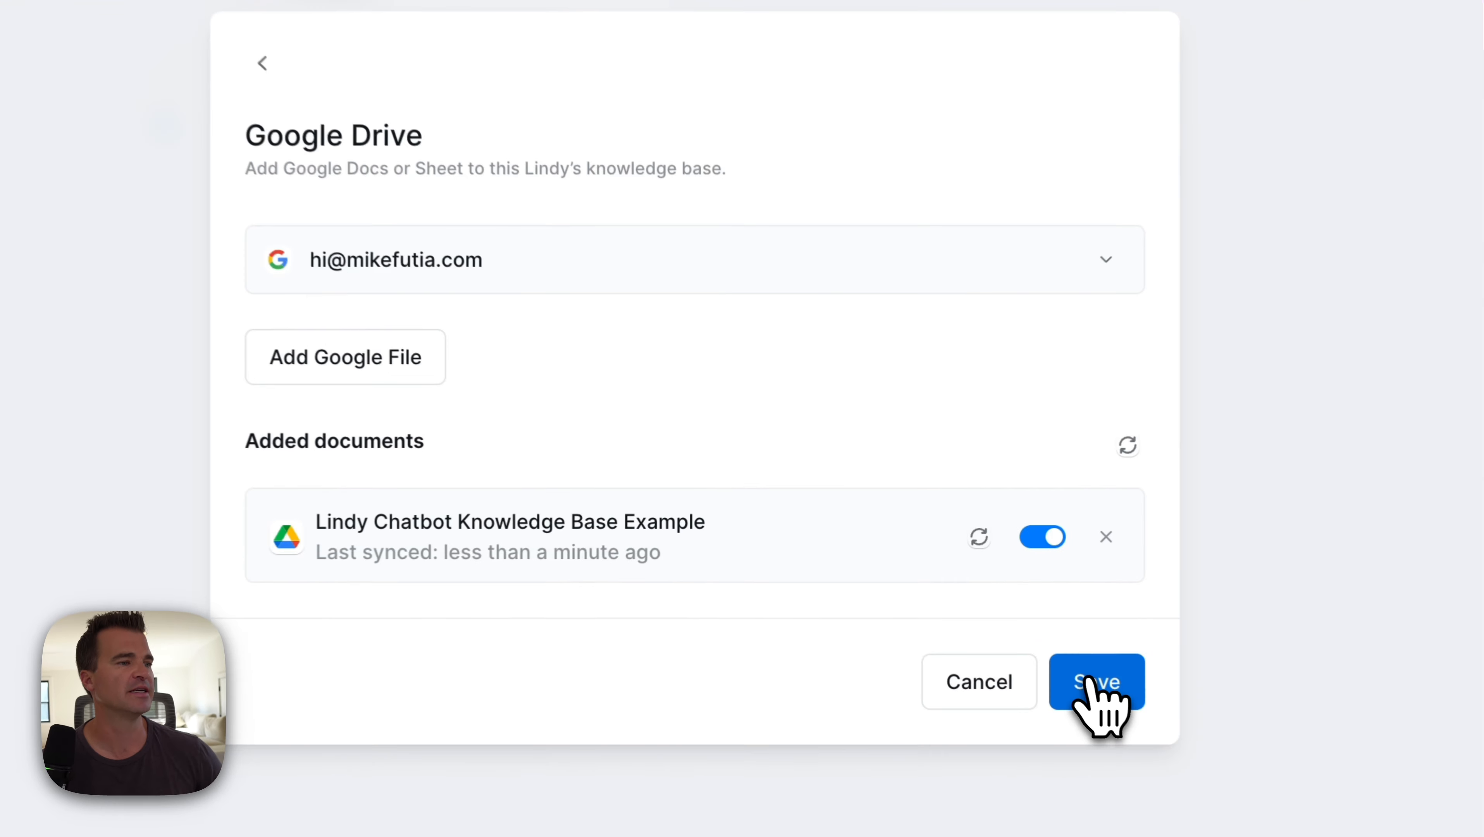
left_click(950, 609)
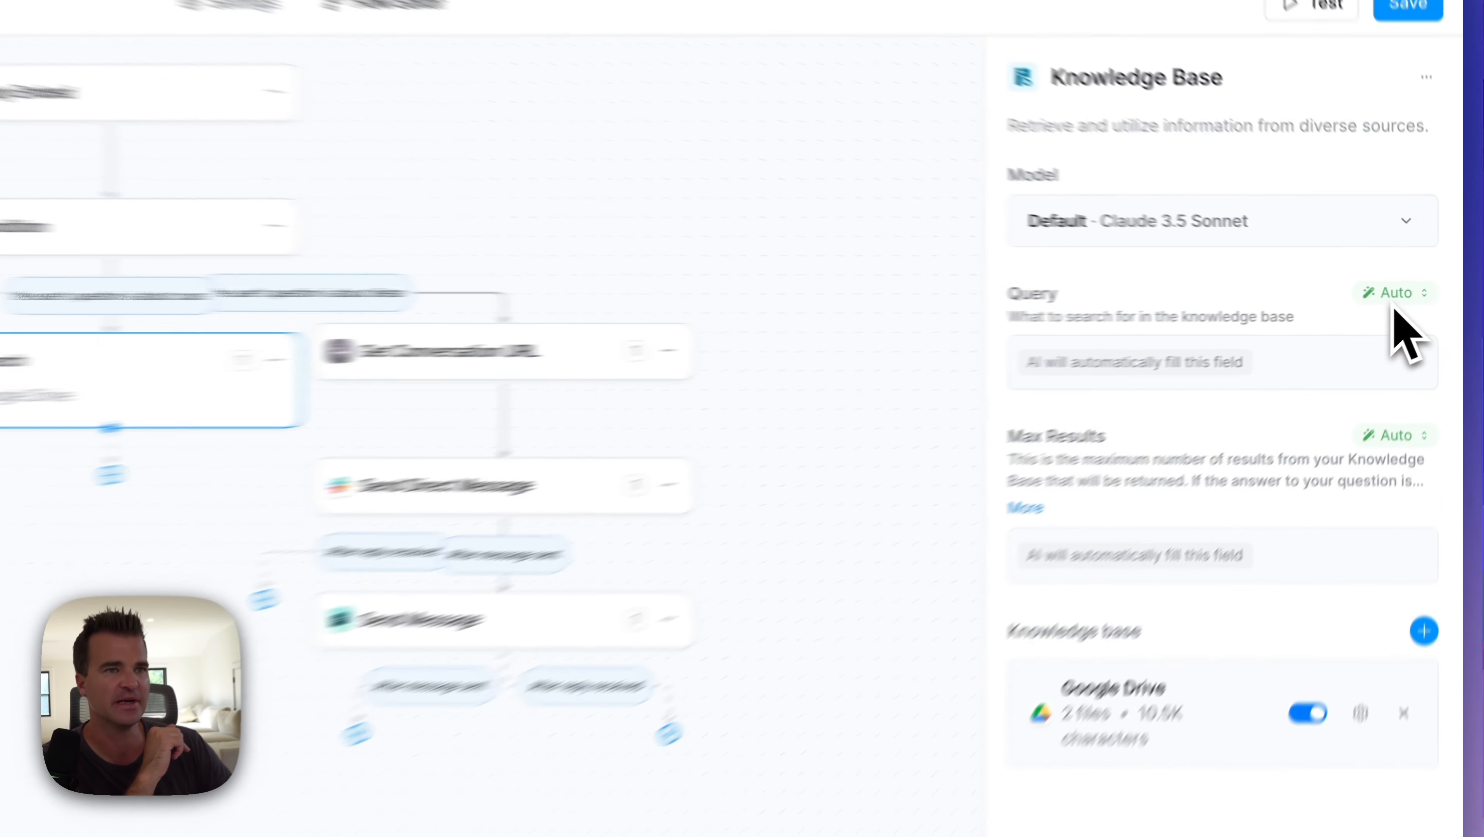
Step: Switch the Query field from Auto to AI Prompt and paste the course-details search prompt
left_click(1394, 293)
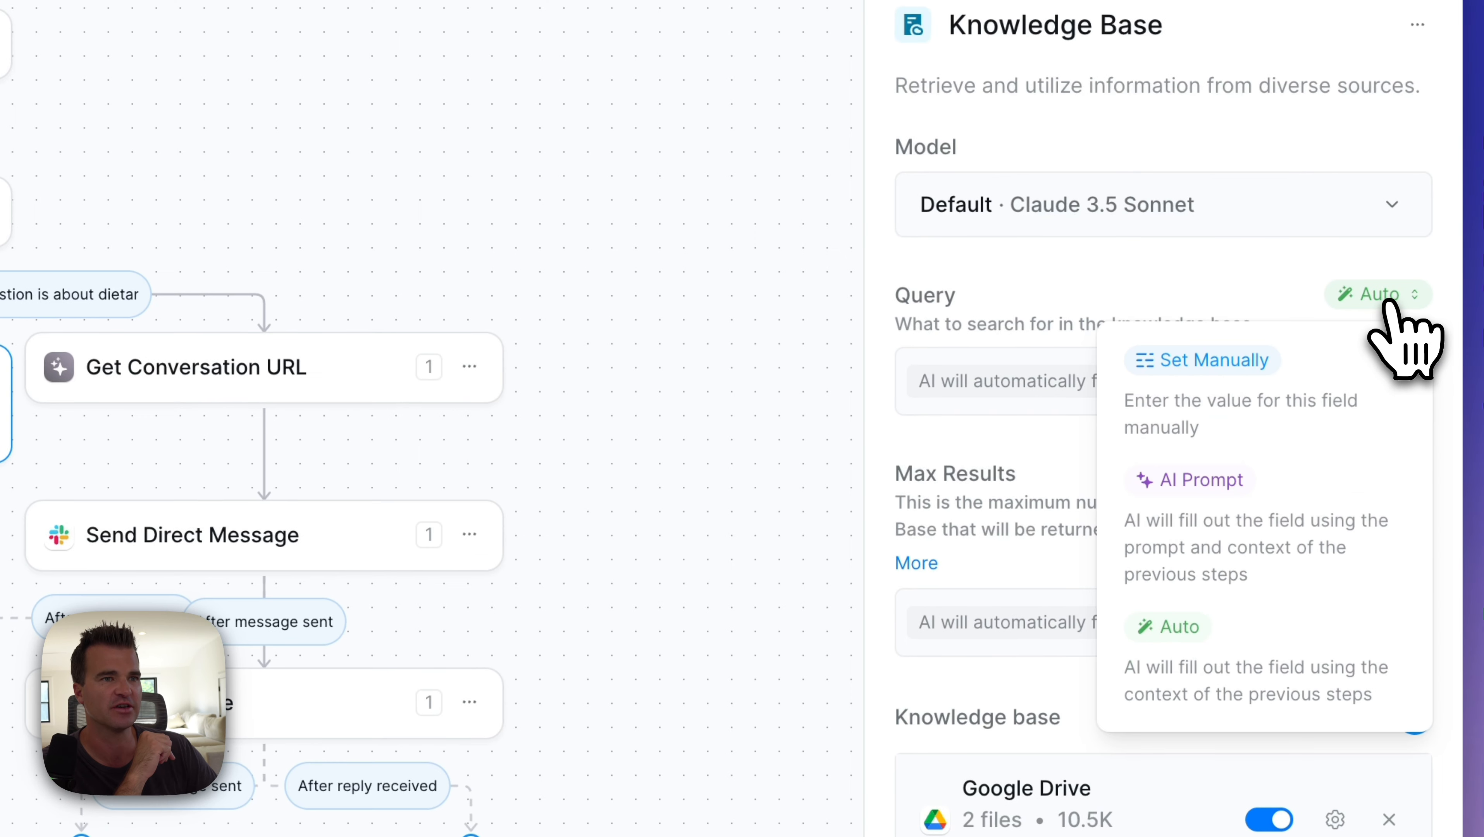
left_click(1209, 542)
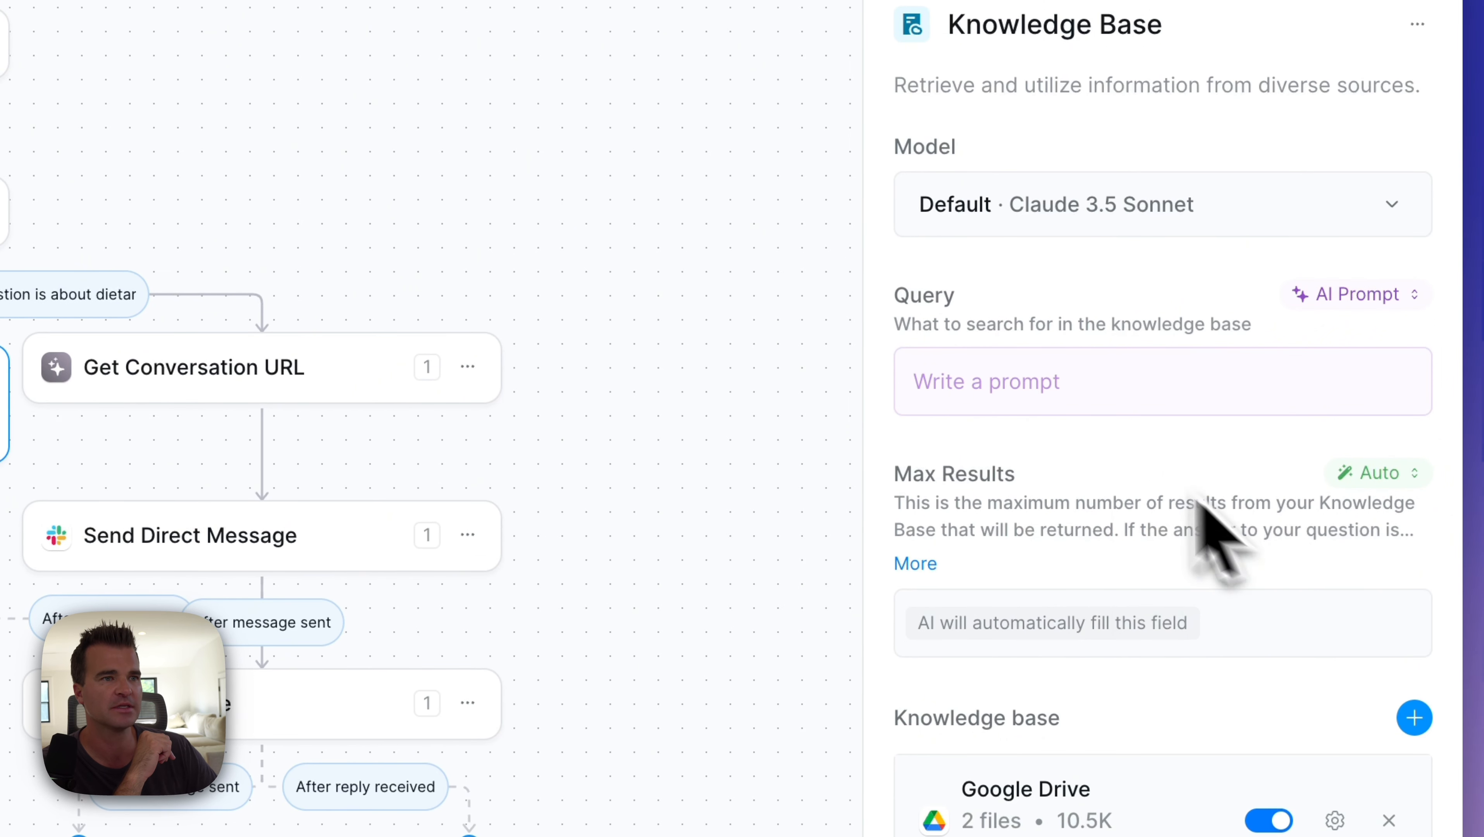
left_click(1042, 403)
type("Search the knowledge base for information relevant to the user's question. If the question is about course details, pricing, or general FAQs, provide a concise and accurate response based on the information in the knowledge base. If the query requires personalized advice or is about dietary restrictions, indicate that you'll need to escalate to Sarah for a more detailed response.")
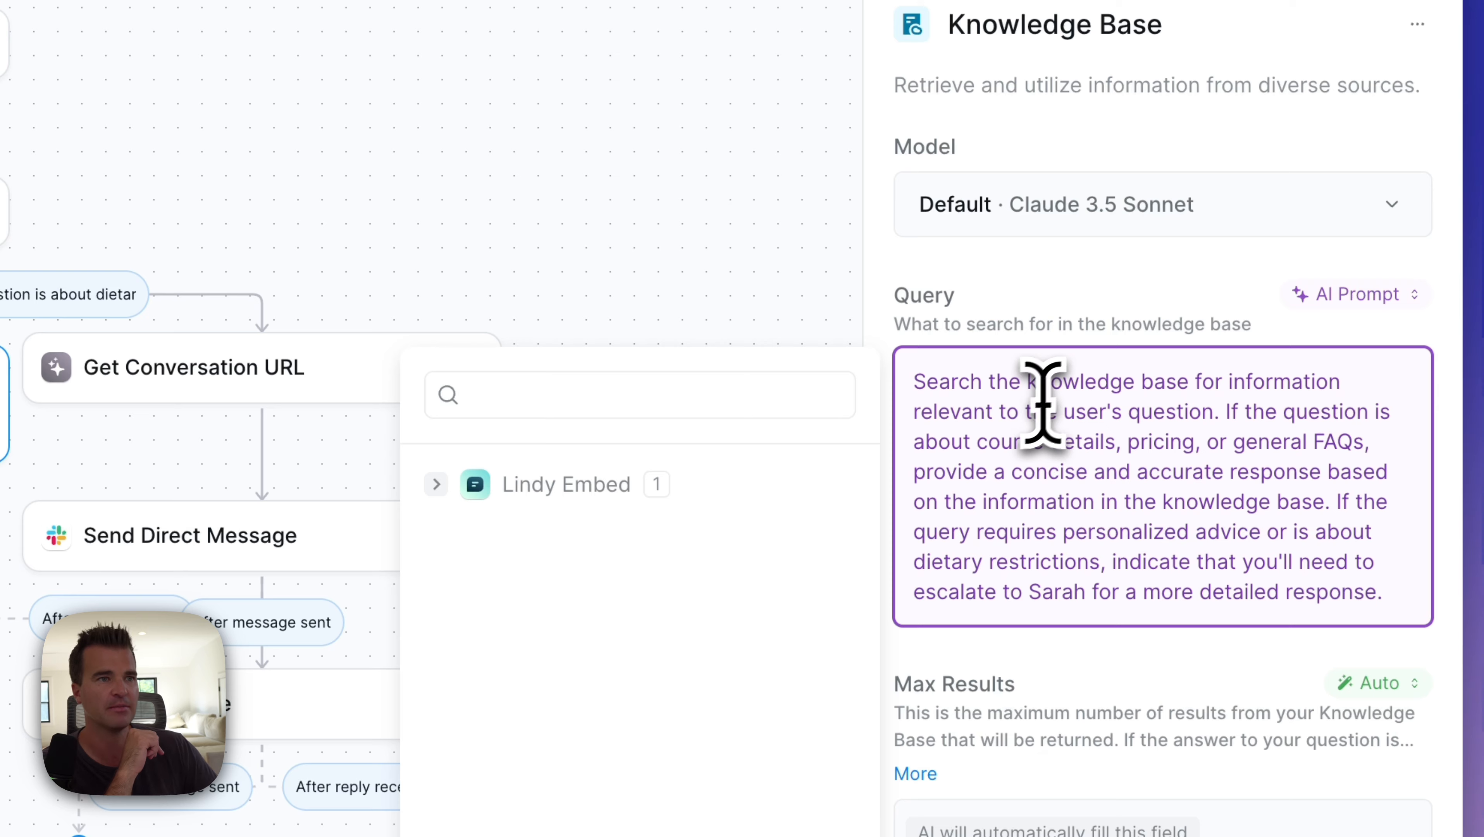
left_click(1145, 305)
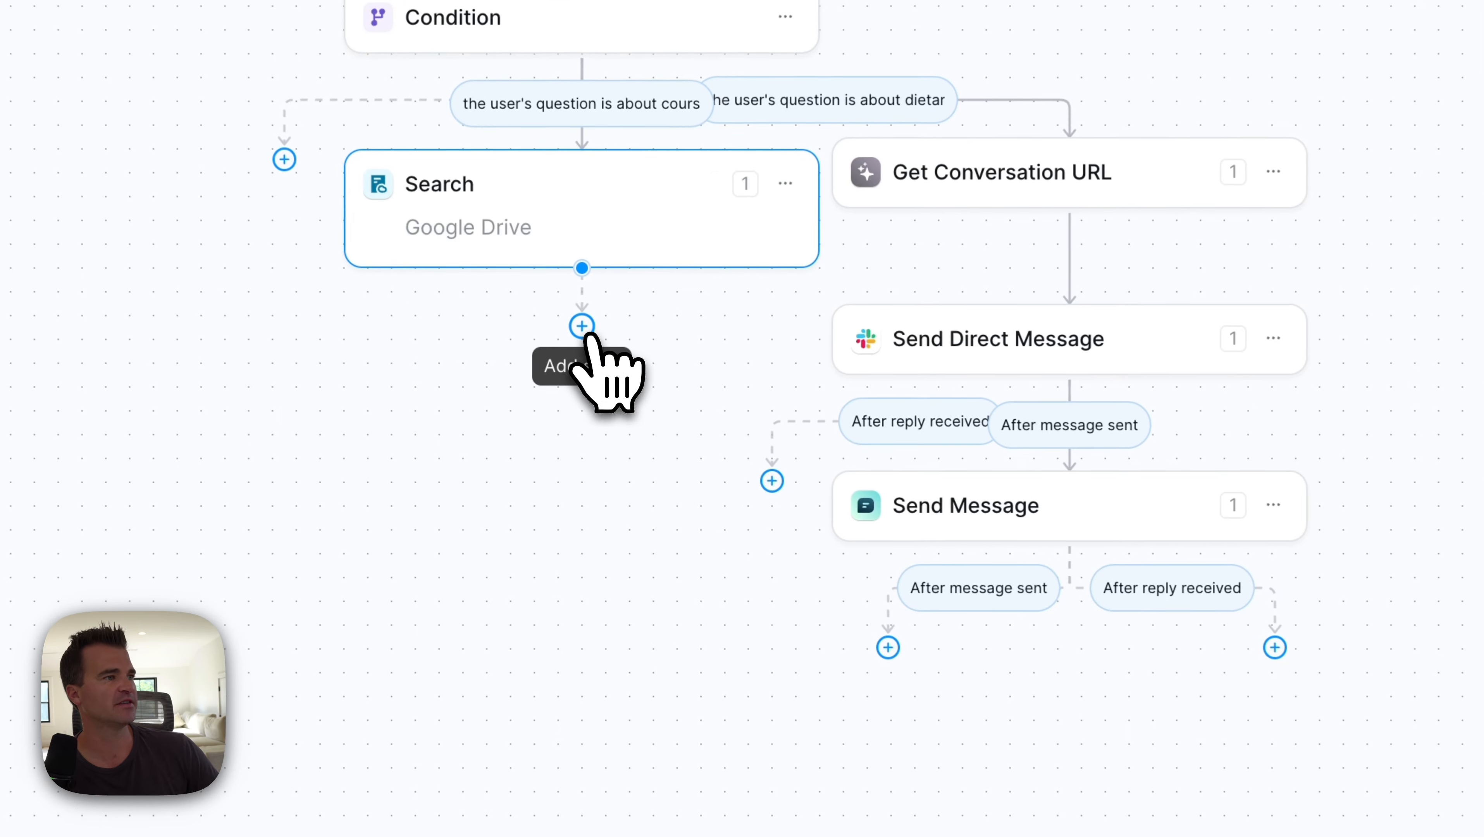
Step: Add a Lindy Embed Send Message action after the Search step
left_click(583, 328)
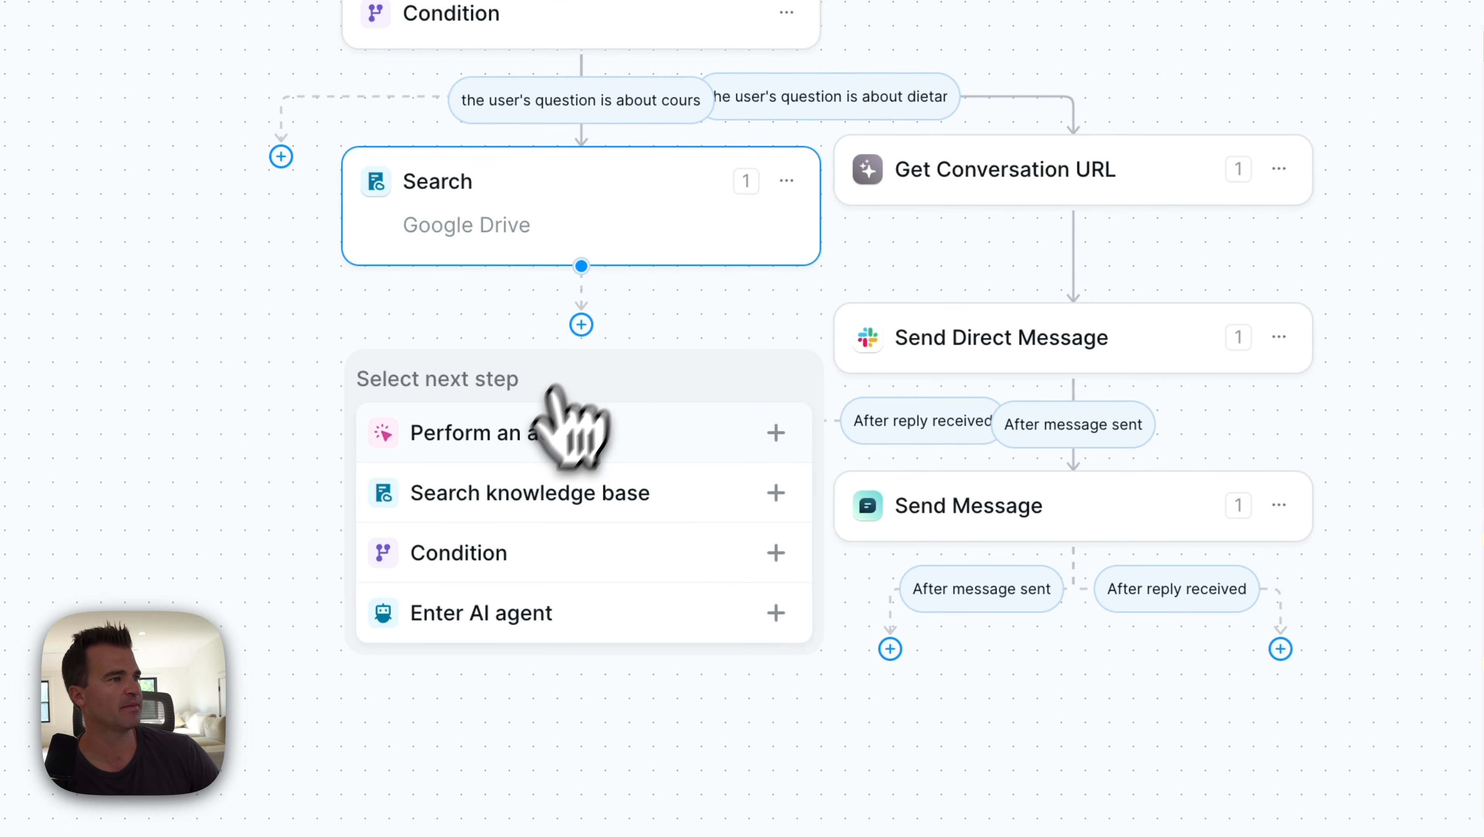
left_click(563, 424)
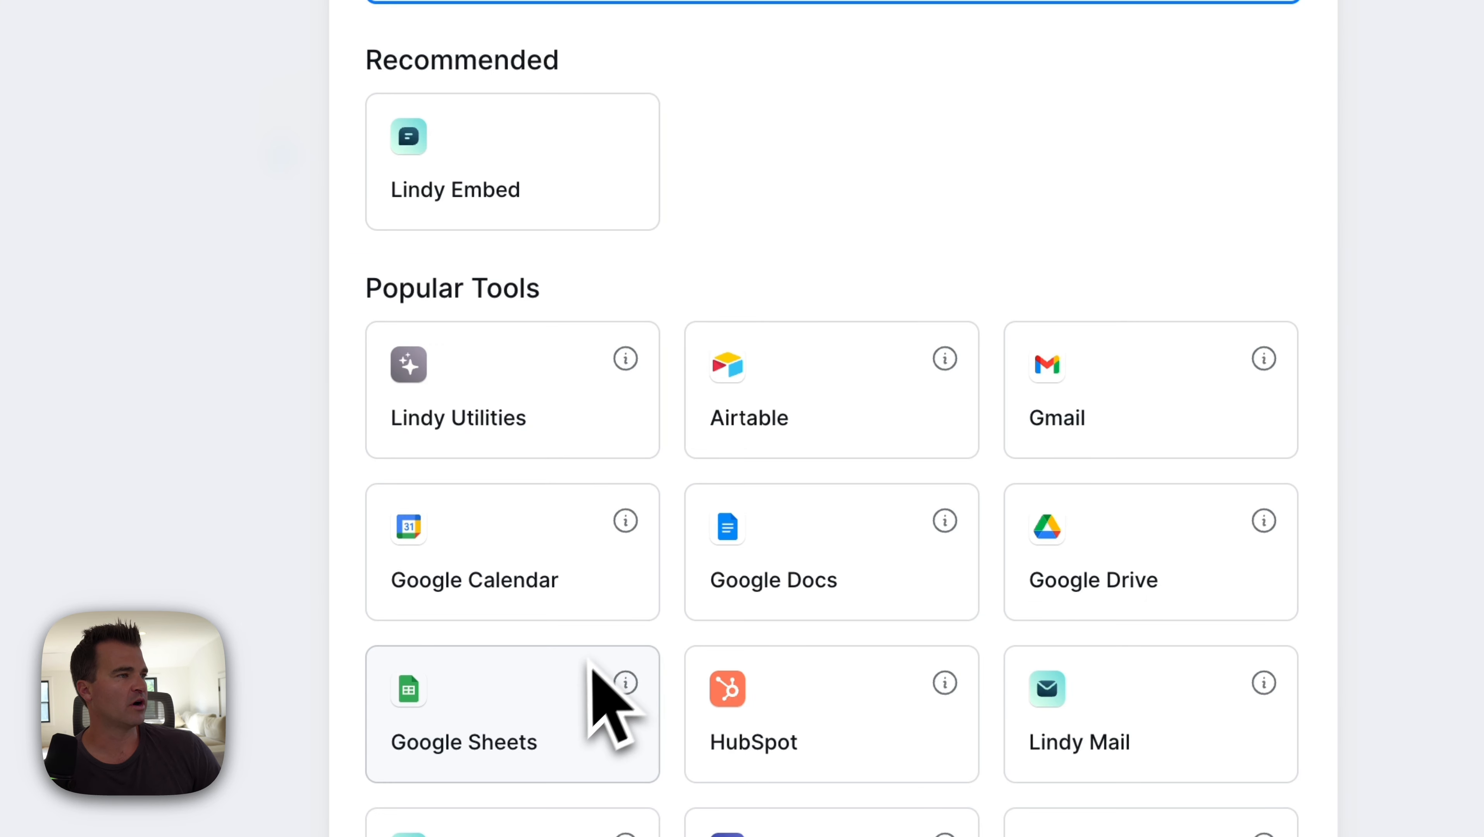
left_click(505, 175)
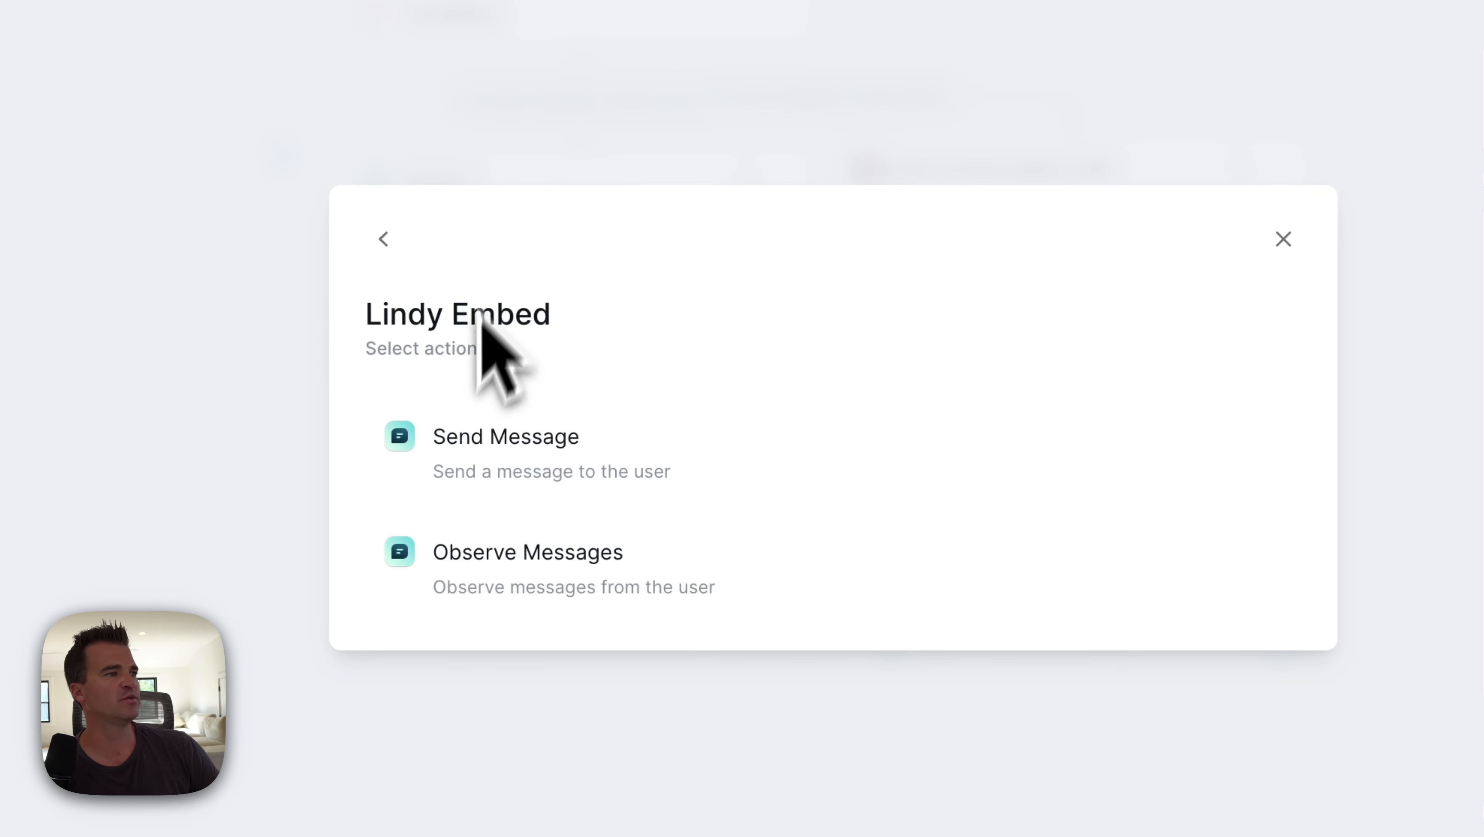
left_click(492, 451)
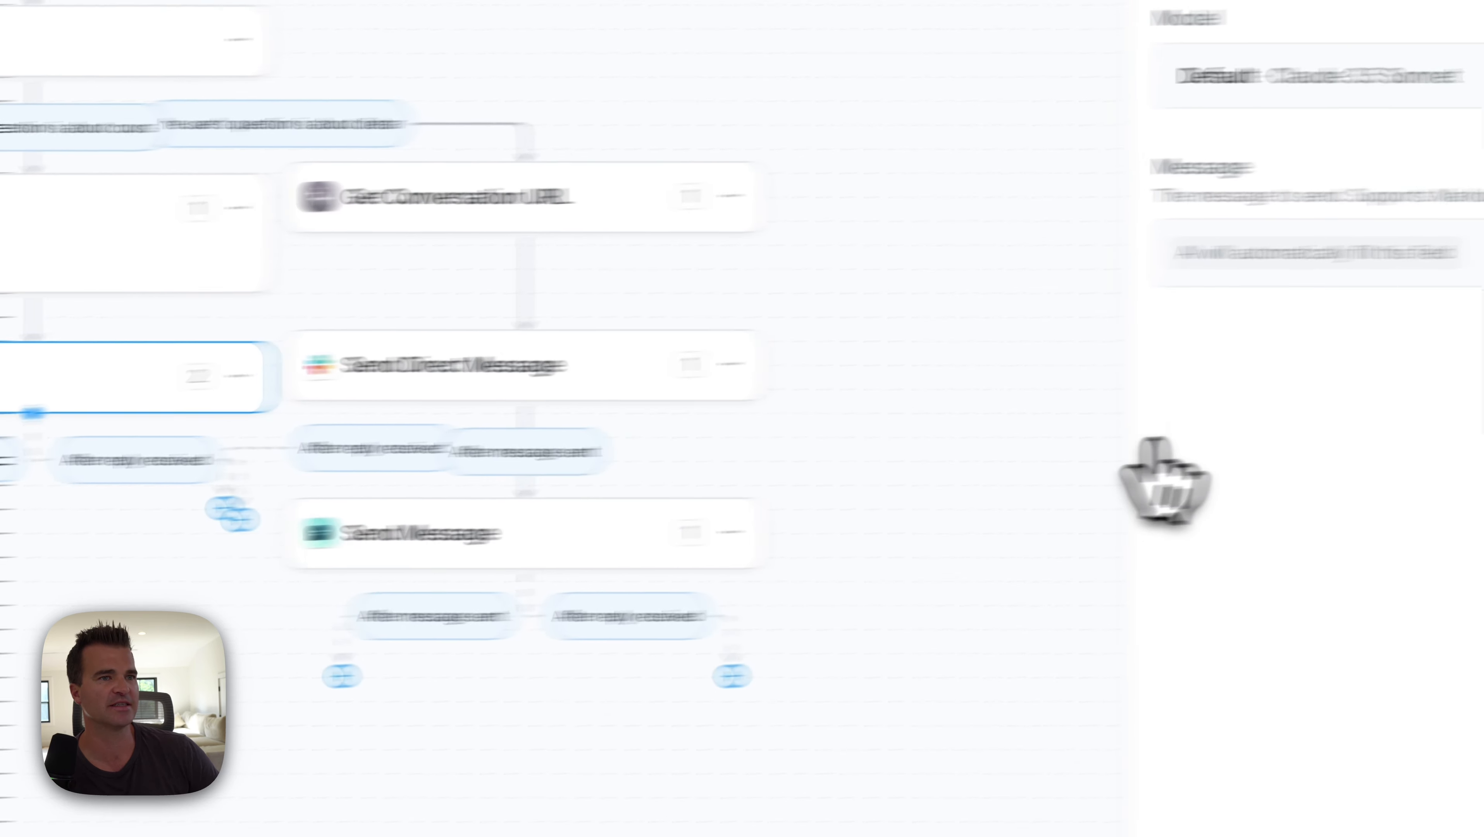
Step: Set the Message field to AI Prompt with instructions to answer only from knowledge-base info
left_click(1392, 197)
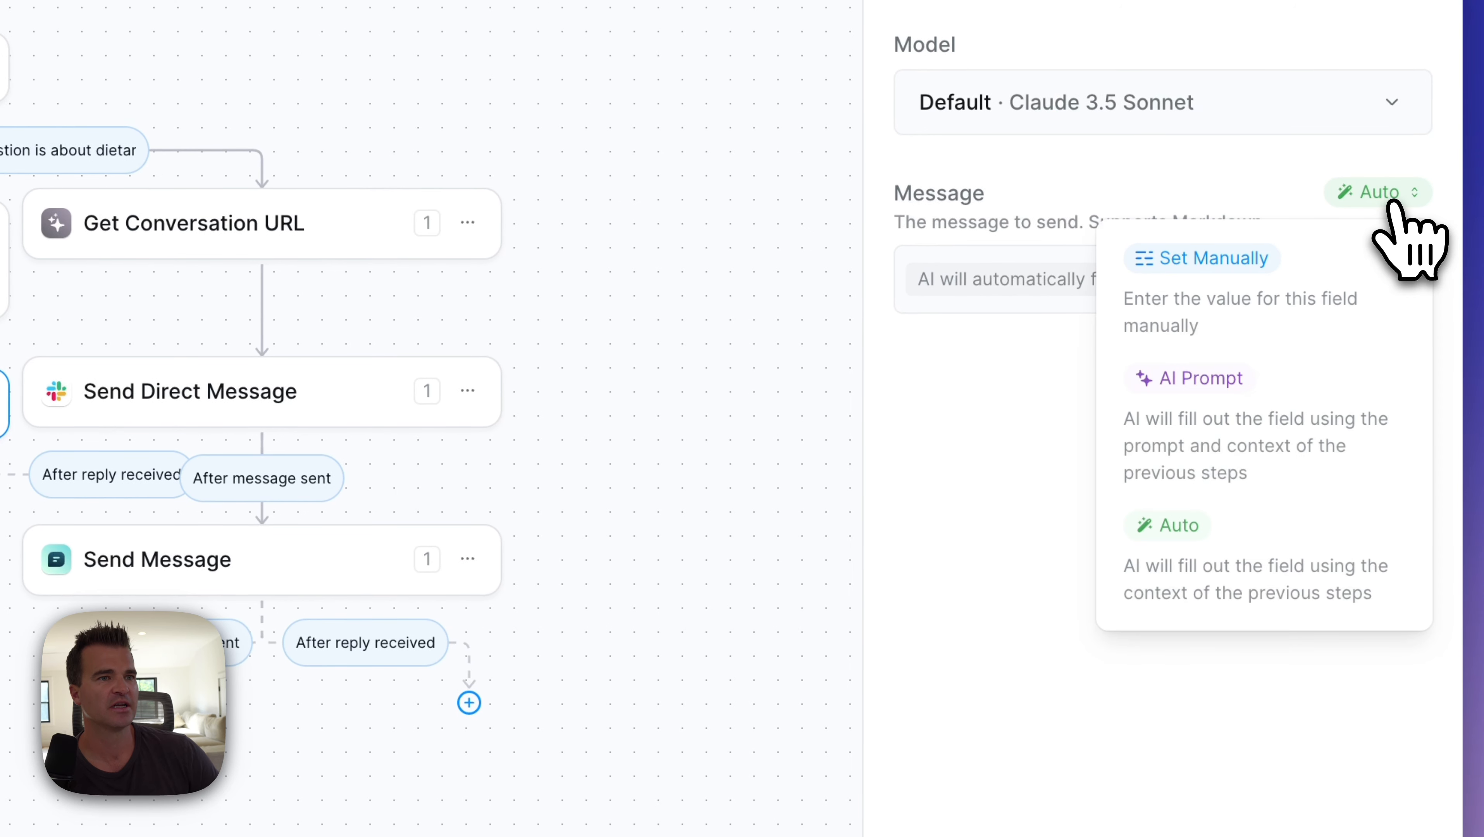
left_click(1143, 390)
left_click(1029, 281)
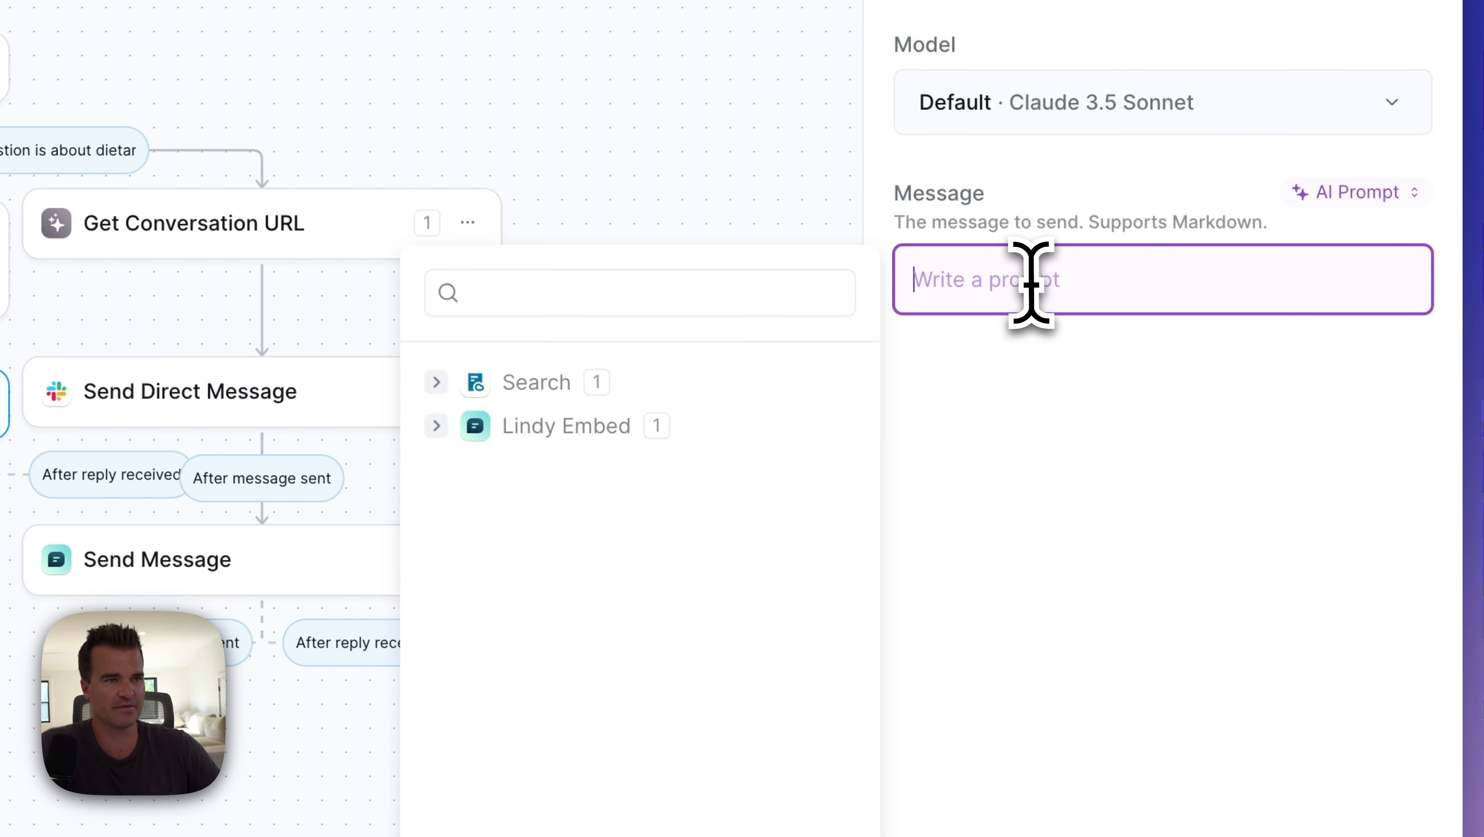
type("Only respond with info from your knowledge base. Only respond with information to the specific question that is asked. If the user's question has anything to do with dietary restrictions, personalized advice, specific health concerns, or any topic not covered in the general course information and FAQs, instruct the user to email {USERS_EMAIL}")
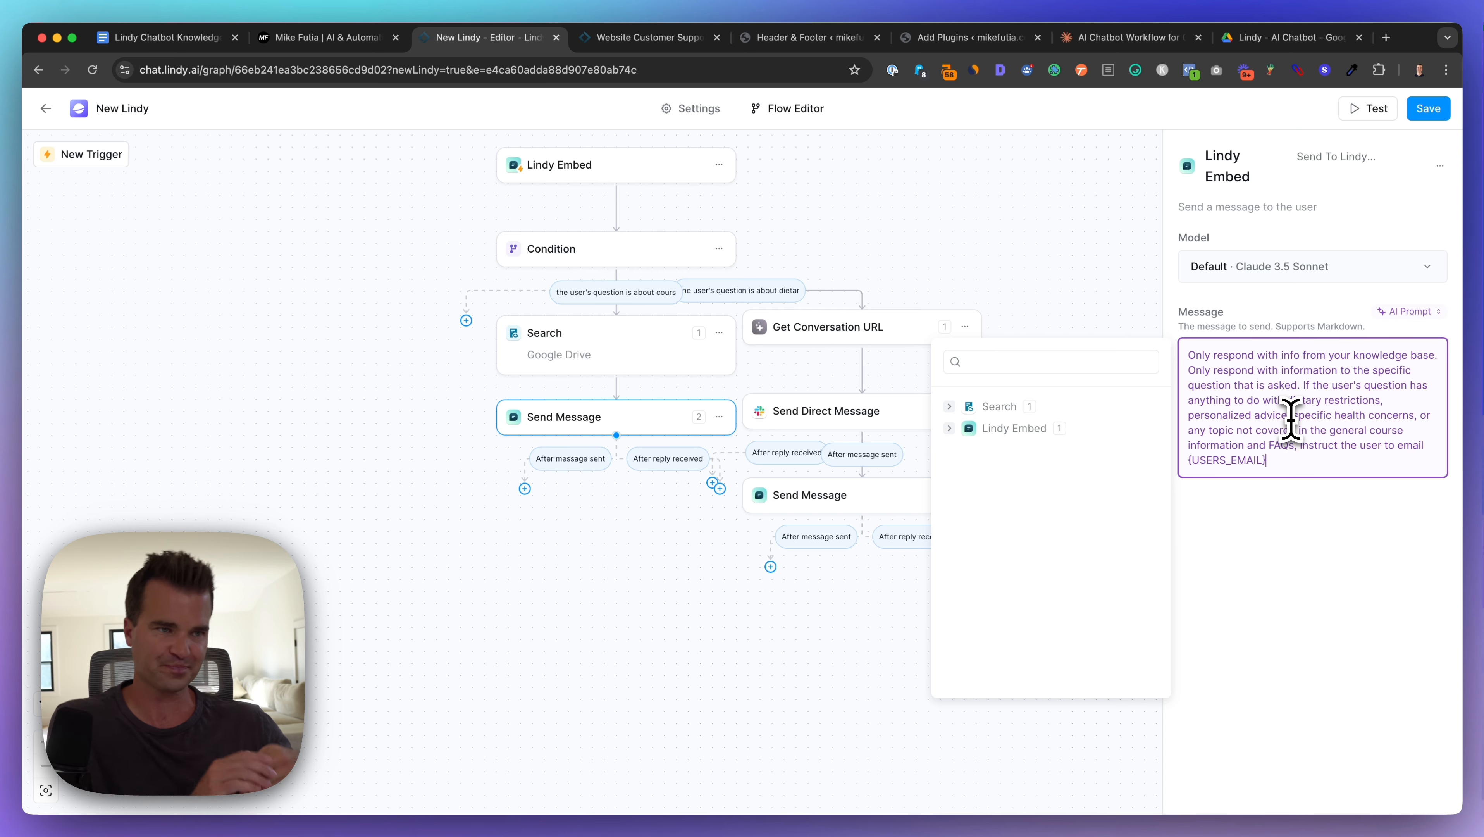
Step: Save the workflow changes and switch to the website tab
left_click(780, 666)
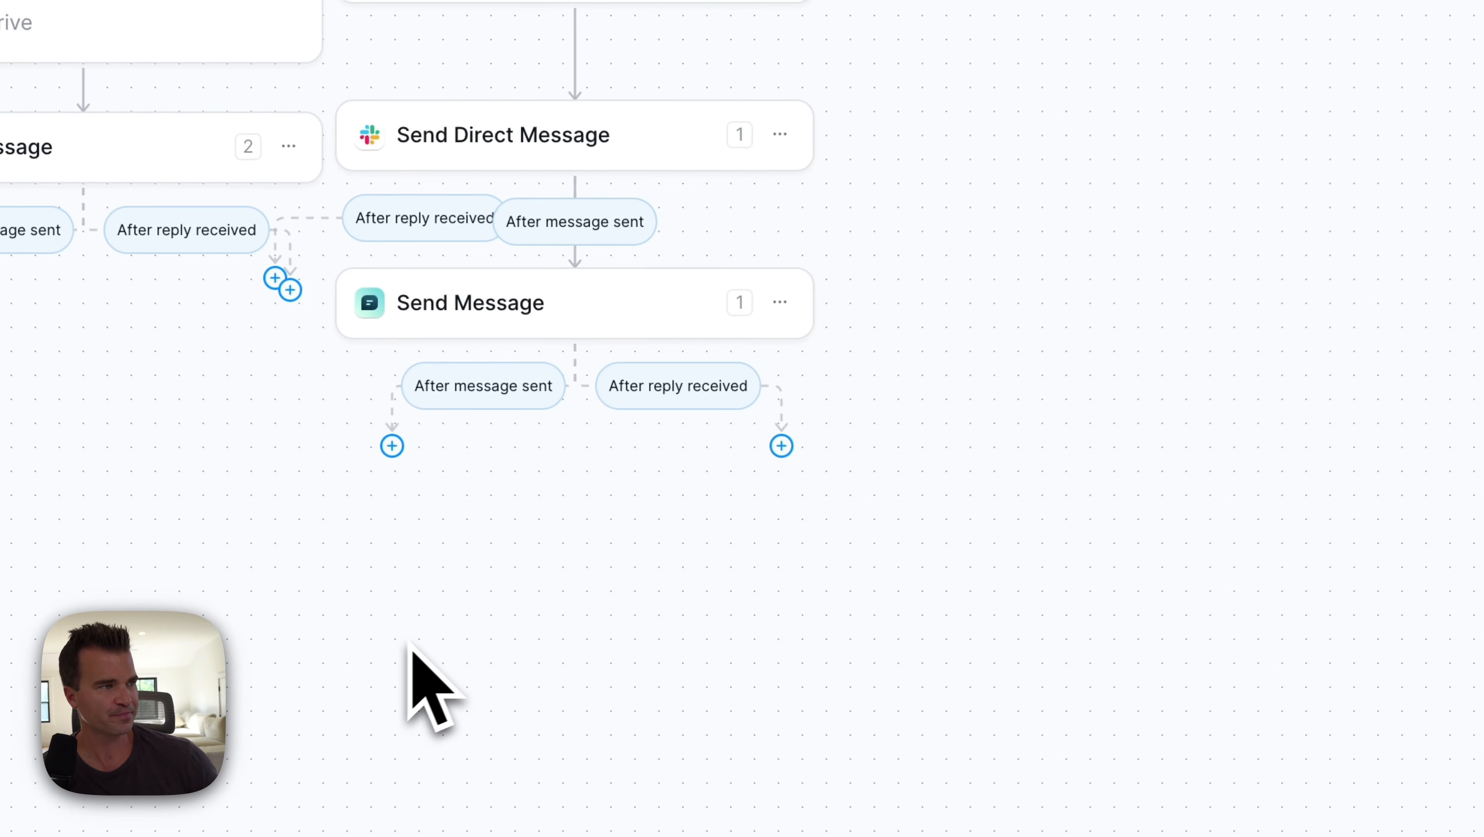
left_click(1446, 37)
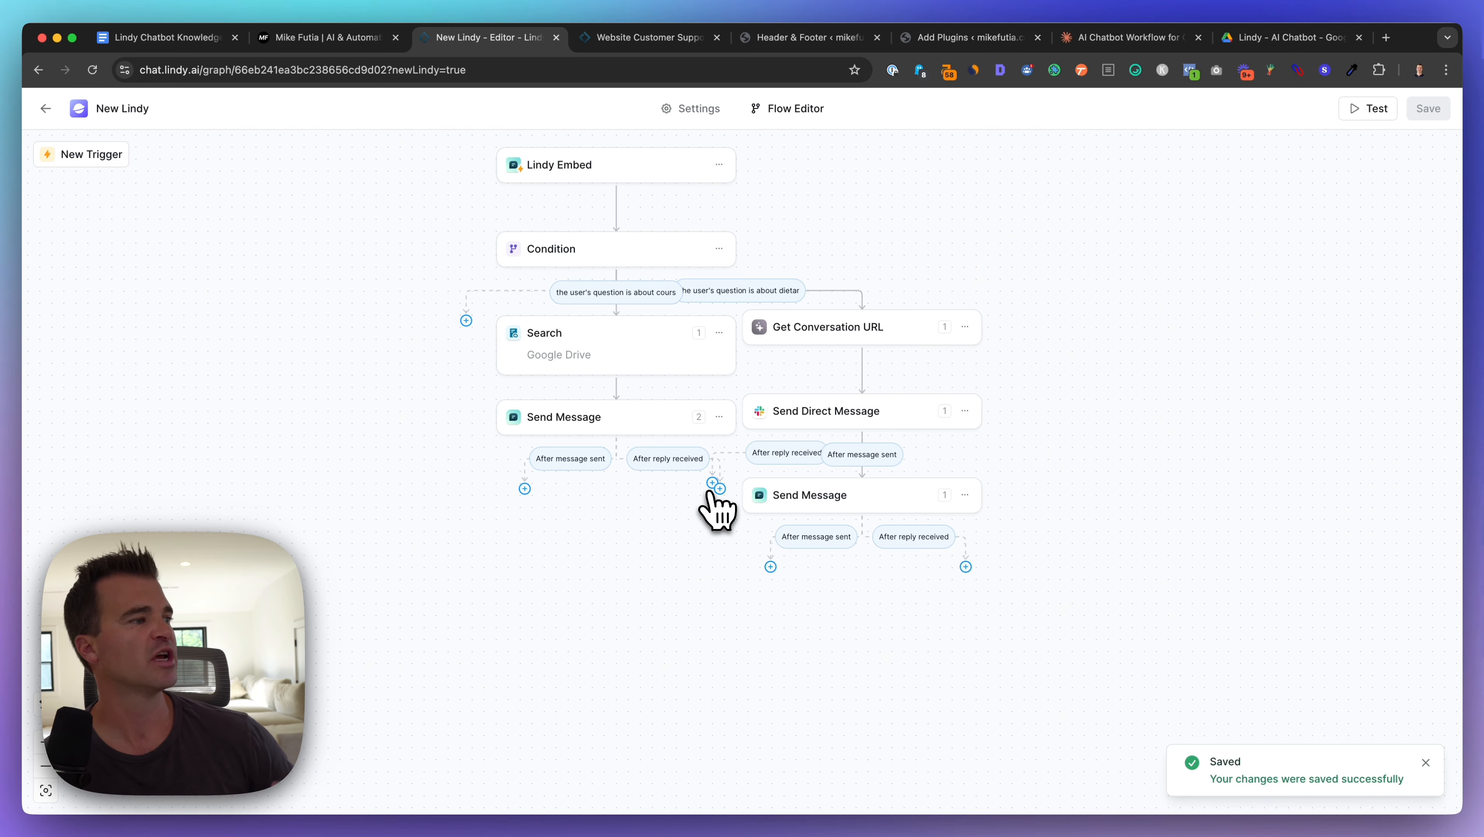
left_click(345, 38)
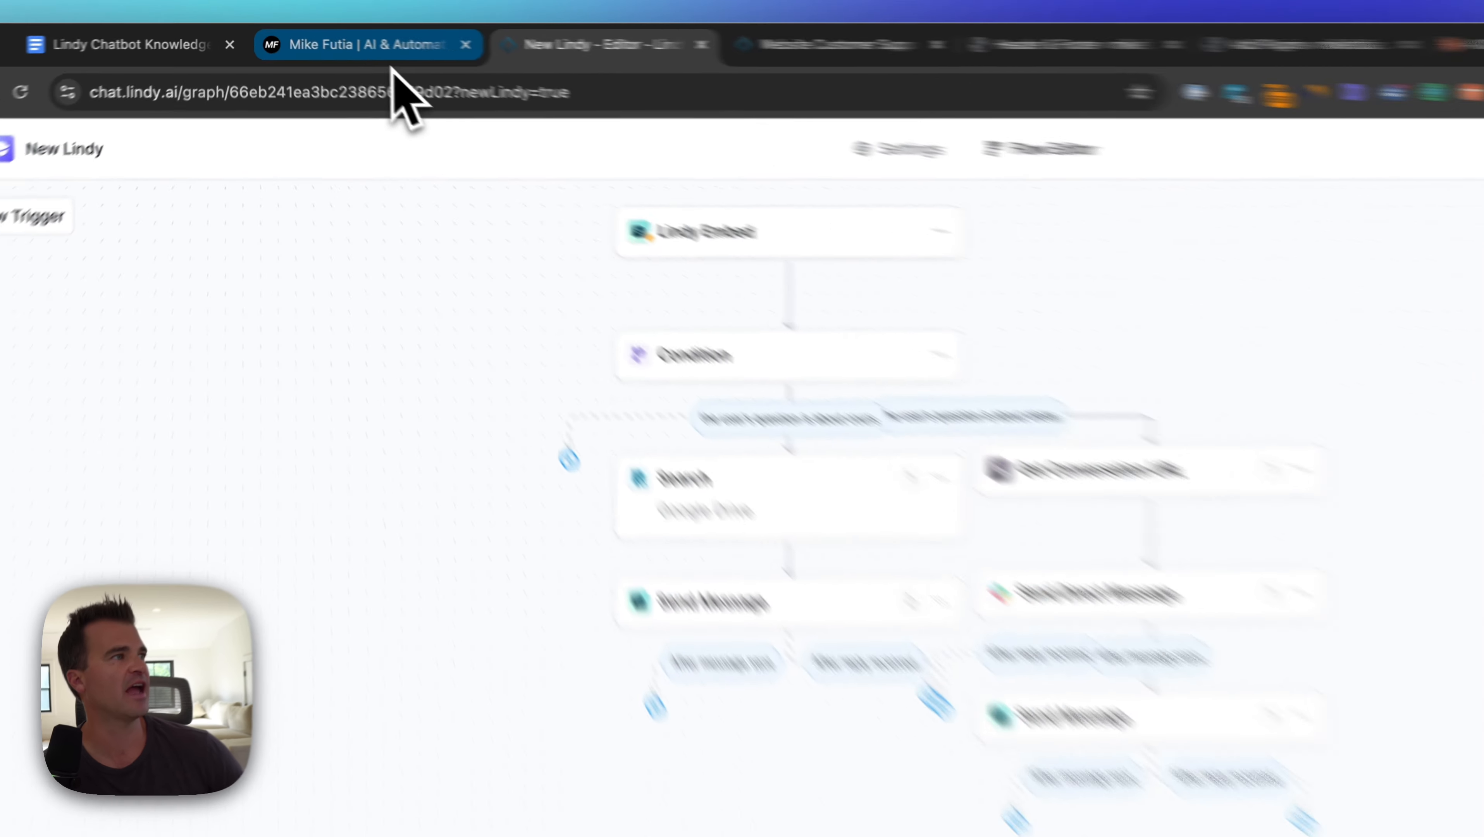